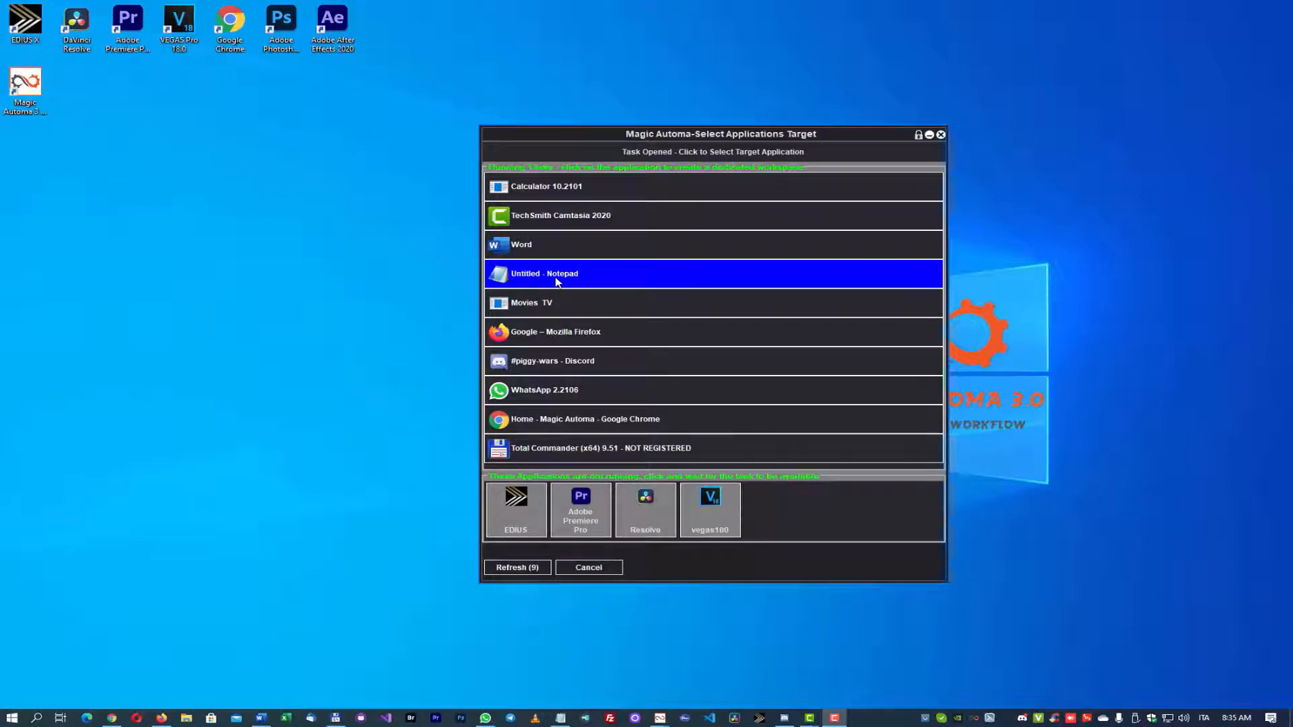
Create a workspace named NOTEPAD from the Generic package, with the untitled Notepad window as target application.
left_click(556, 281)
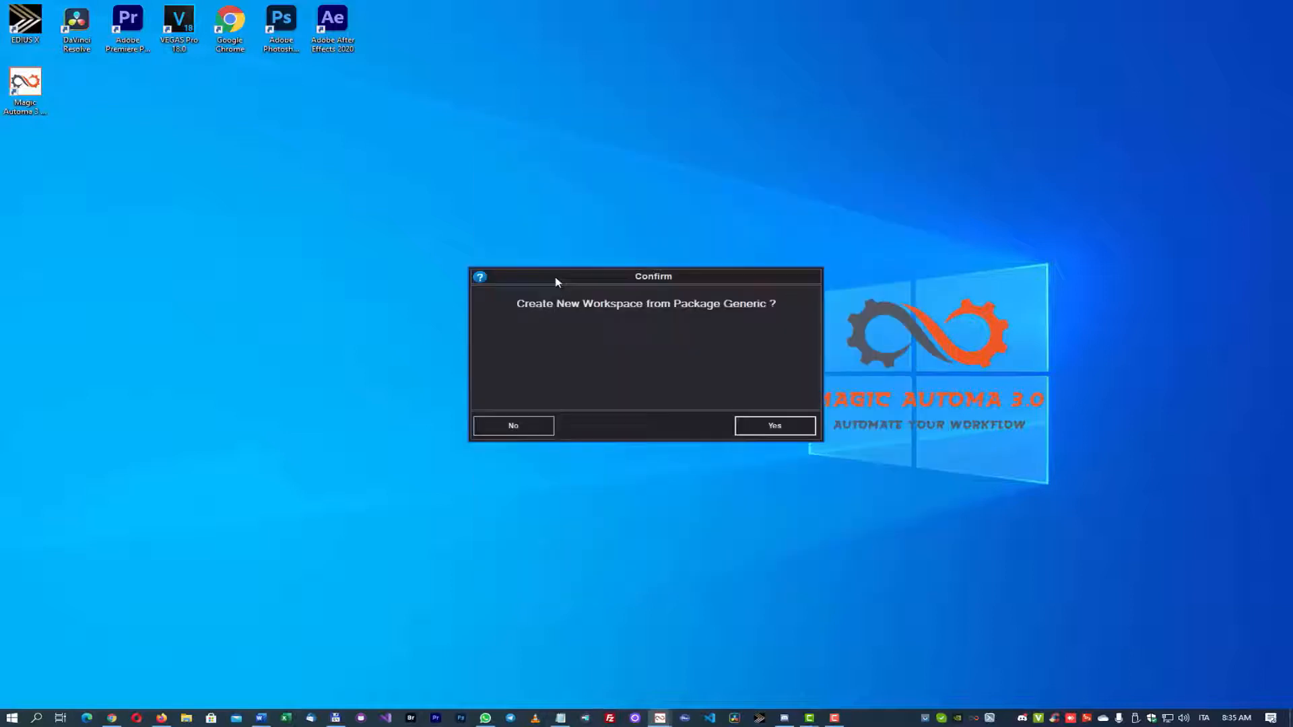
left_click(778, 433)
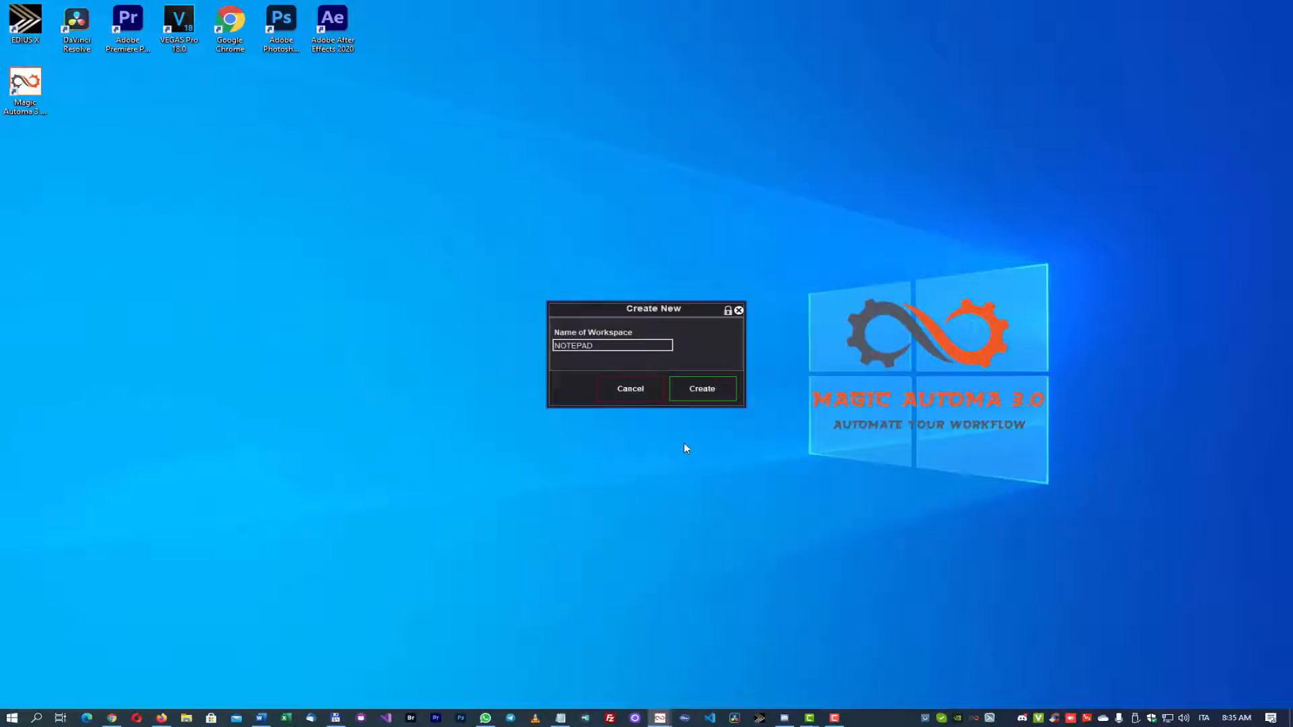
left_click(702, 397)
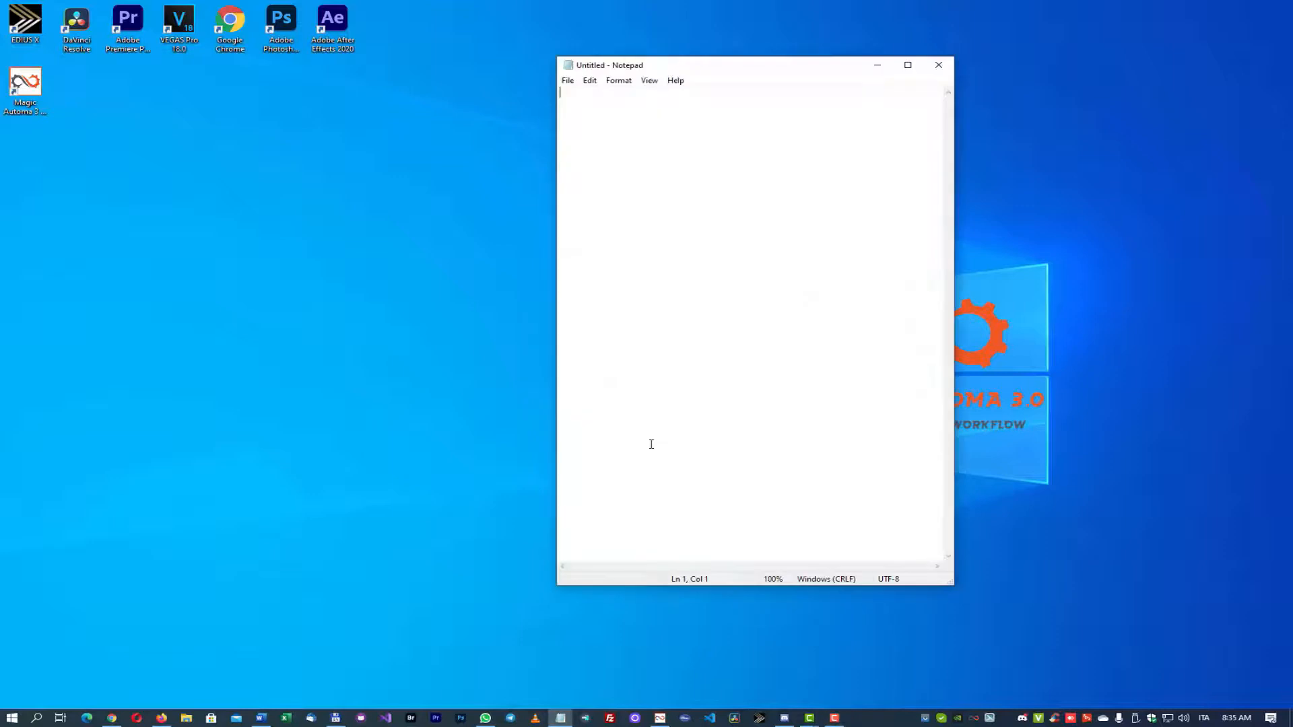
Examine the new workspace's Voice Command, Transport Keys, Cycle and Commands side panels.
mouse_move(407, 303)
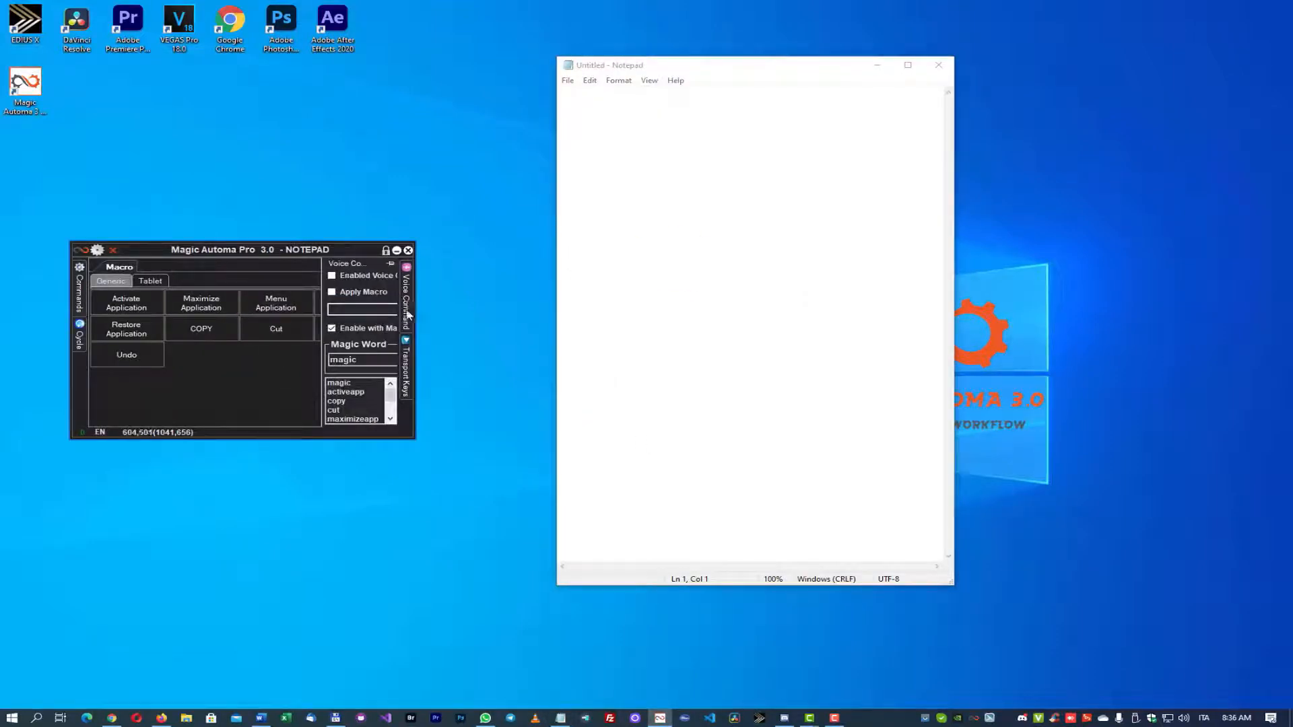
mouse_move(407, 369)
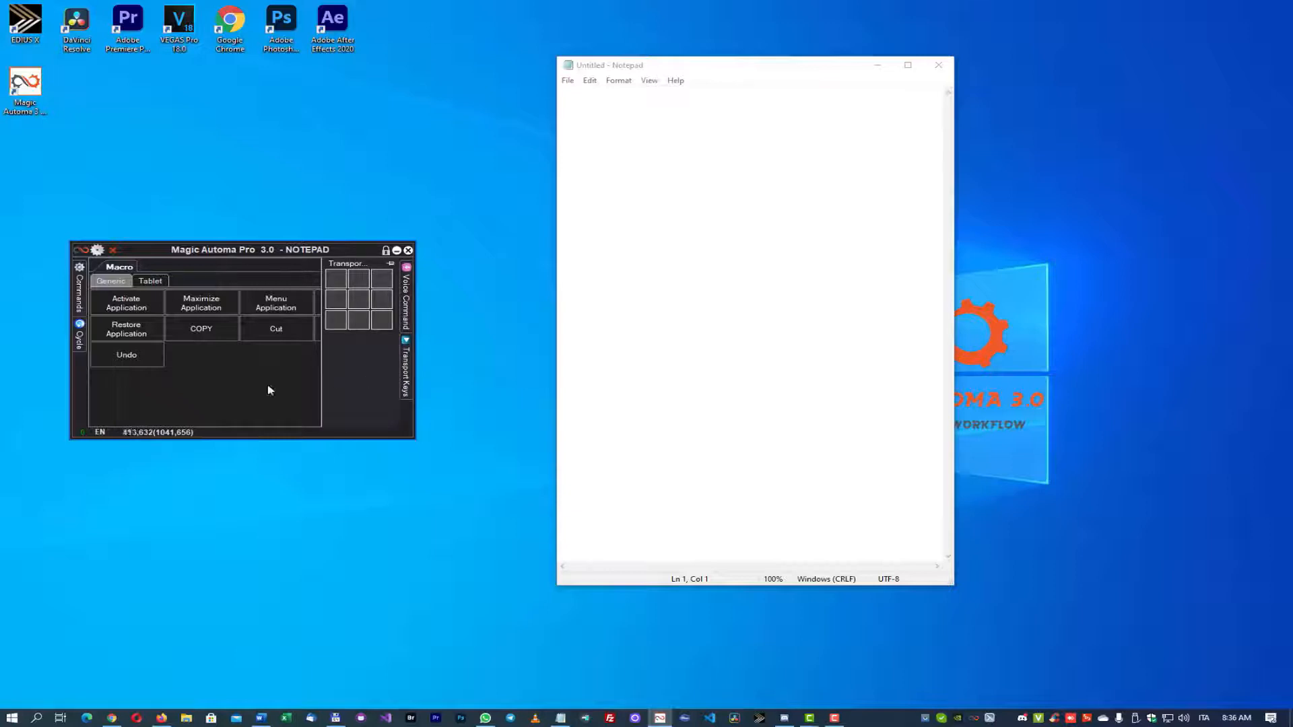
mouse_move(83, 340)
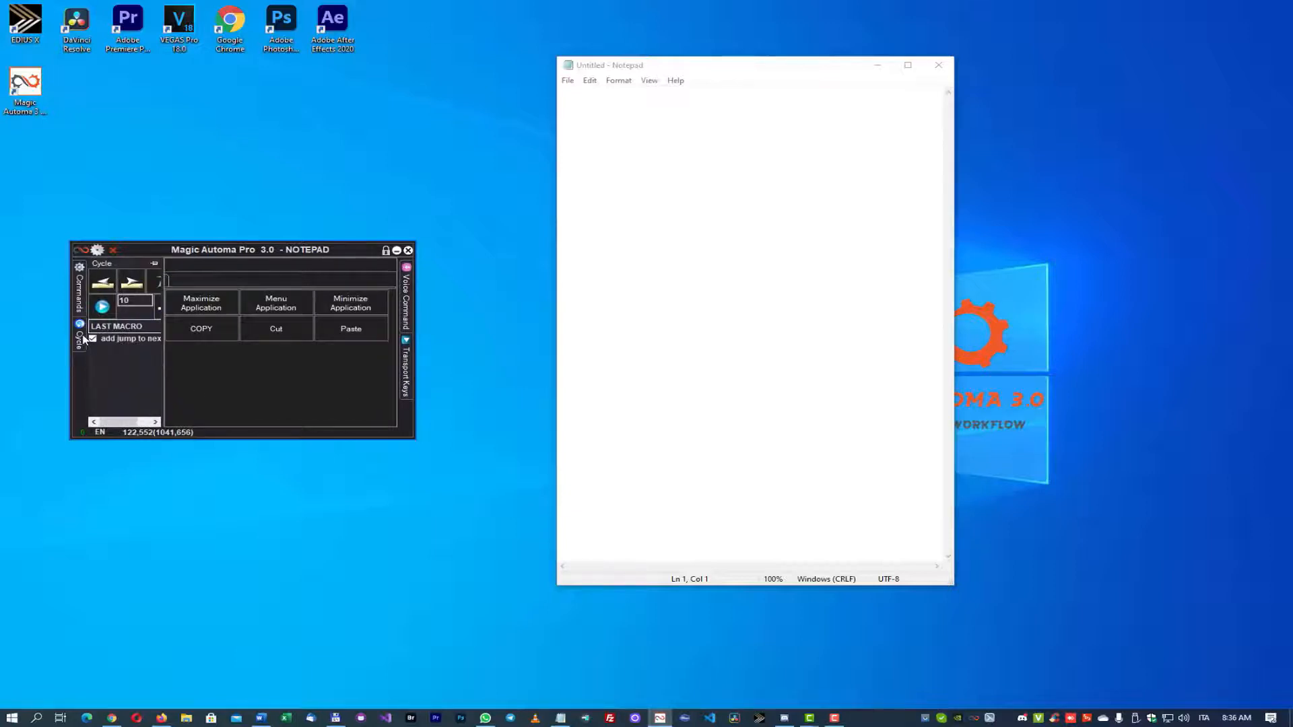
mouse_move(80, 306)
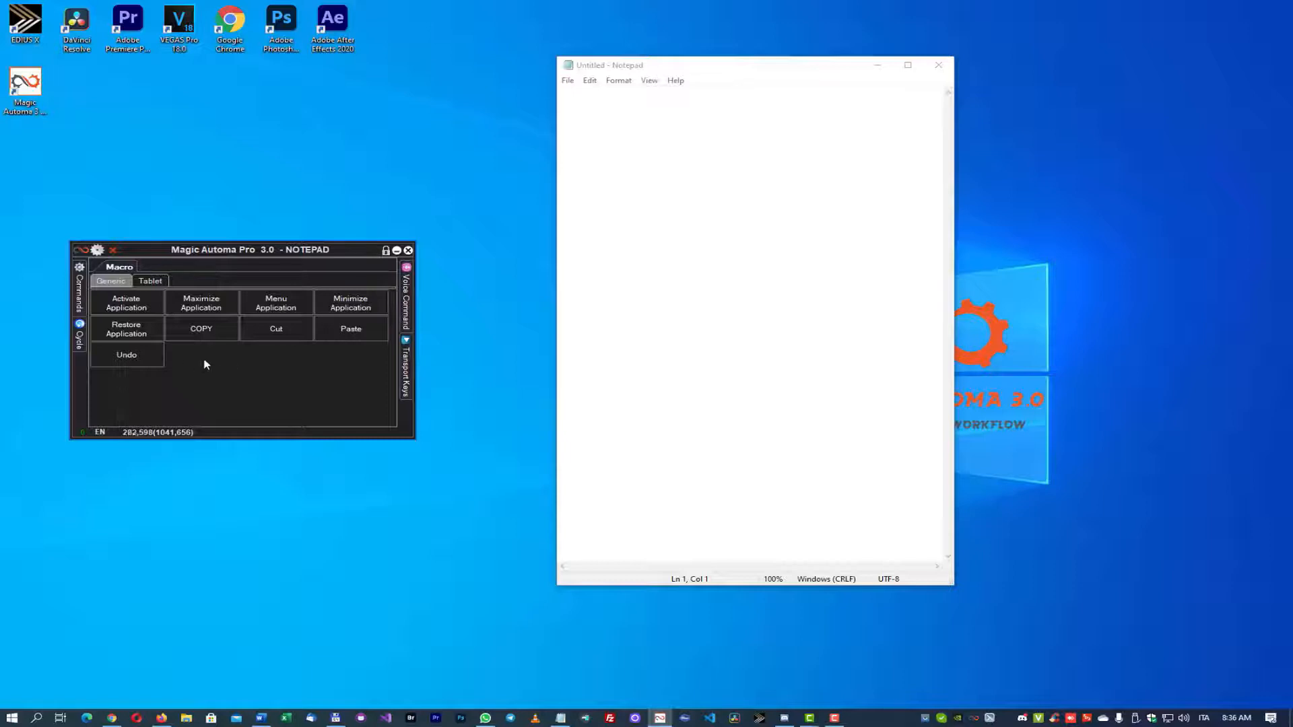
Create a new macro with the wizard using the APPLICATION_ACTIVATE command, keeping the default button settings.
right_click(221, 362)
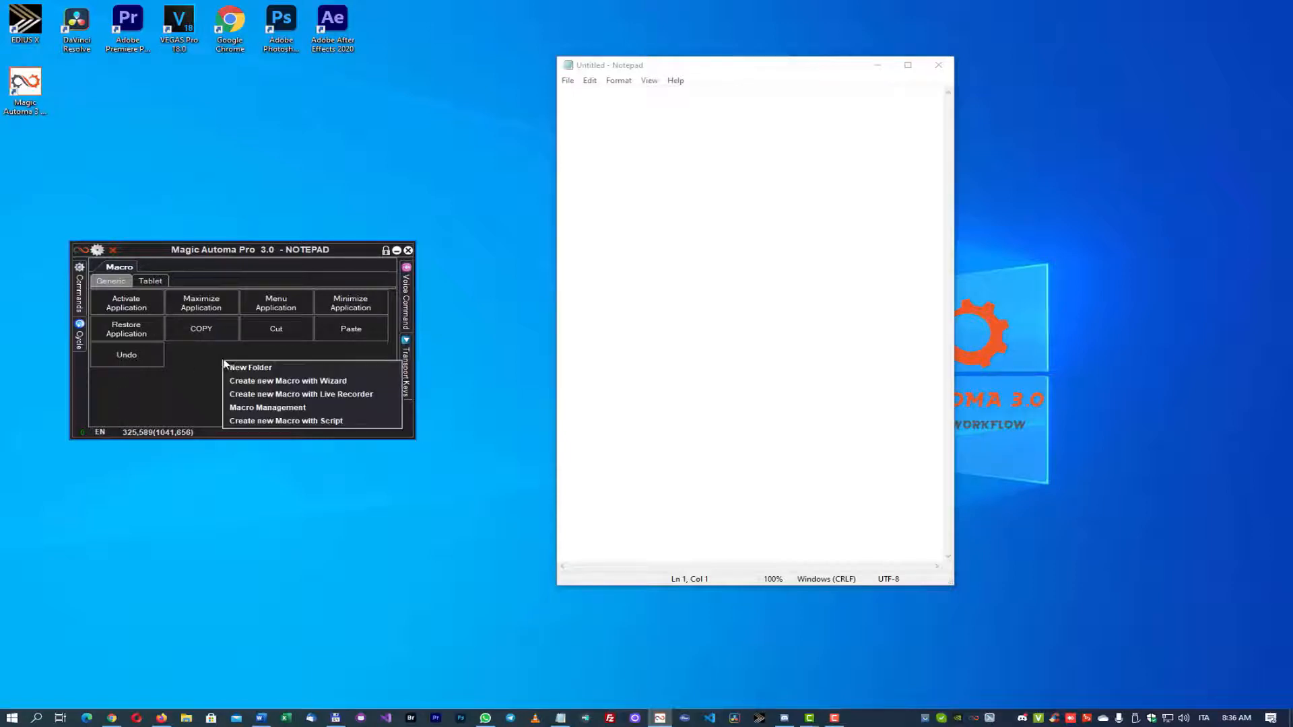
left_click(269, 381)
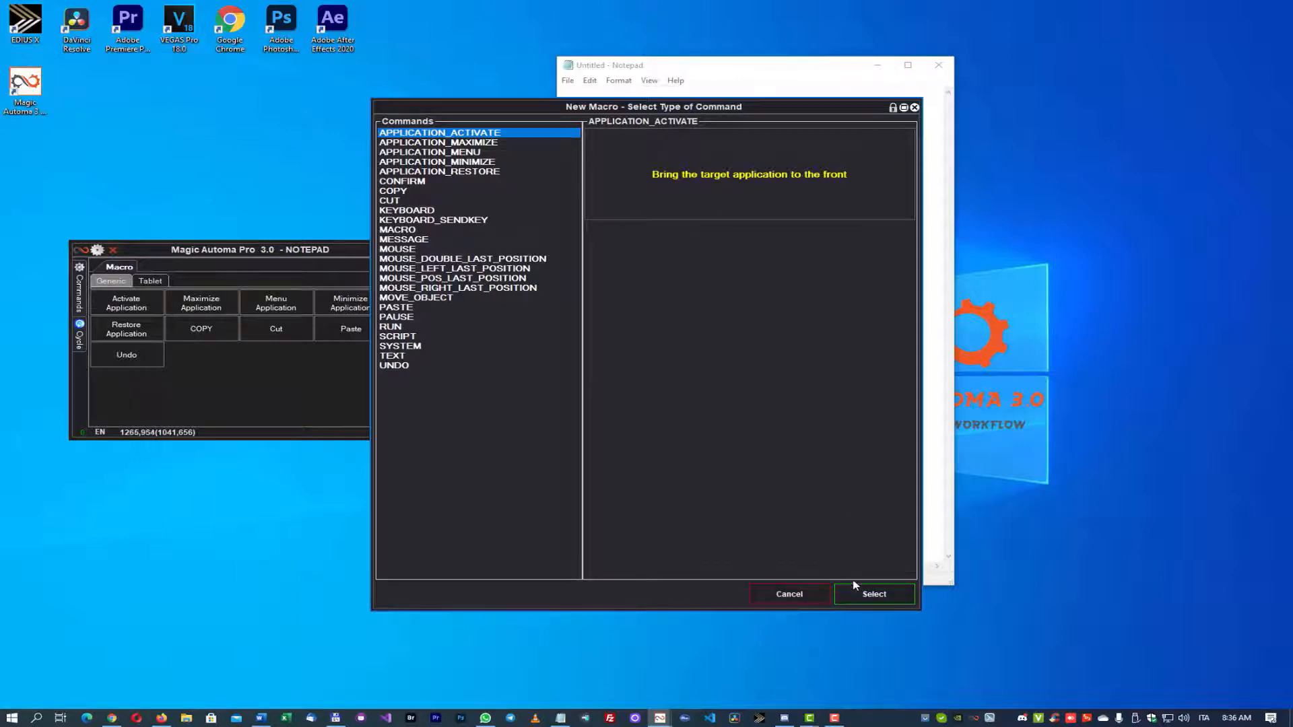
left_click(861, 596)
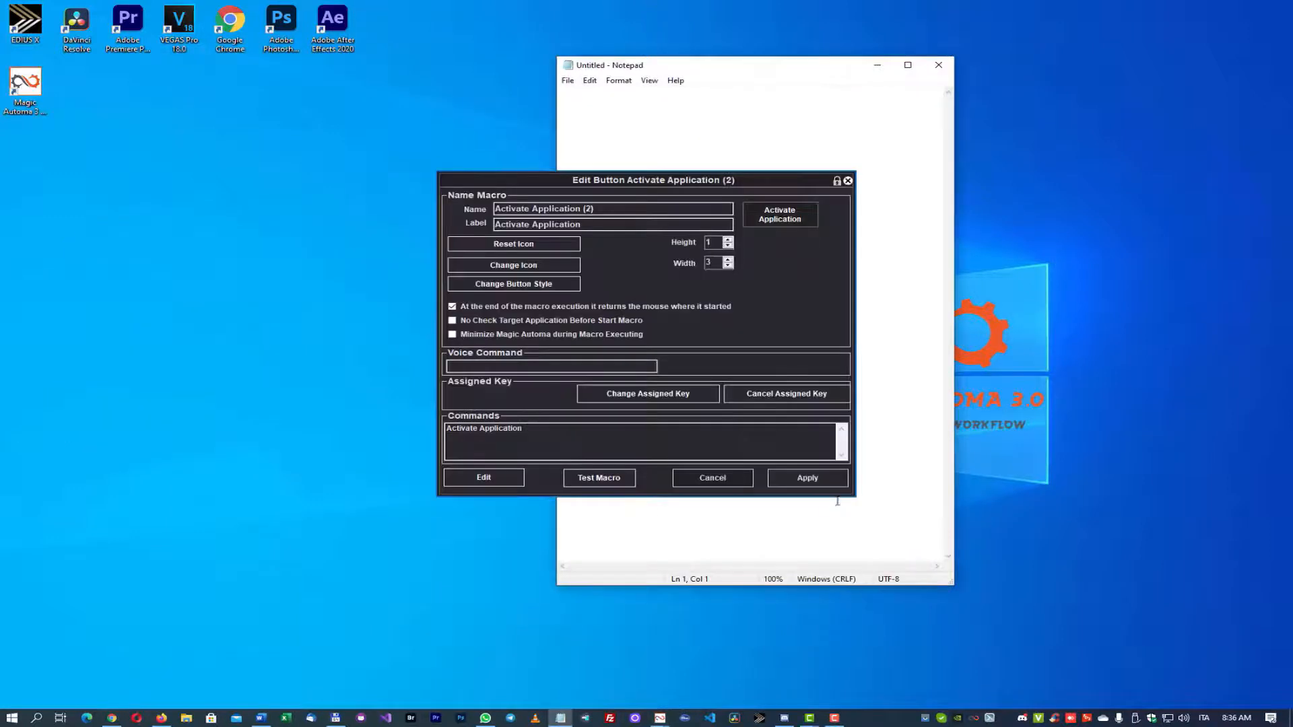
left_click(824, 479)
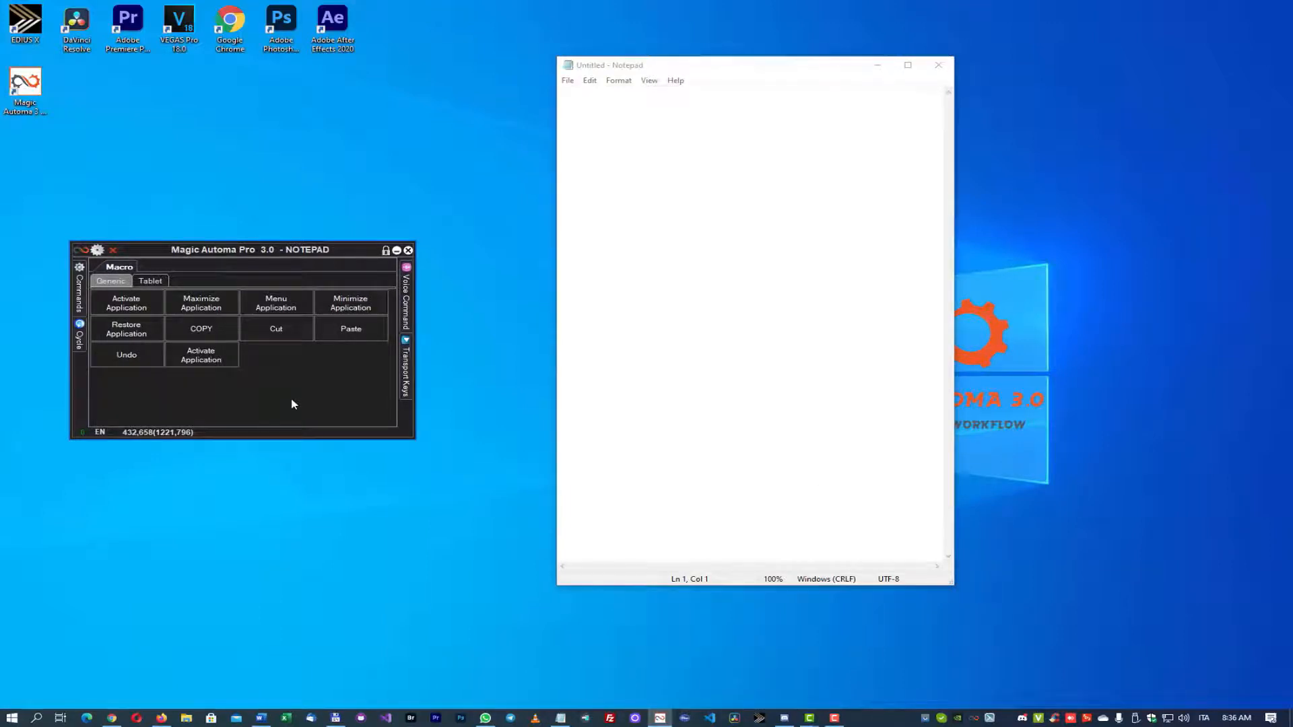
Test the new Activate Application macro, then switch to Chrome and run it again to bring Notepad to the front.
left_click(216, 363)
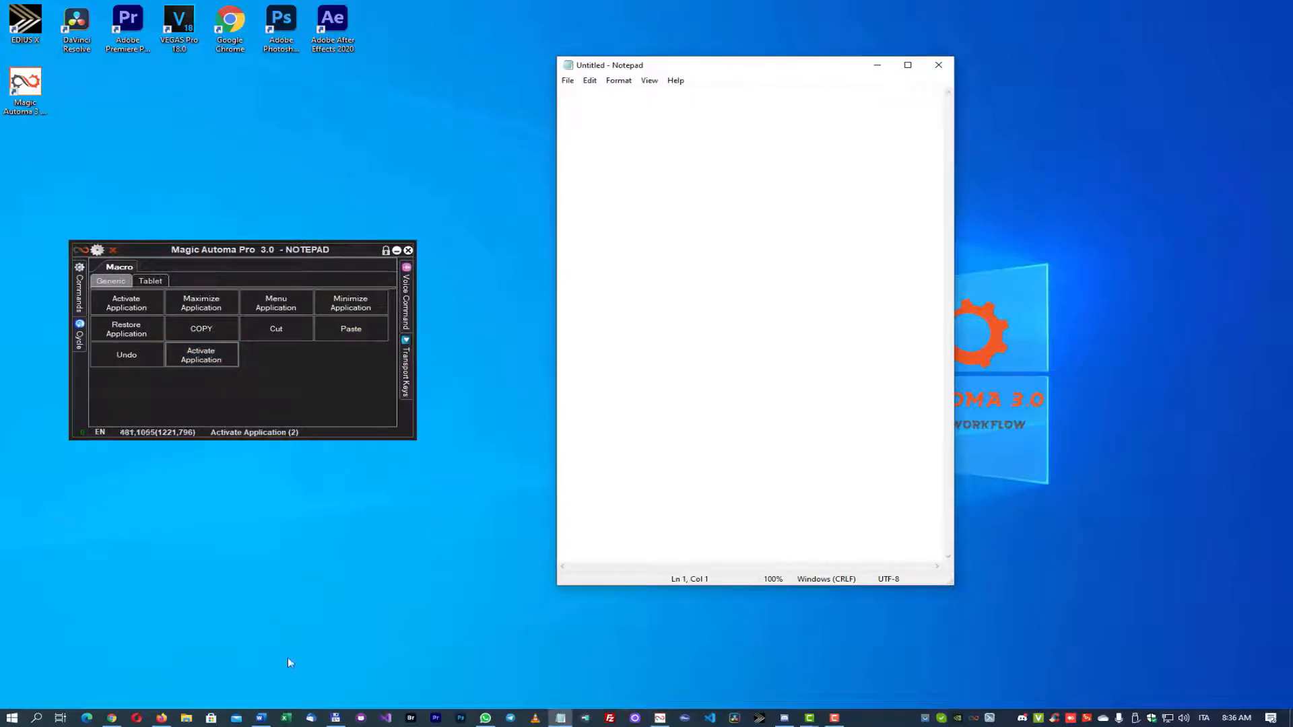
mouse_move(163, 720)
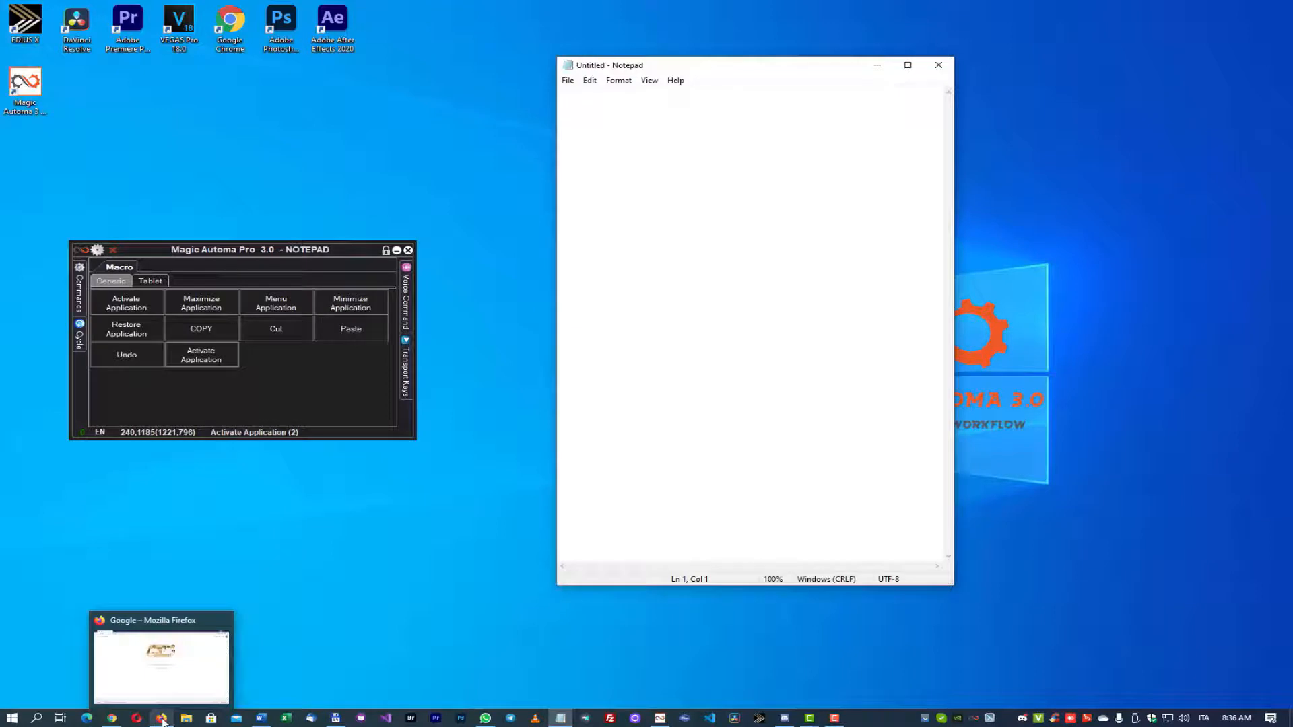
left_click(112, 721)
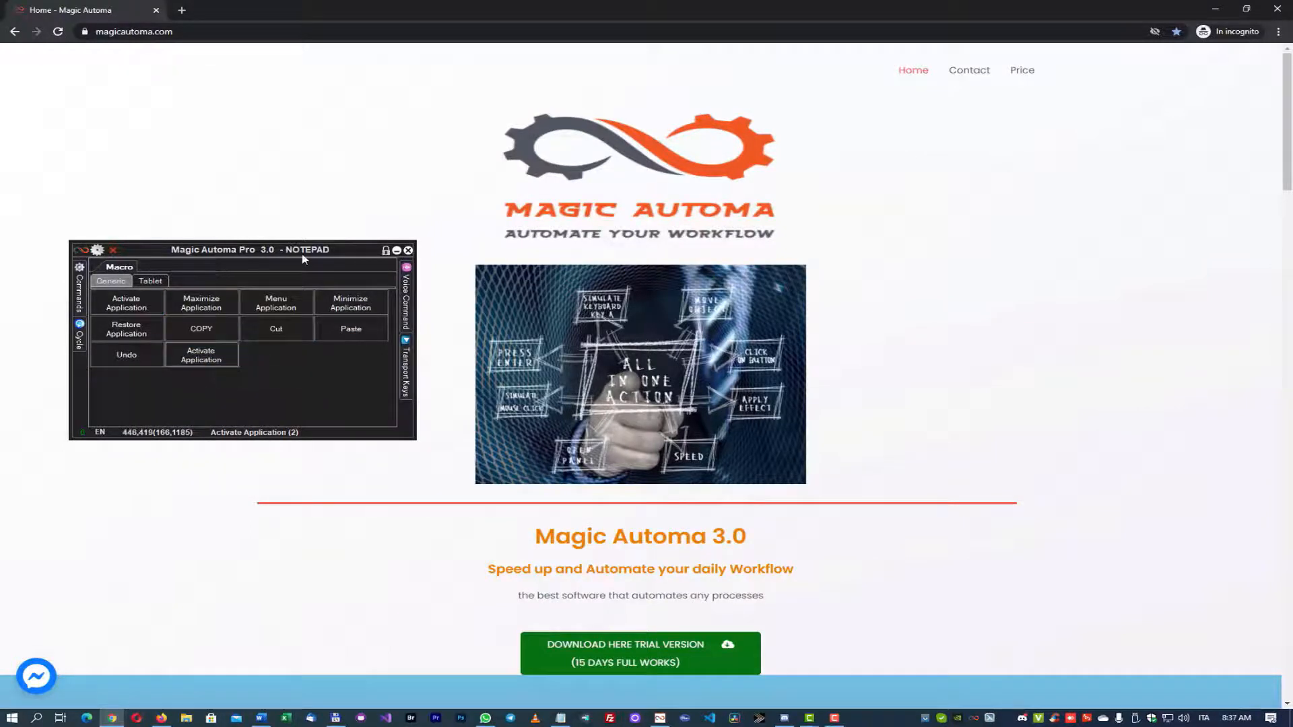
left_click(209, 366)
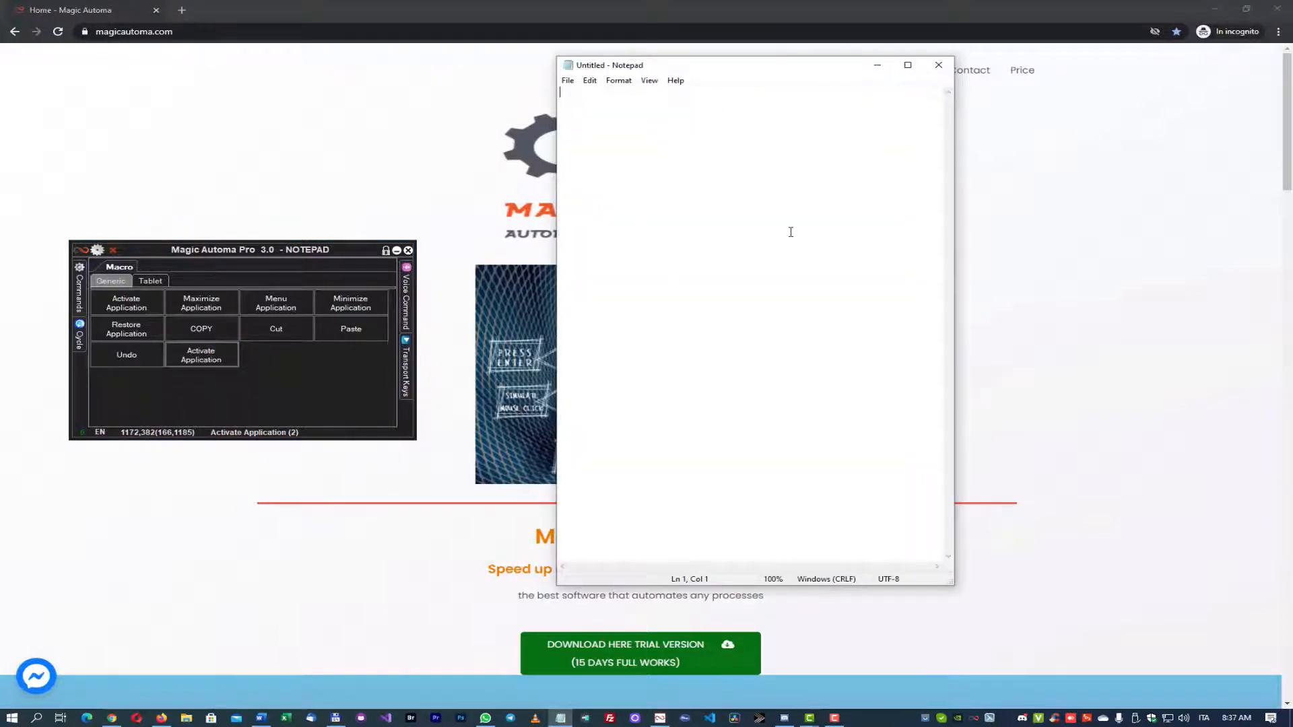
Create an APPLICATION_MAXIMIZE macro with the wizard, and test it on Notepad before restoring the window to its normal size.
right_click(266, 354)
right_click(268, 358)
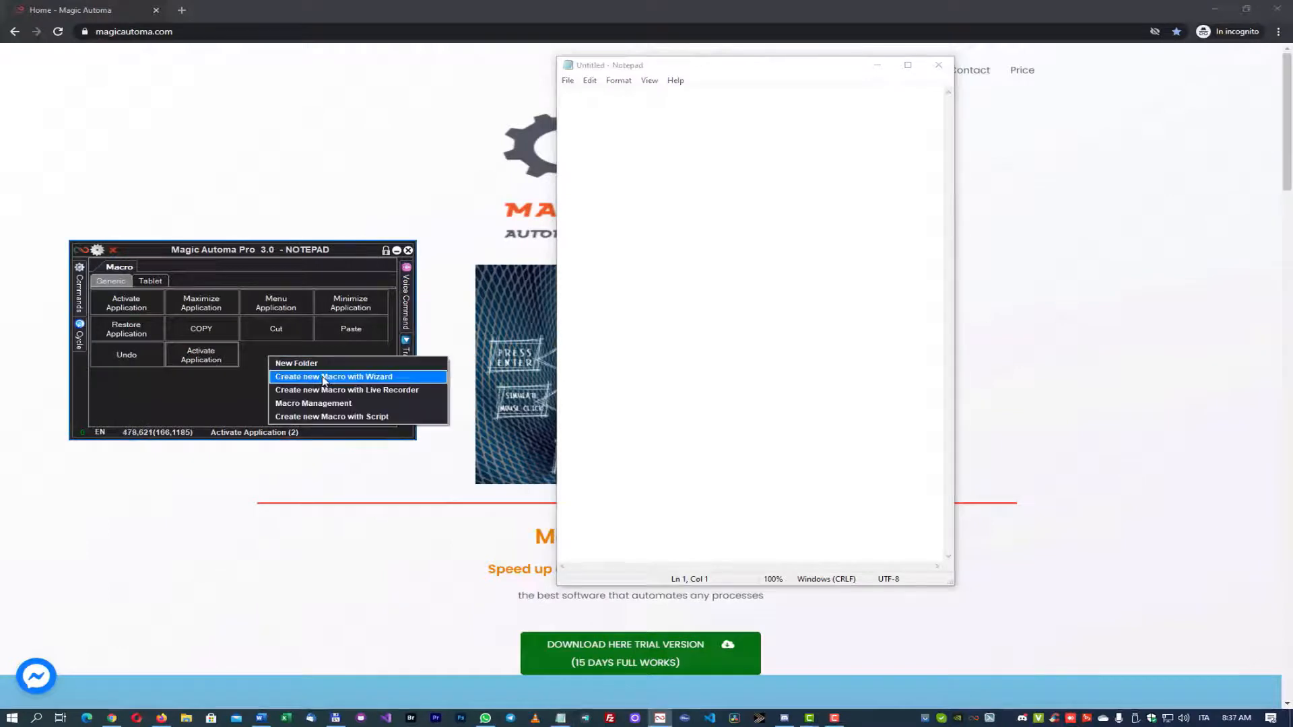
left_click(322, 376)
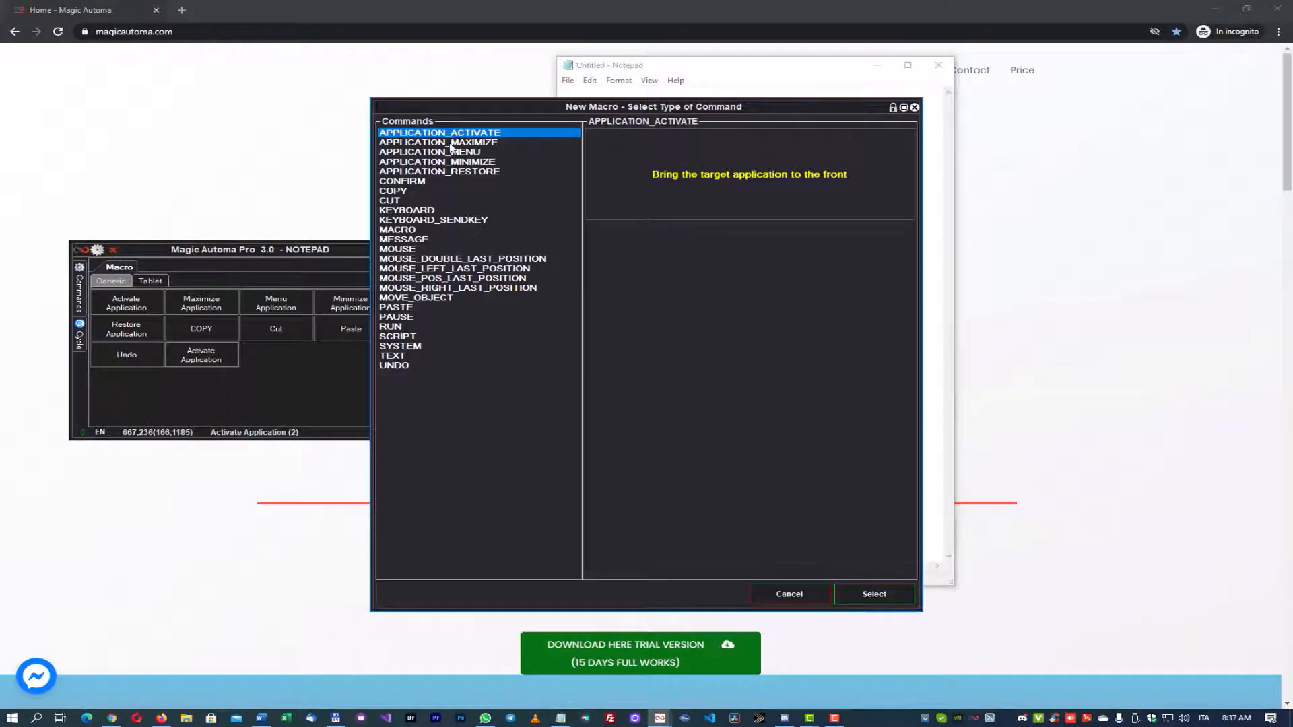
double_click(450, 144)
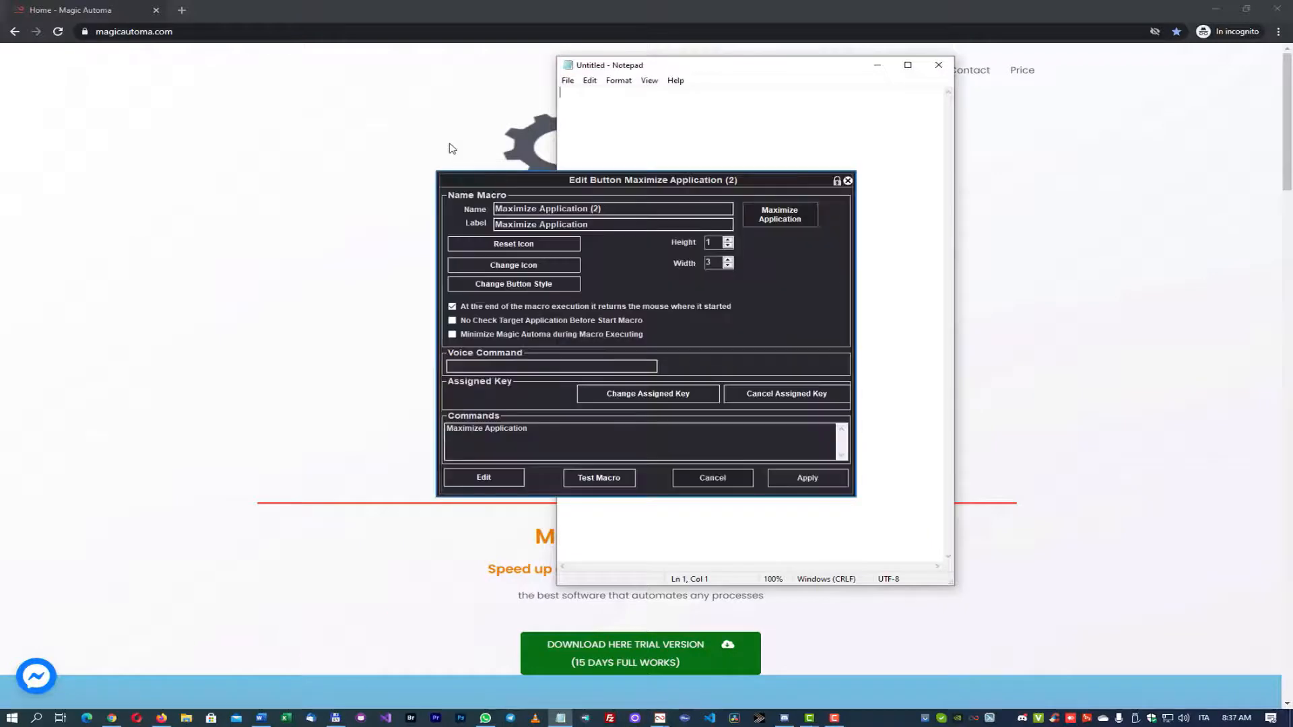
left_click(808, 478)
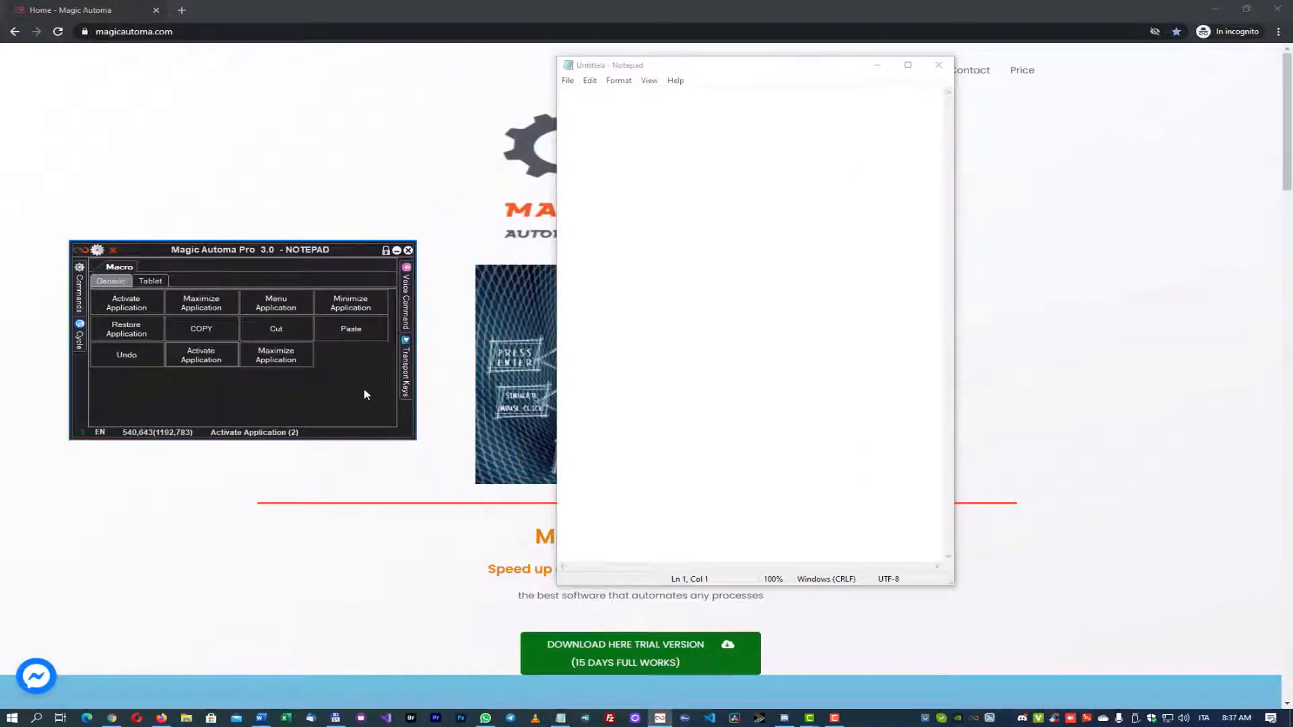
left_click(301, 363)
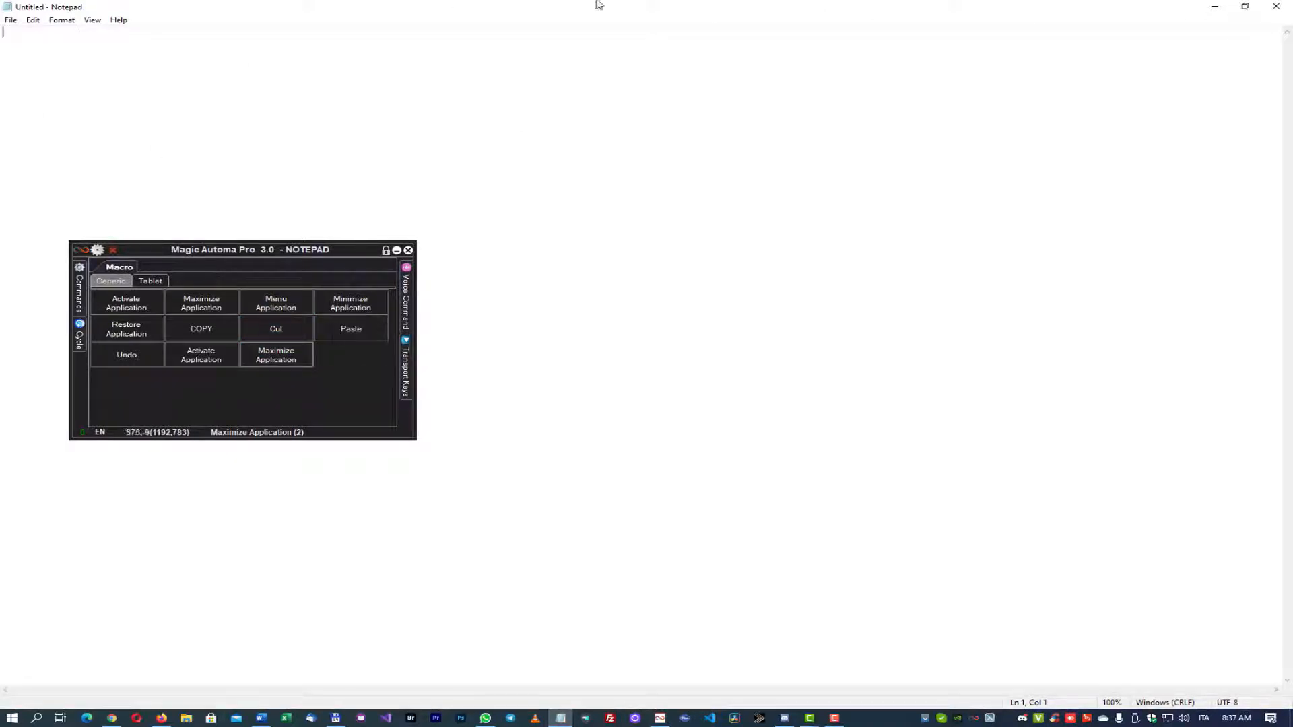
left_click(1245, 7)
Create an APPLICATION_MENU macro with the wizard and run it to activate Notepad's menu bar.
right_click(343, 365)
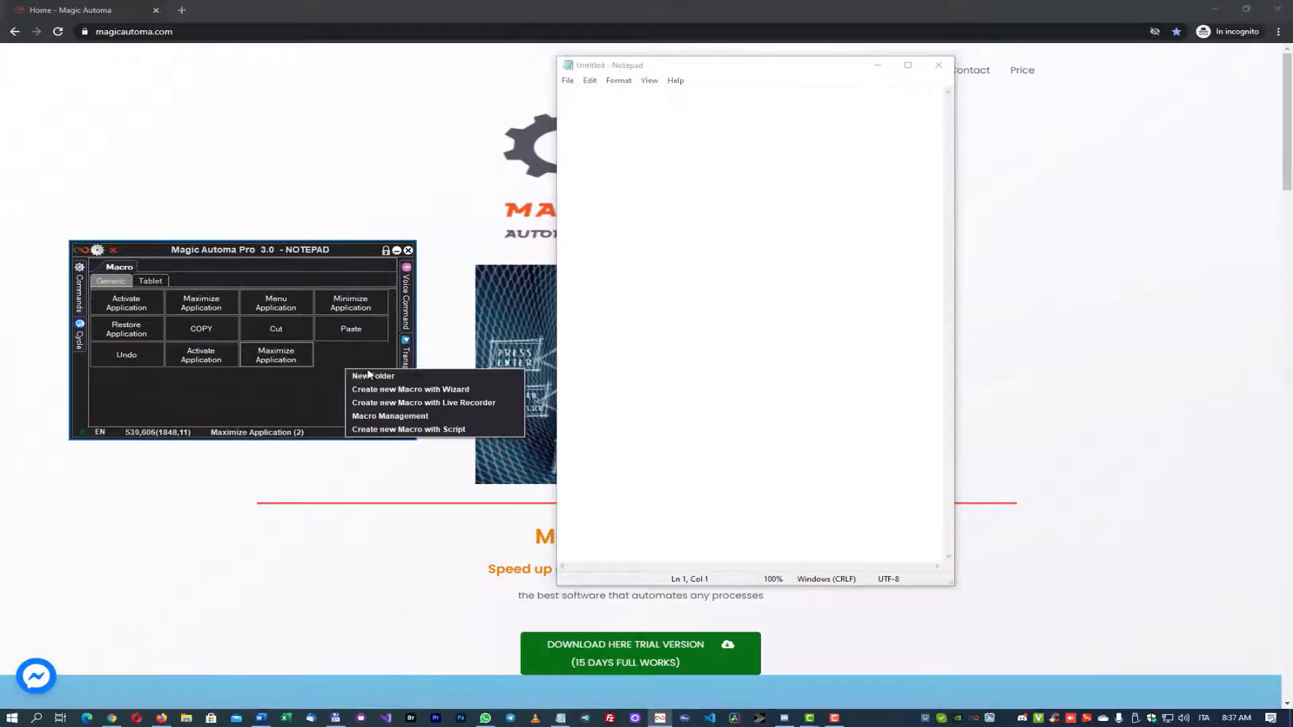
left_click(384, 388)
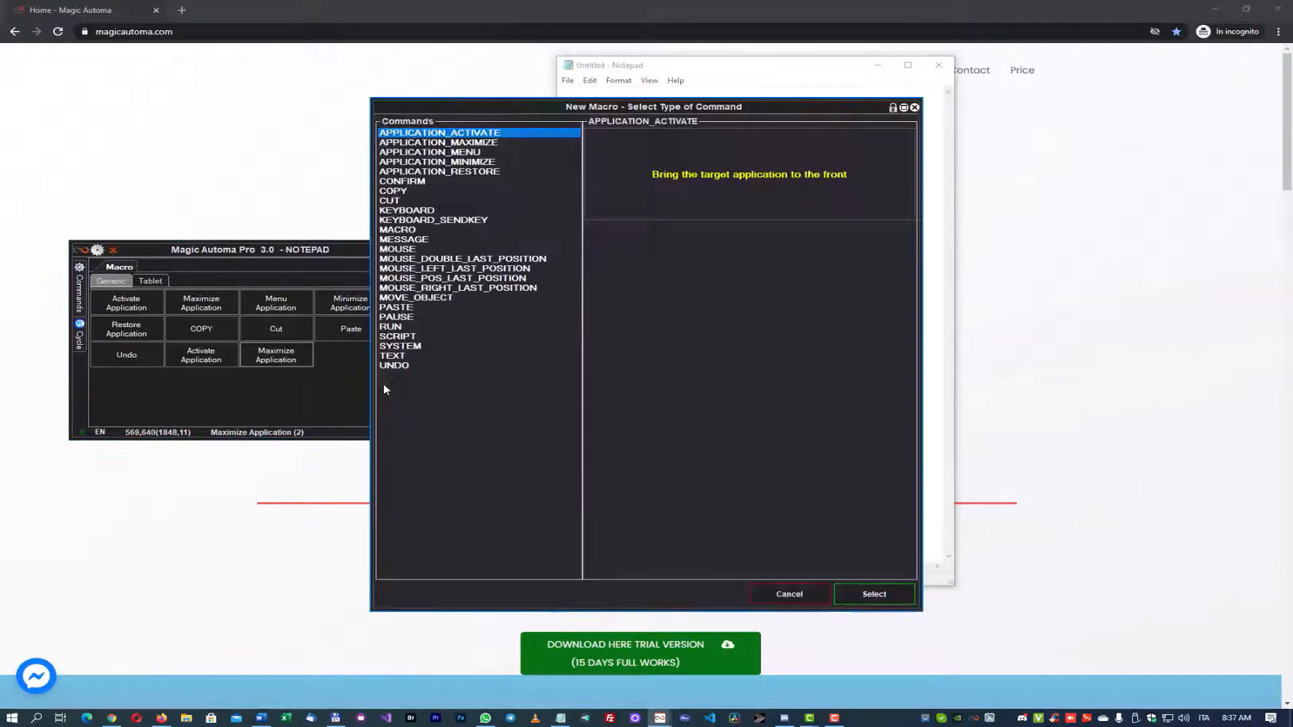
double_click(469, 156)
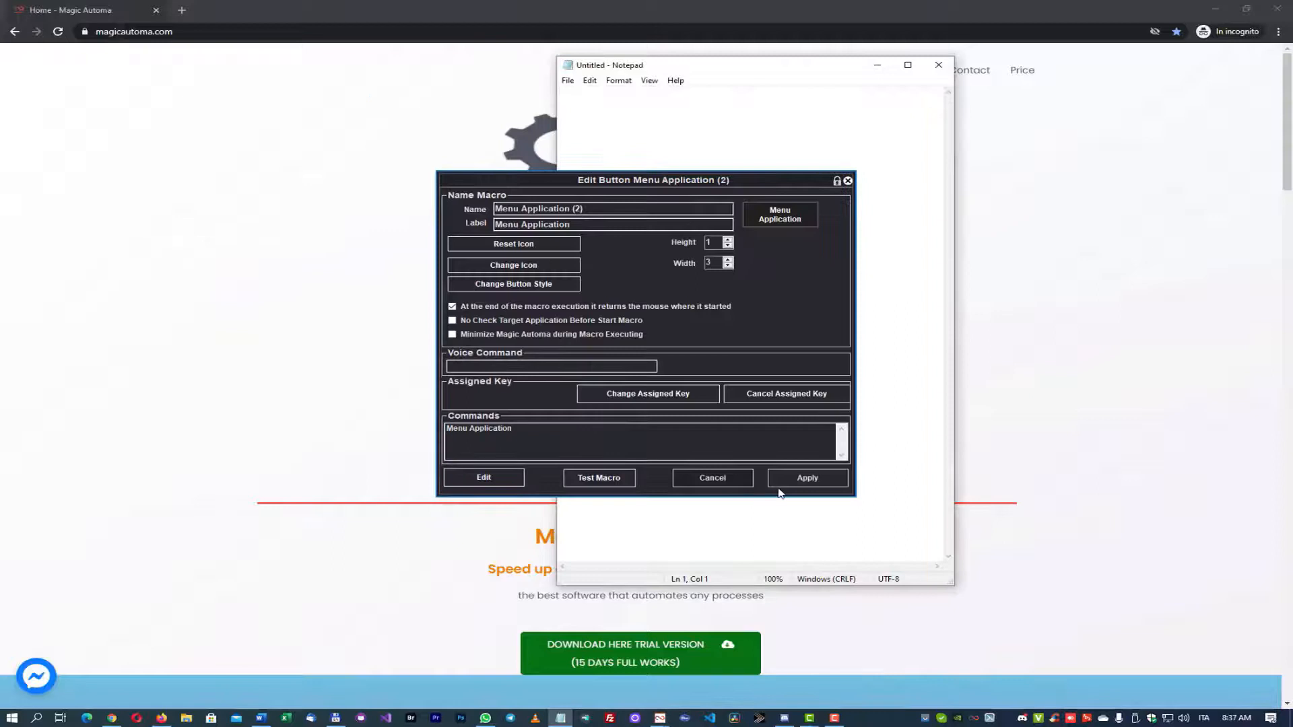
left_click(805, 476)
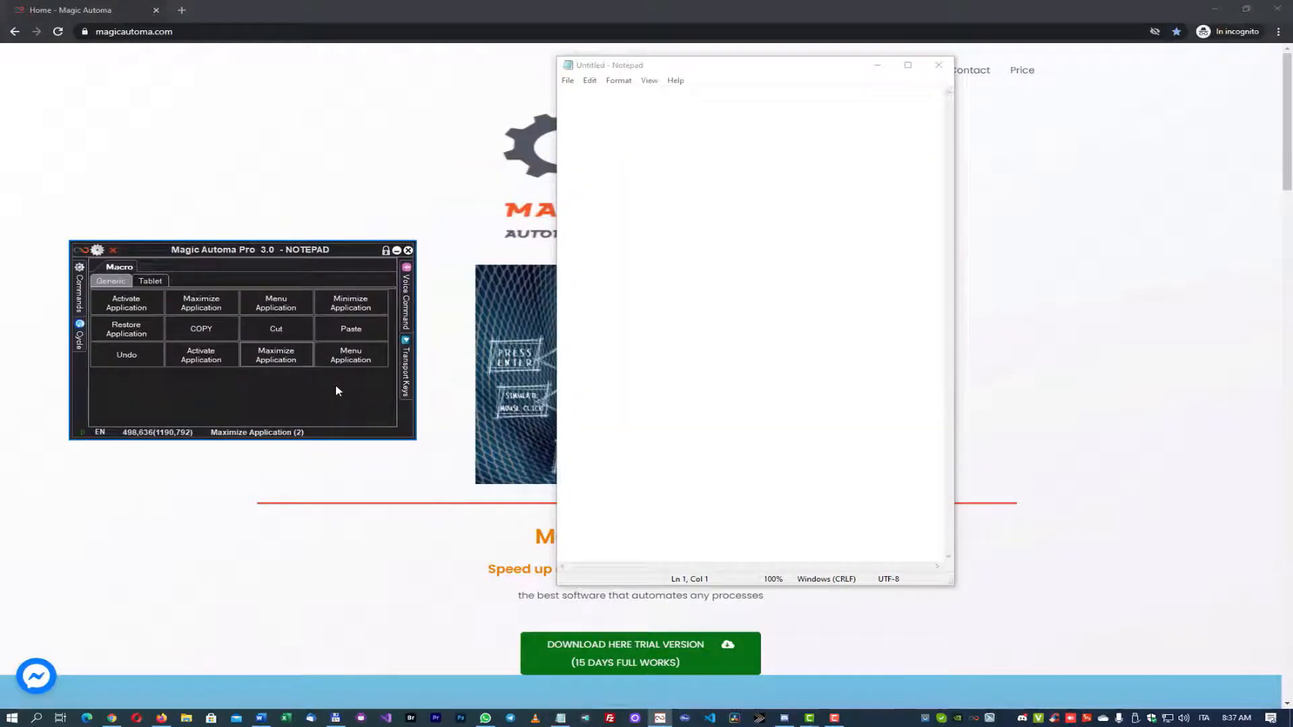
left_click(364, 360)
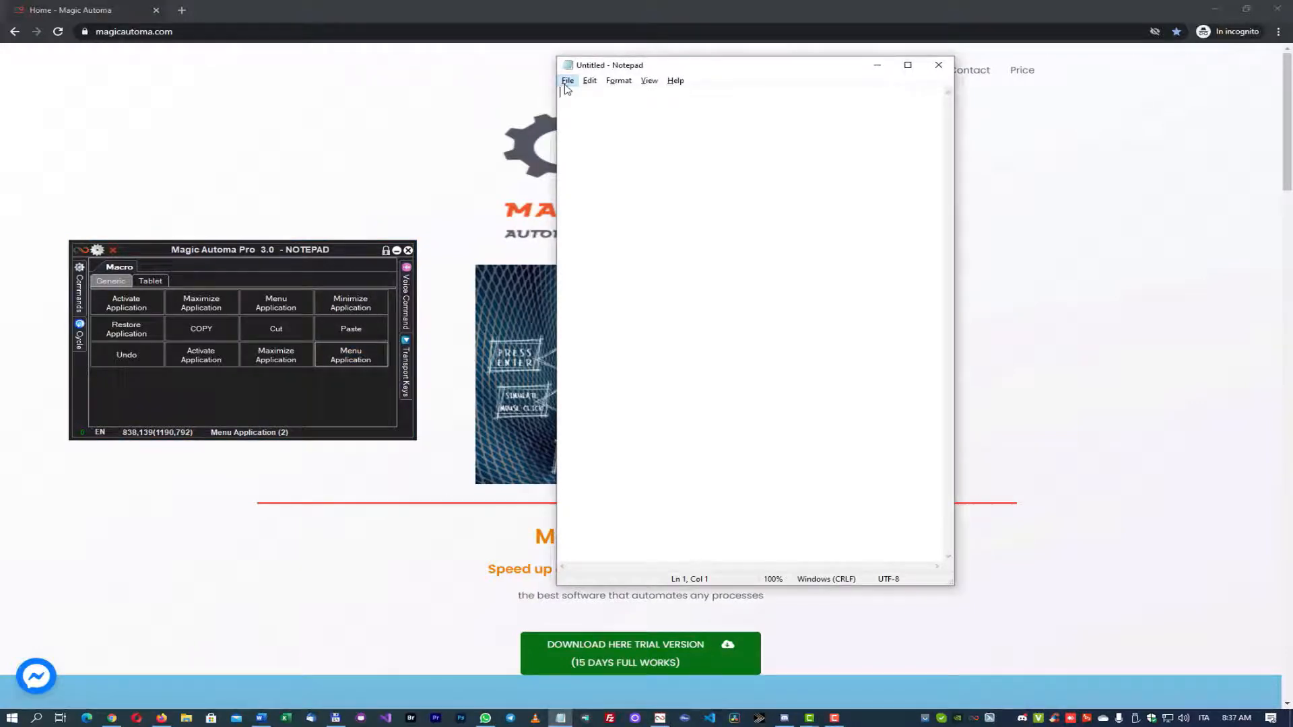
Create an APPLICATION_MINIMIZE macro with the wizard, and test it on Notepad before reopening the minimized window.
right_click(282, 394)
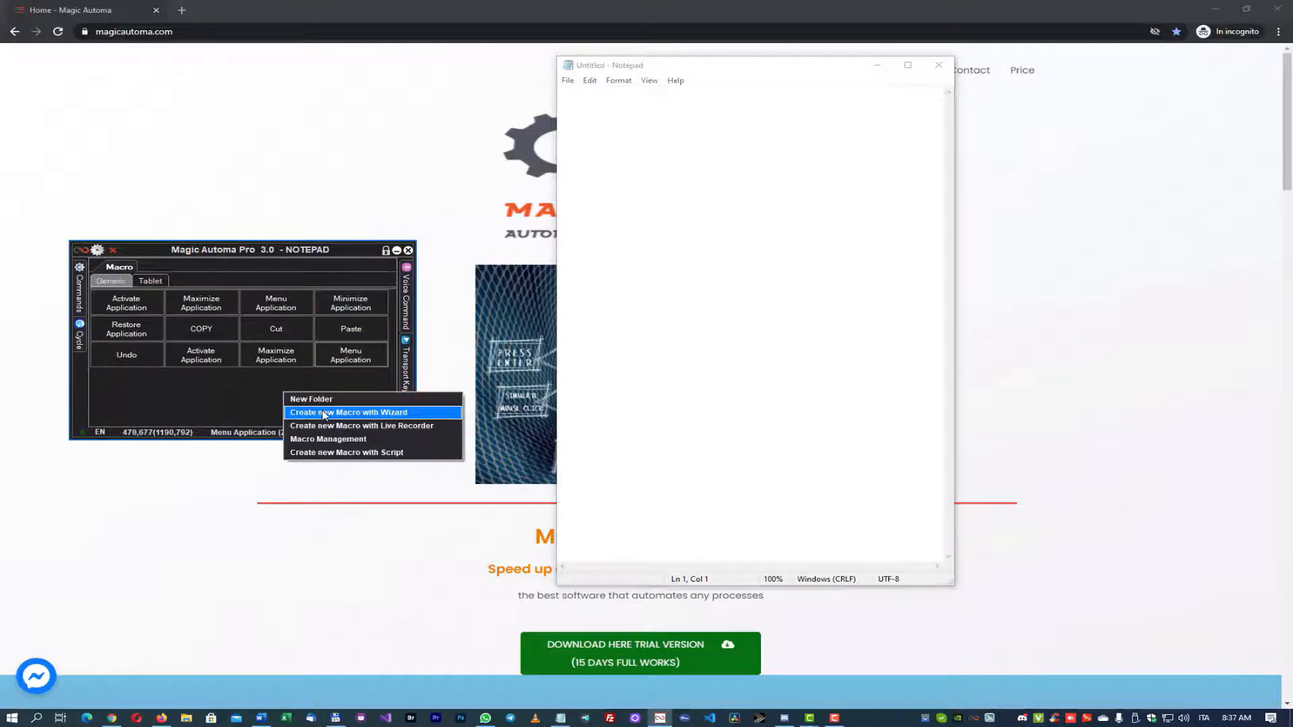
left_click(322, 410)
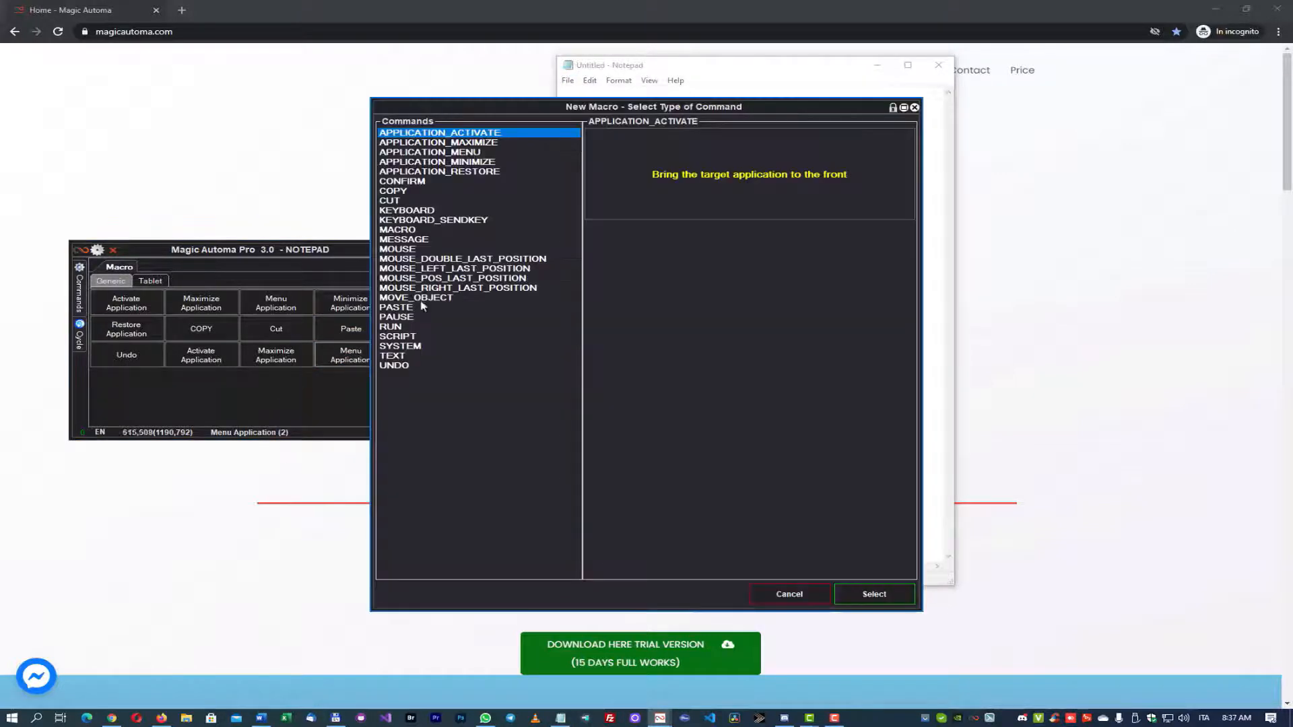
double_click(468, 162)
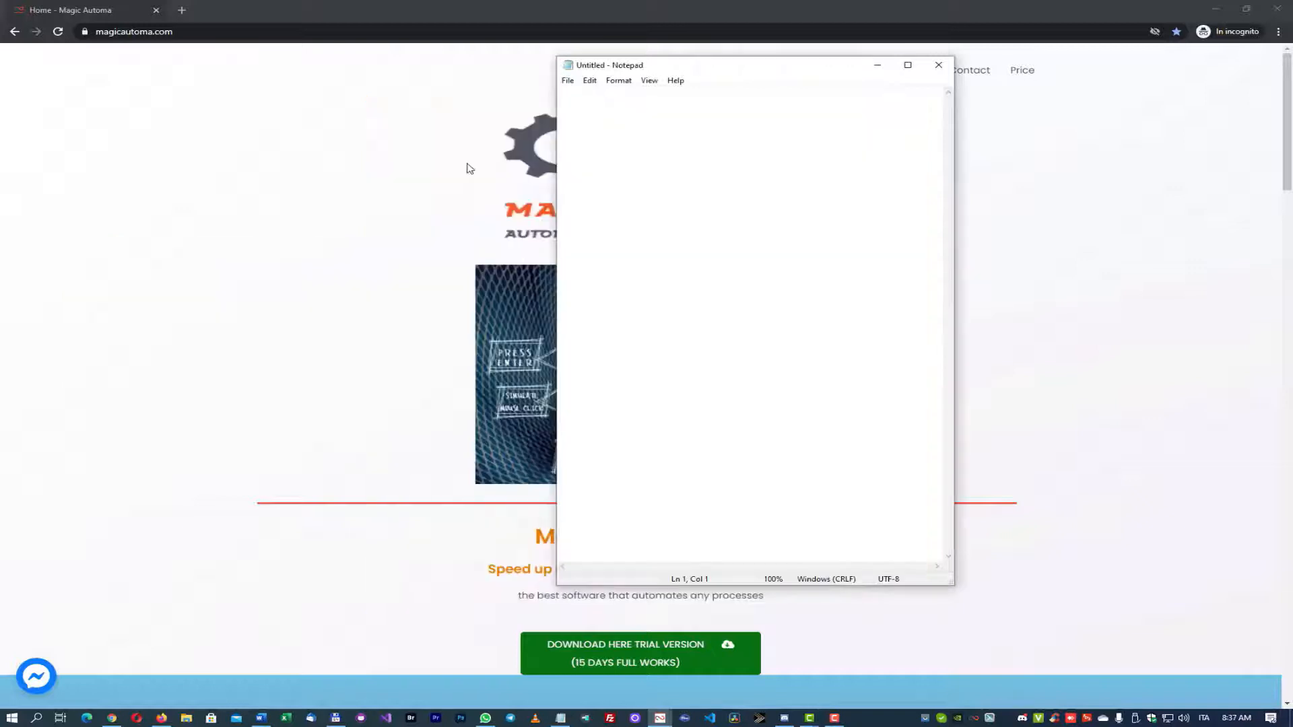
left_click(808, 477)
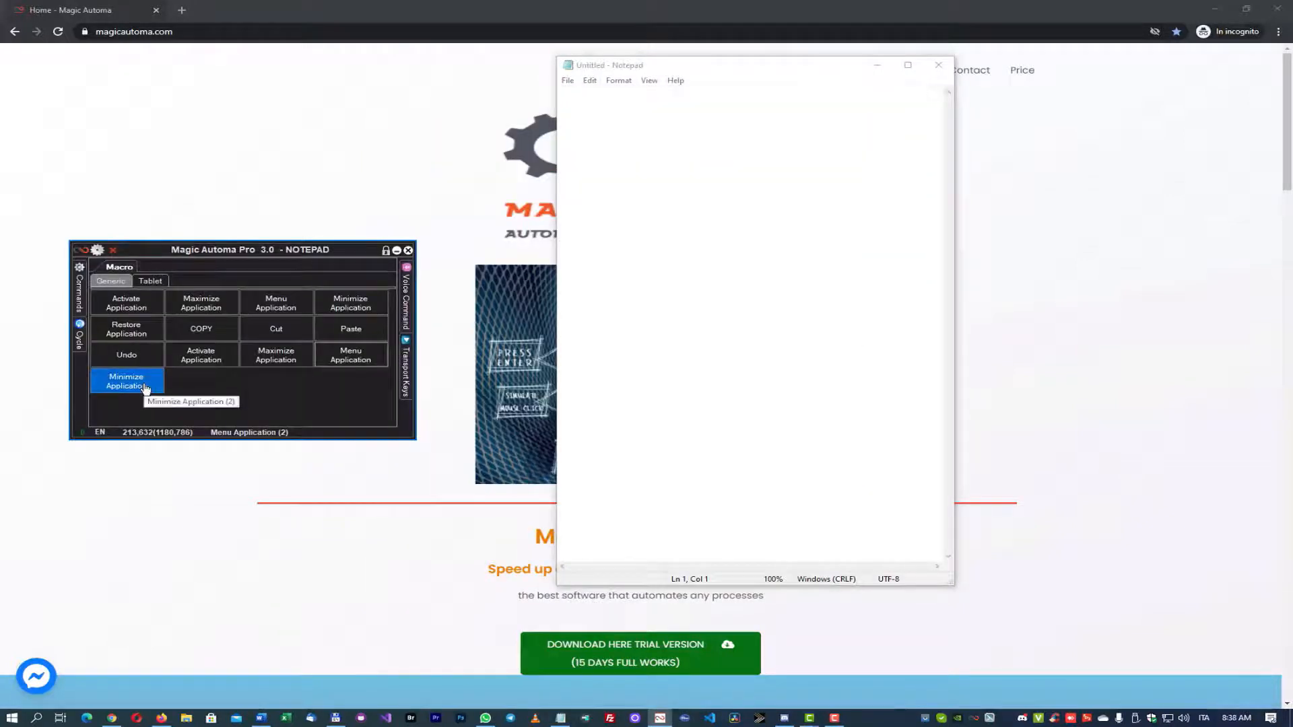
left_click(145, 389)
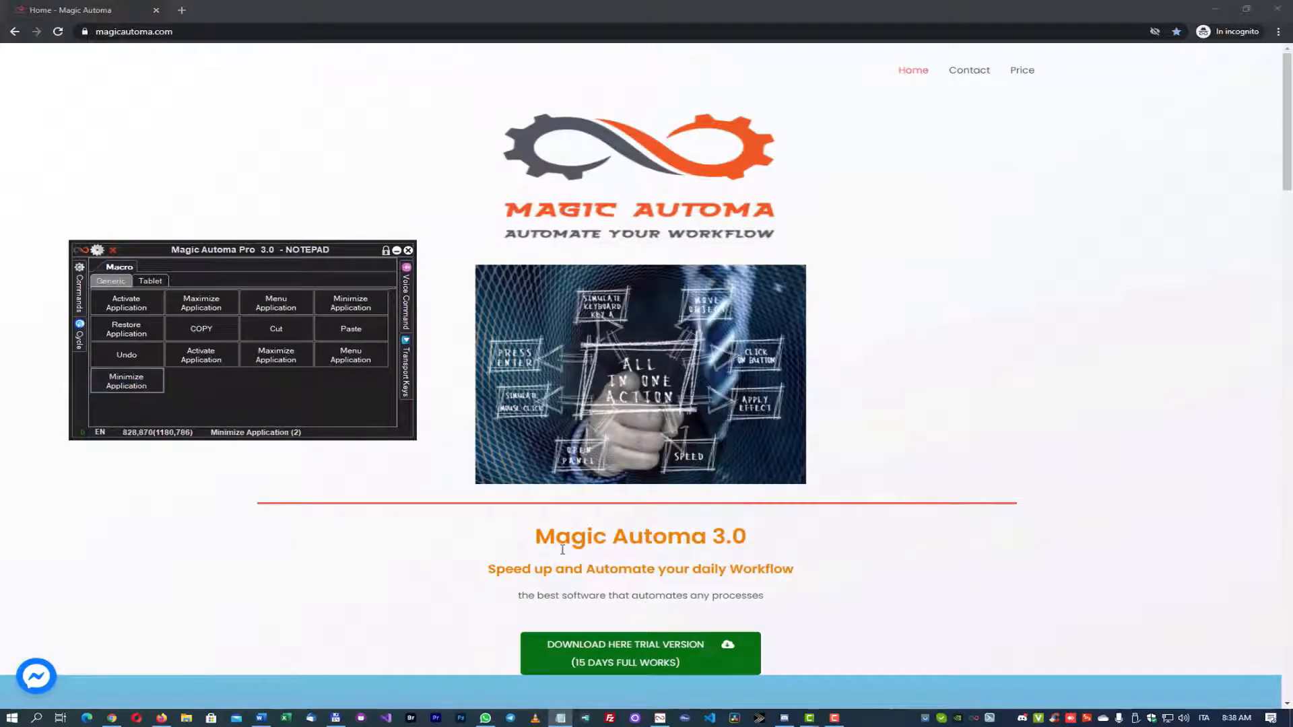
left_click(561, 720)
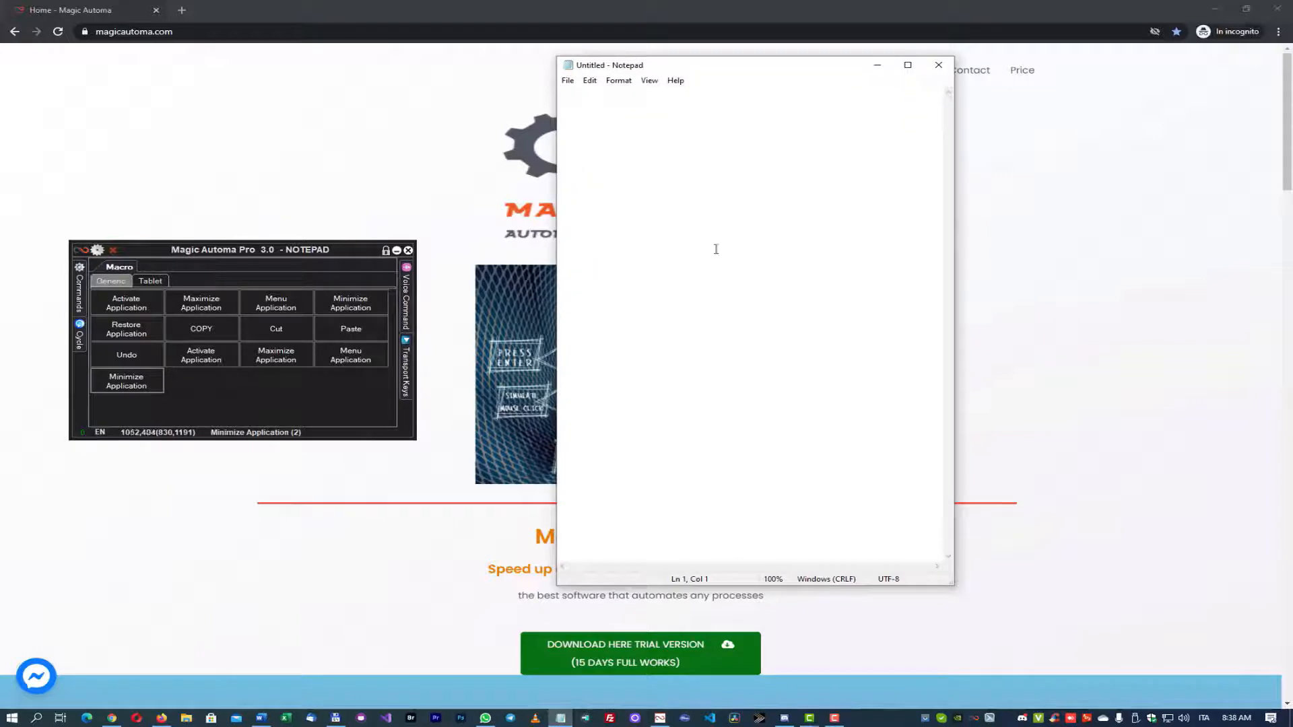
Create an APPLICATION_RESTORE macro with the wizard, keeping its default name and settings.
right_click(227, 391)
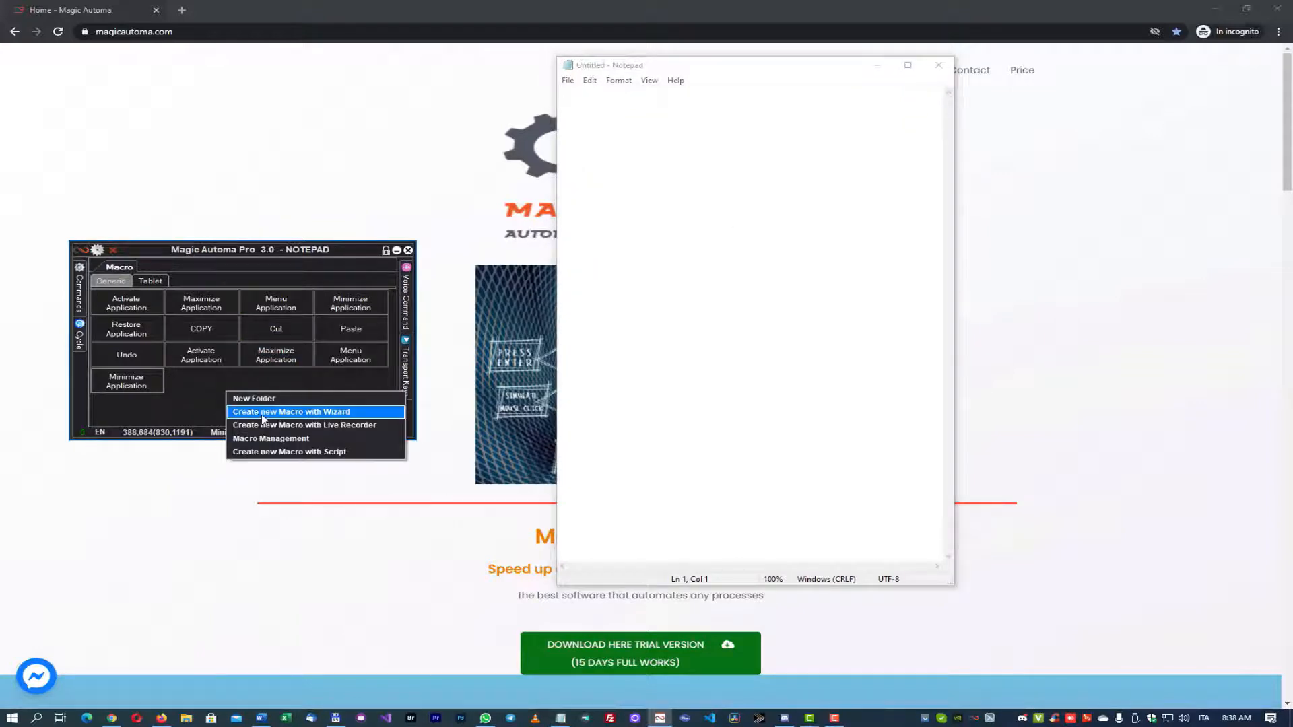
left_click(263, 412)
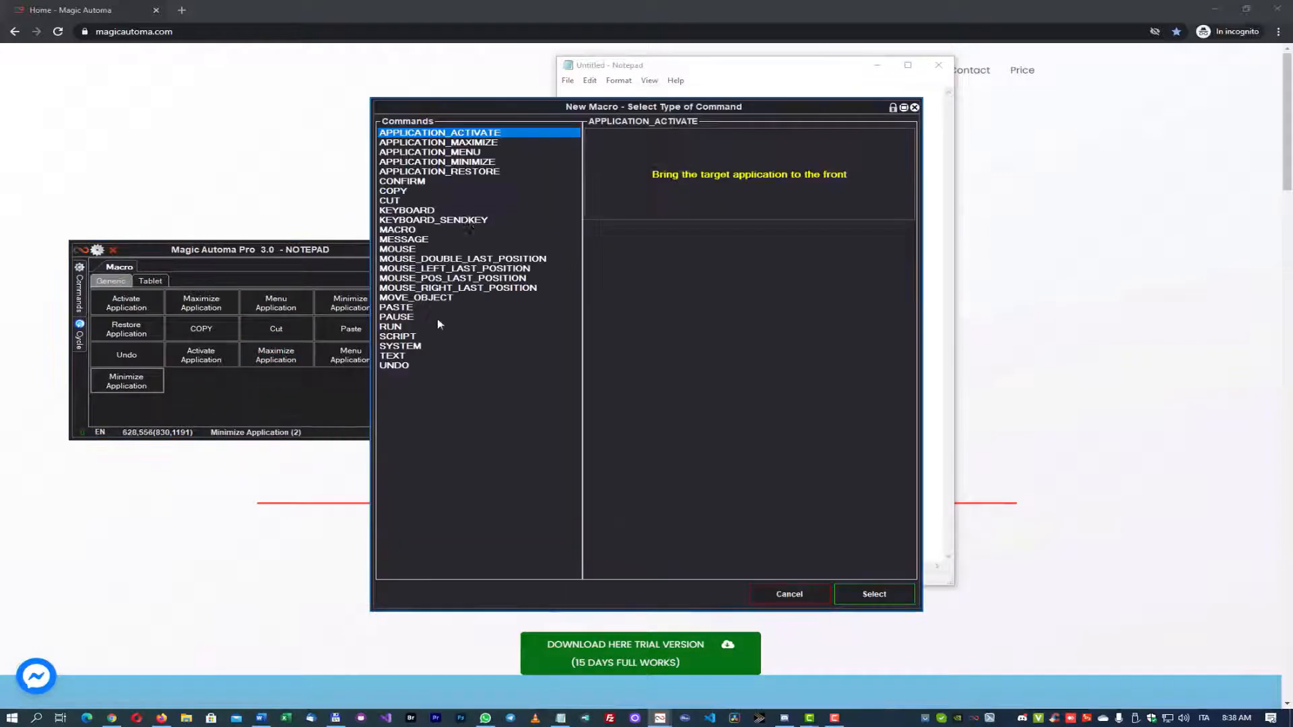
left_click(443, 173)
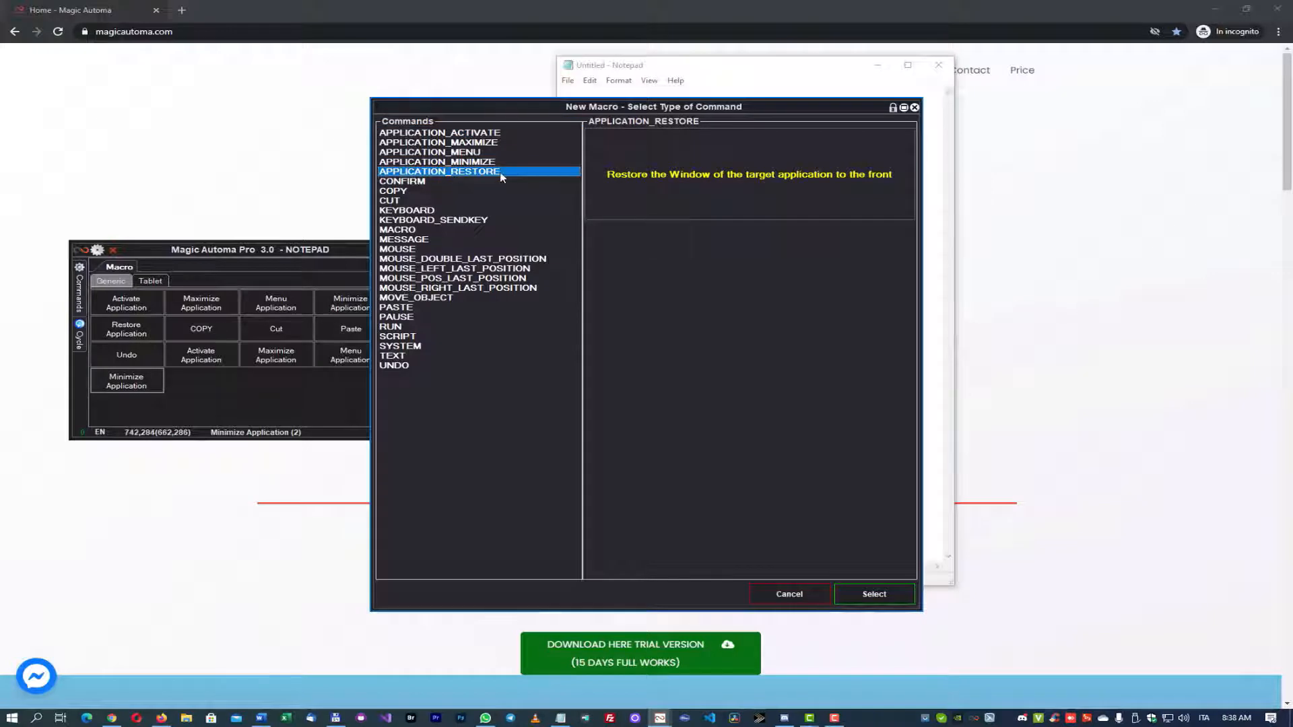
left_click(846, 598)
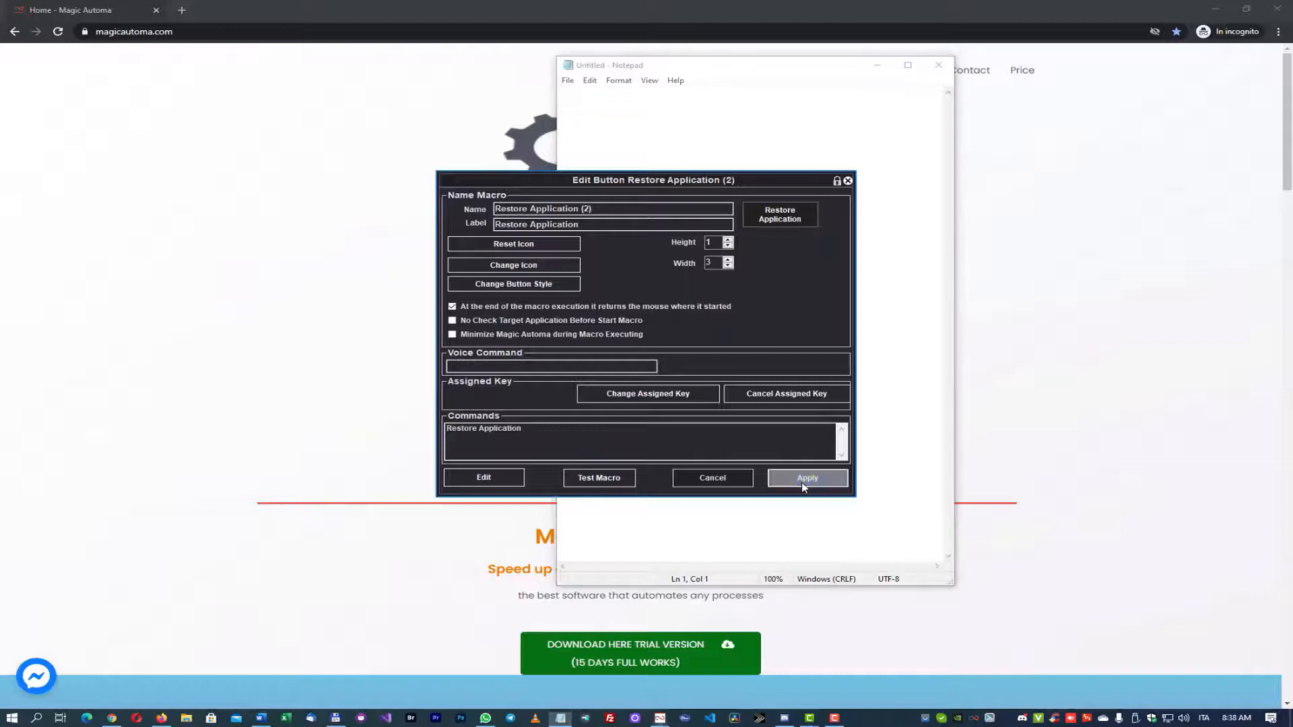
left_click(802, 480)
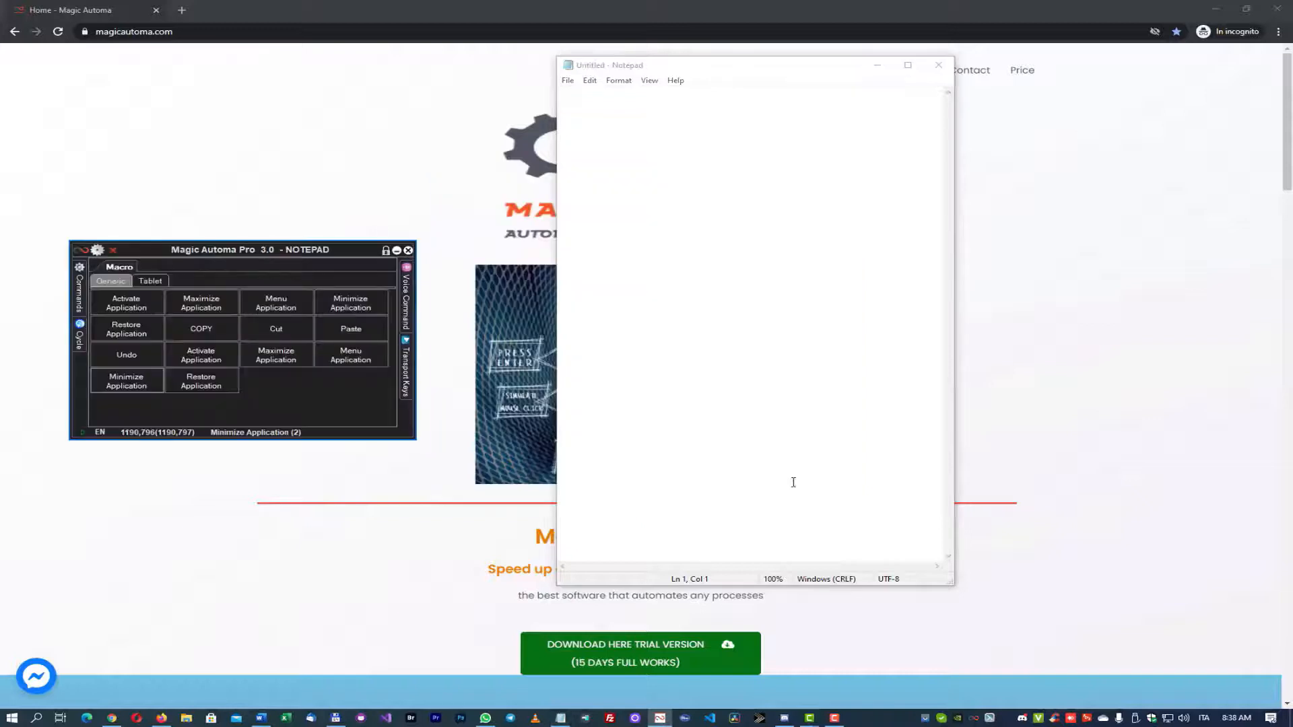
Test the new Restore Application macro on Notepad, including after minimizing the window with the Minimize Application macro.
left_click(221, 389)
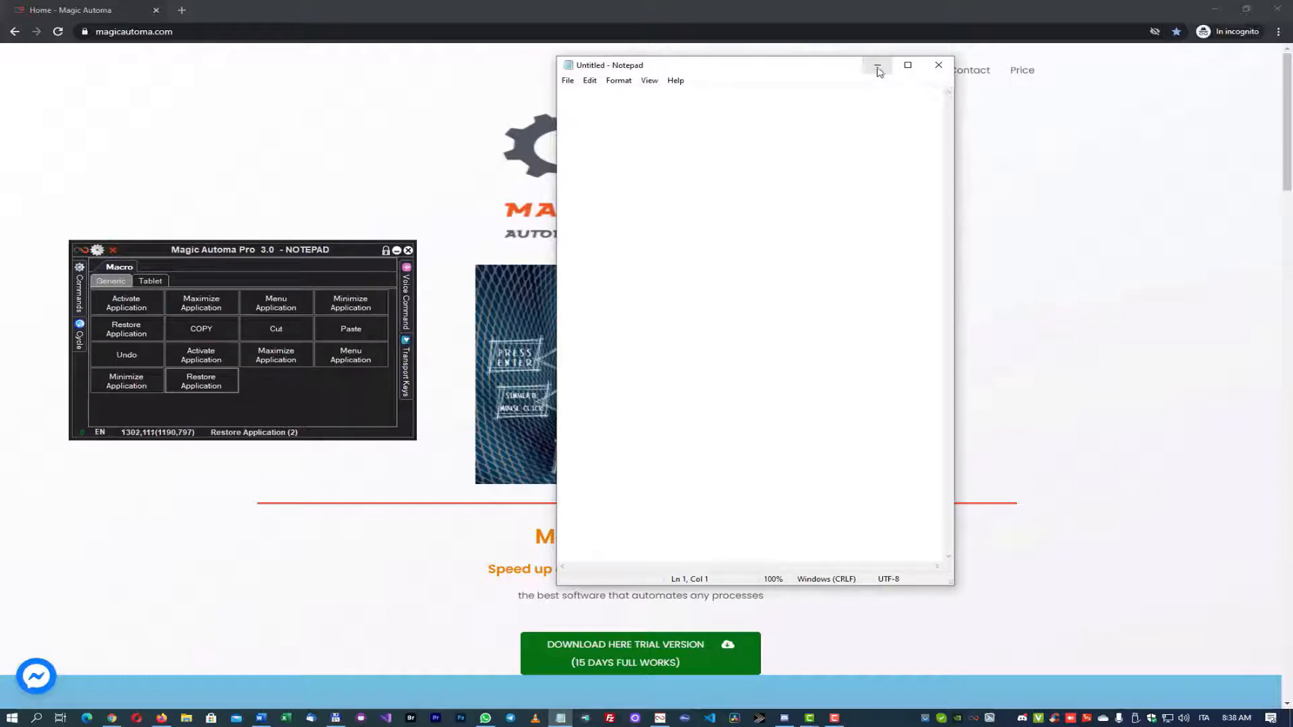
left_click(139, 386)
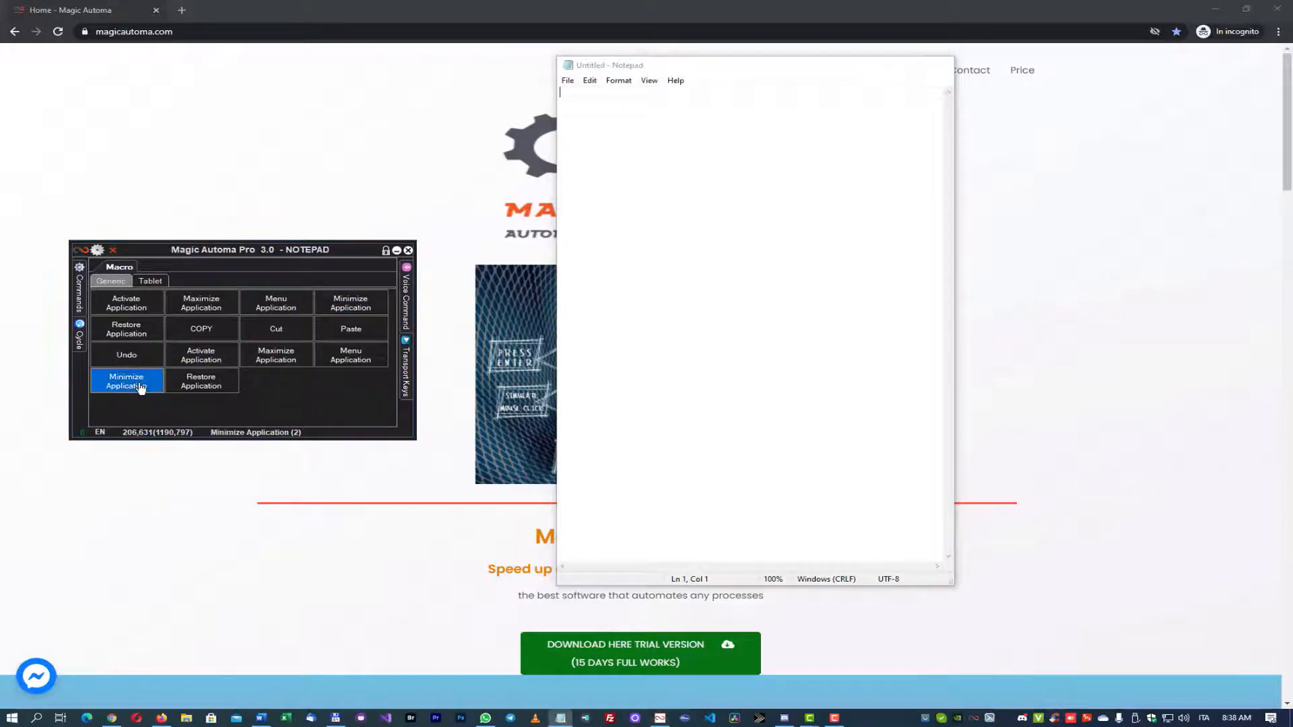
left_click(213, 390)
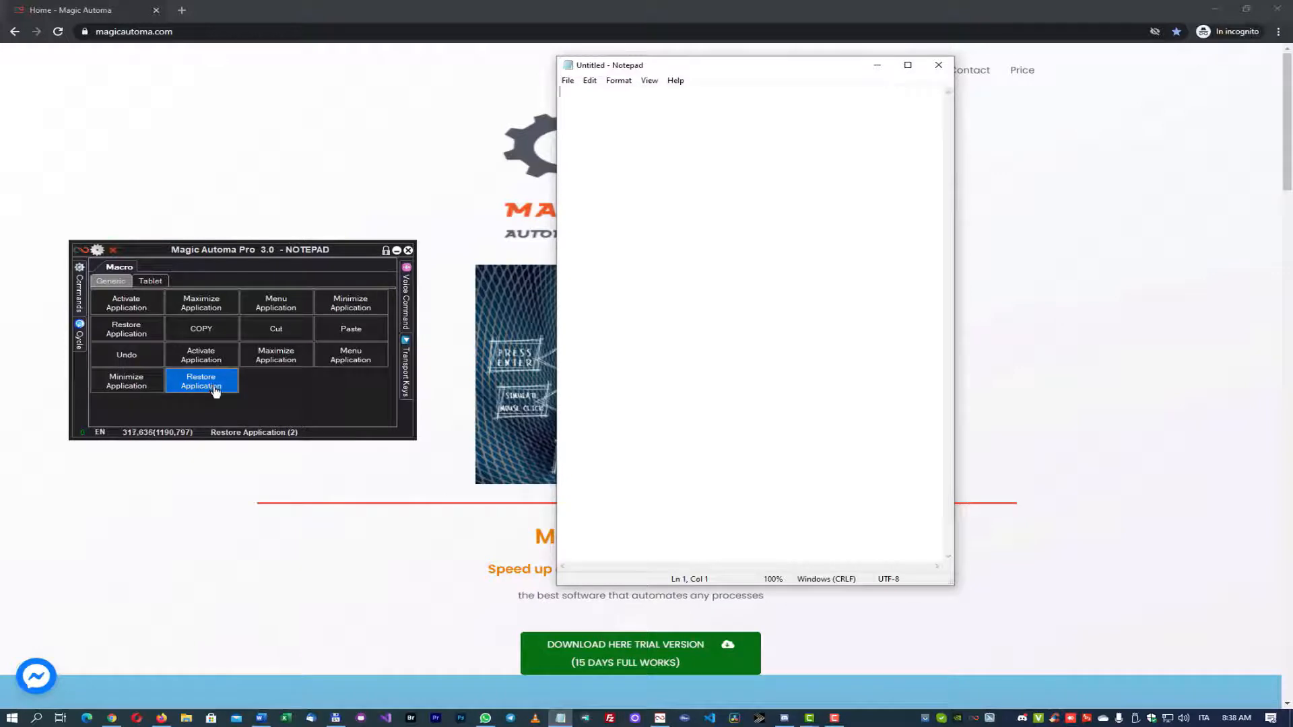
Create a TEXT macro with the wizard that writes "Hi i am macro complex".
right_click(274, 398)
left_click(314, 414)
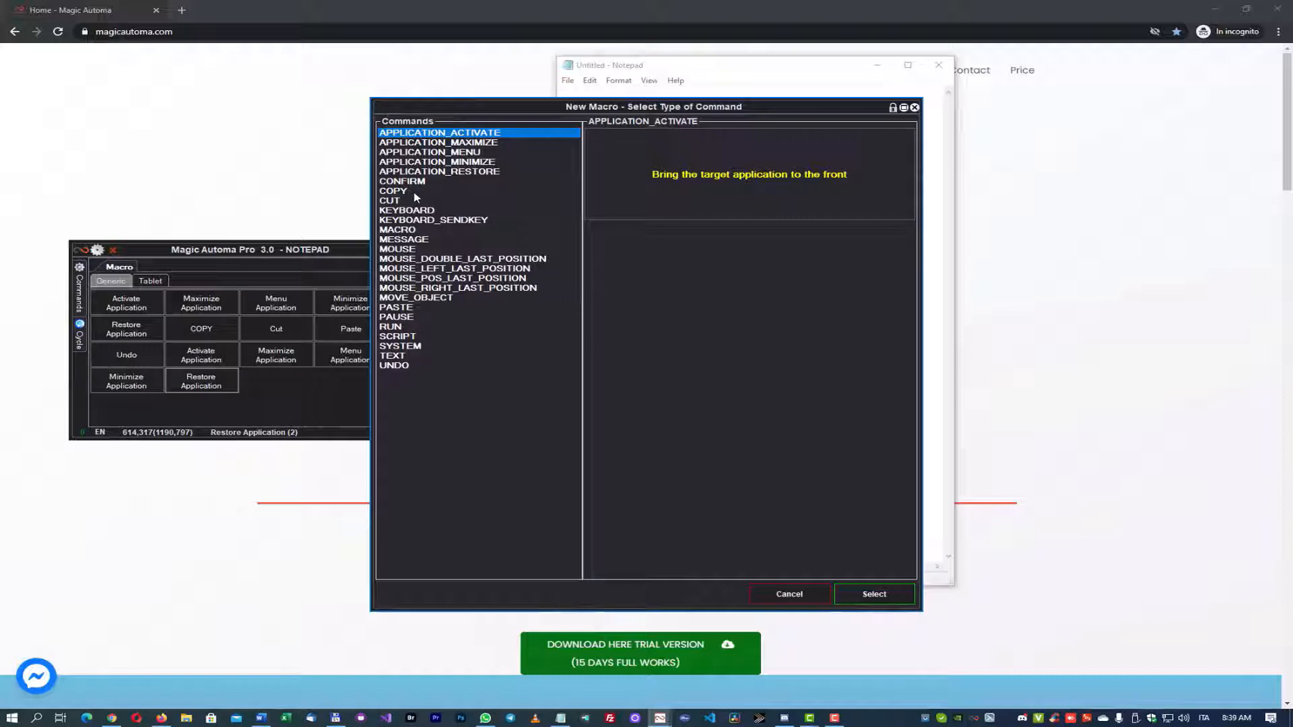
left_click(416, 357)
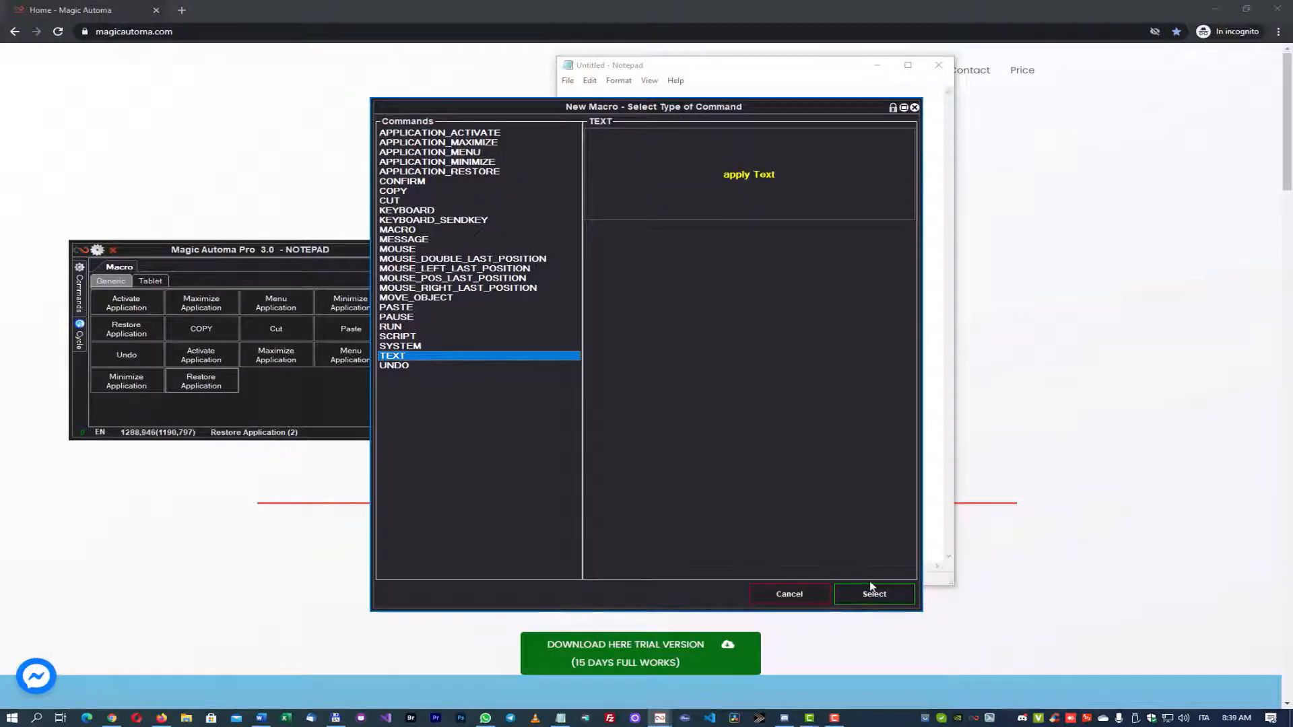
left_click(872, 592)
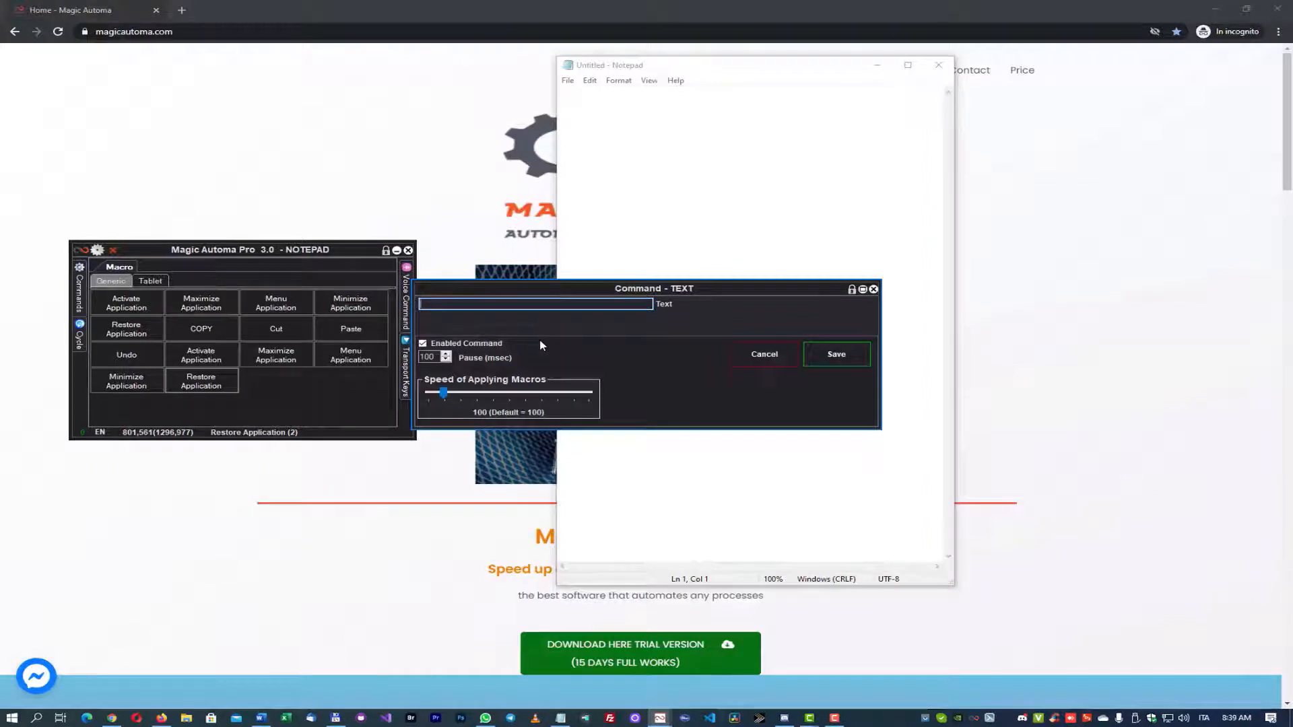
type("Hi i am macro compl")
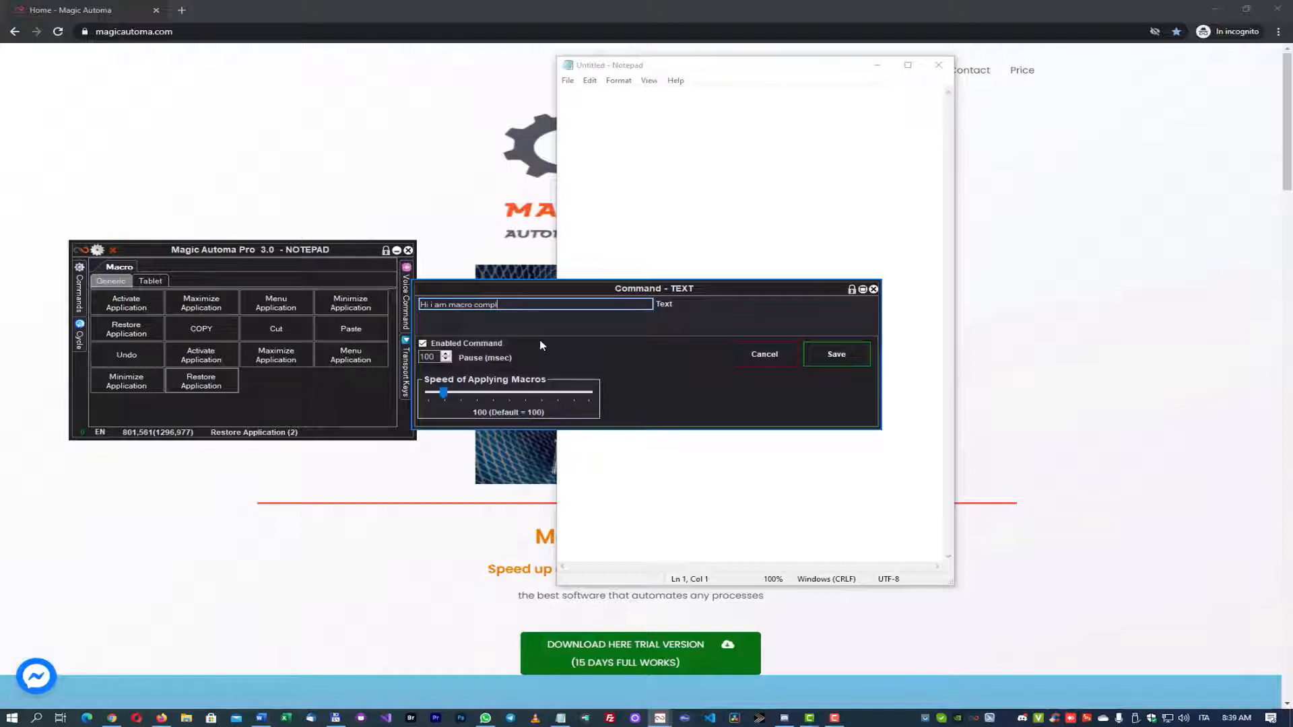
type("x")
left_click(832, 363)
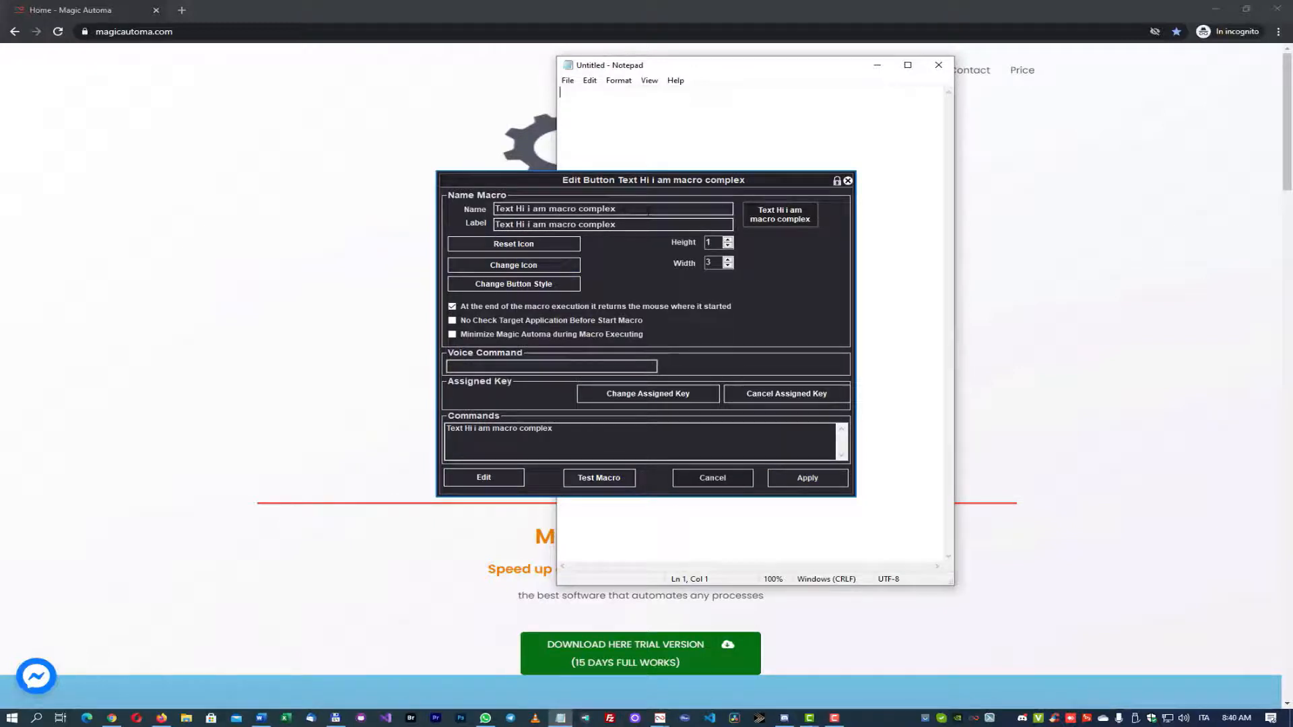
Shorten the text macro's name and label to "macro complex", apply the changes, and run the macro in Notepad.
left_click_drag(532, 209, 492, 209)
key("BackSpace")
key("Tab")
key("Left")
key("Delete")
key("Delete")
key("Delete")
key("Delete")
key("Delete")
key("Delete")
key("Delete")
key("Delete")
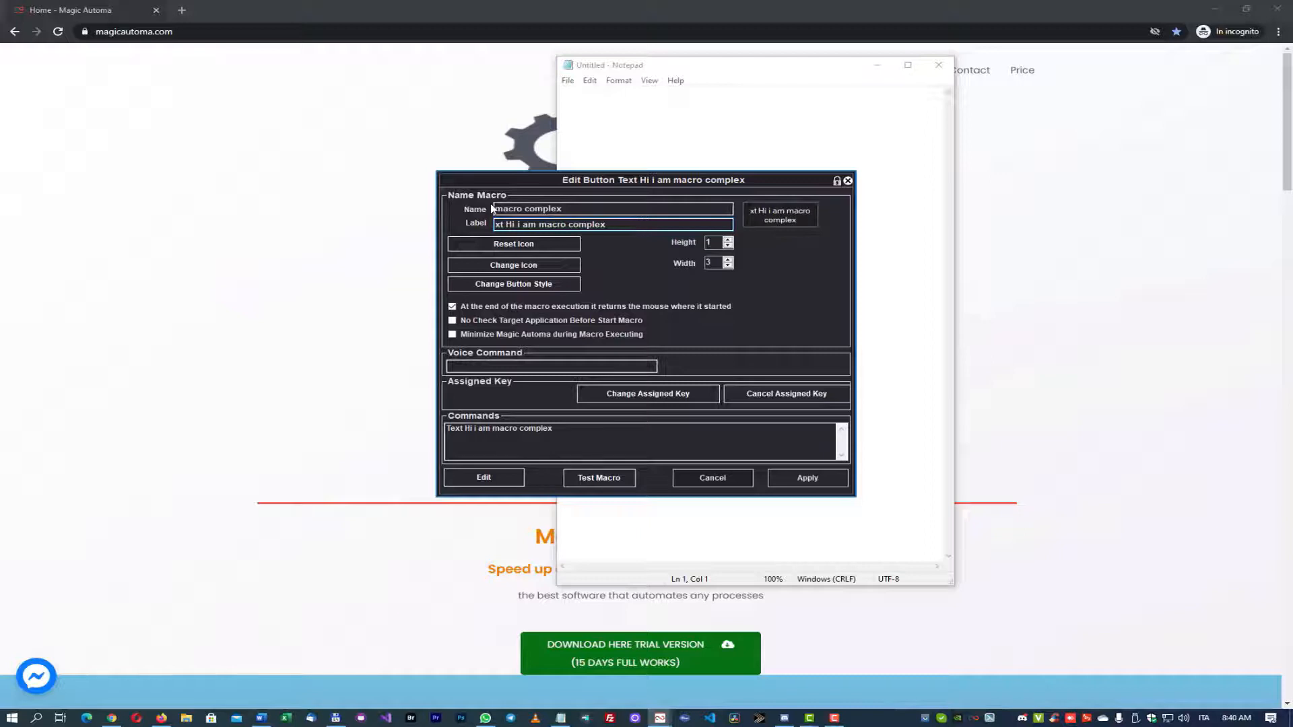
key("Delete")
key("Delete")
key("Delete")
key("Delete")
key("Delete")
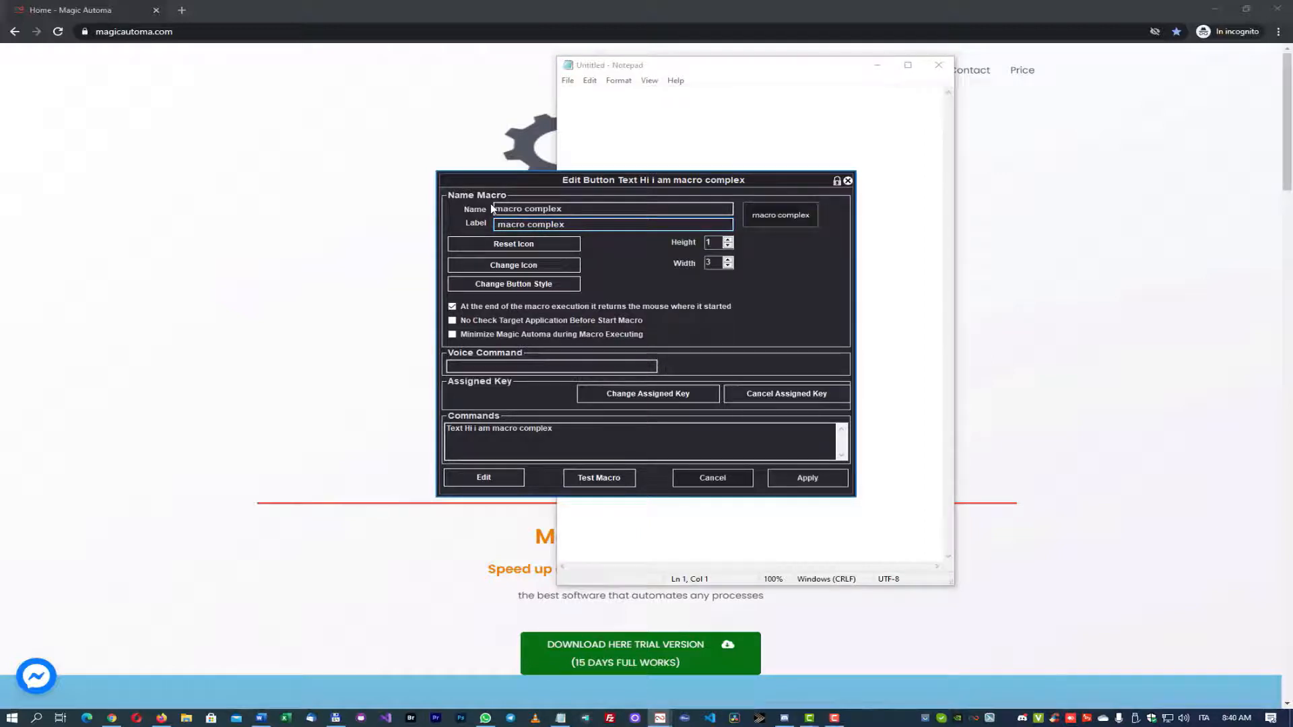
left_click(807, 478)
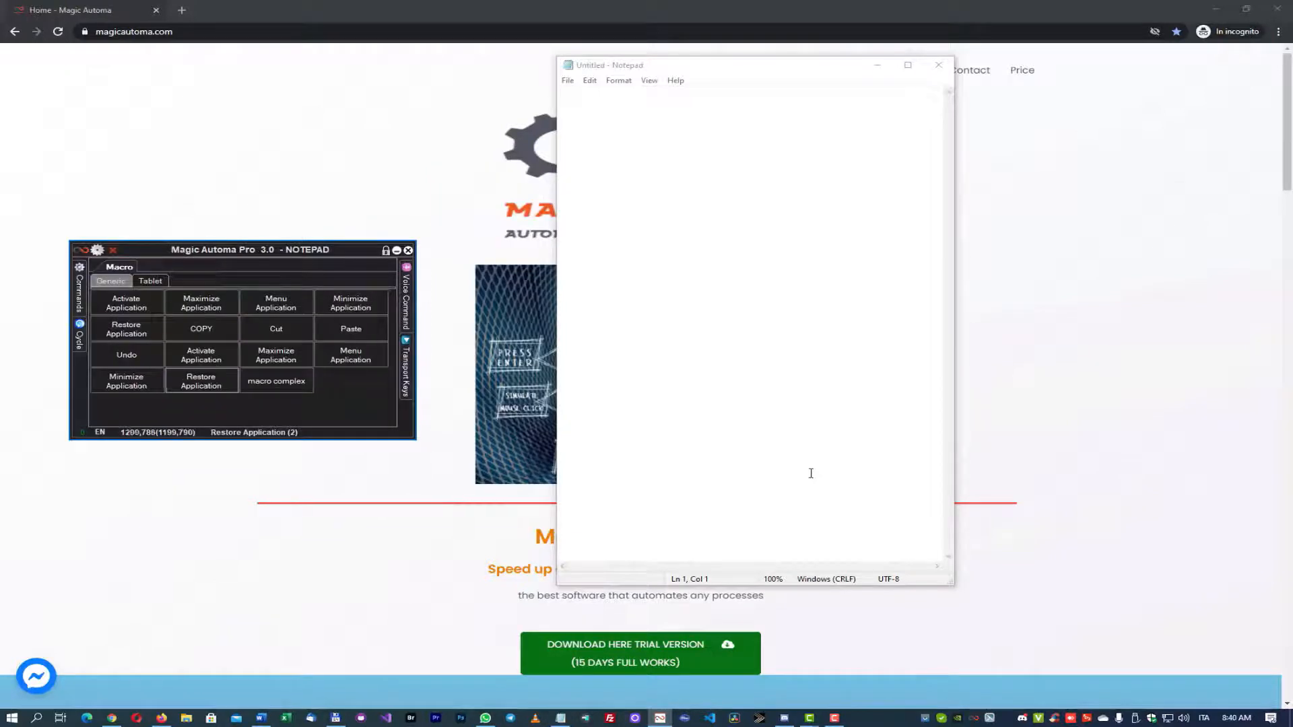
left_click(276, 382)
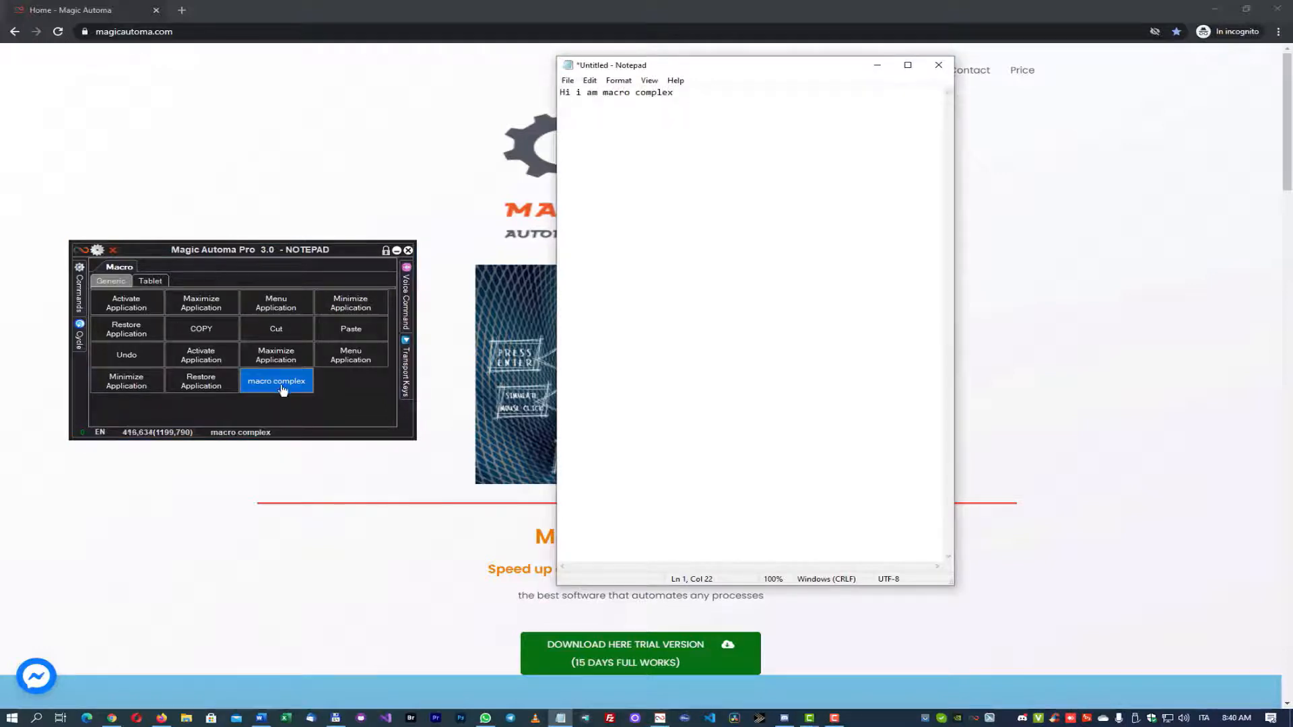
Edit the "macro complex" macro's command list and add a KEYBOARD command with the shortcut Ctrl+A.
right_click(285, 390)
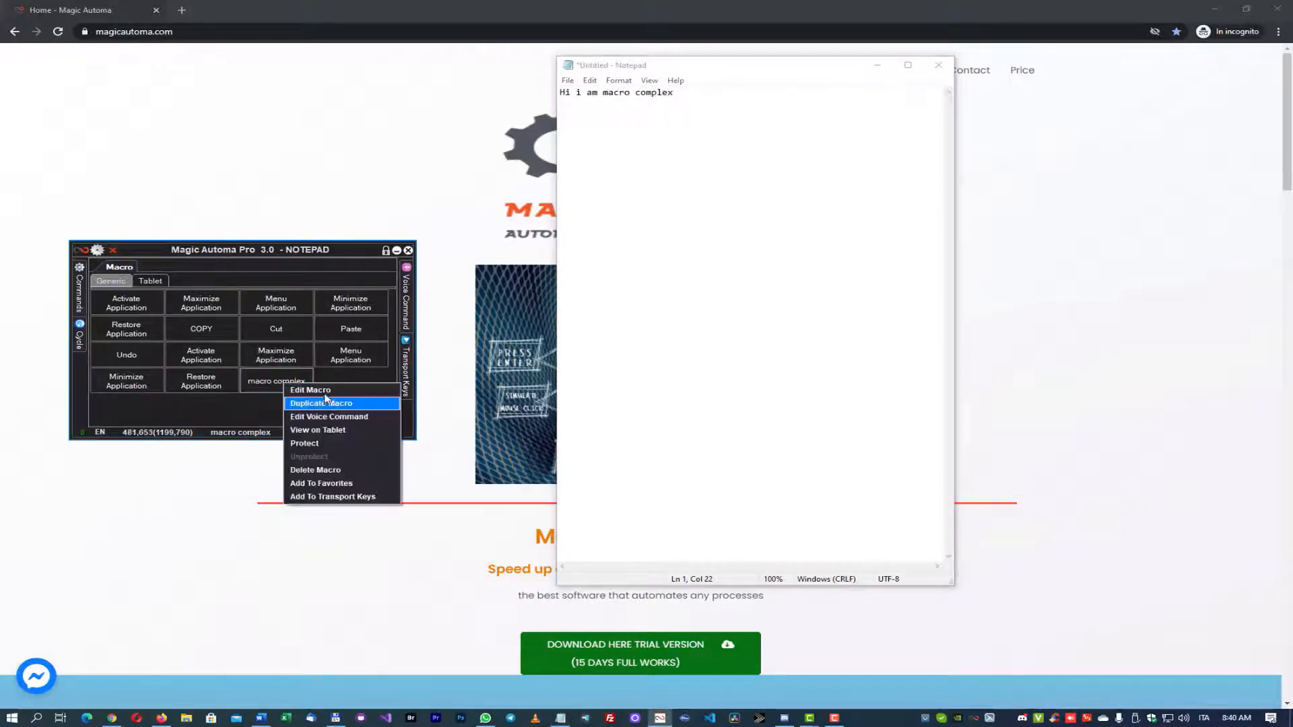
left_click(322, 391)
left_click(485, 477)
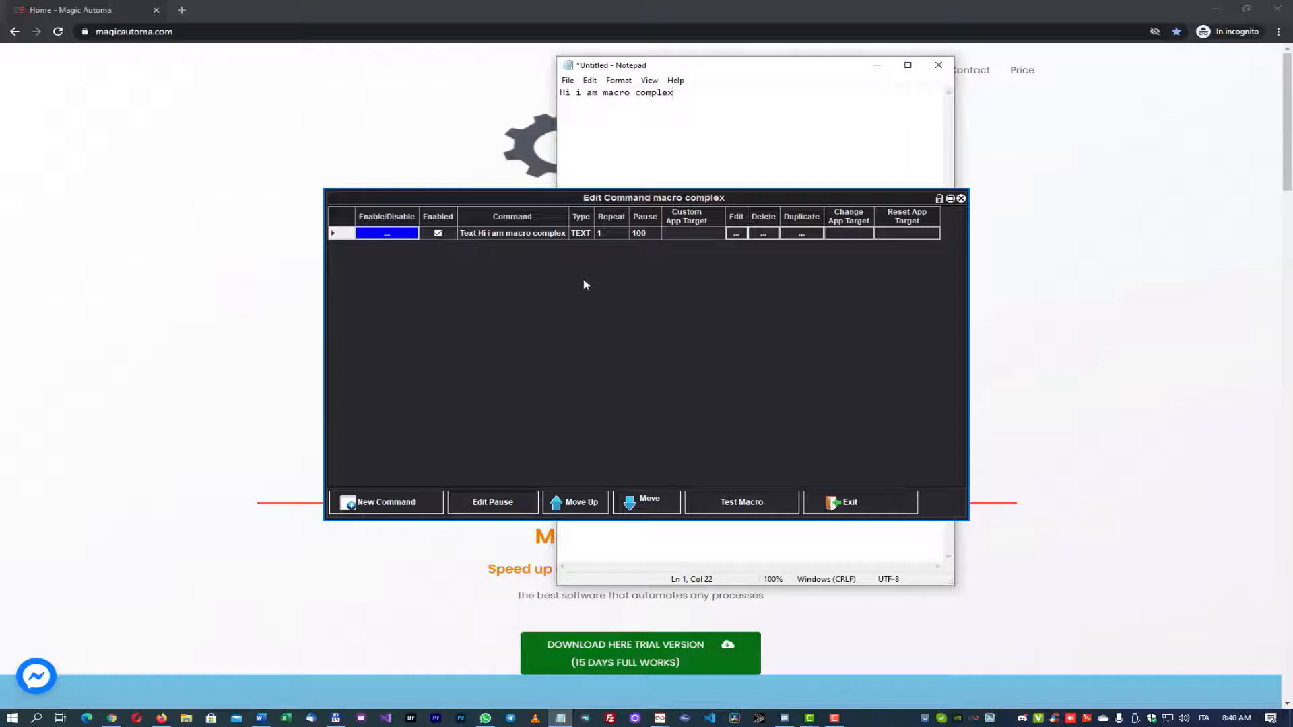
left_click(418, 503)
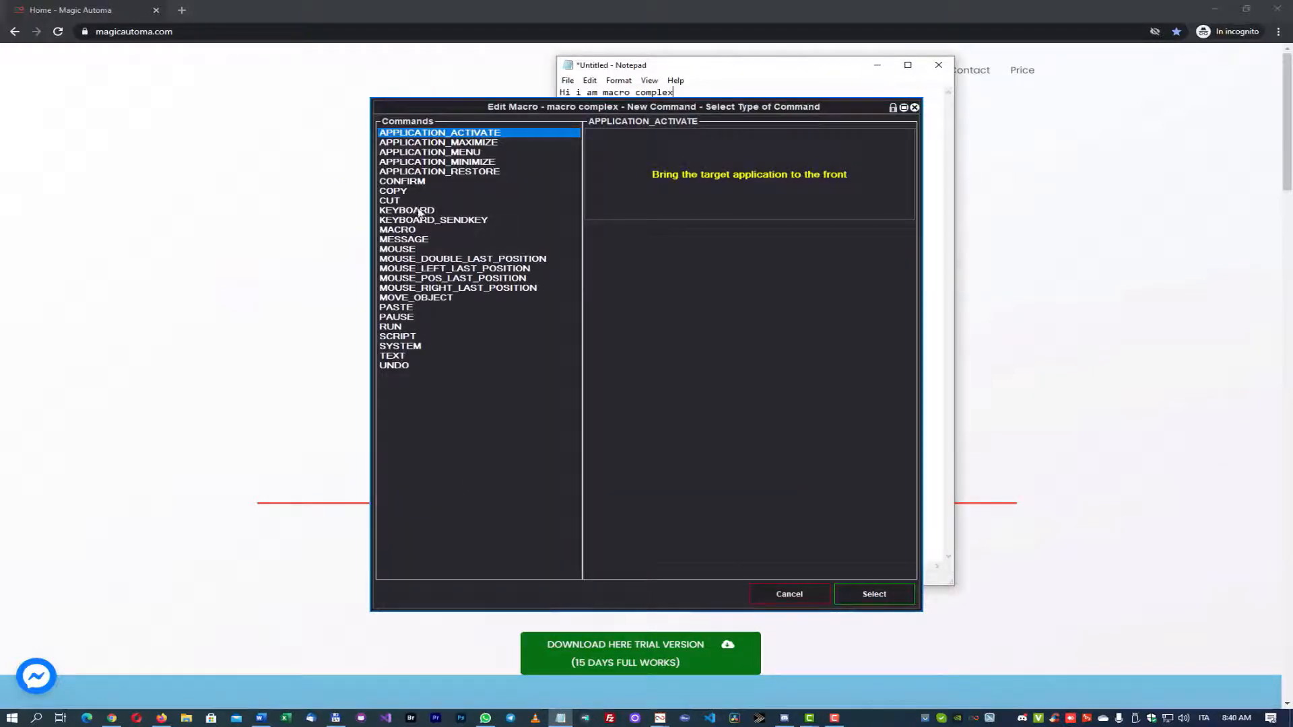
left_click(419, 213)
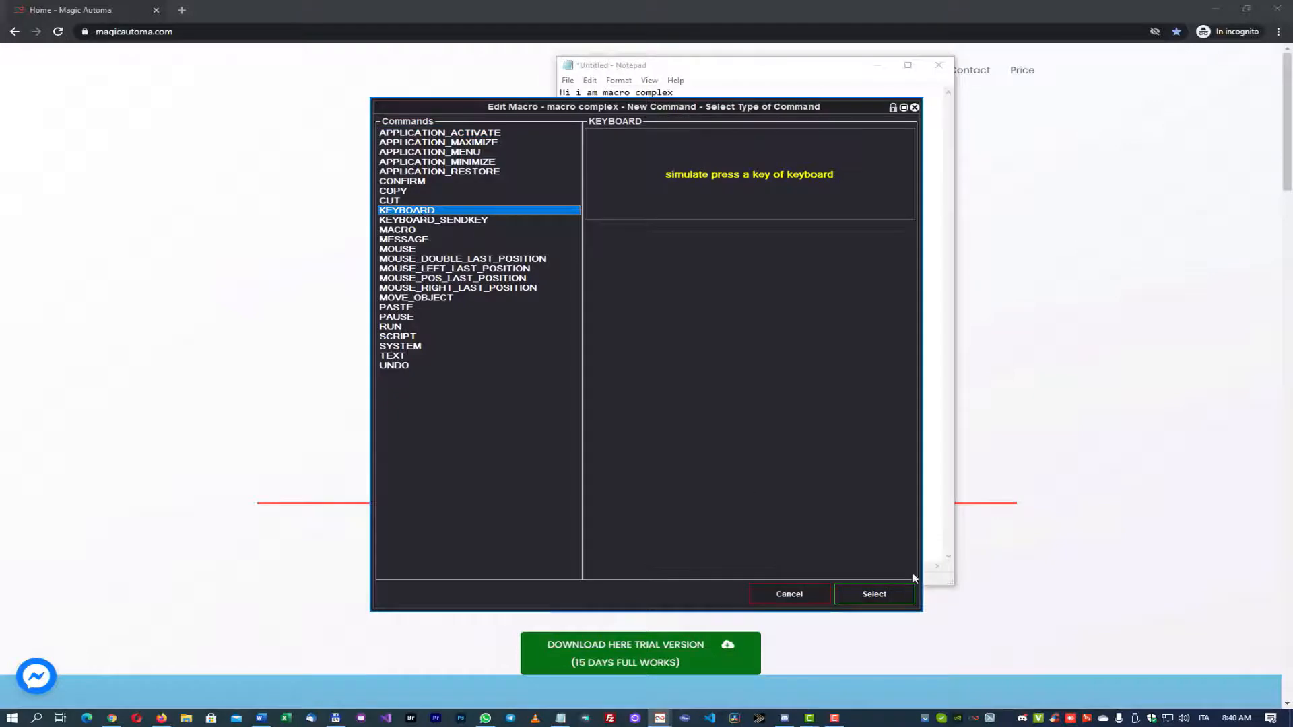
left_click(879, 597)
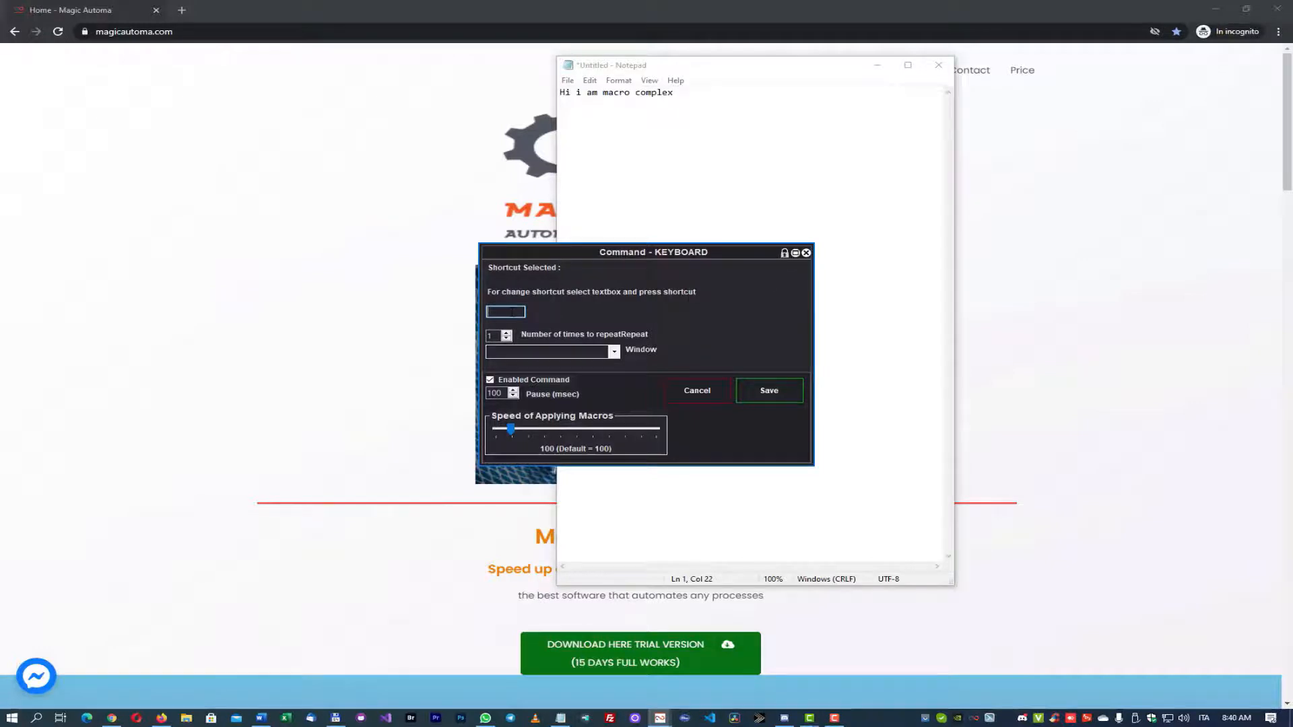
key("ctrl+a")
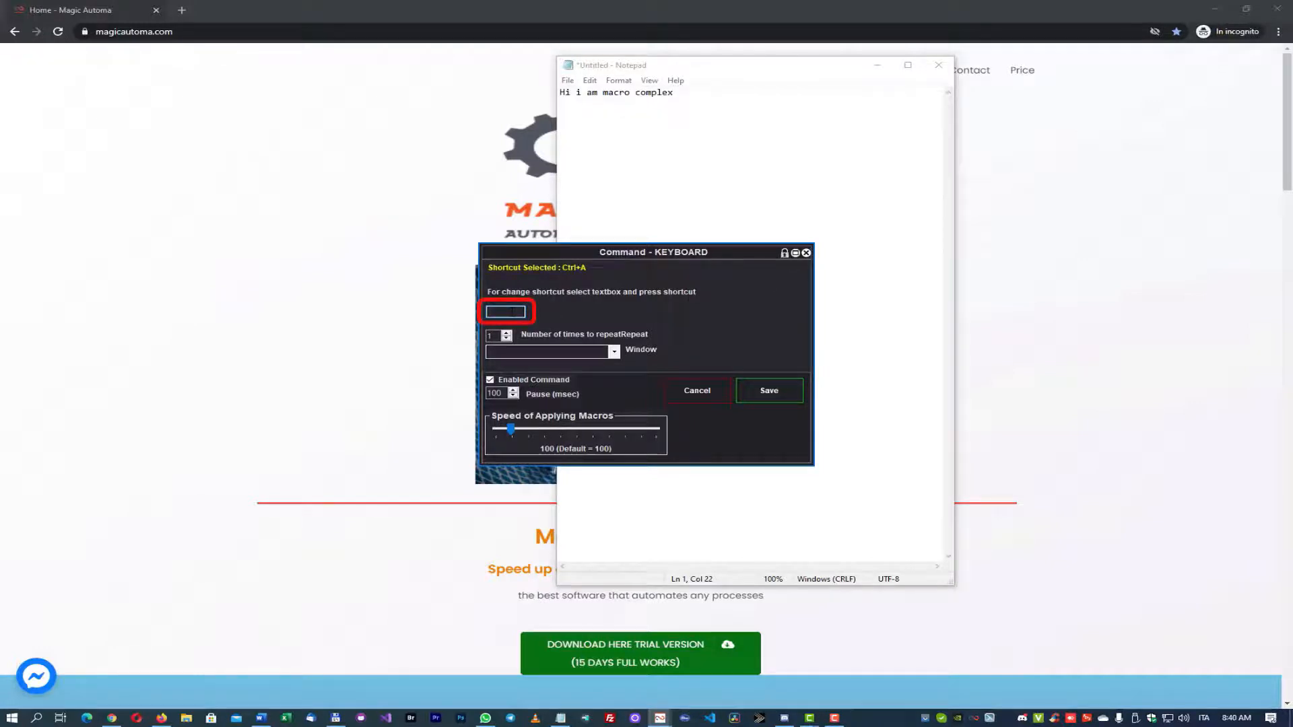
left_click(762, 390)
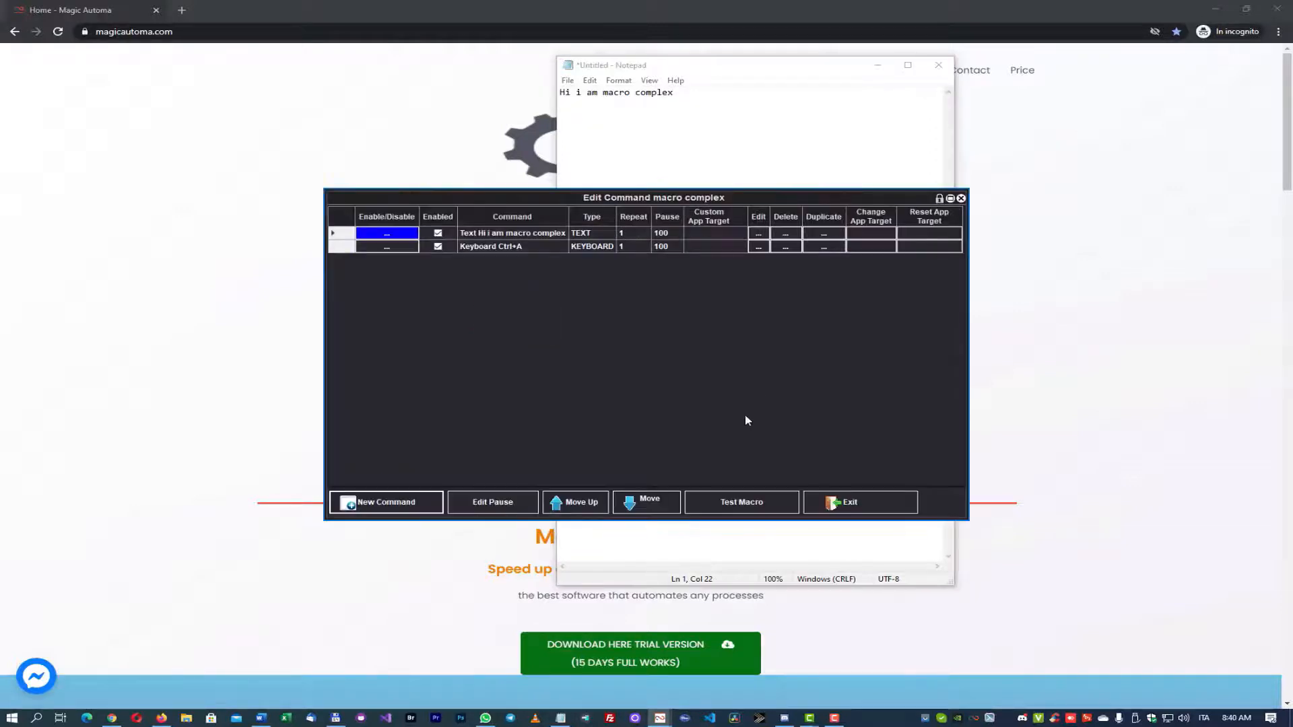
Test the edited macro on Notepad and check which Notepad command uses Ctrl+A, then deselect the text.
left_click(741, 502)
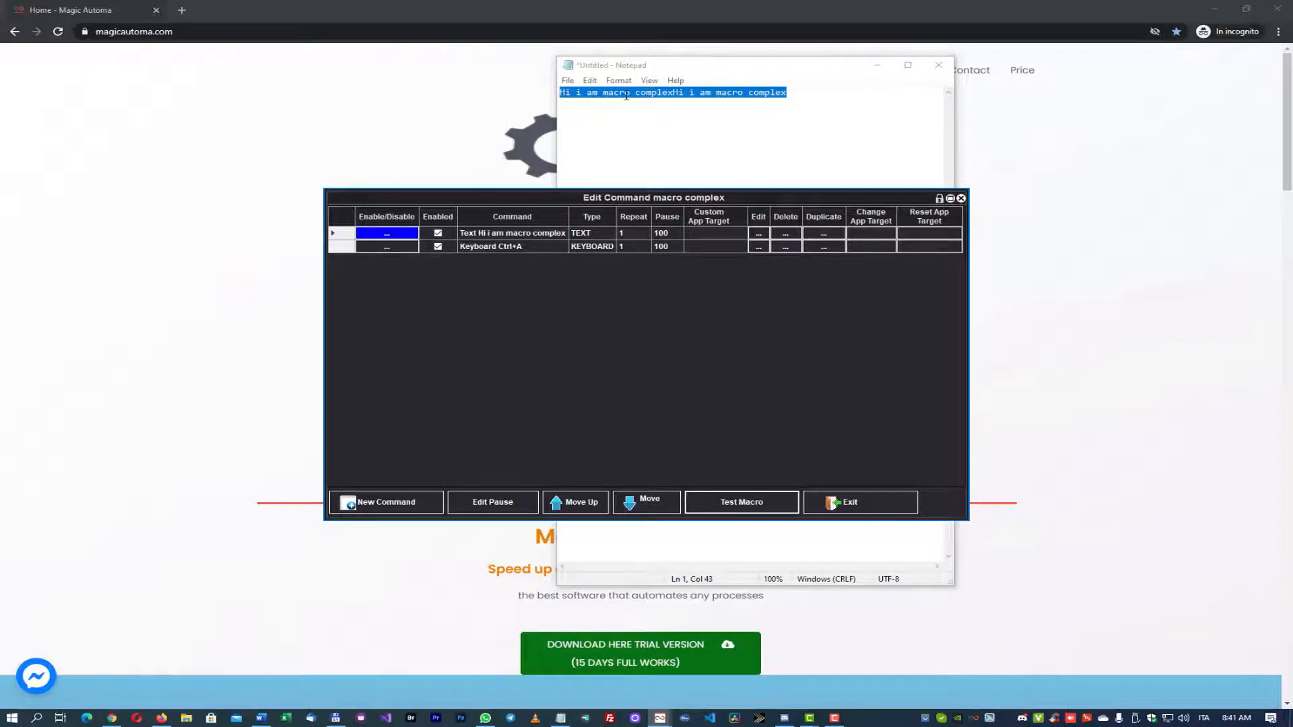
left_click(589, 82)
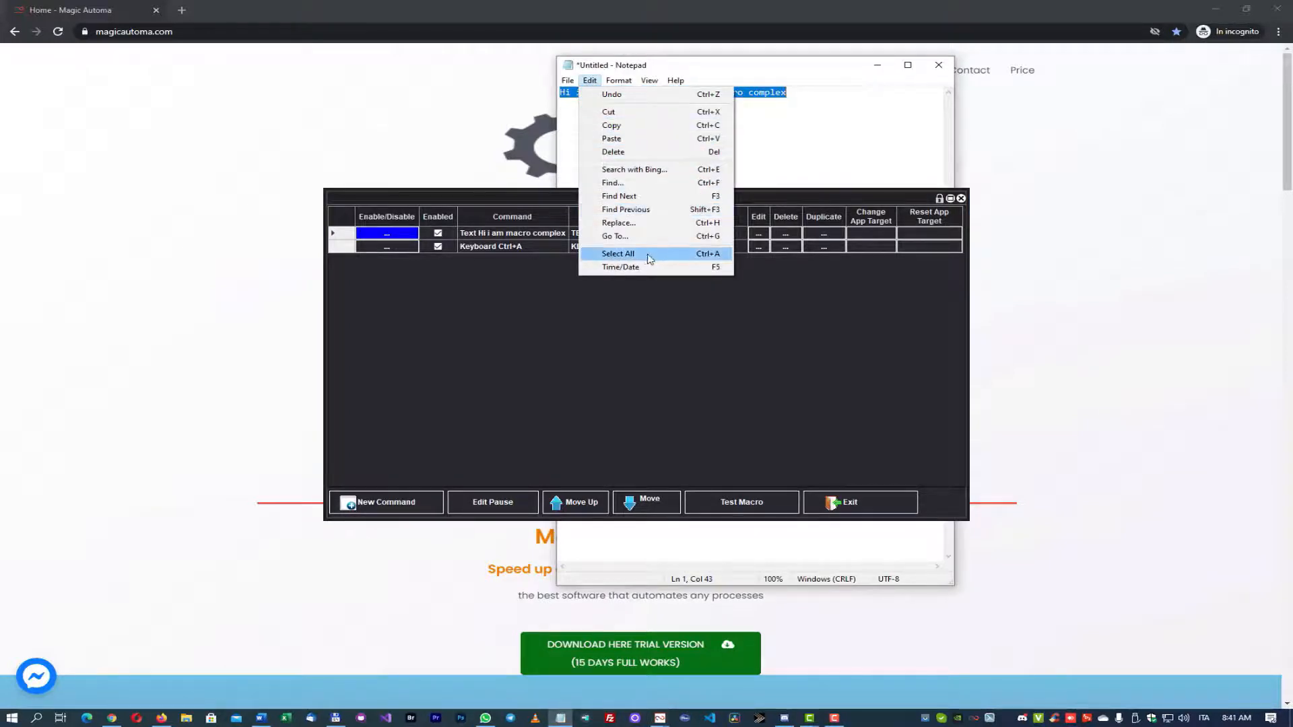
left_click(756, 103)
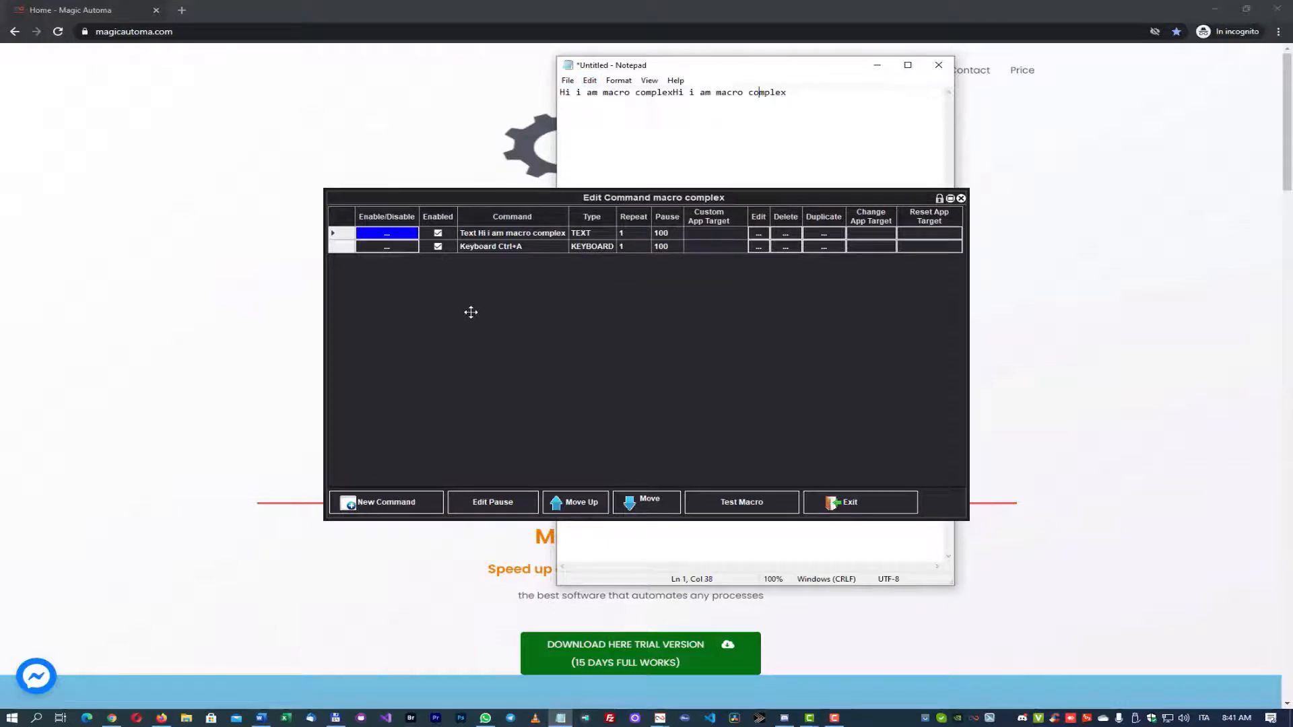
left_click(447, 304)
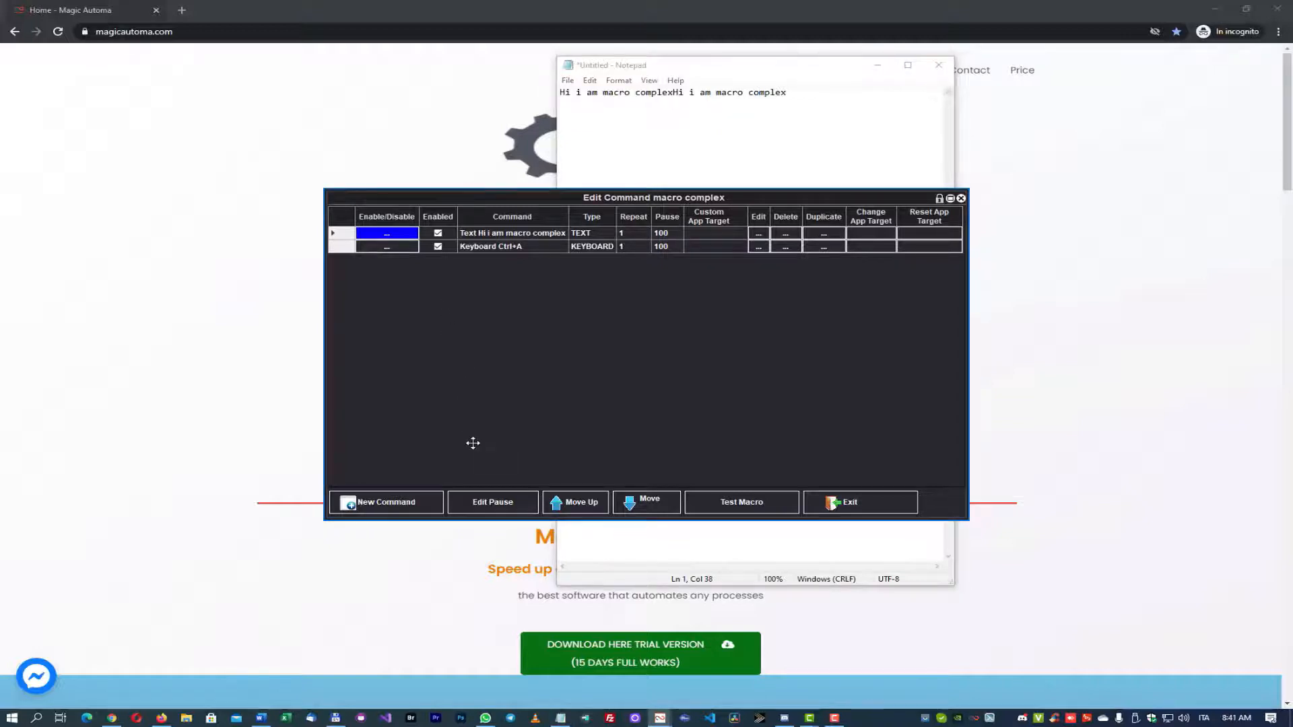
Add a COPY command after the Ctrl+A command in the "macro complex" macro.
left_click(413, 504)
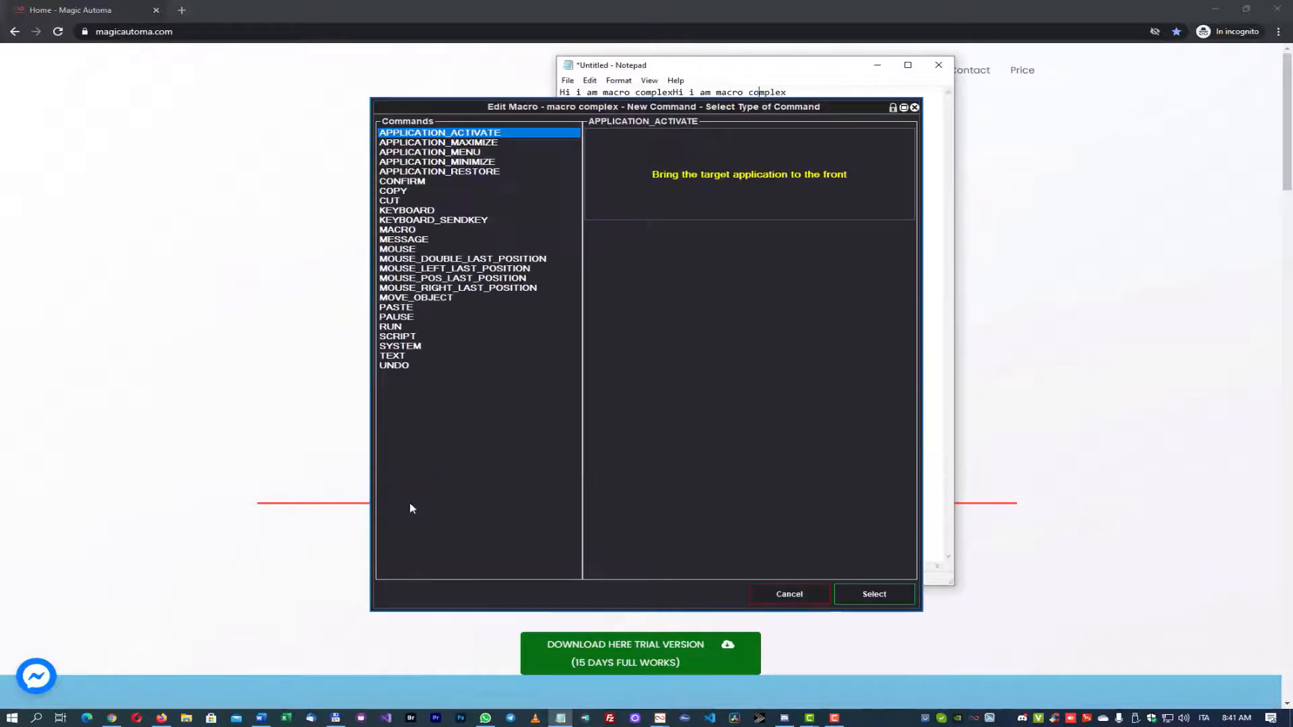
left_click(417, 192)
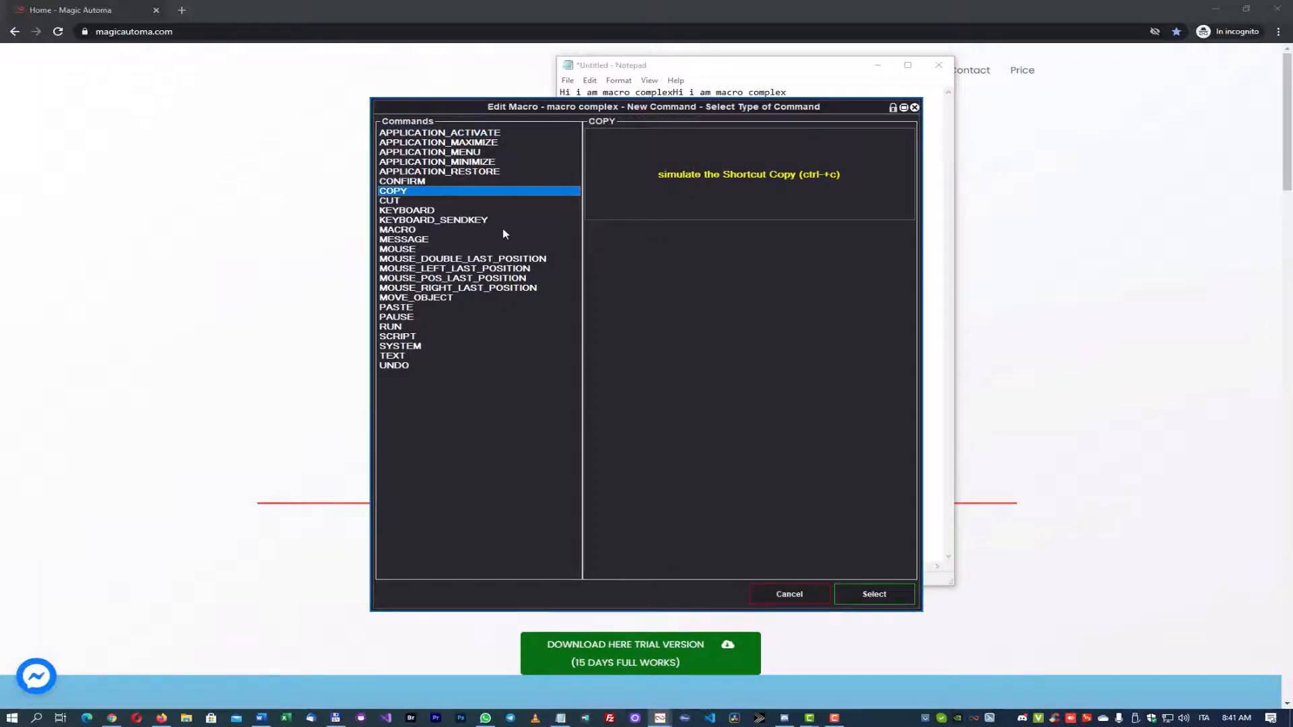
left_click(874, 594)
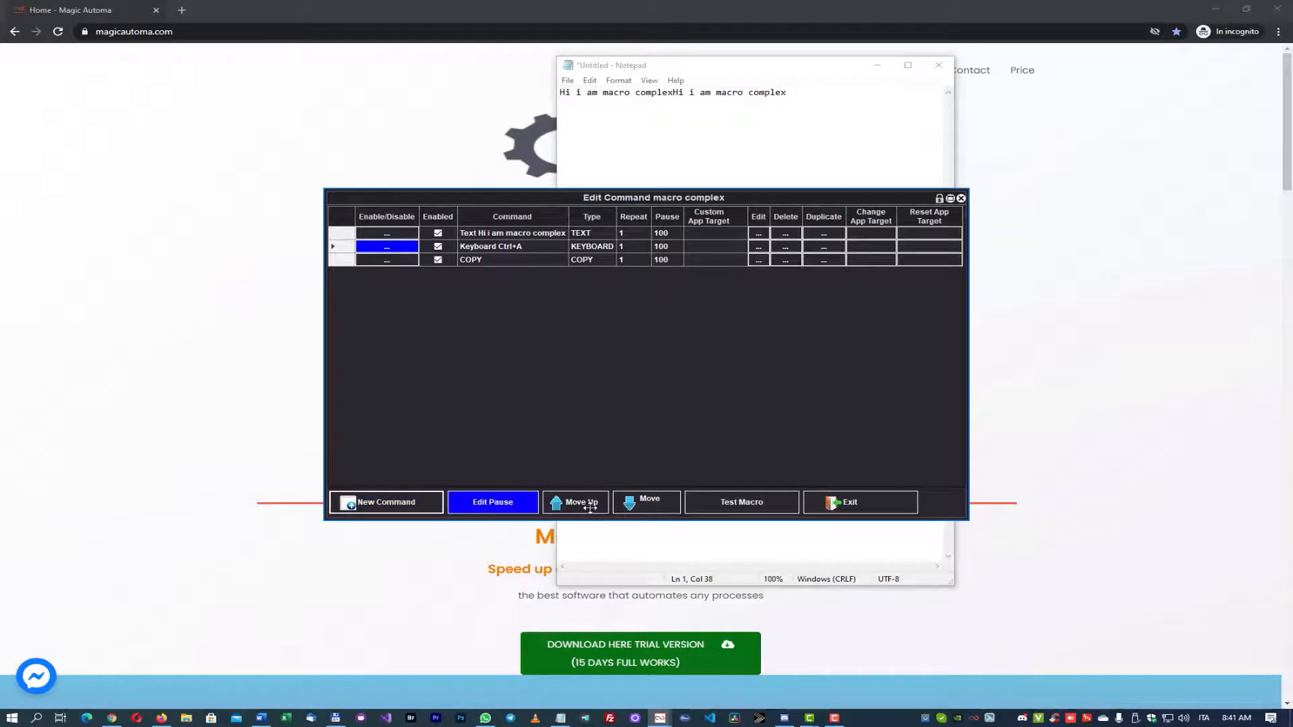
Test the three-command macro, then open a second Notepad window and paste the copied text into it.
left_click(744, 502)
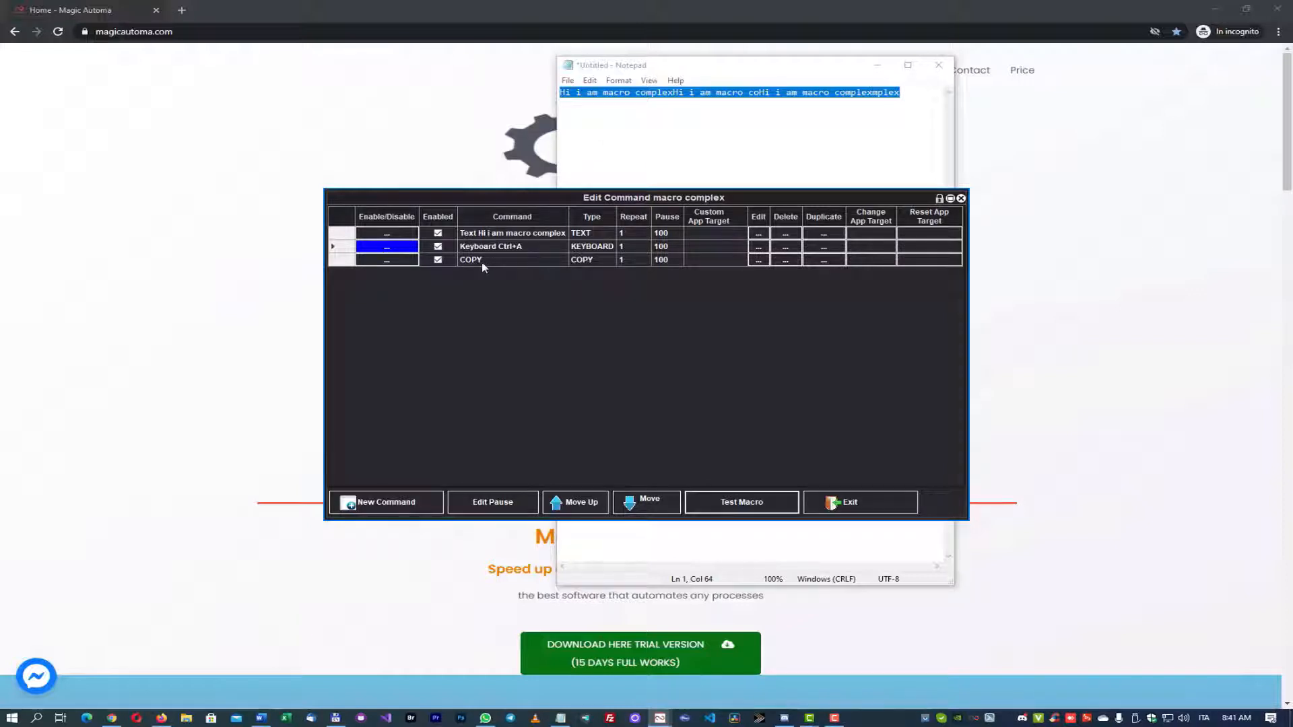
right_click(560, 719)
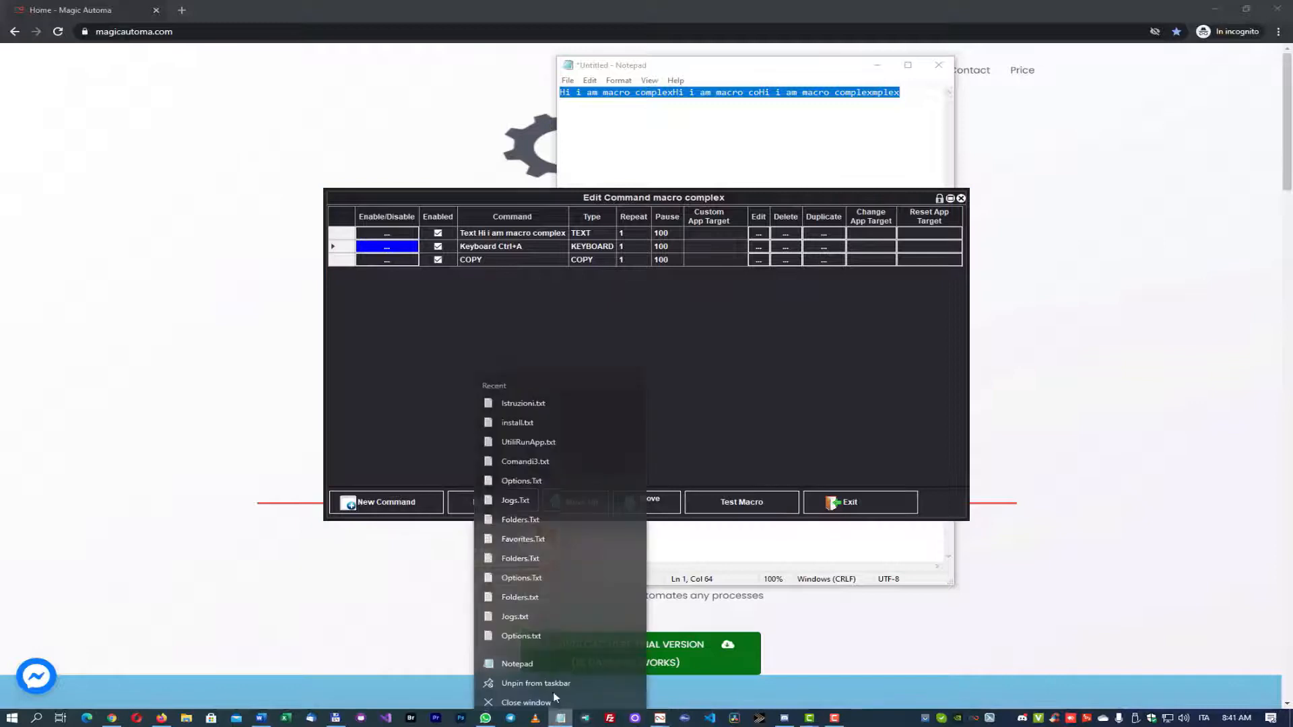
left_click(532, 658)
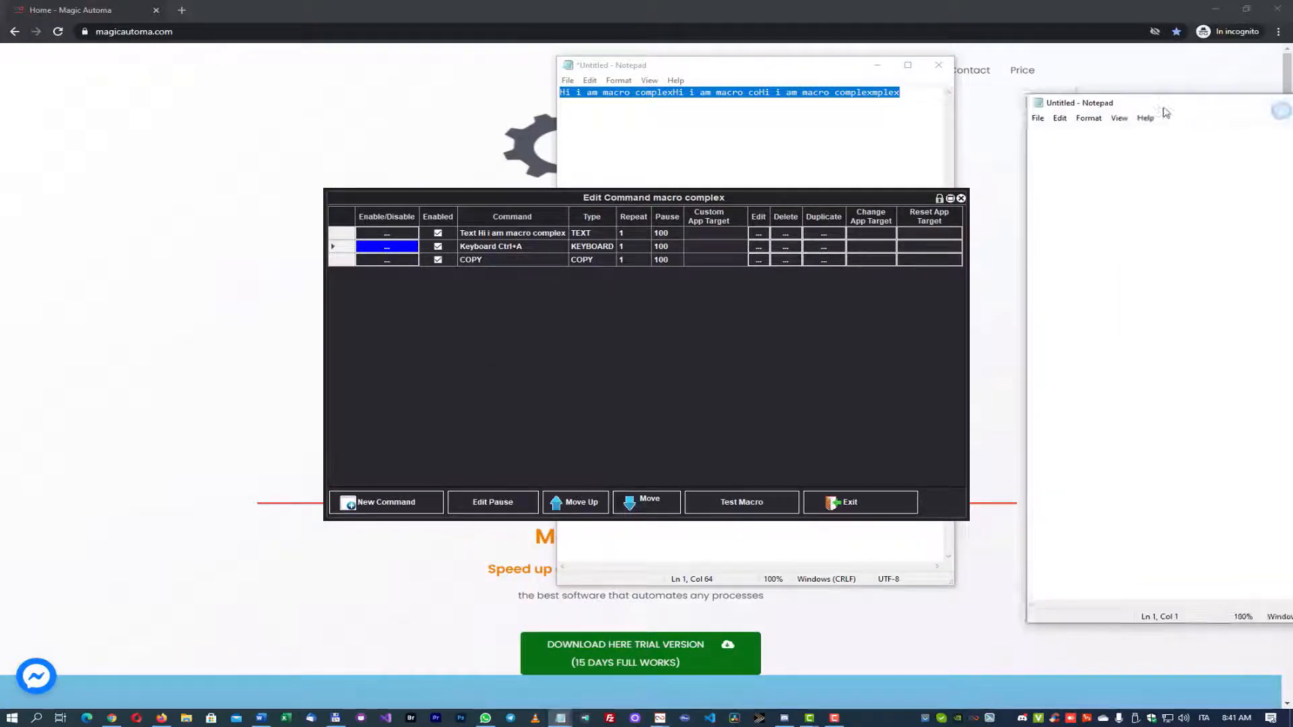
key("ctrl+v")
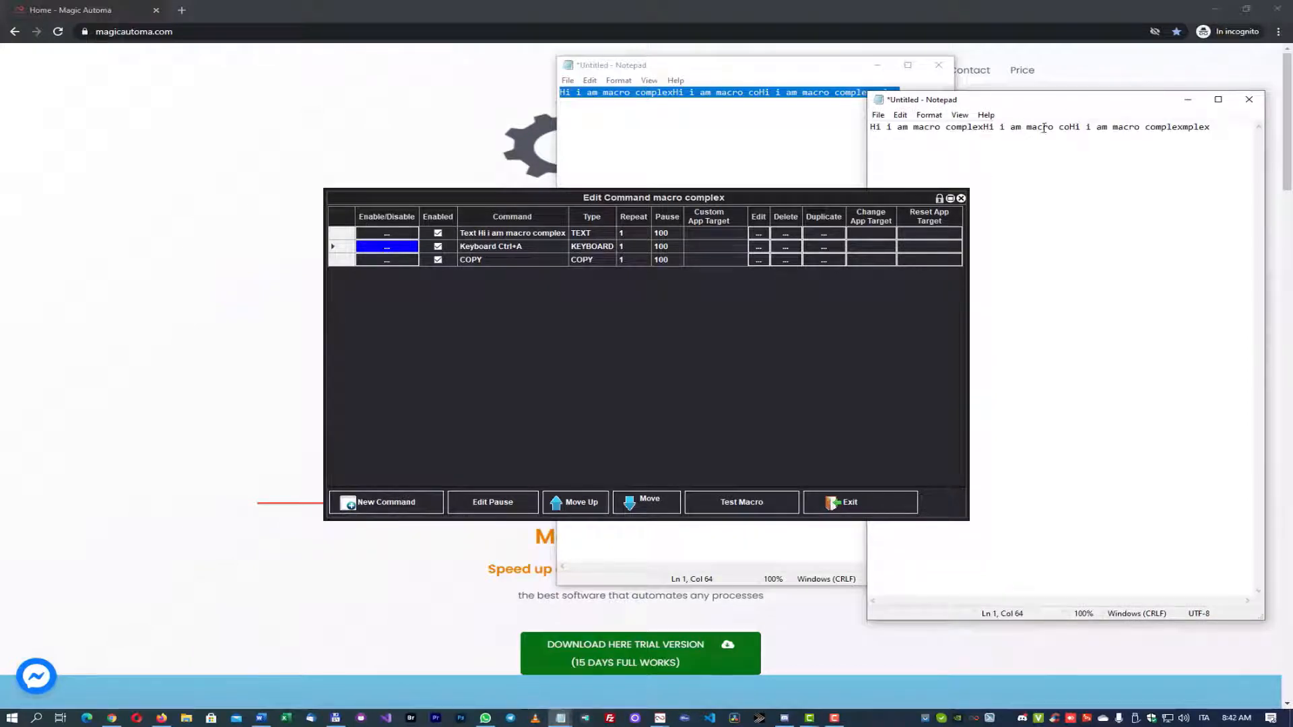
Close the second Notepad window without saving its text and move the macro's command editor out of the way.
left_click(1249, 103)
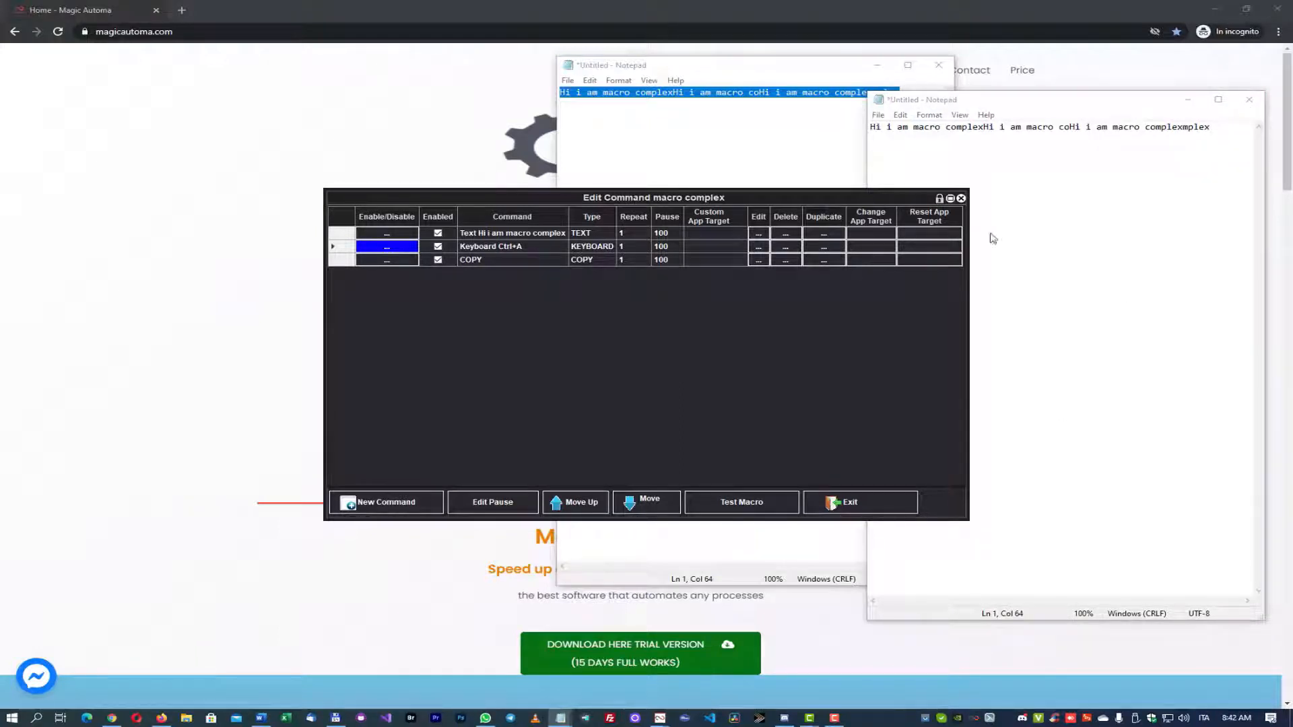
left_click_drag(739, 201, 695, 179)
left_click(663, 361)
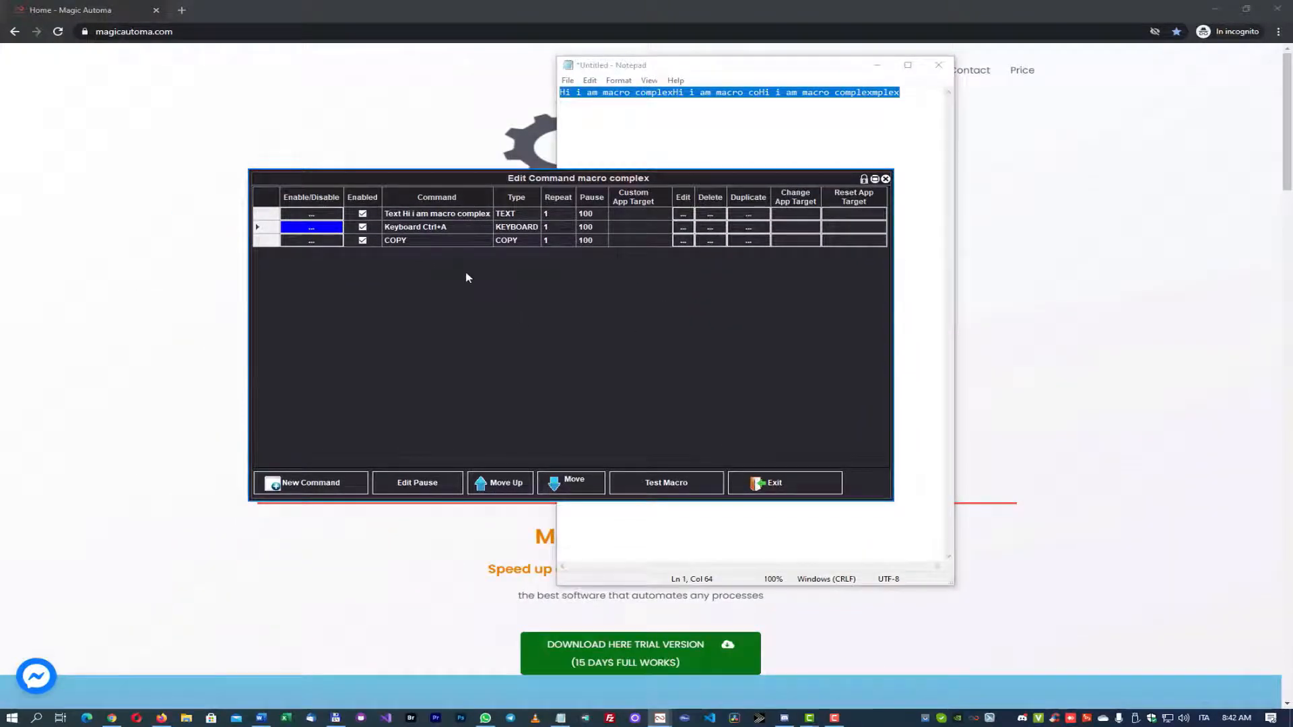
Add a CUT command after the COPY command in the "macro complex" macro and test the macro on Notepad.
left_click(355, 484)
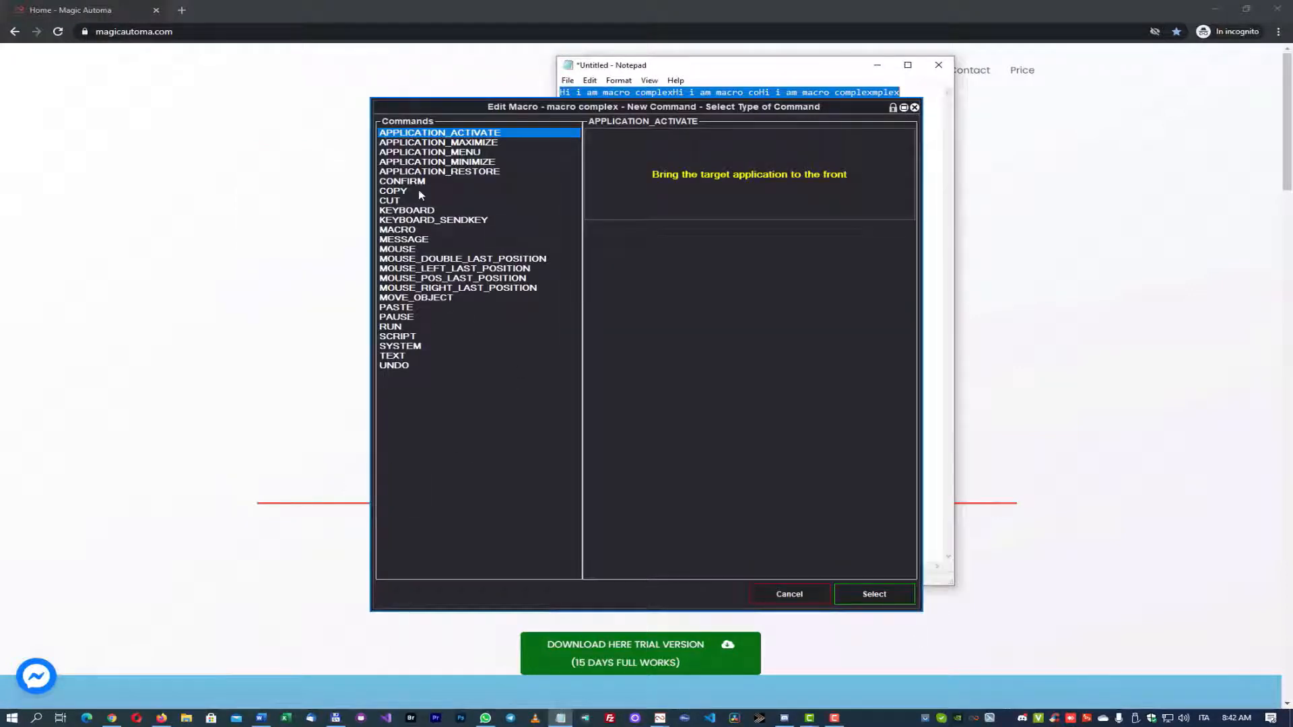
left_click(390, 201)
left_click(876, 594)
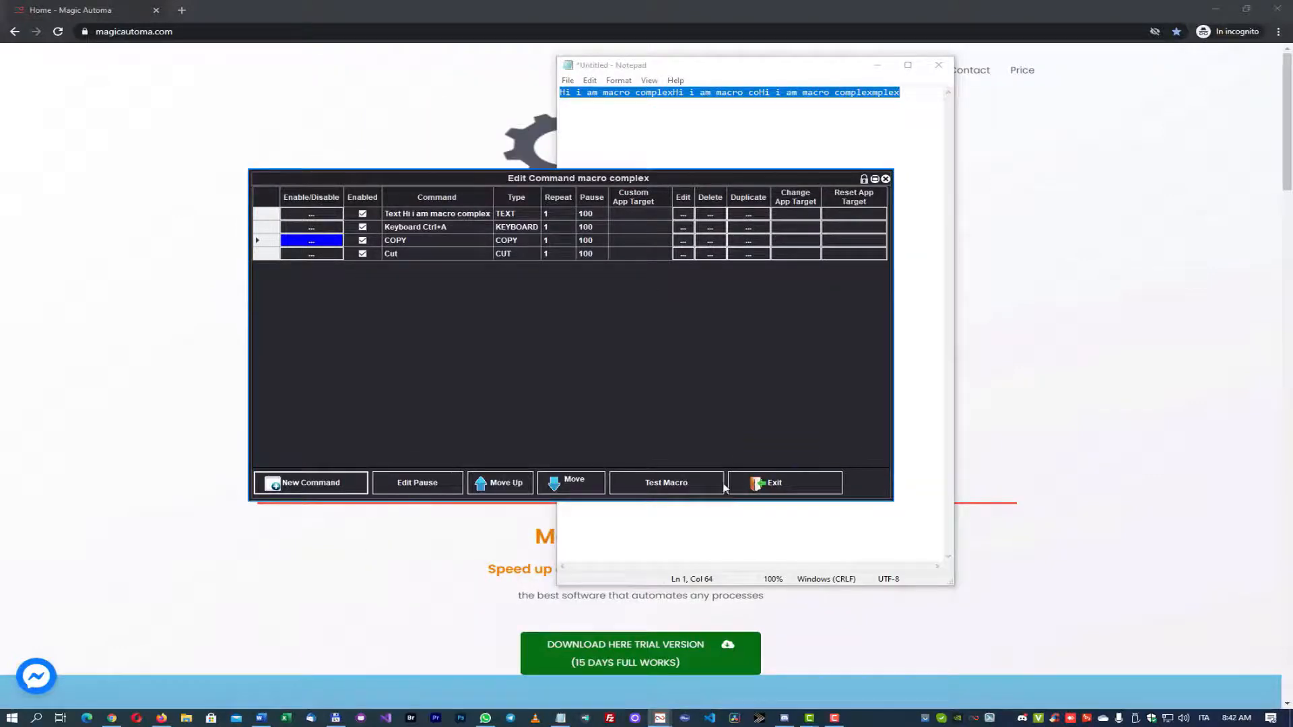
left_click_drag(690, 186, 890, 335)
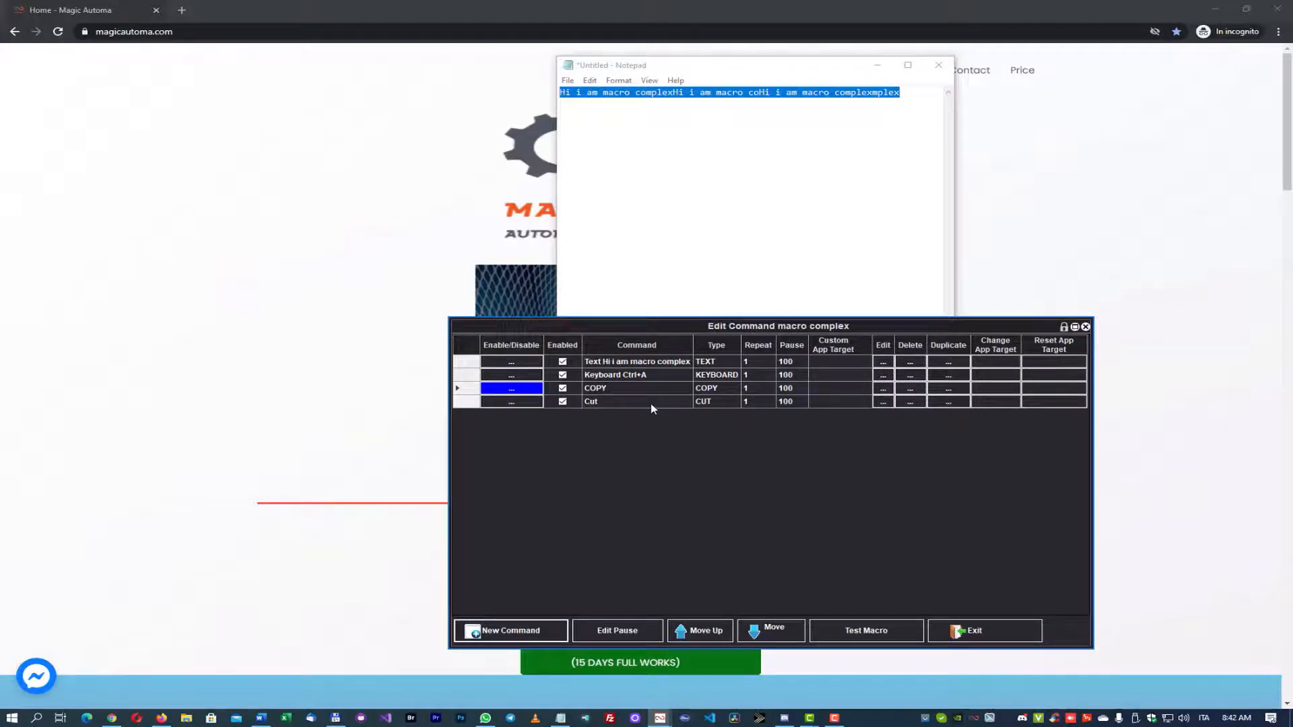
left_click(852, 633)
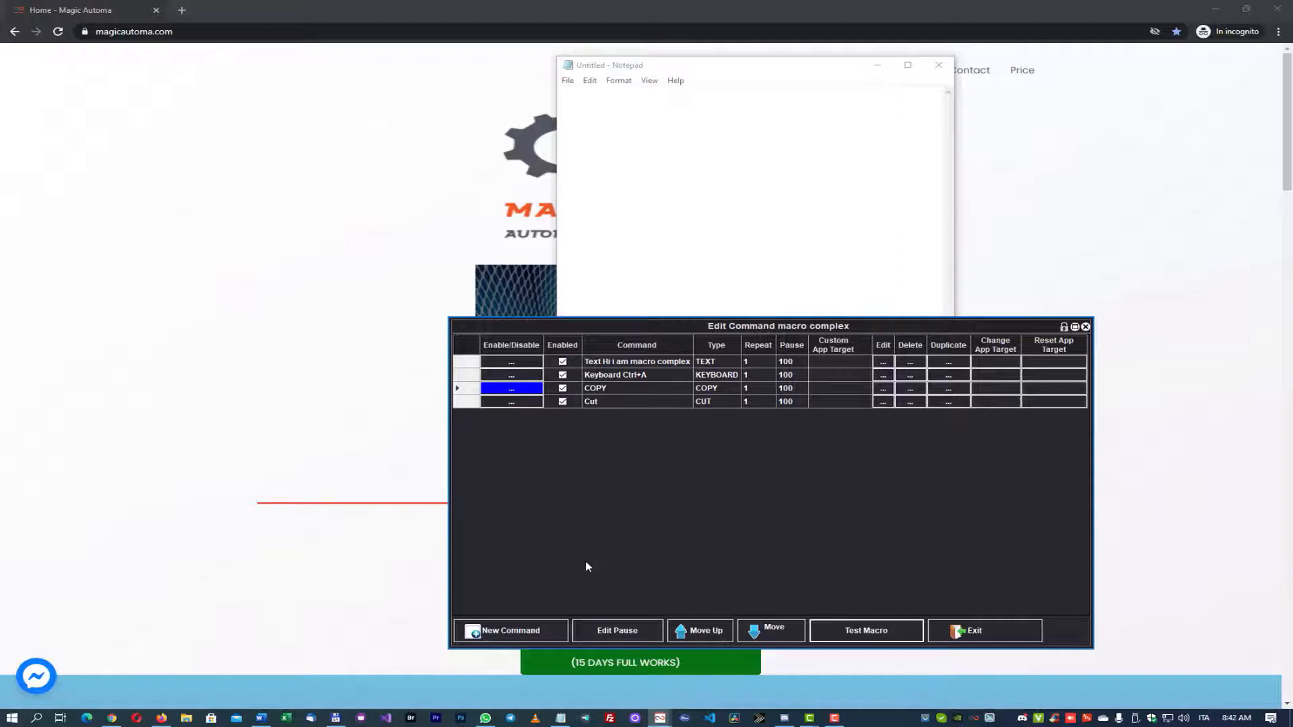
Add a MESSAGE command with the text "Hi i am a message" after the CUT command.
left_click(546, 633)
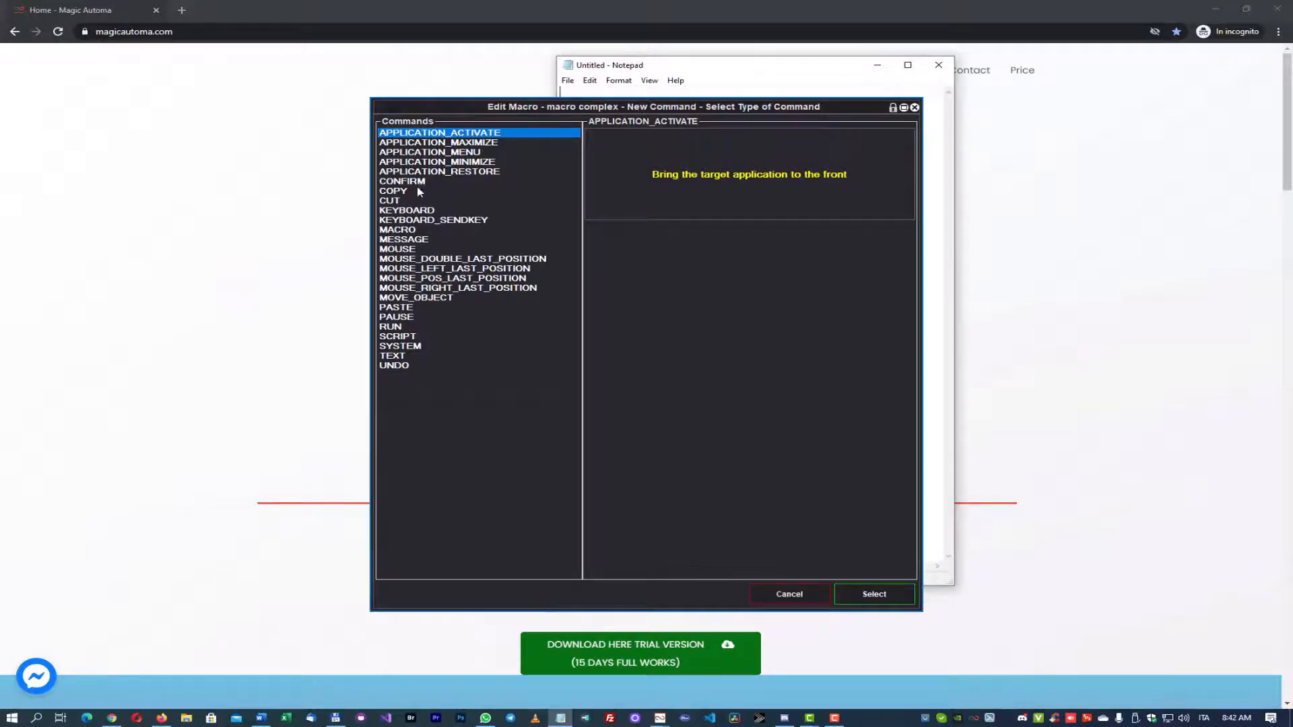
left_click(417, 239)
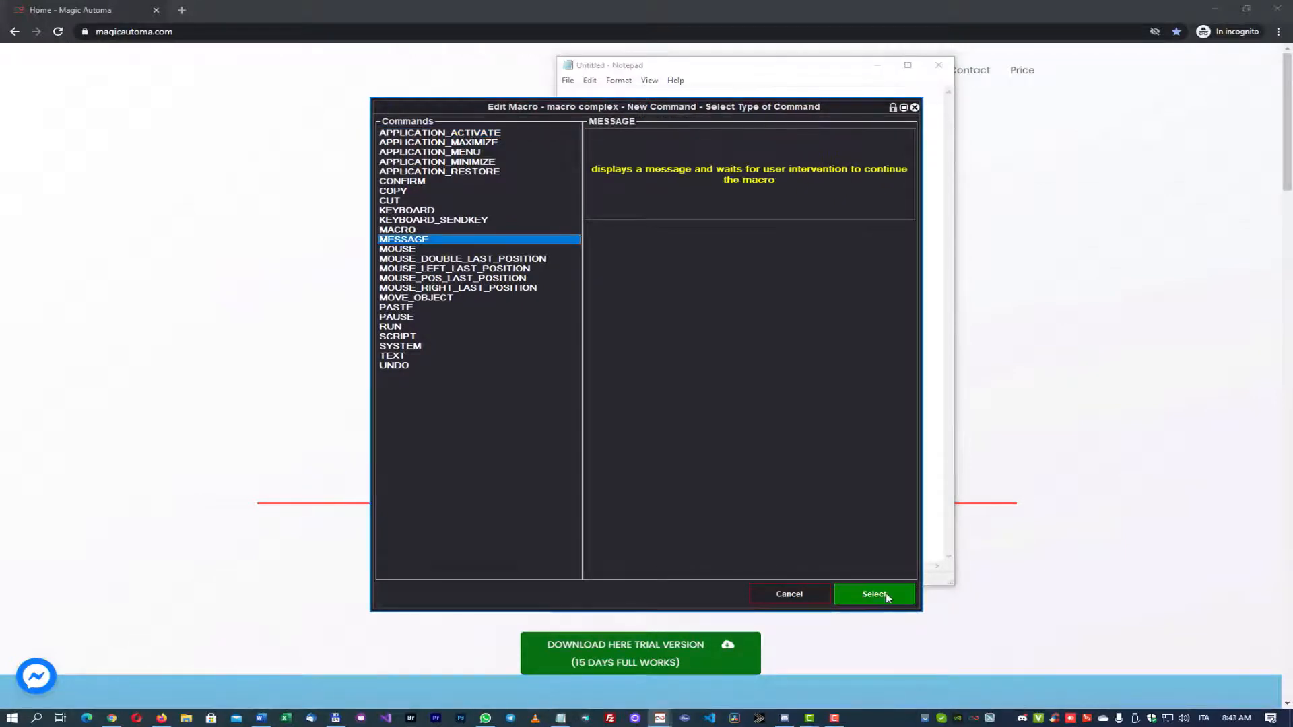
left_click(877, 594)
left_click(523, 293)
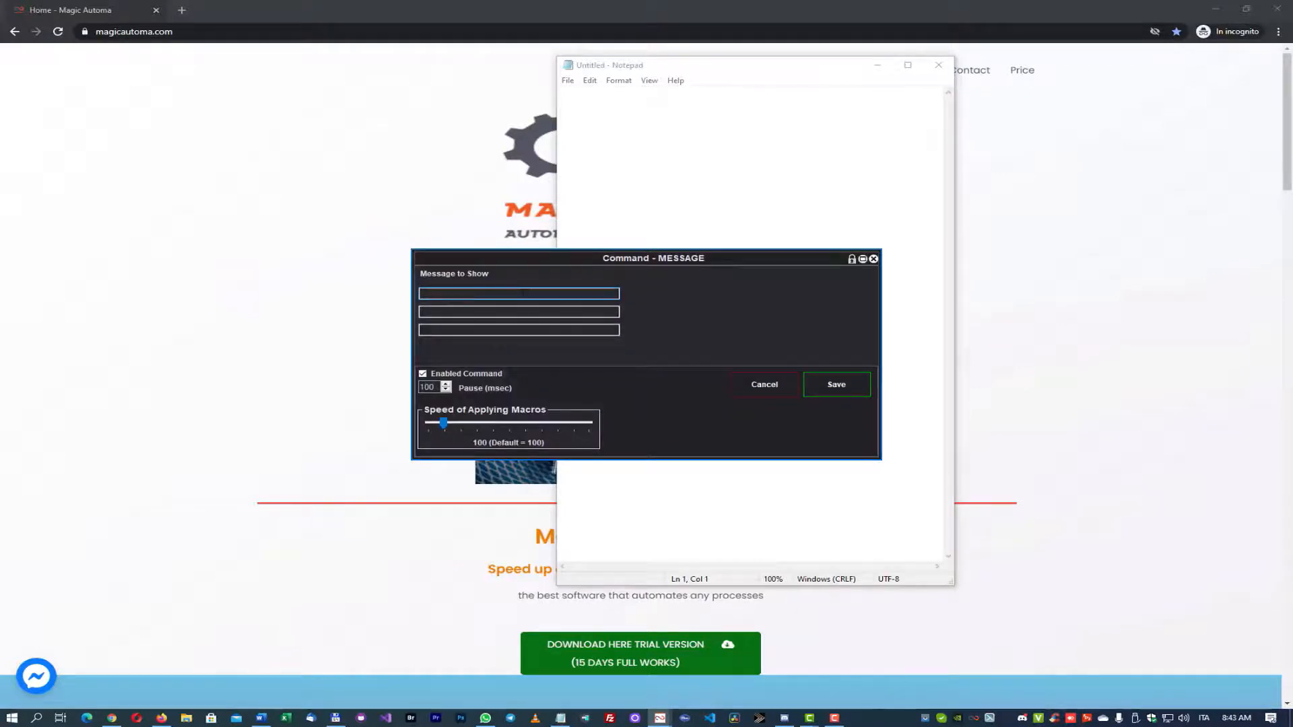
type("Hi i am a message")
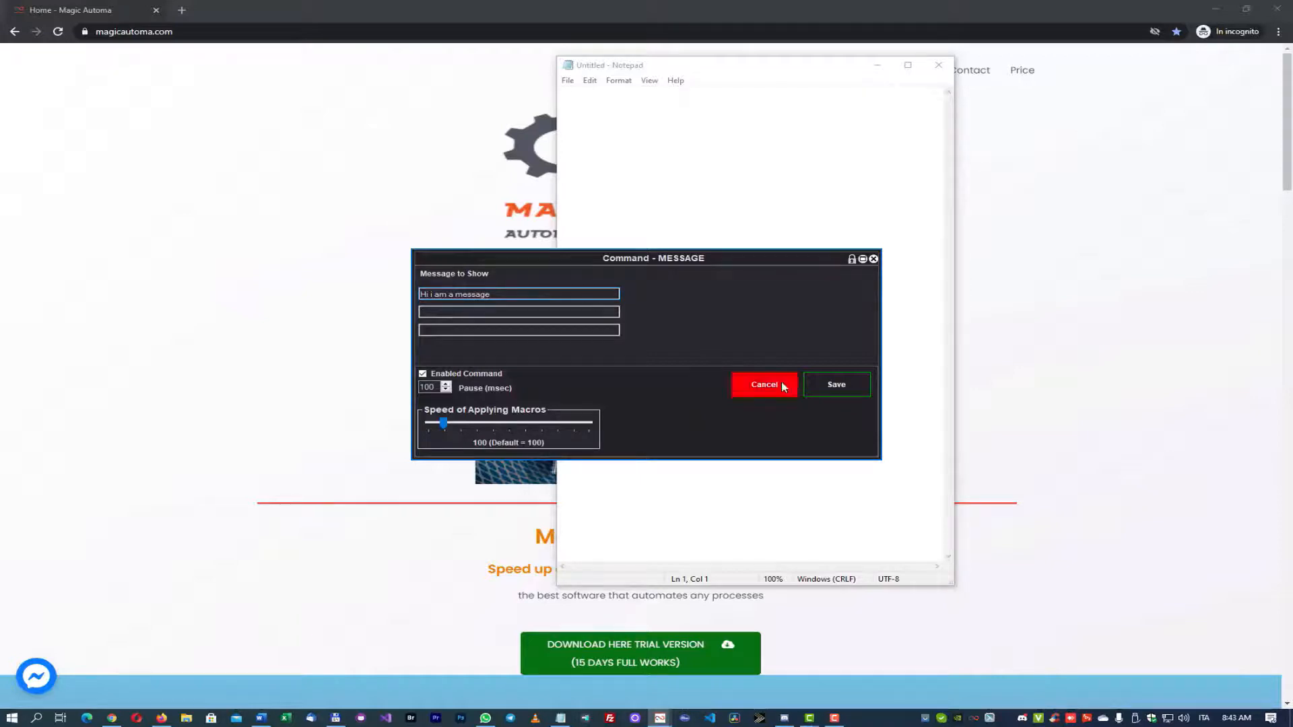
left_click(828, 390)
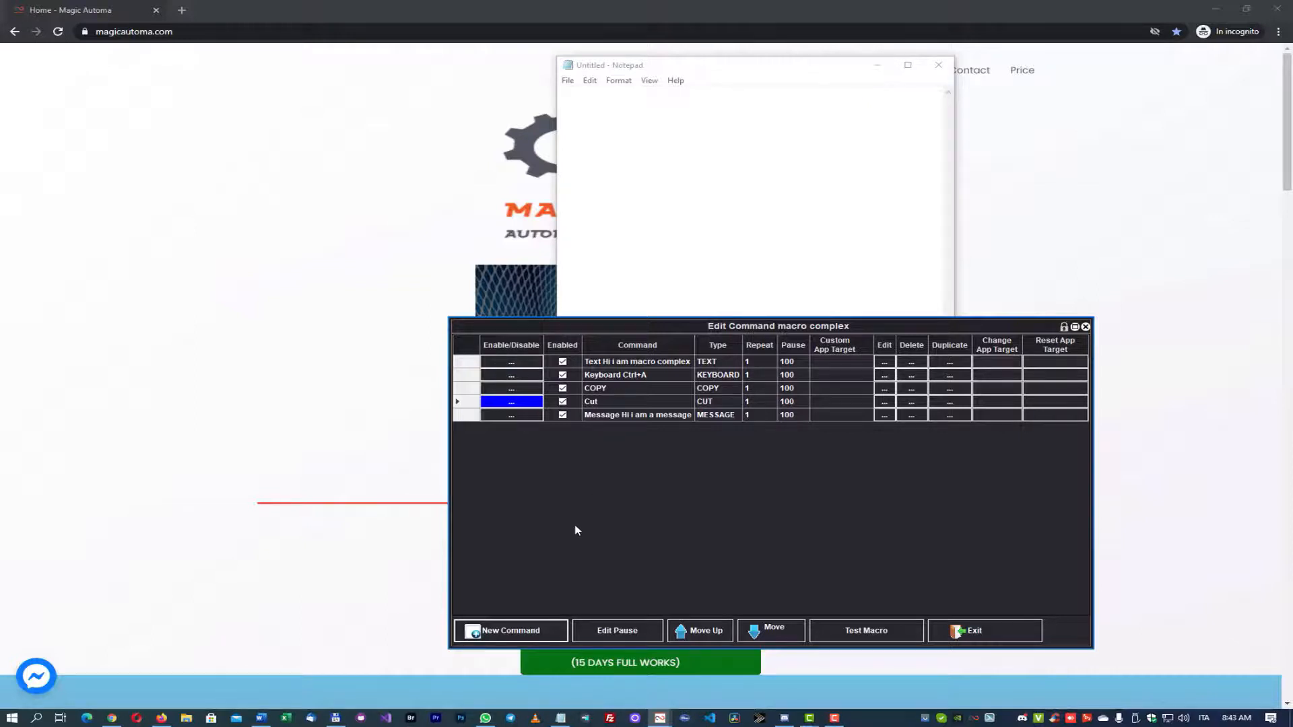
Add a CONFIRM command with the message "Request Confirm" after the MESSAGE command.
left_click(557, 631)
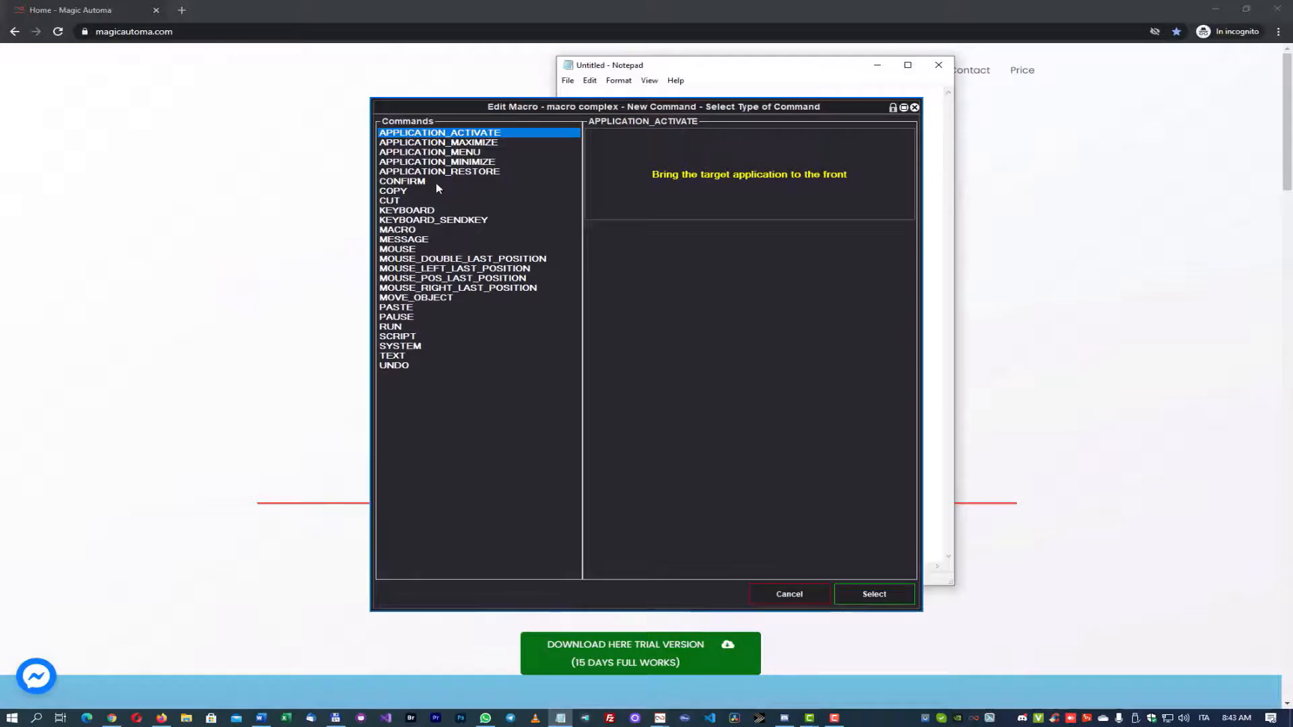
left_click(435, 182)
left_click(874, 594)
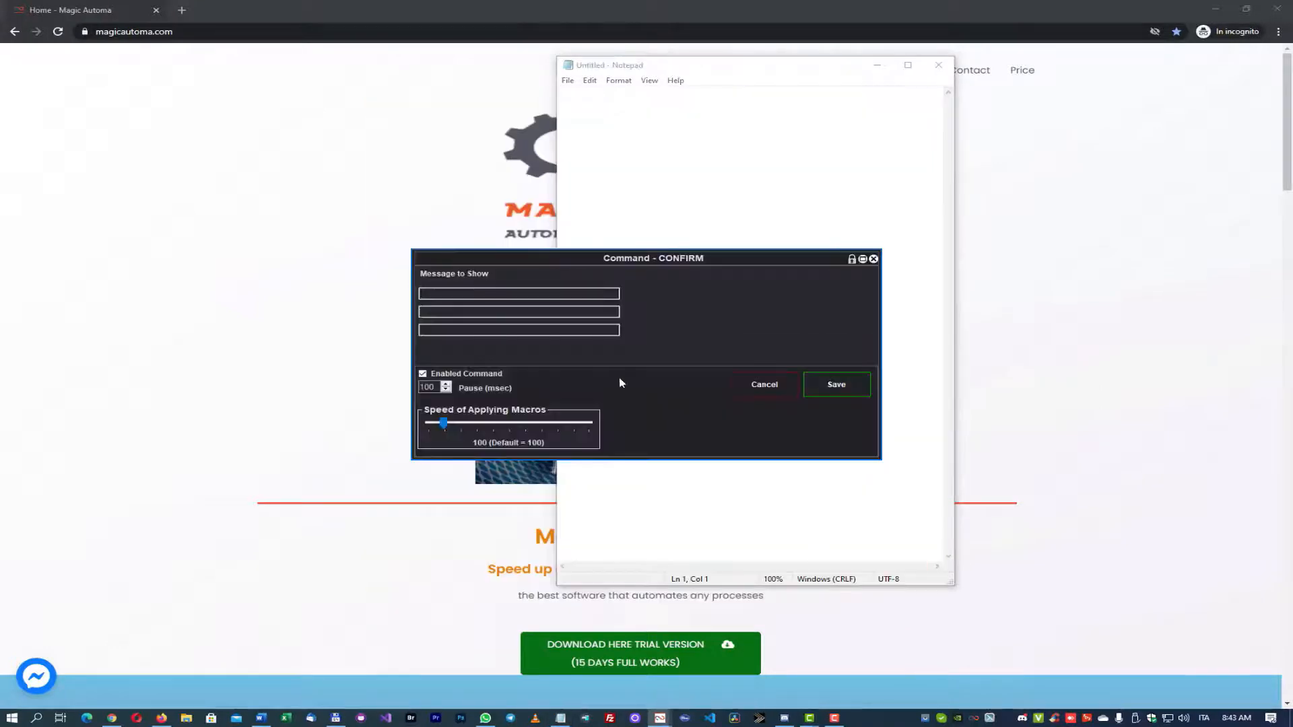
left_click(537, 293)
type("Request Confi")
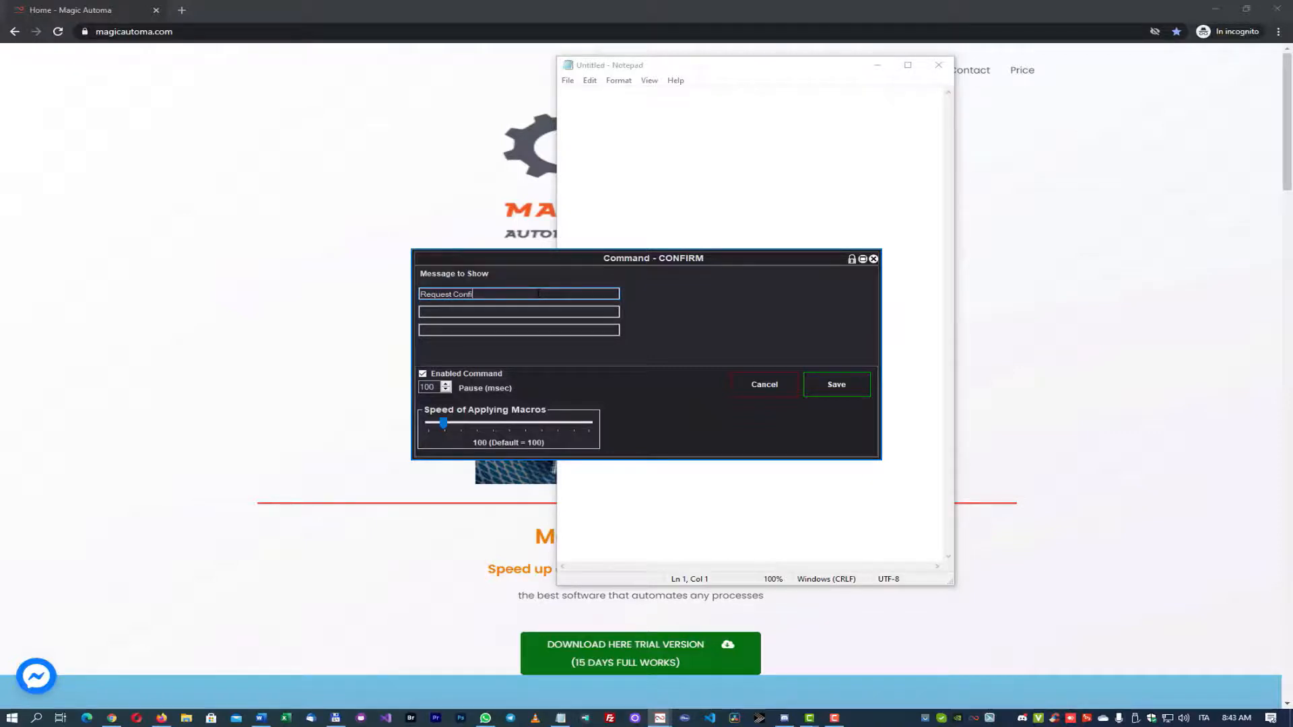
type("rm")
left_click(818, 384)
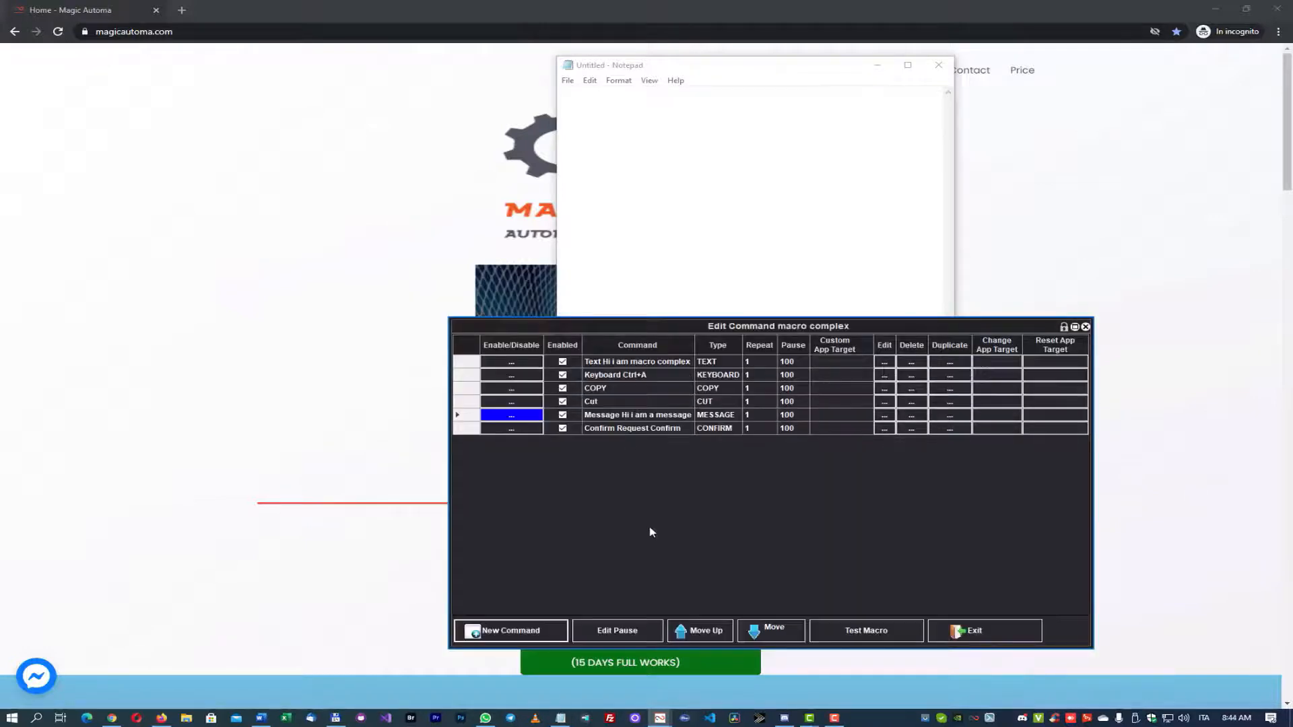
Add a PASTE command after the CONFIRM command in the "macro complex" macro.
left_click(533, 632)
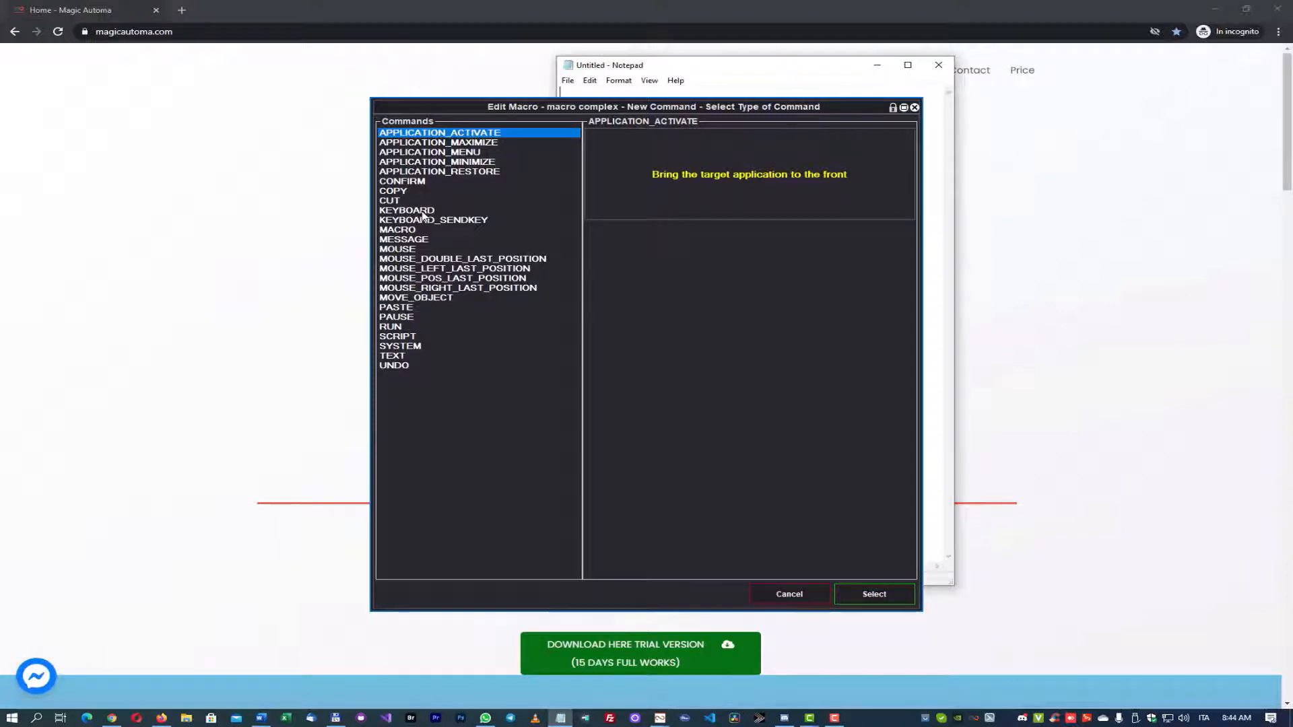
left_click(410, 308)
left_click(882, 593)
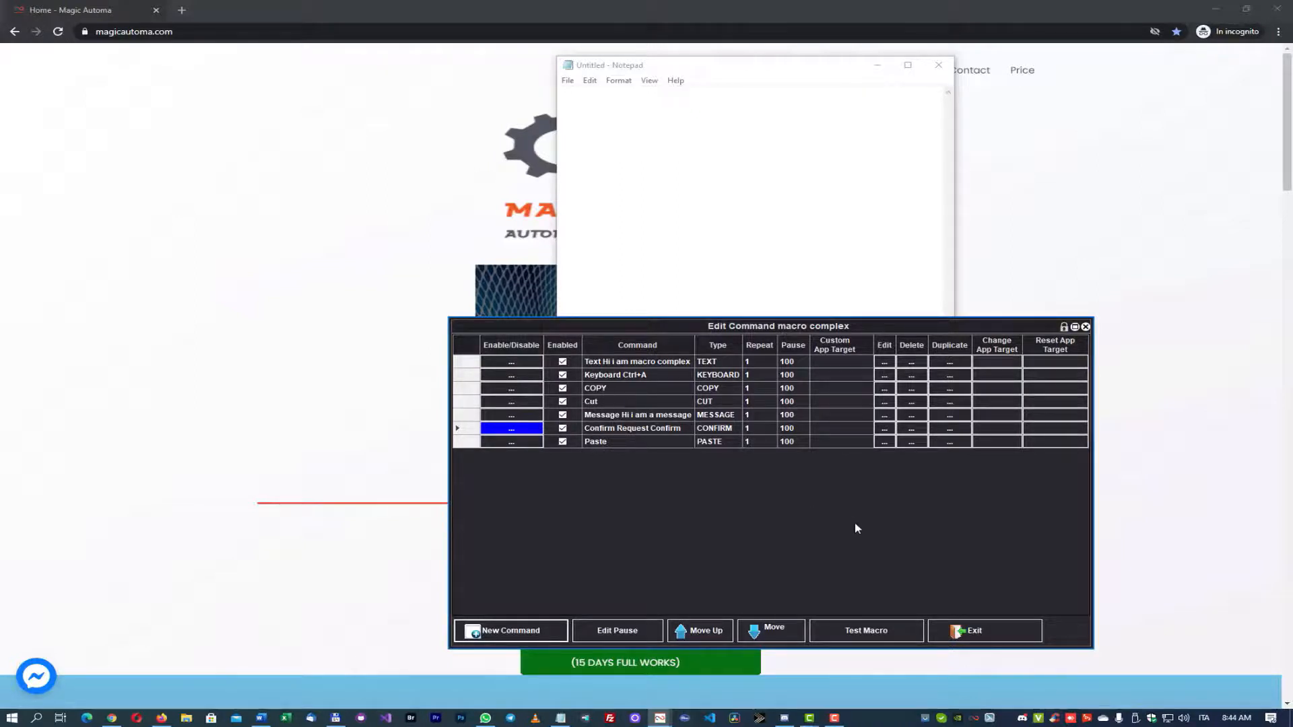
Test the macro on Notepad, accept its message and stop the run at the confirmation request.
left_click(868, 631)
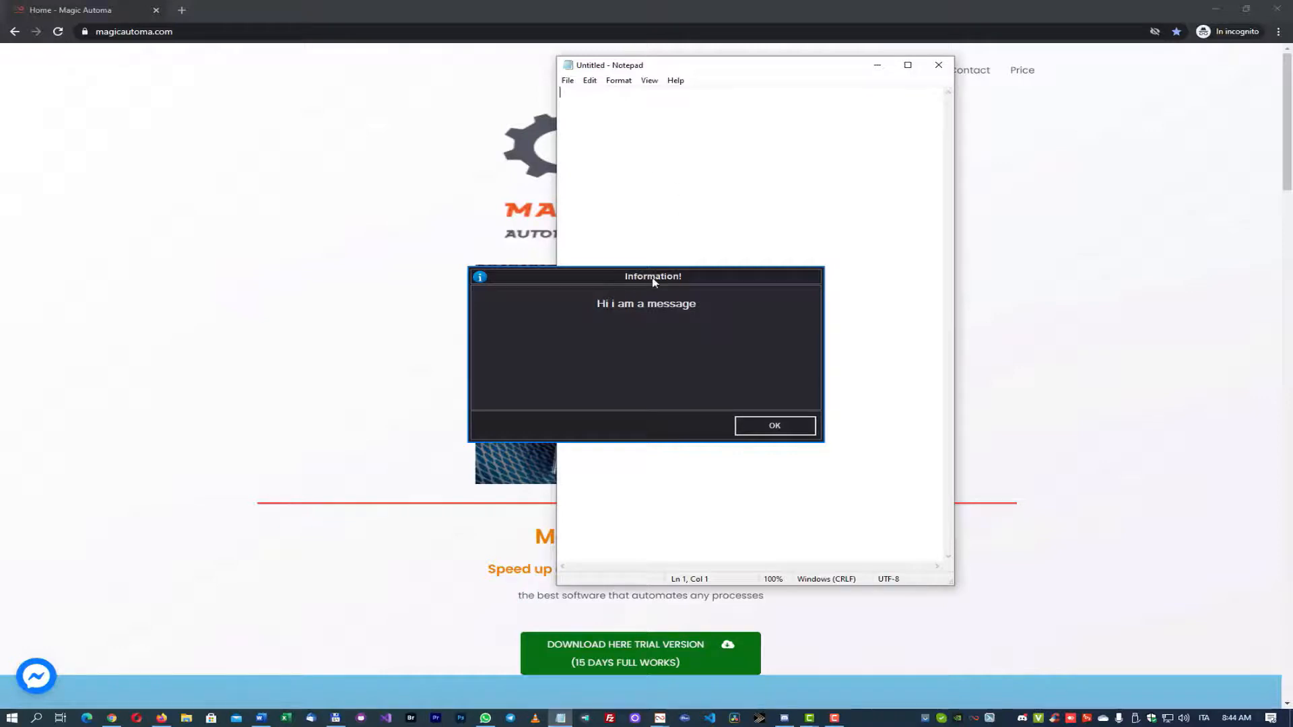
left_click(758, 421)
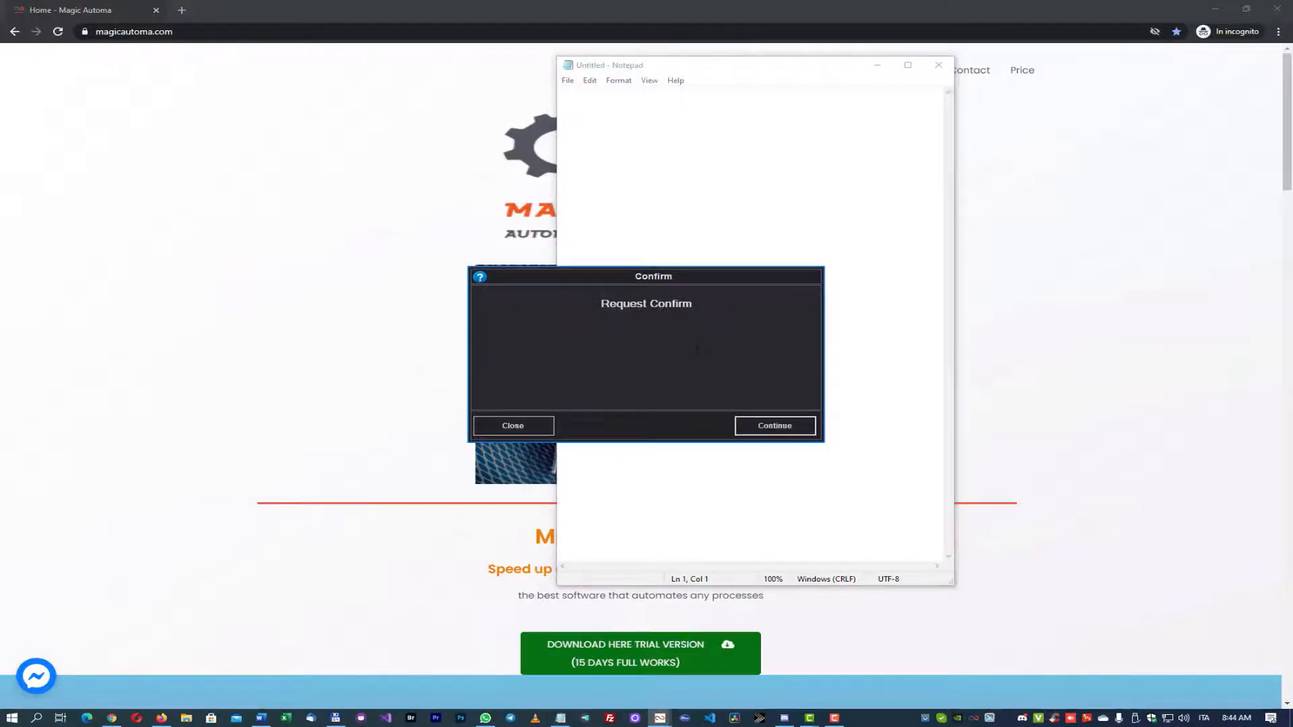
left_click(537, 427)
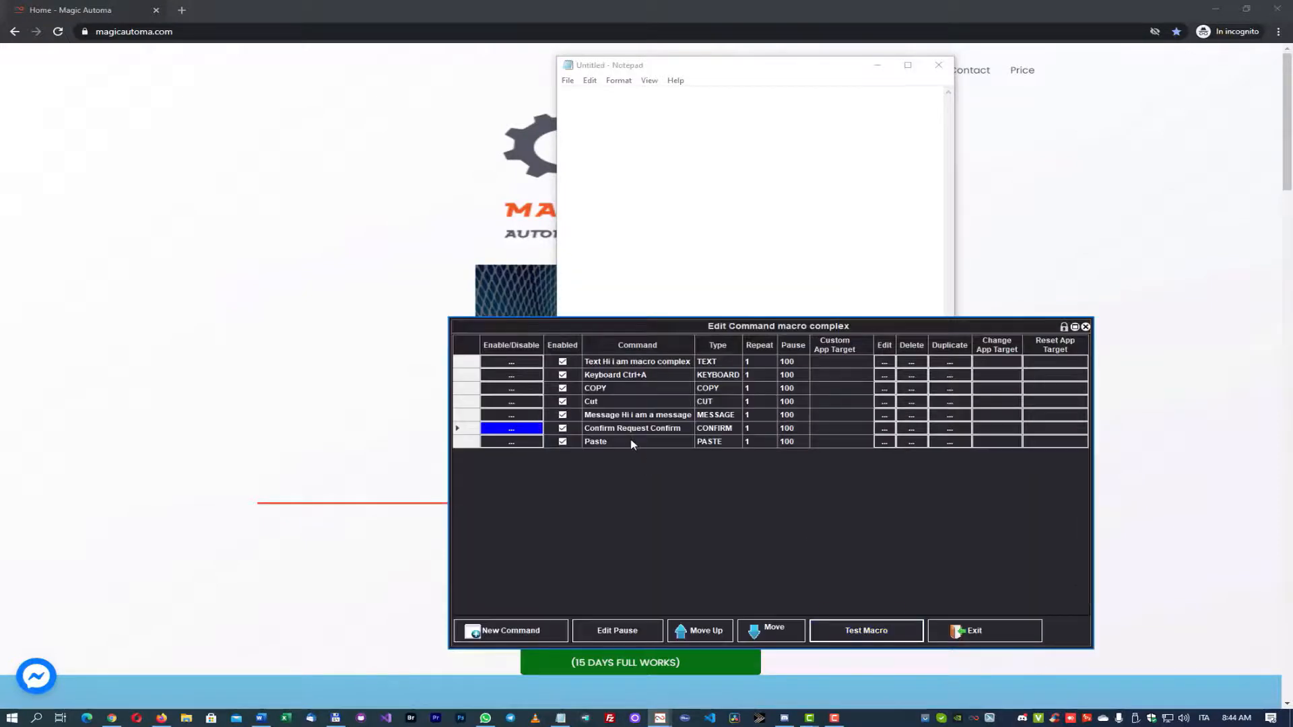
Test the macro again, accept its message and let it continue past the confirmation to the PASTE command.
left_click(854, 640)
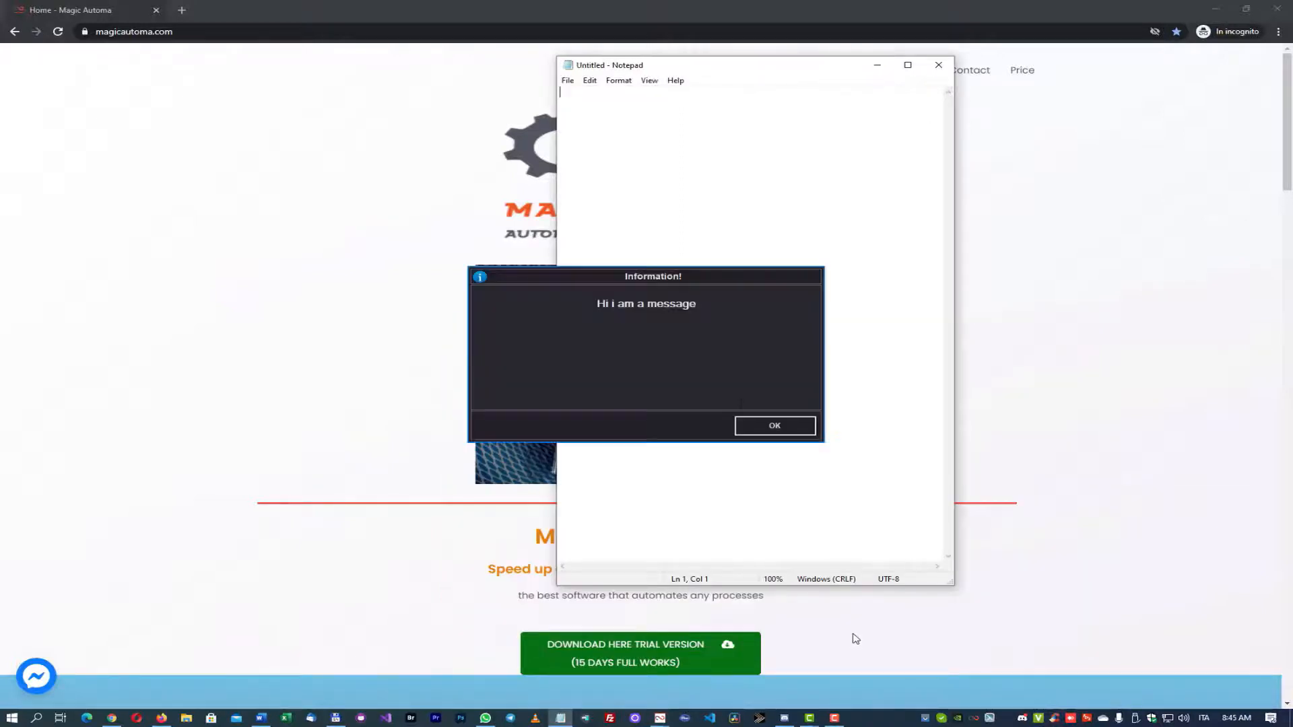
left_click(775, 428)
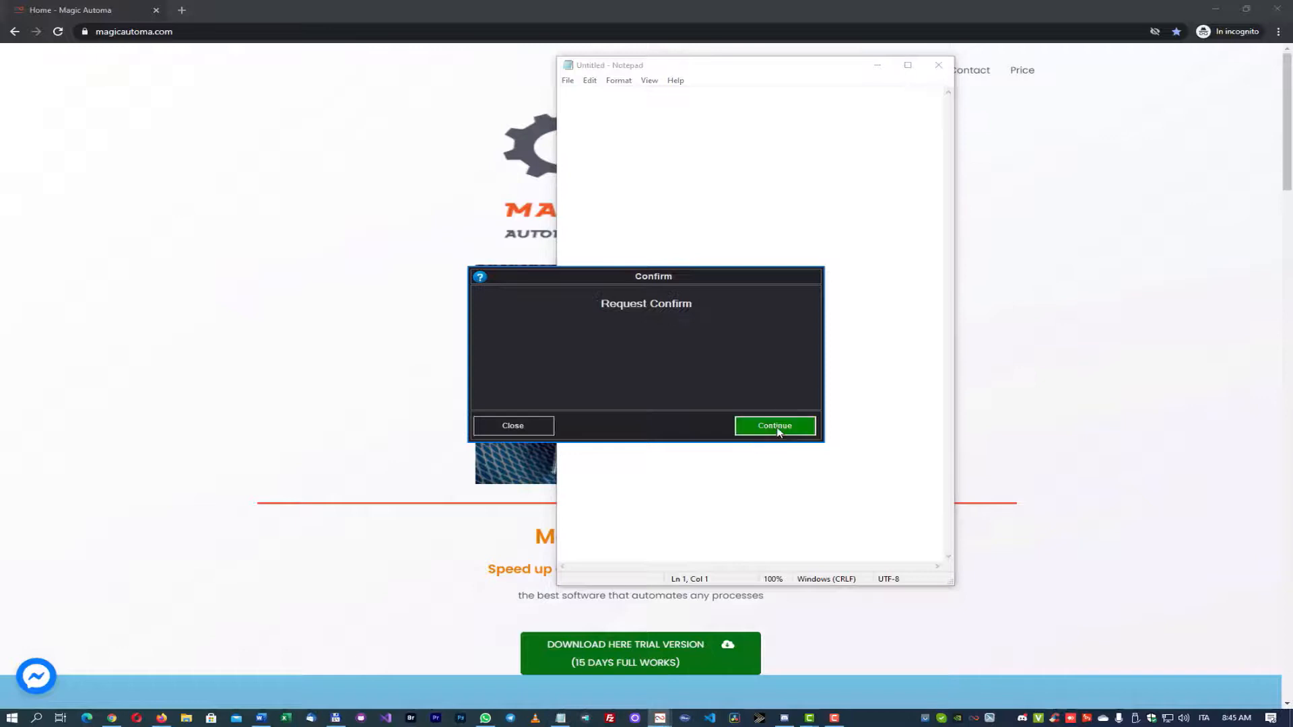
left_click(776, 429)
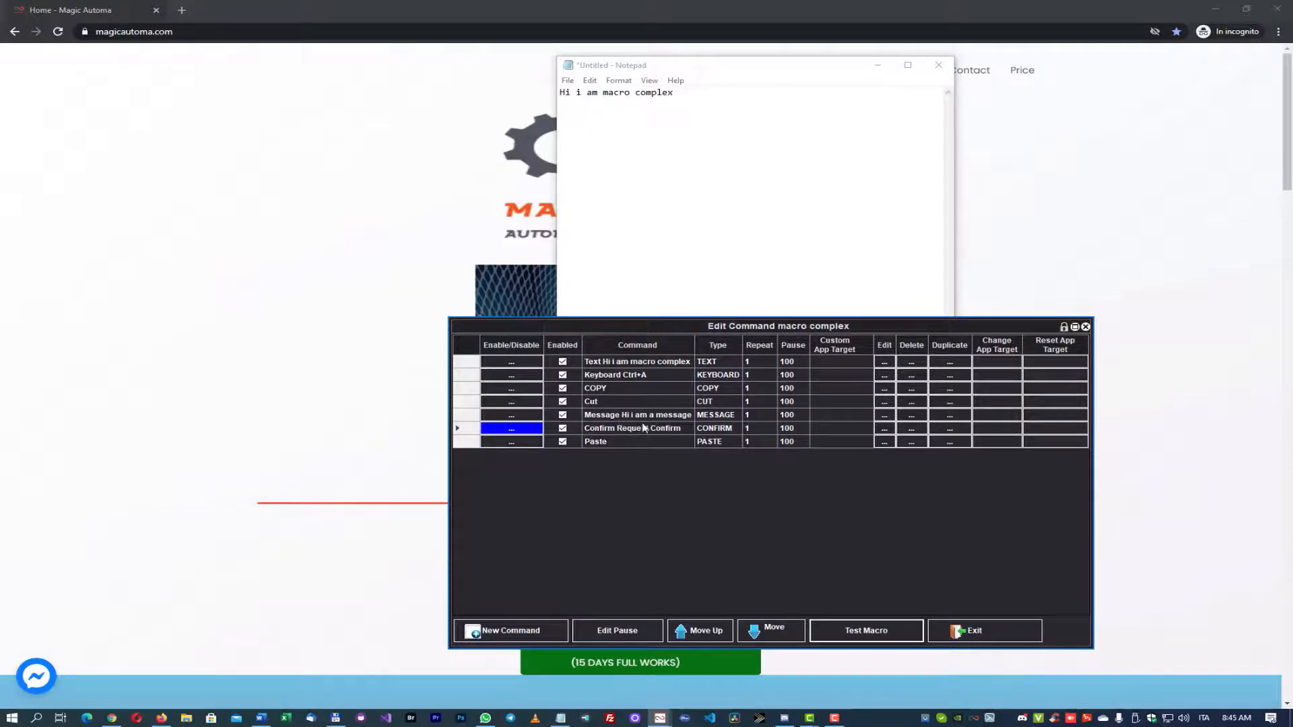
Add a KEYBOARD command with the Enter key, repeated 3 times, for the APPLICATION_MAIN window after the PASTE command.
left_click(510, 631)
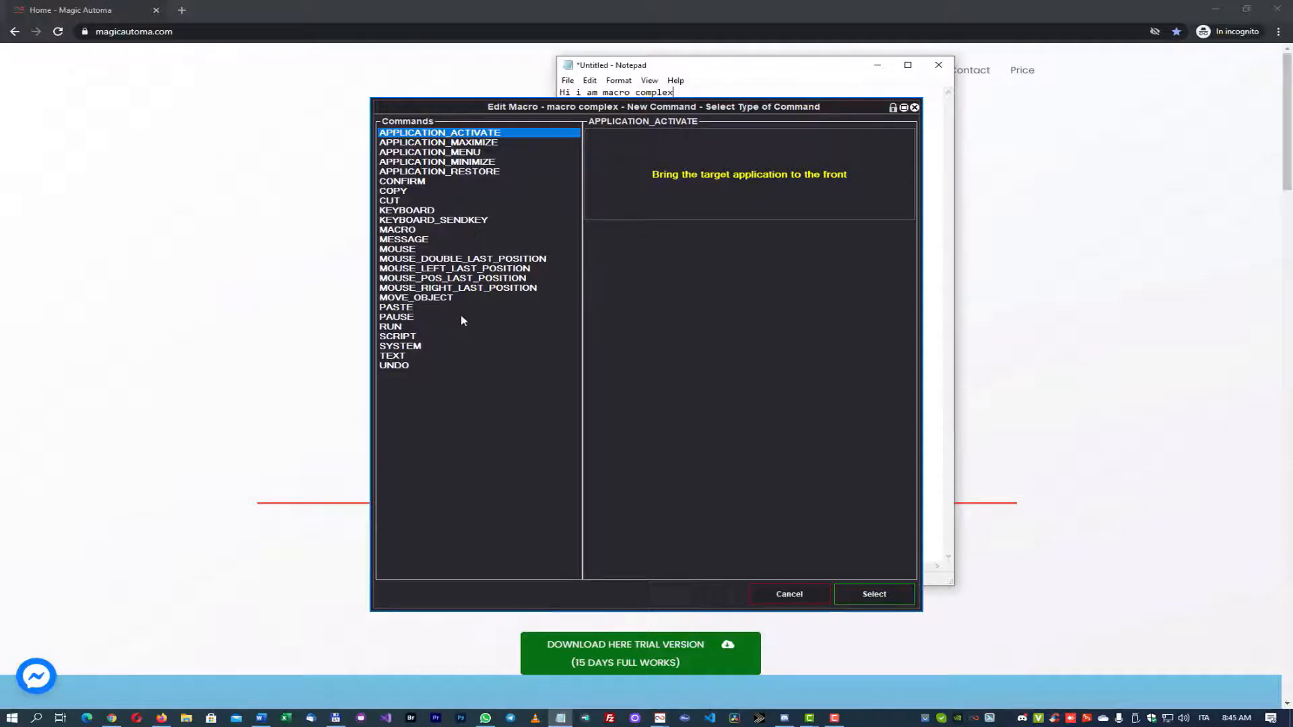
left_click(413, 211)
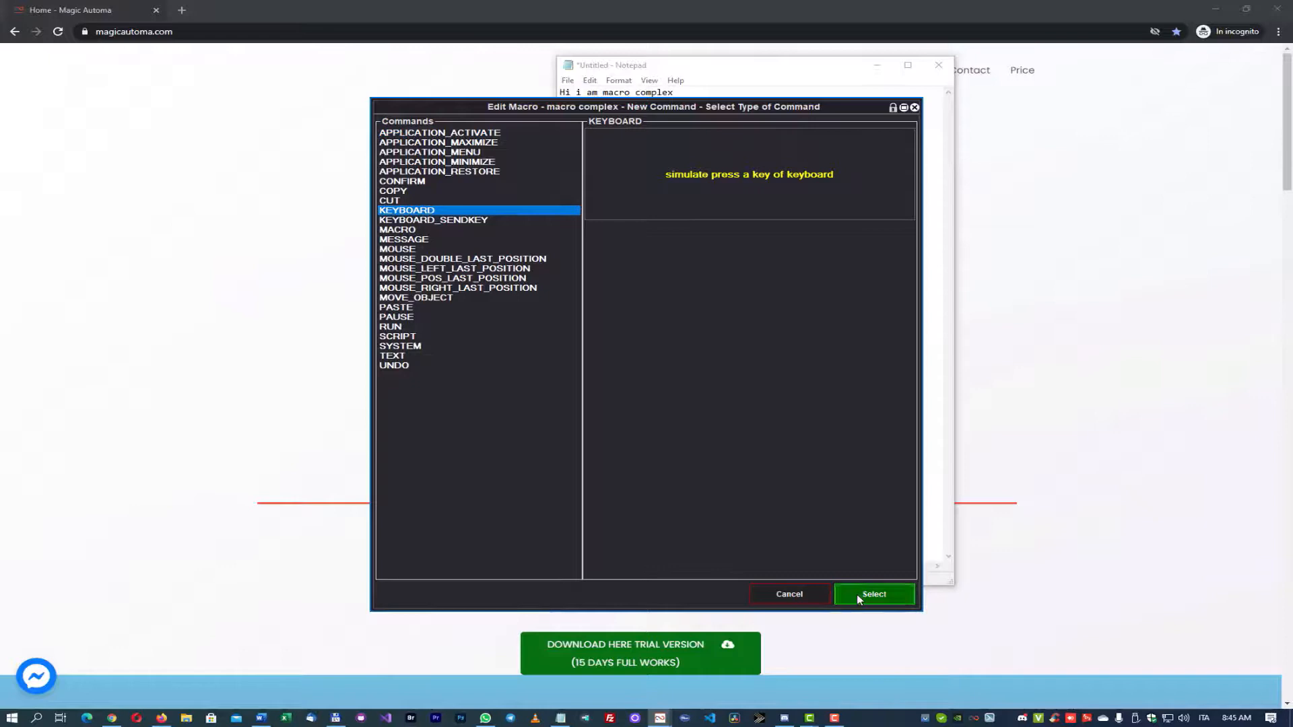
left_click(859, 597)
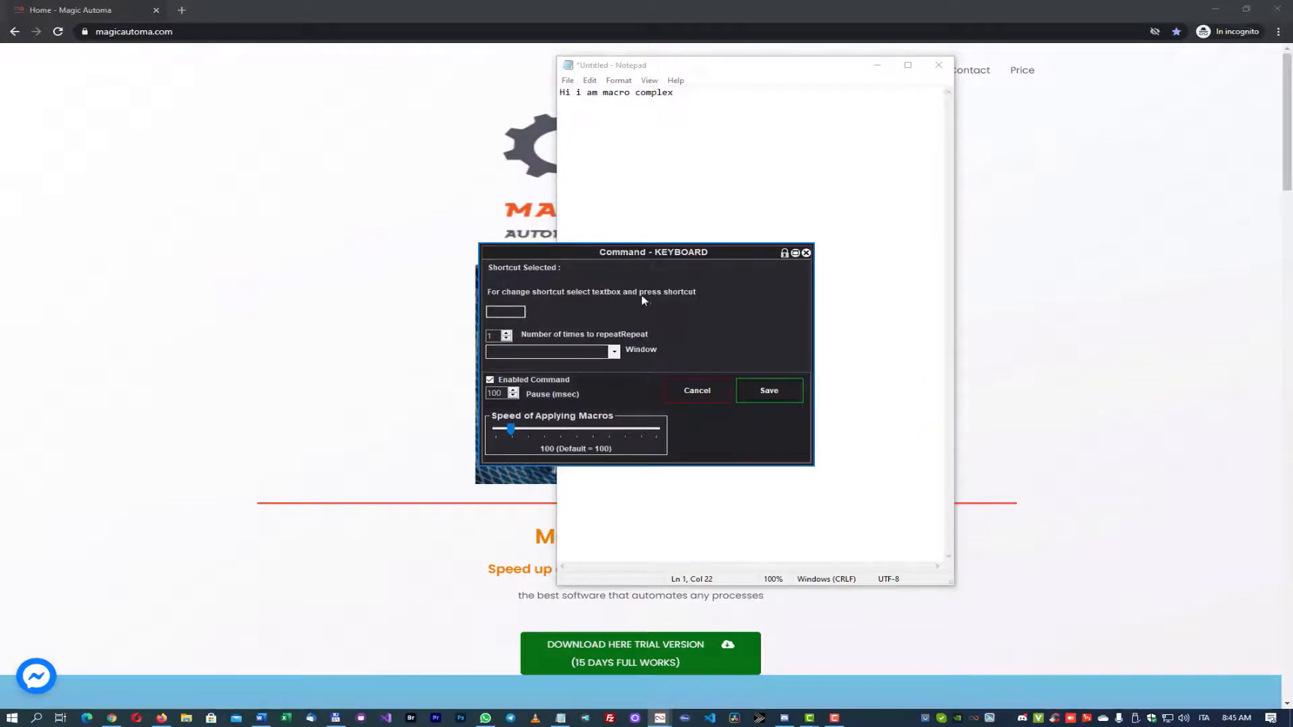
left_click(507, 313)
key("Return")
left_click(614, 353)
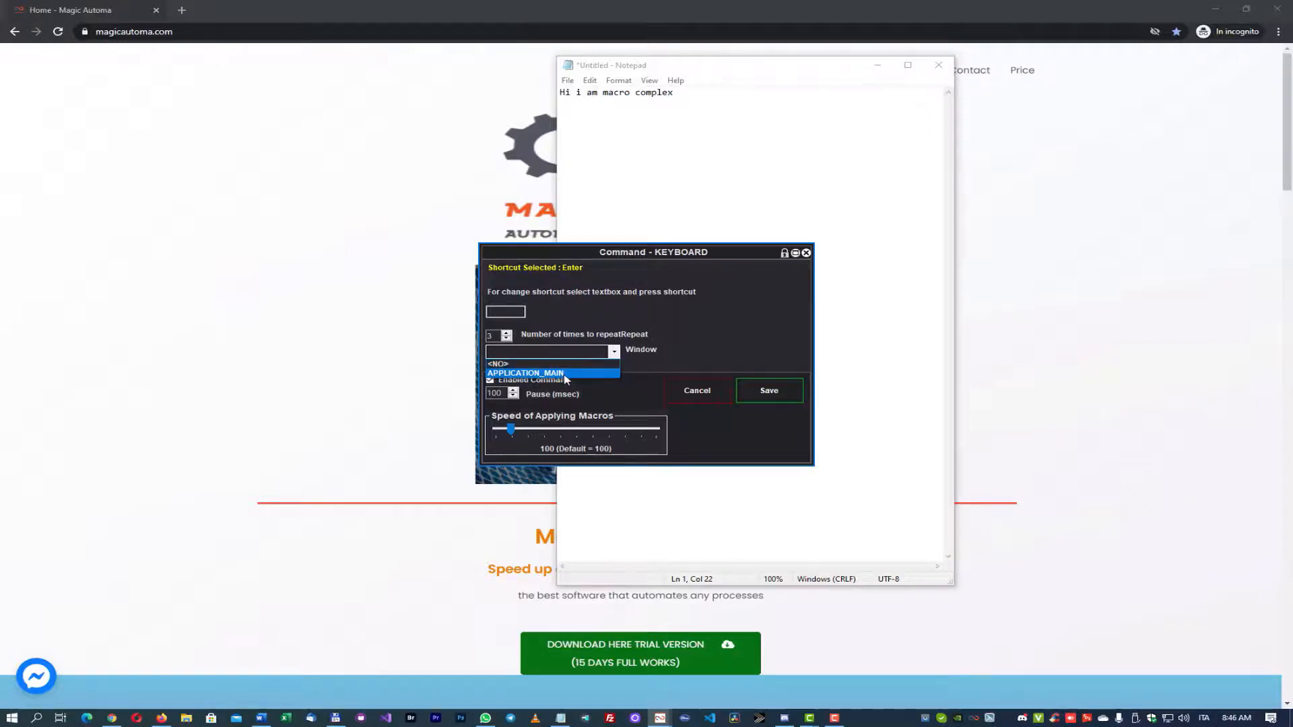
left_click(565, 374)
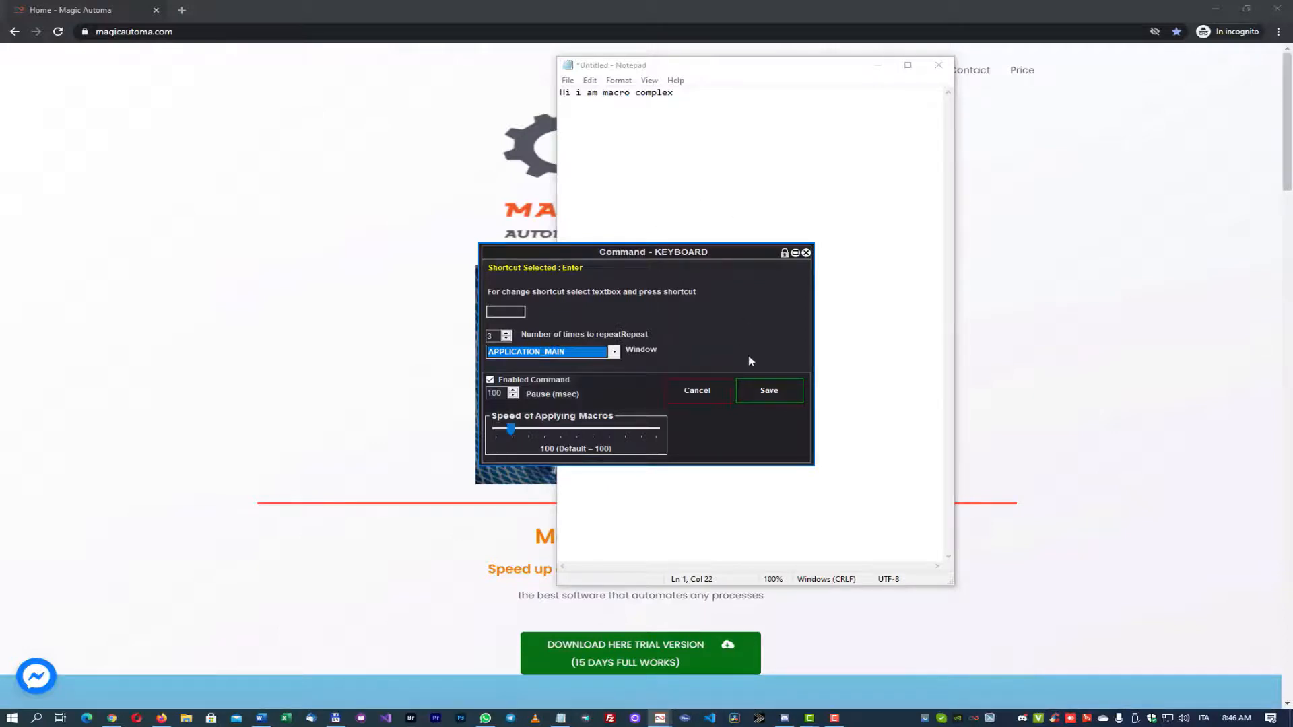
left_click(758, 386)
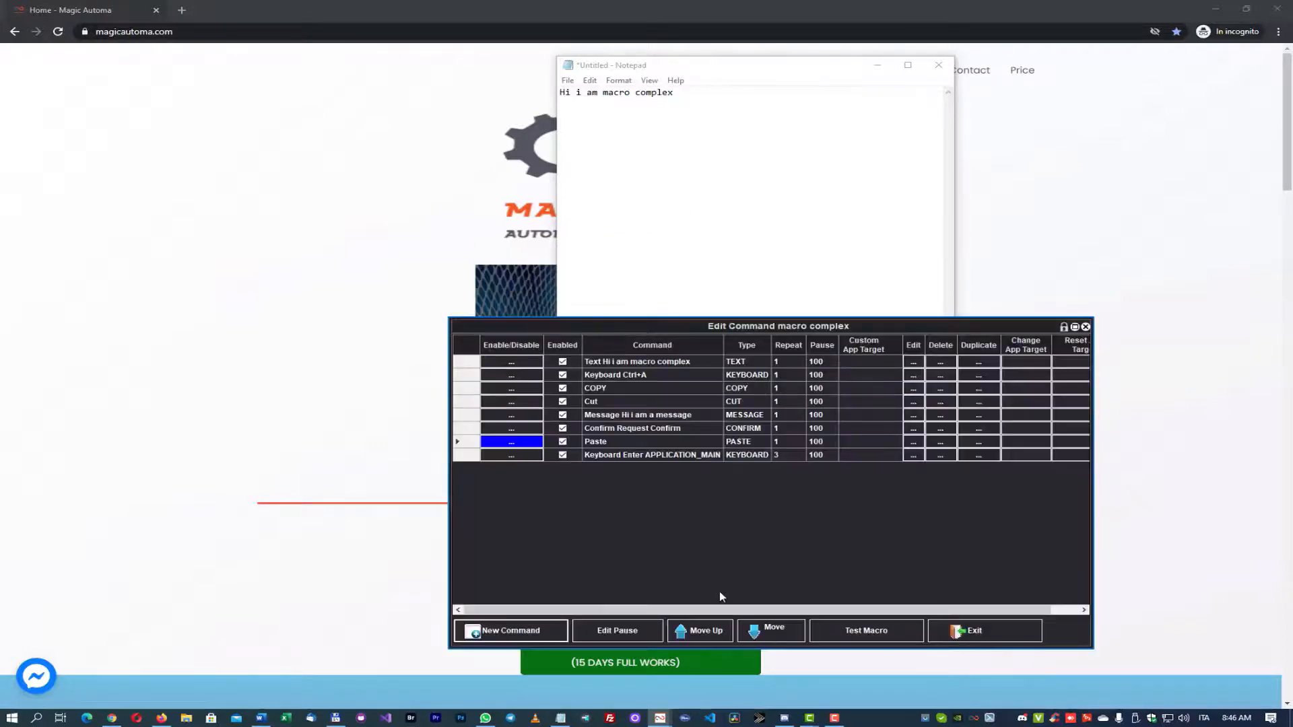
Test the macro through its message and confirmation, then bring Notepad to the front to check the new lines.
left_click(835, 635)
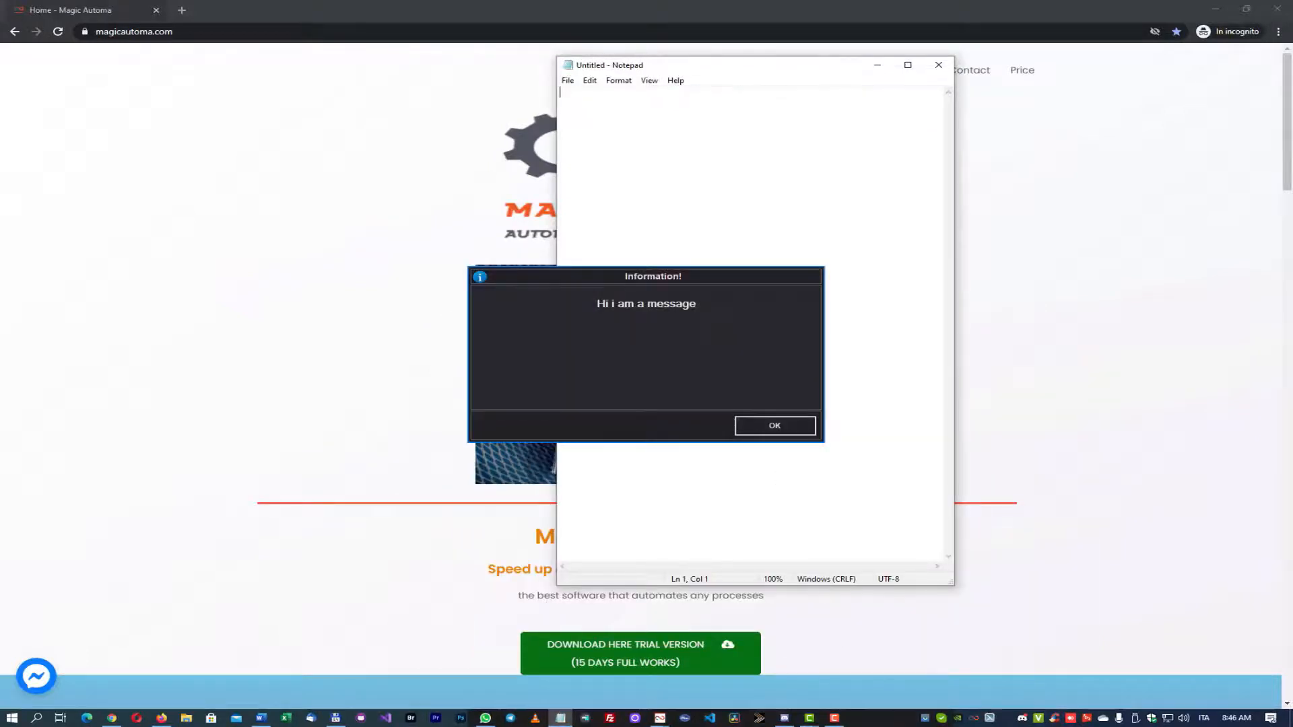
left_click(765, 427)
left_click(761, 428)
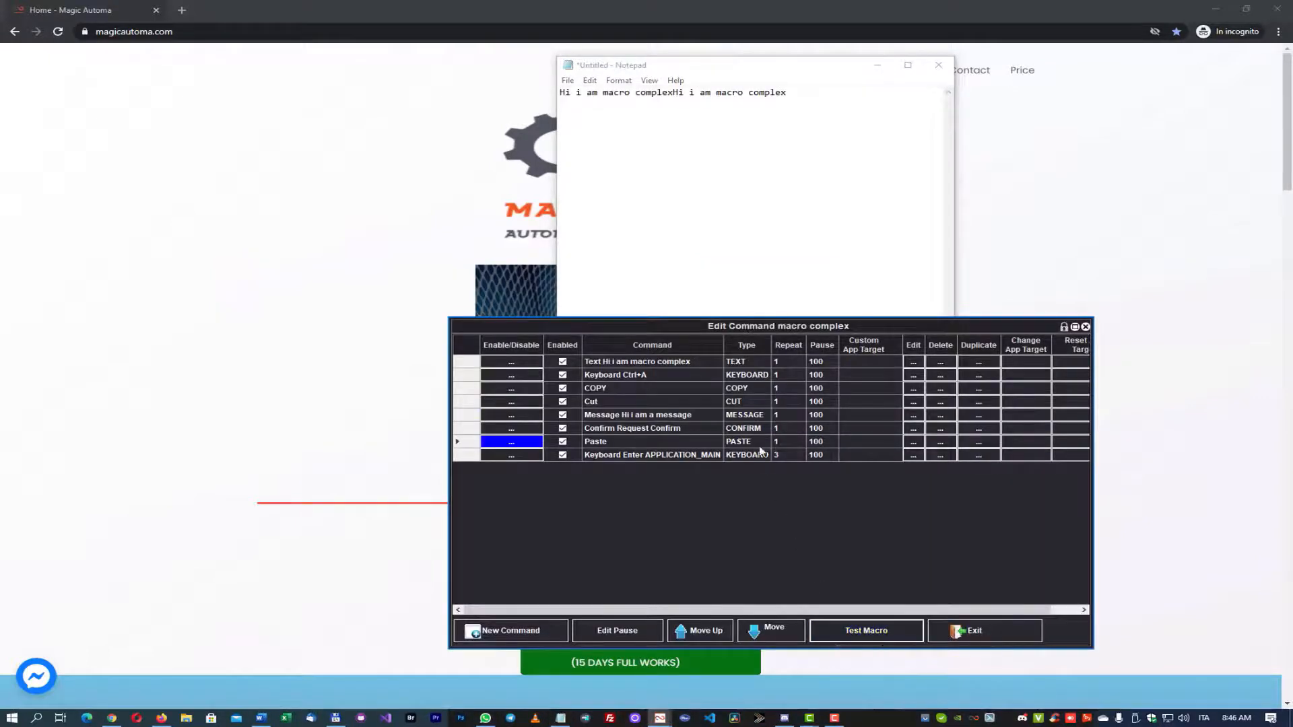
left_click(707, 66)
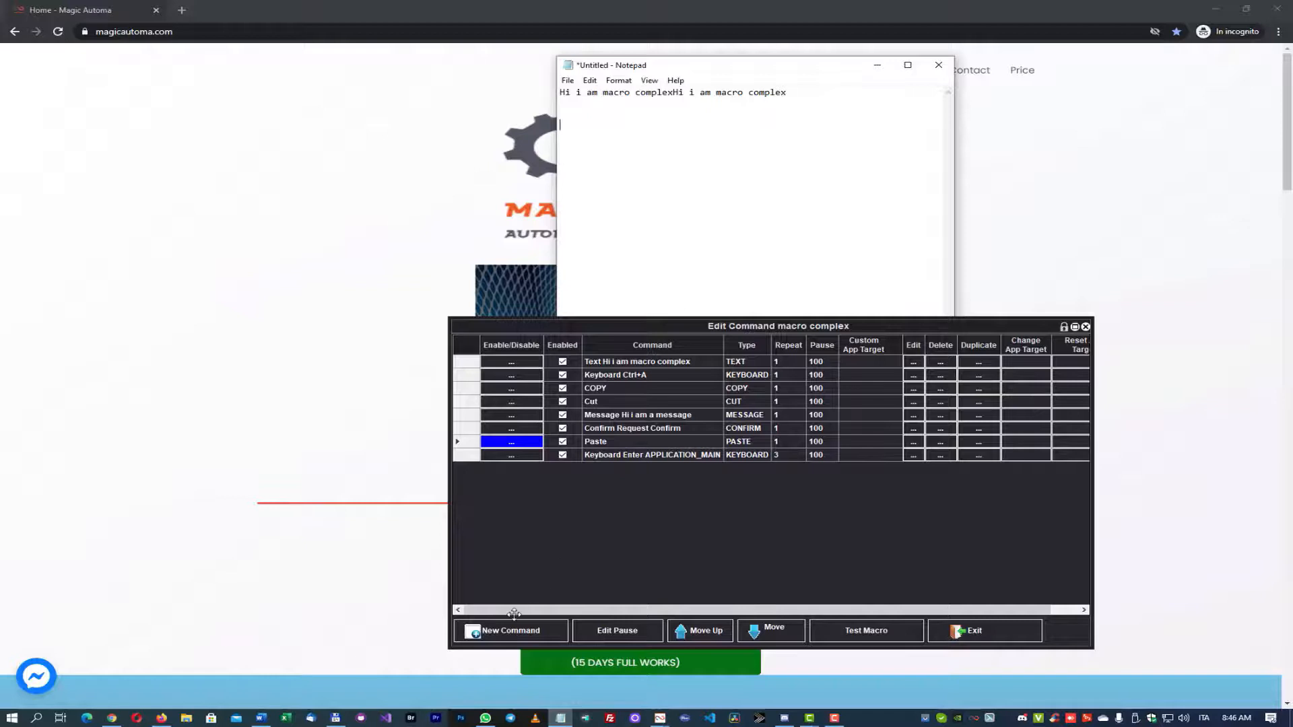
Add a TEXT command with the text End after the KEYBOARD Enter command.
left_click(496, 631)
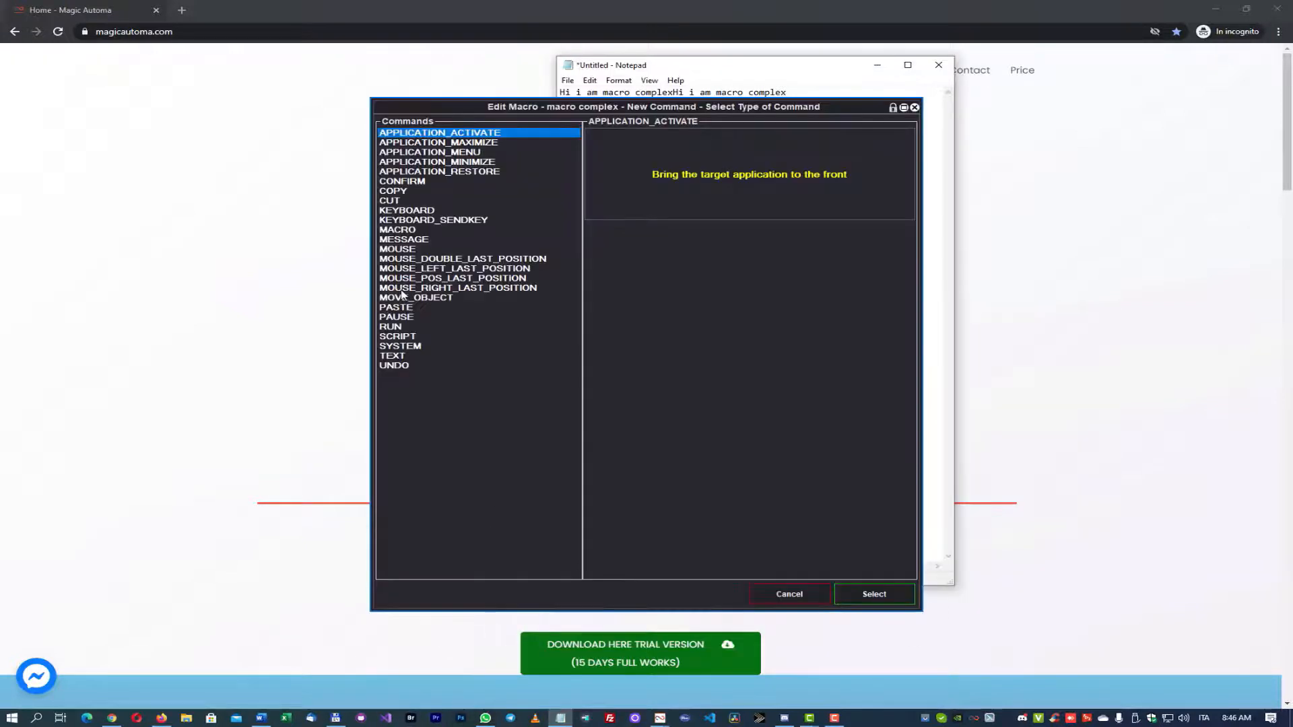
left_click(401, 360)
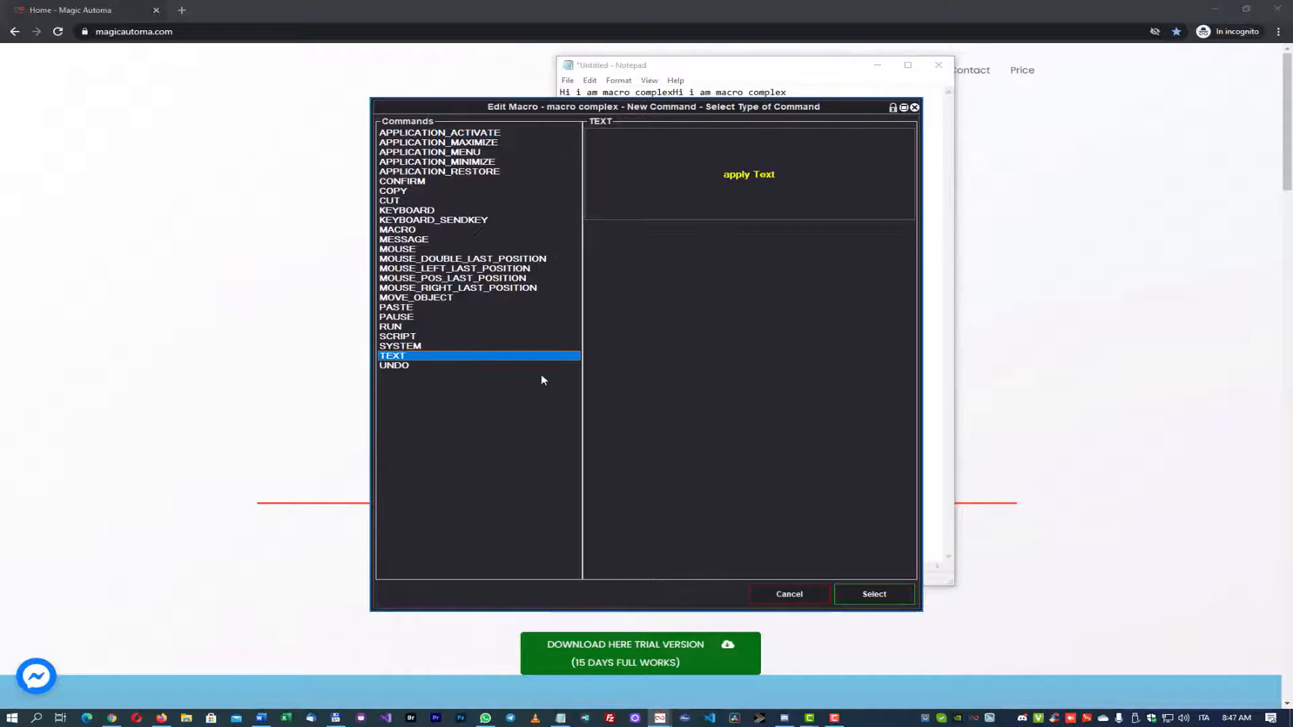
left_click(883, 596)
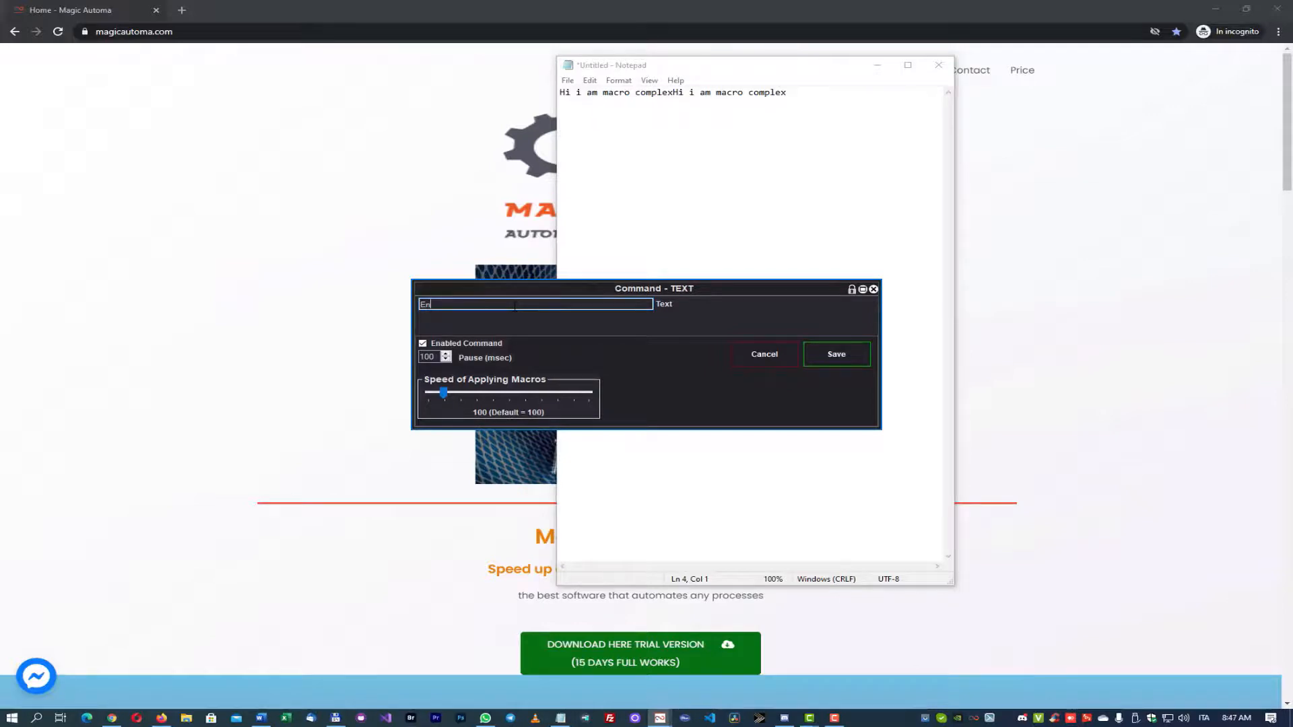
left_click(837, 354)
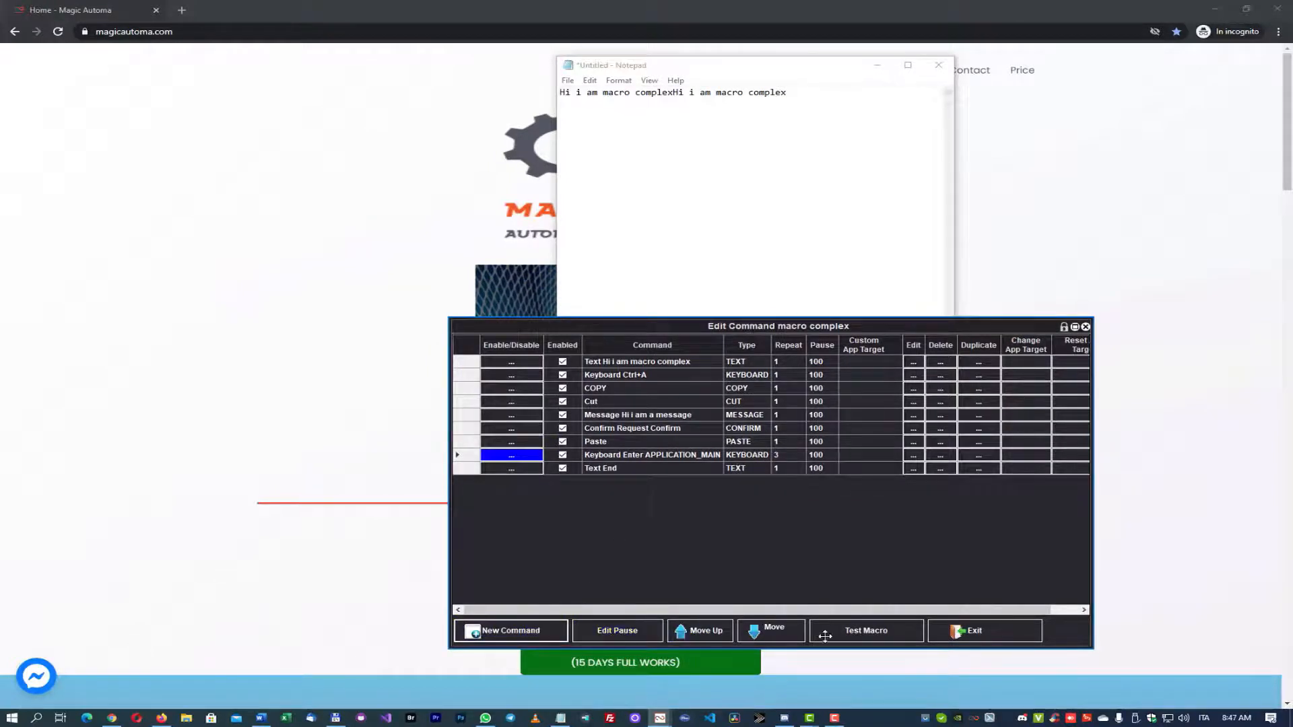
Test the macro on Notepad with the End text command, accepting its message and continuing past the confirmation request.
left_click(854, 633)
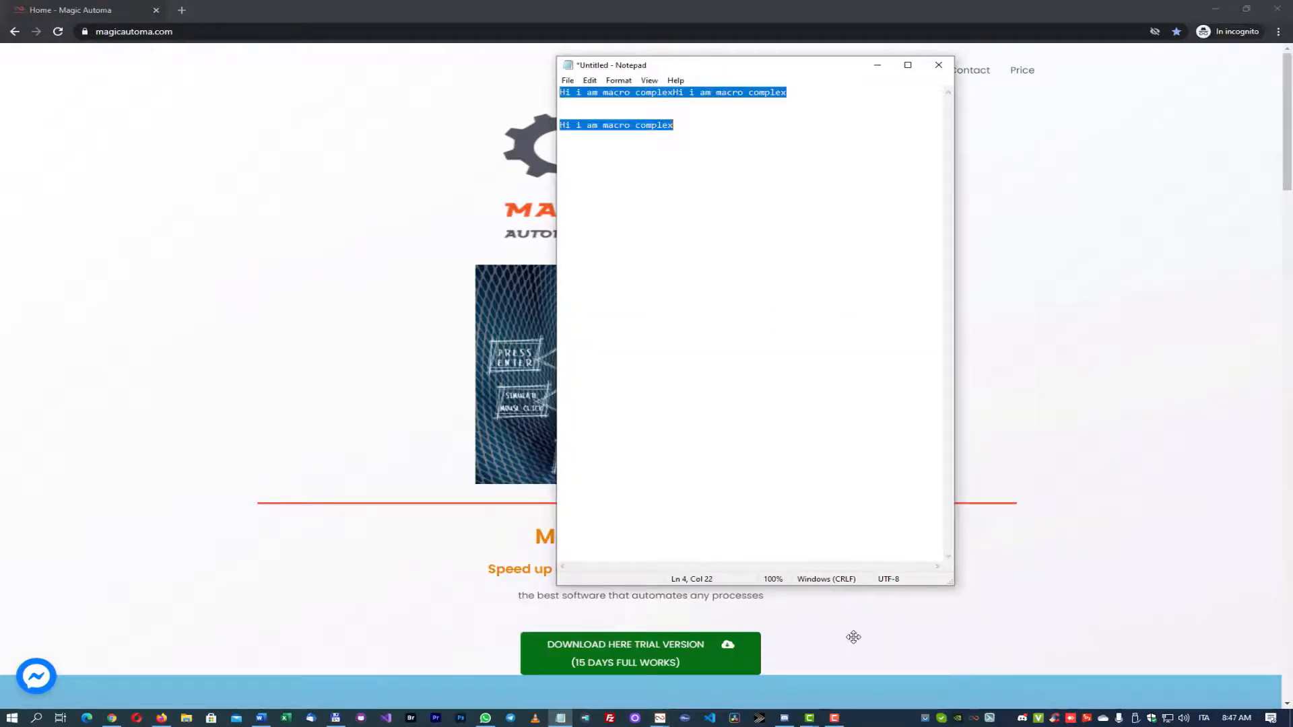
left_click(794, 431)
left_click(793, 431)
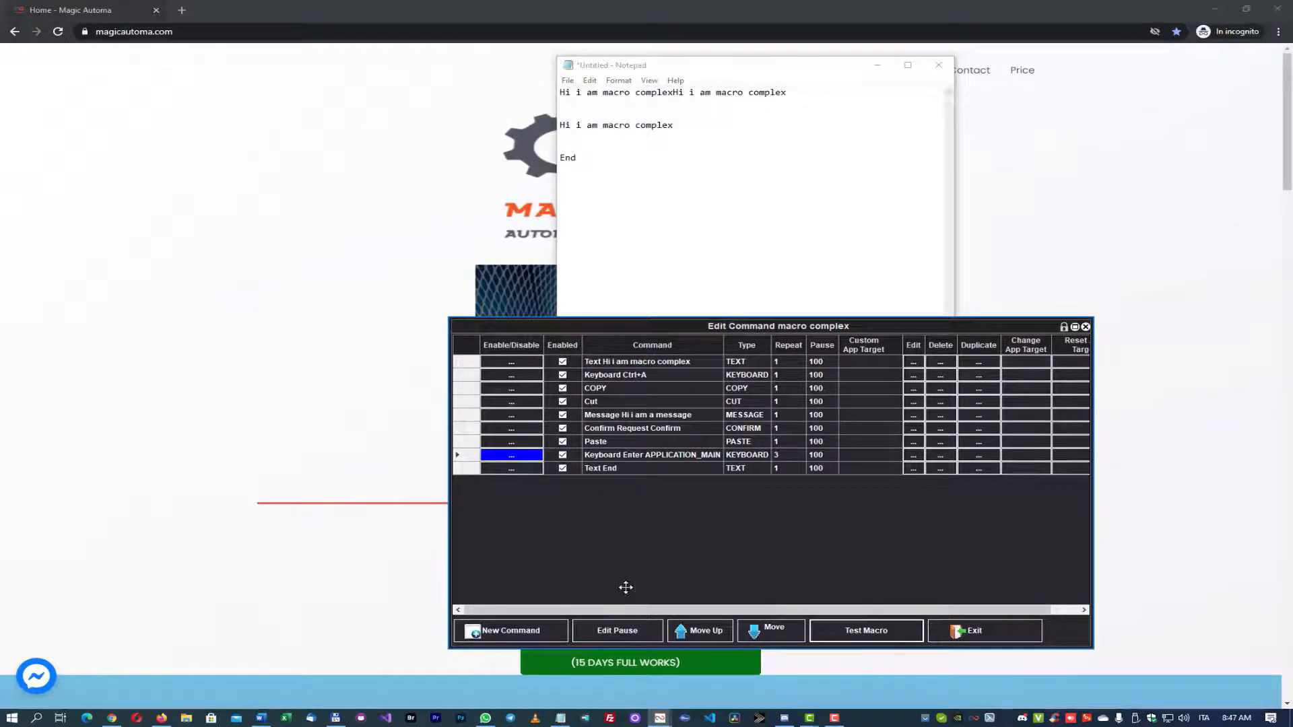
Add an UNDO command after the Text End command.
left_click(541, 630)
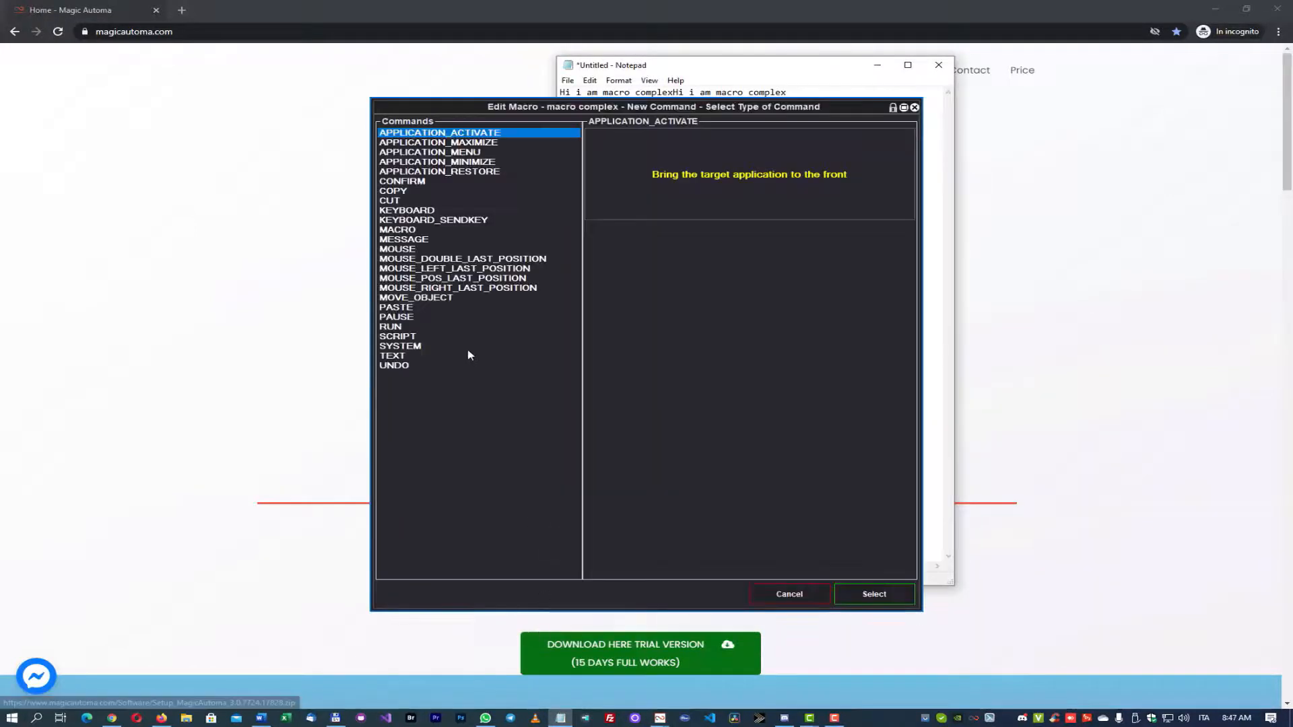
left_click(397, 366)
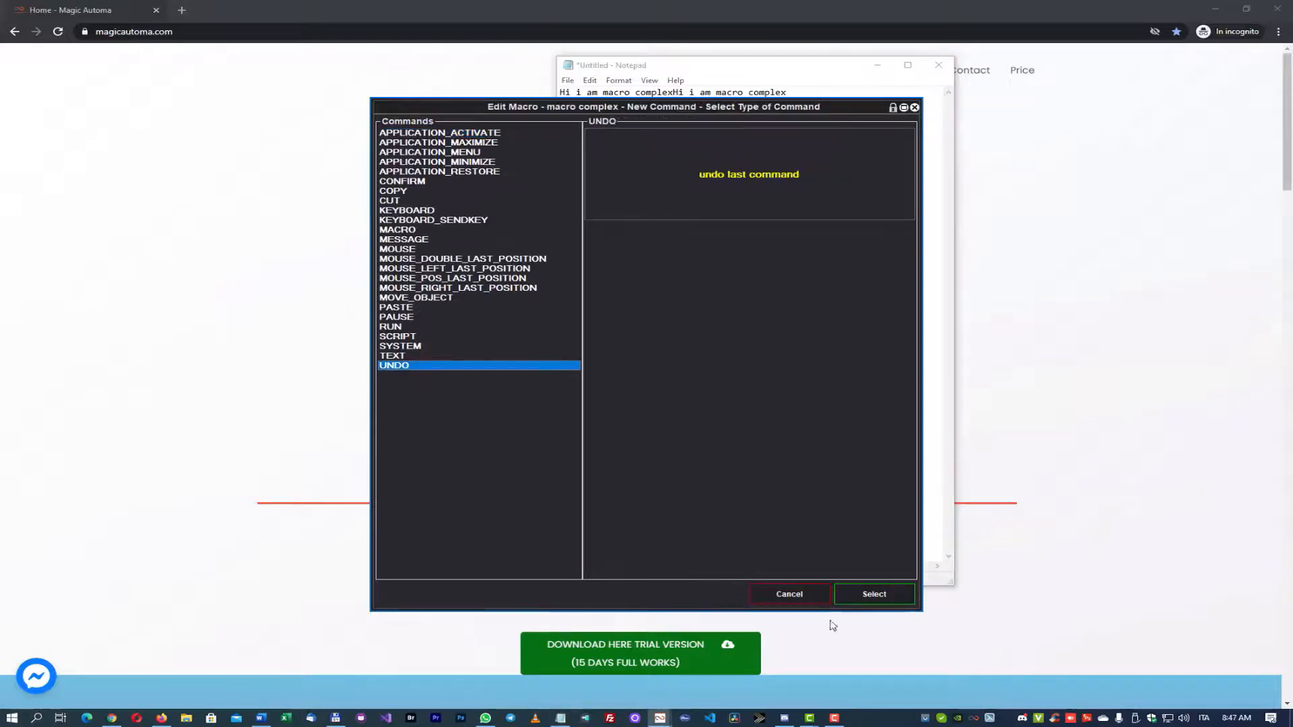
left_click(867, 594)
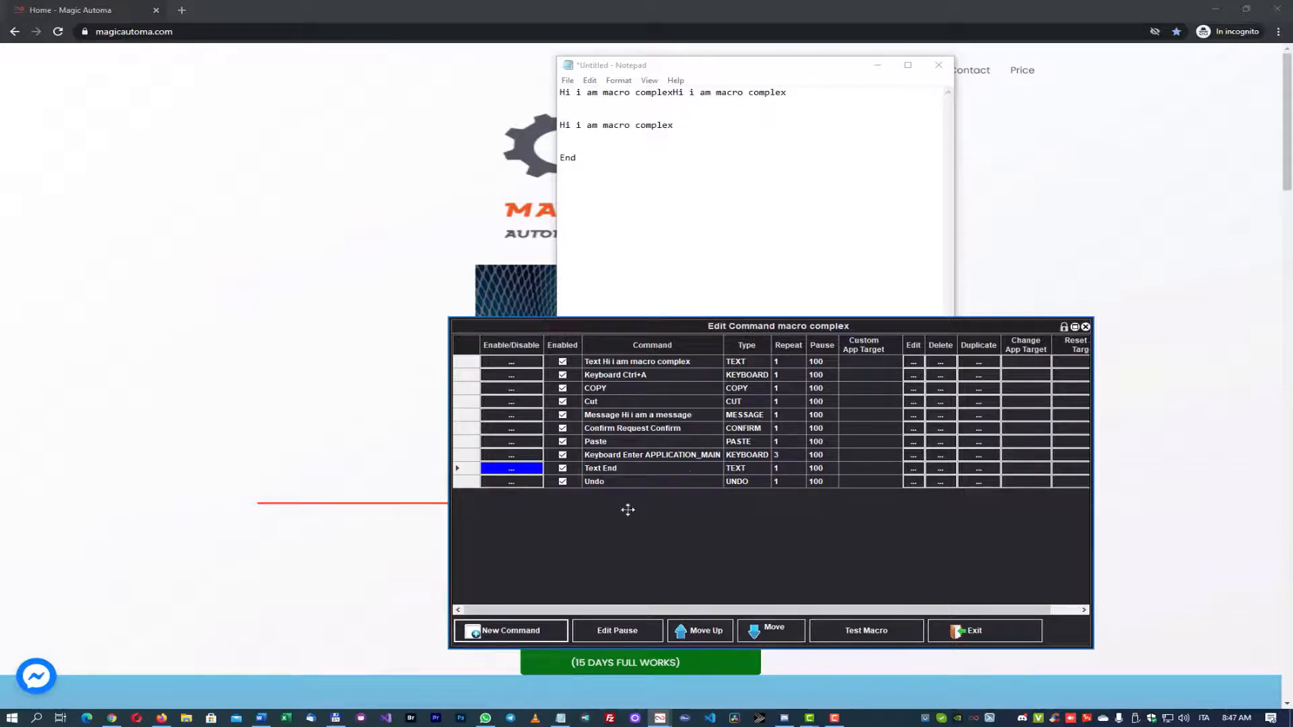
Test the macro with the UNDO command, accepting its message and continuing past the confirmation request.
left_click(865, 630)
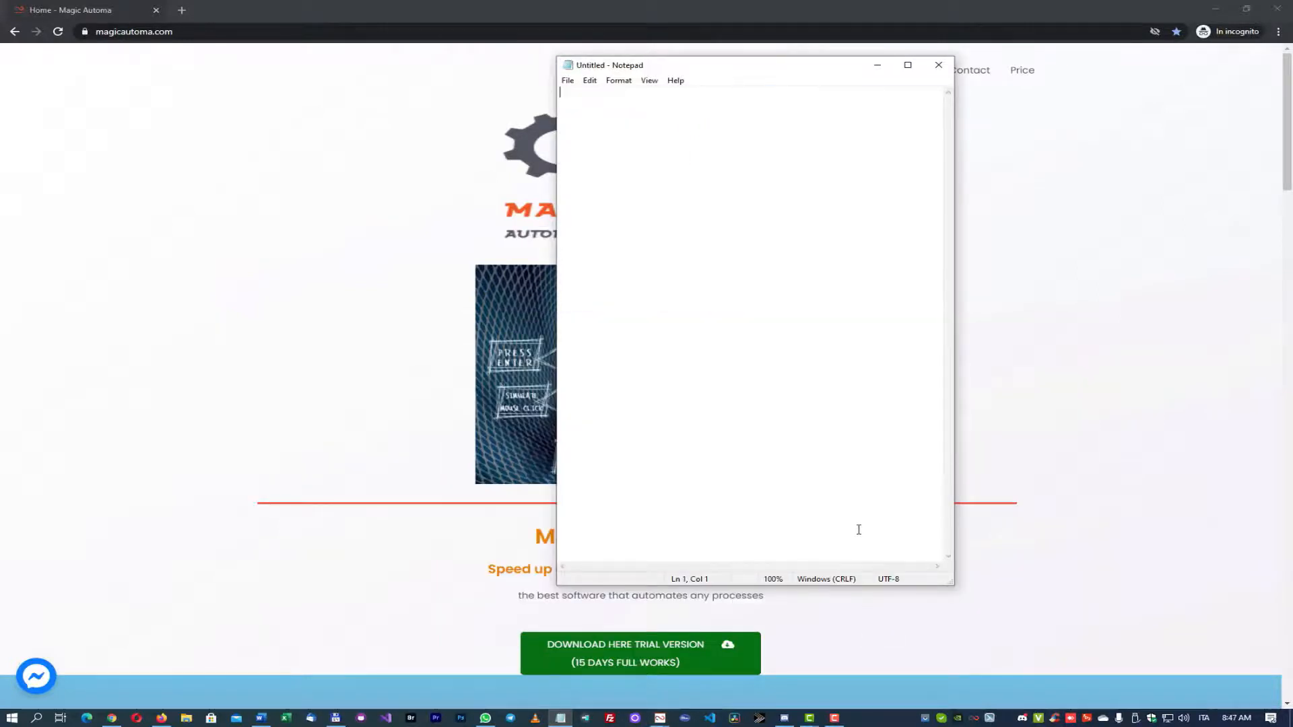
left_click(800, 430)
left_click(799, 435)
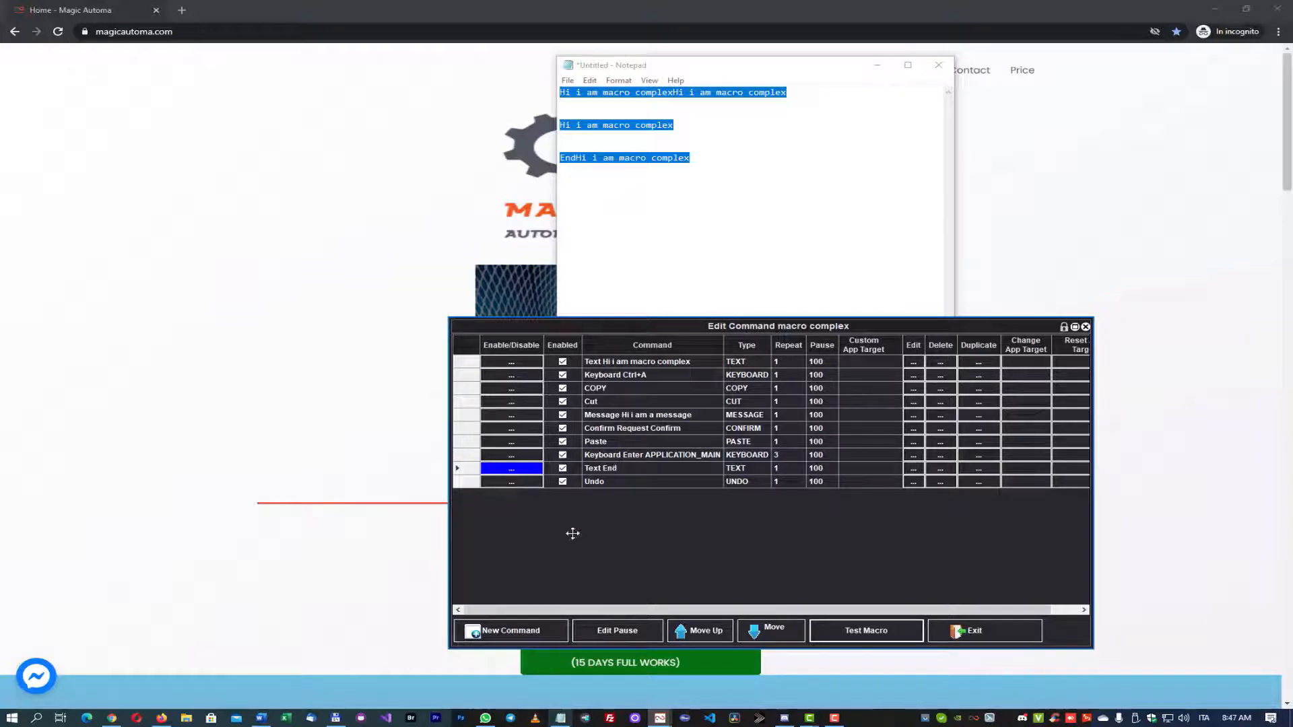
Add a PAUSE command of 3000 milliseconds to the macro.
left_click(563, 636)
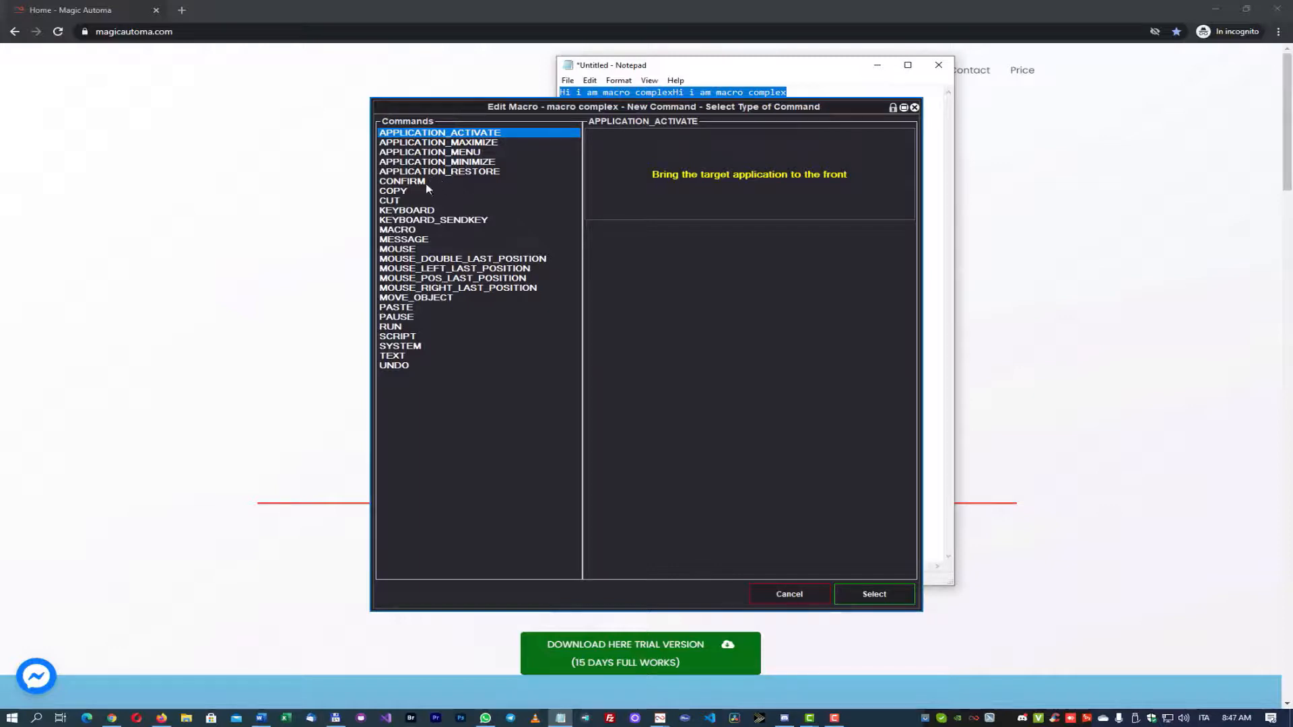
left_click(407, 319)
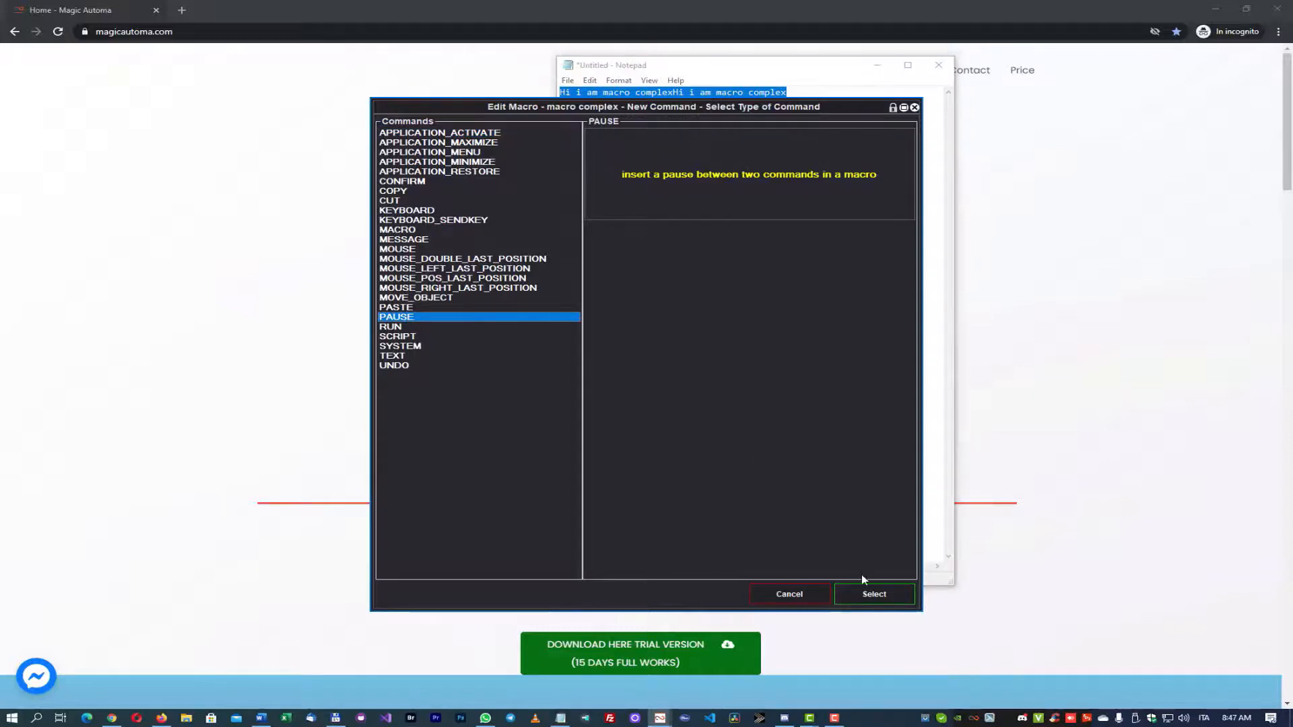
left_click(864, 596)
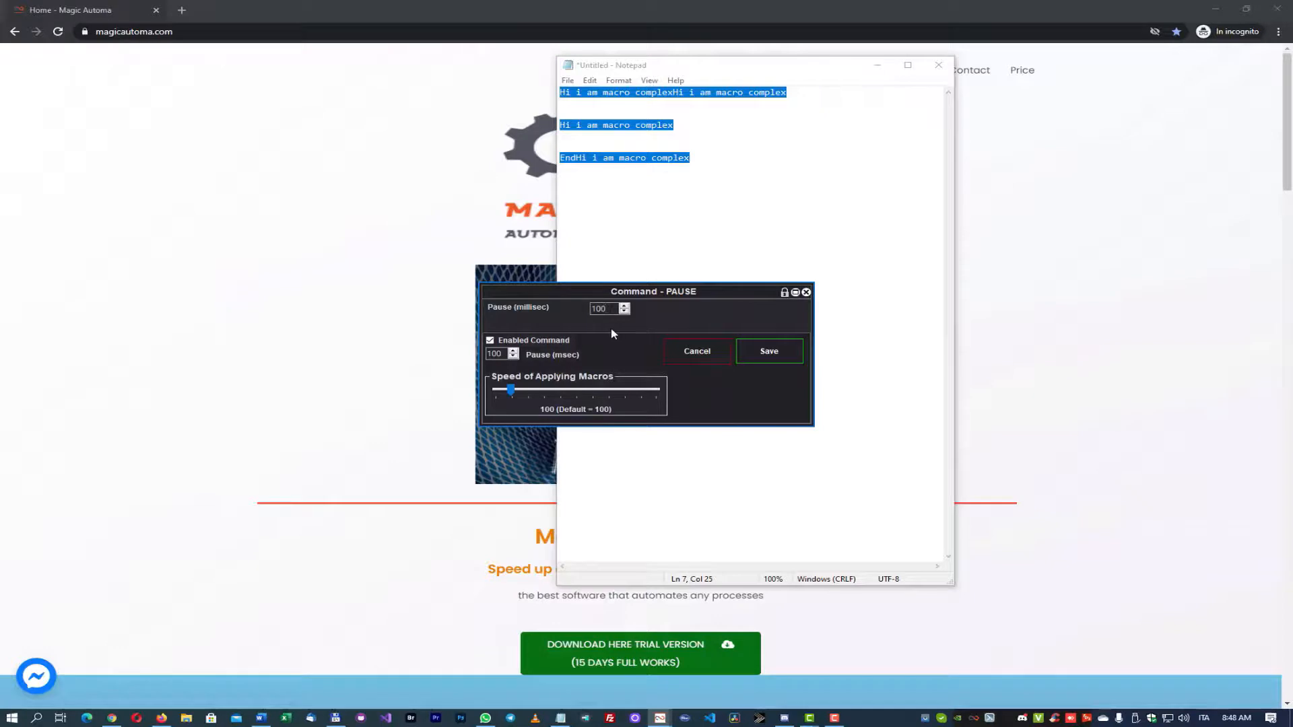
type("3000")
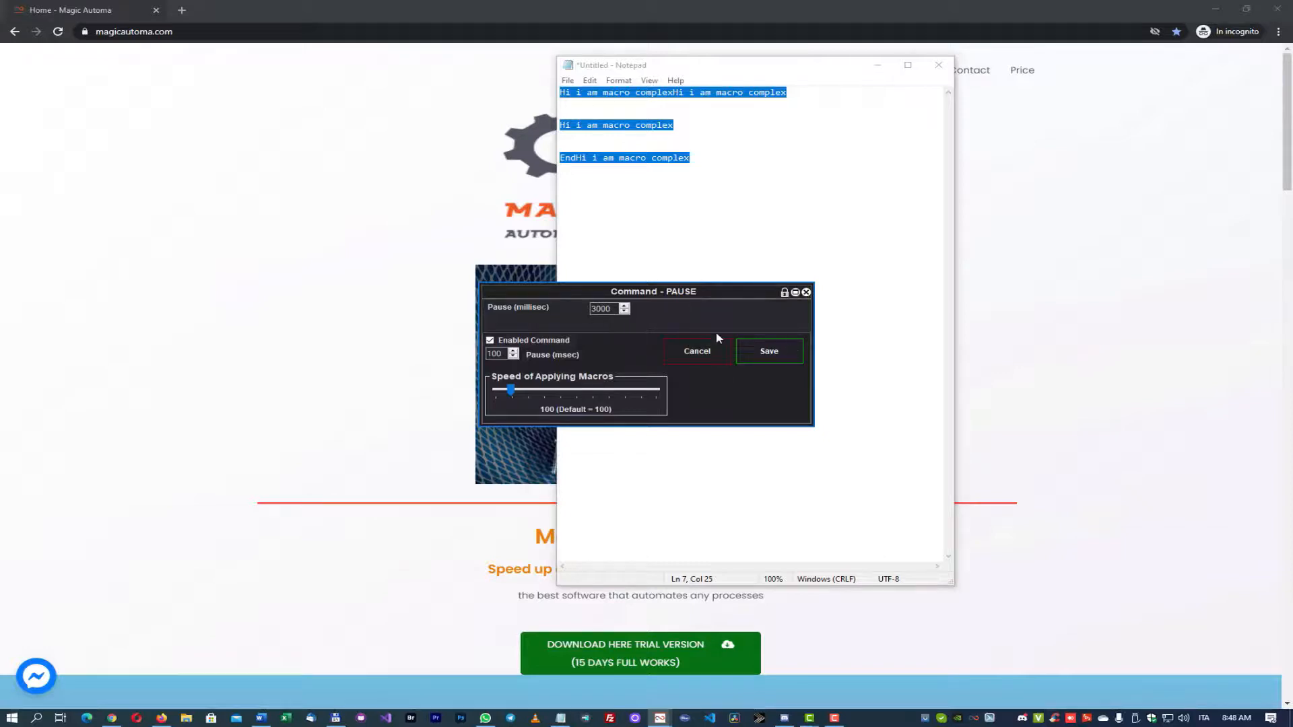
left_click(772, 354)
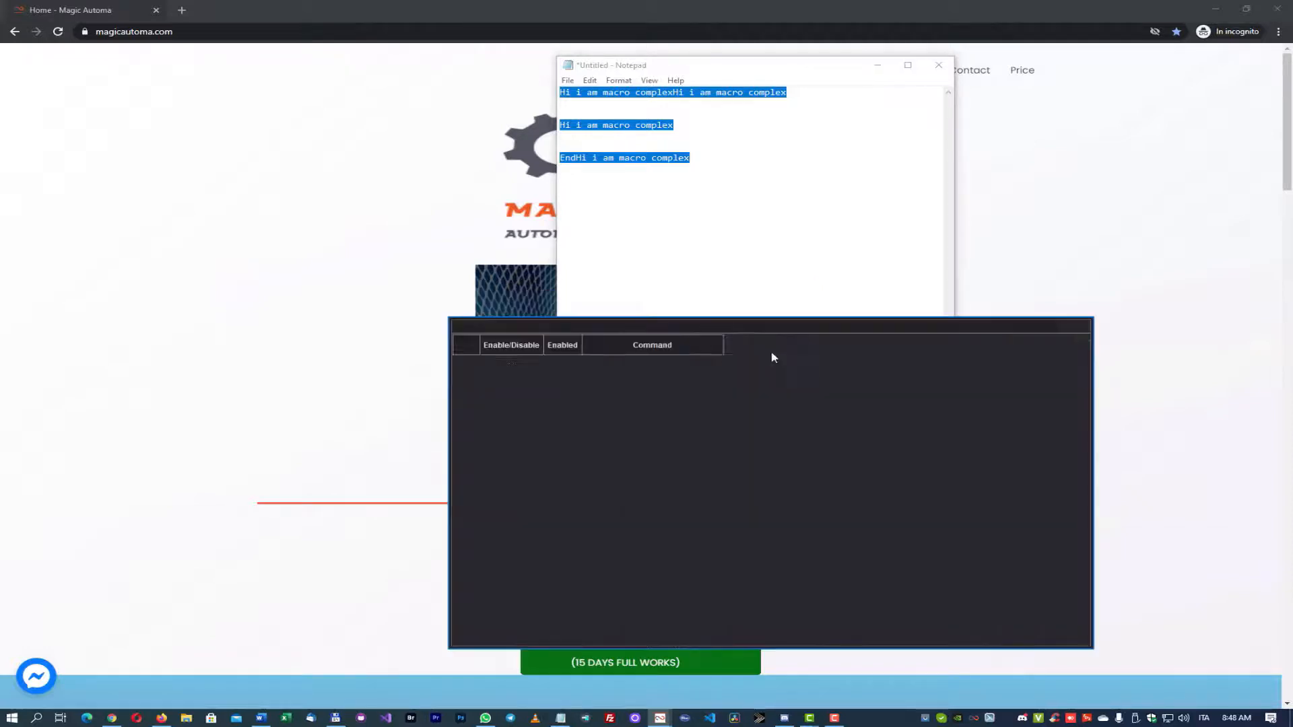
Move the 3000 ms pause command up so it sits between the MESSAGE and CONFIRM commands.
left_click(644, 497)
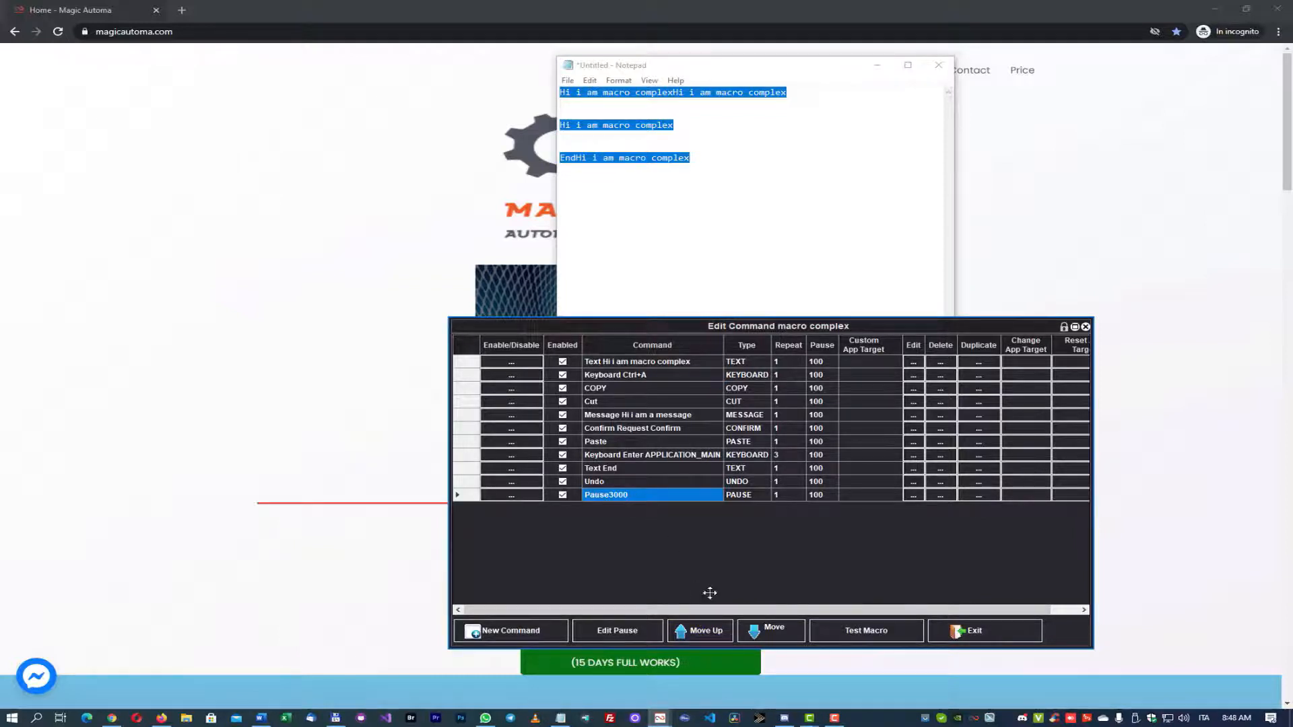
left_click(707, 630)
left_click(707, 630)
left_click(707, 630)
left_click(708, 630)
left_click(711, 628)
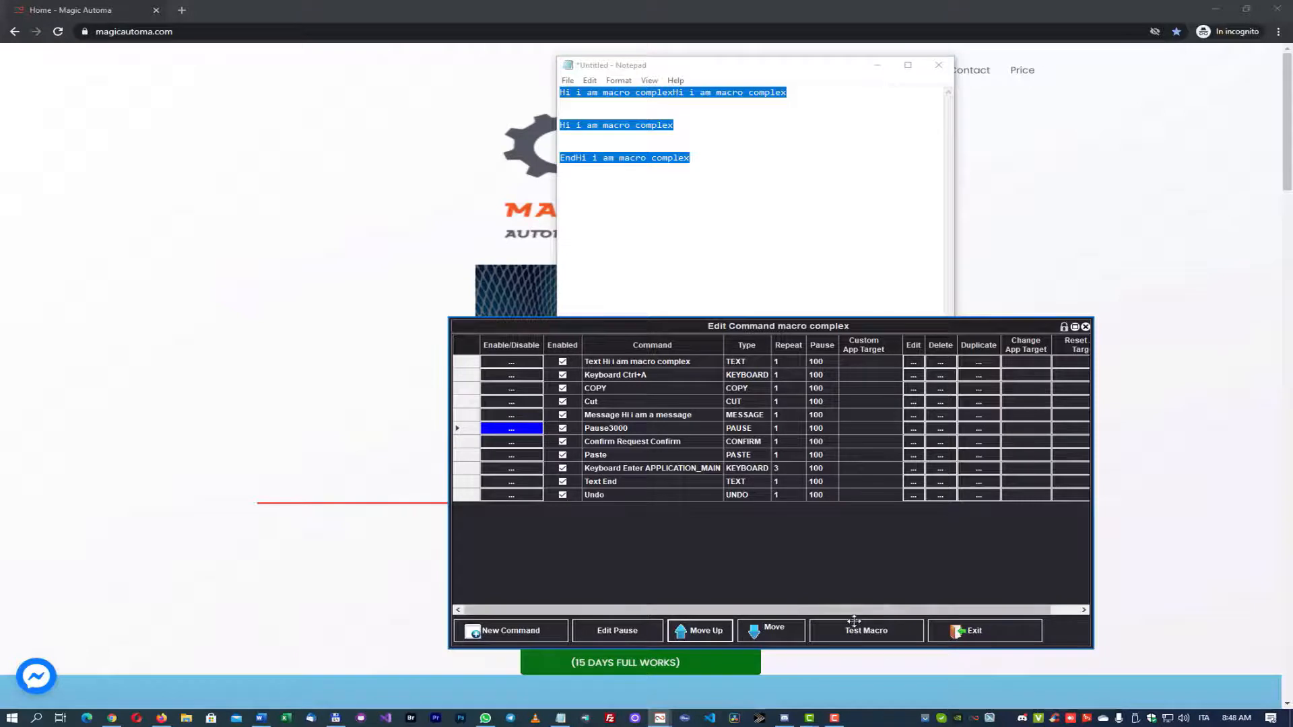
Test the pause between message and confirmation by accepting the message, waiting, and stopping the run at the confirmation request.
left_click(869, 633)
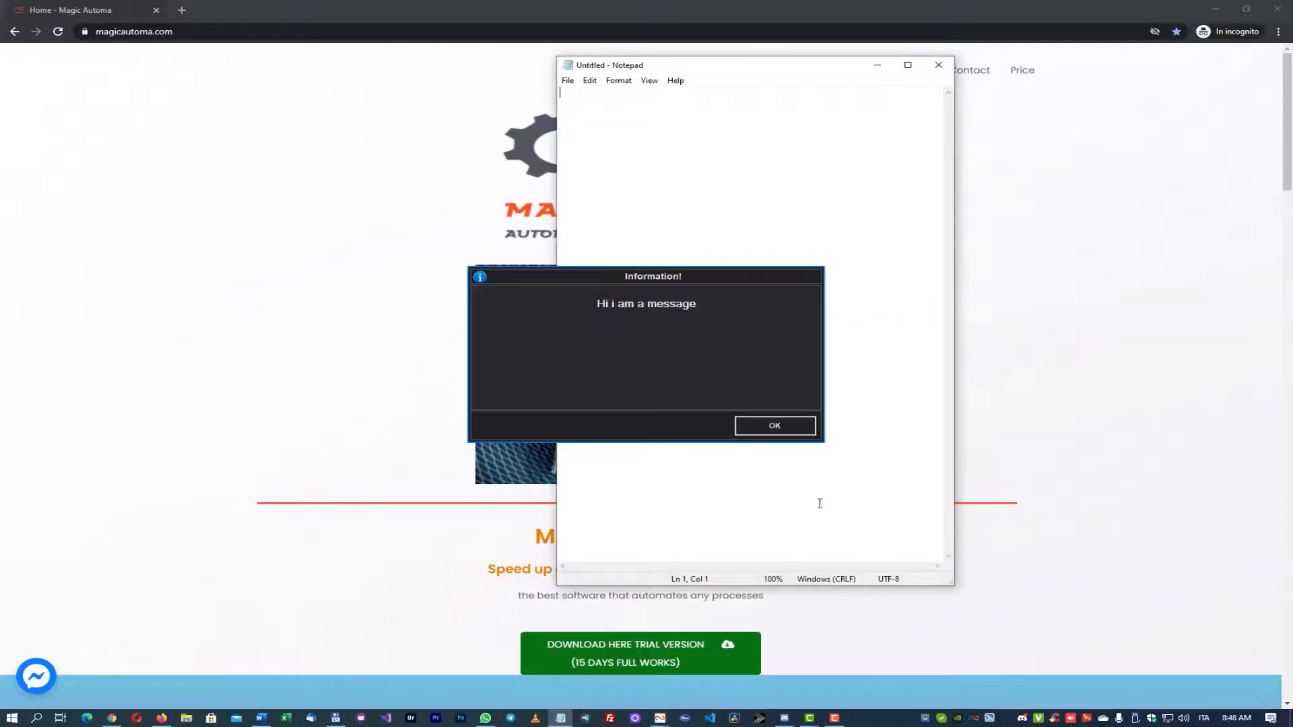
left_click(776, 426)
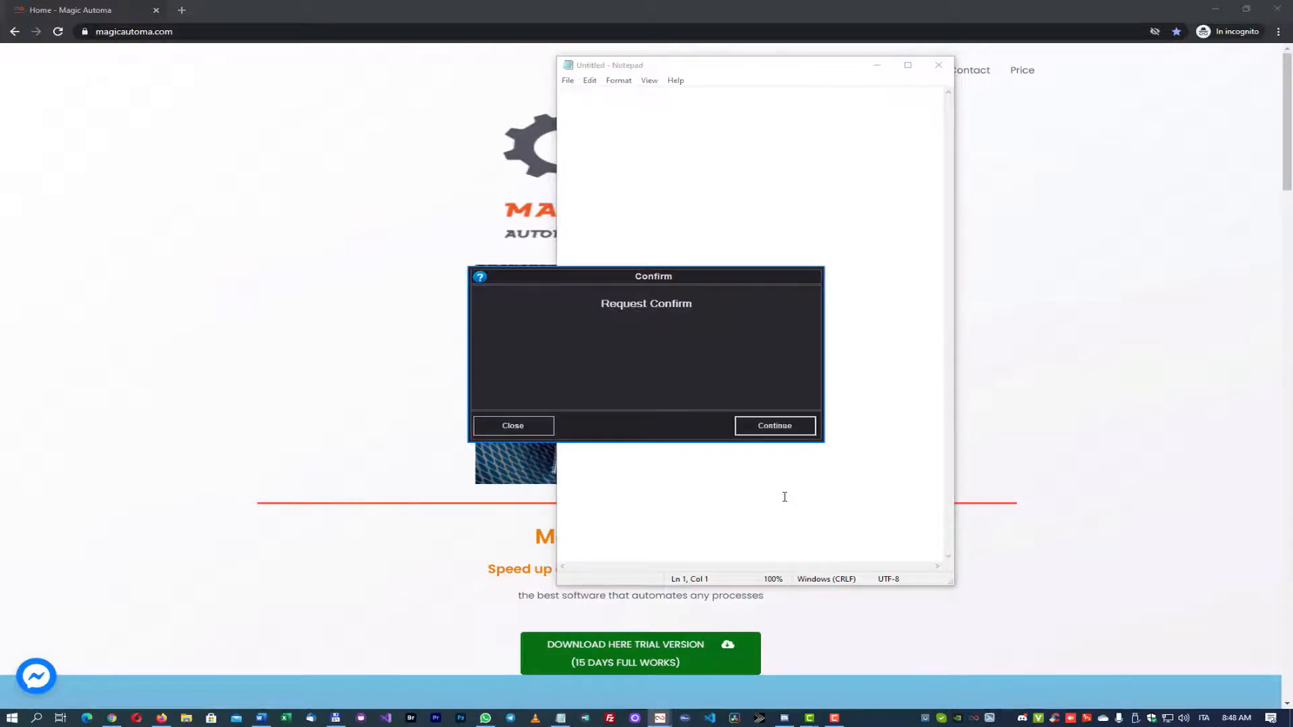
left_click(521, 431)
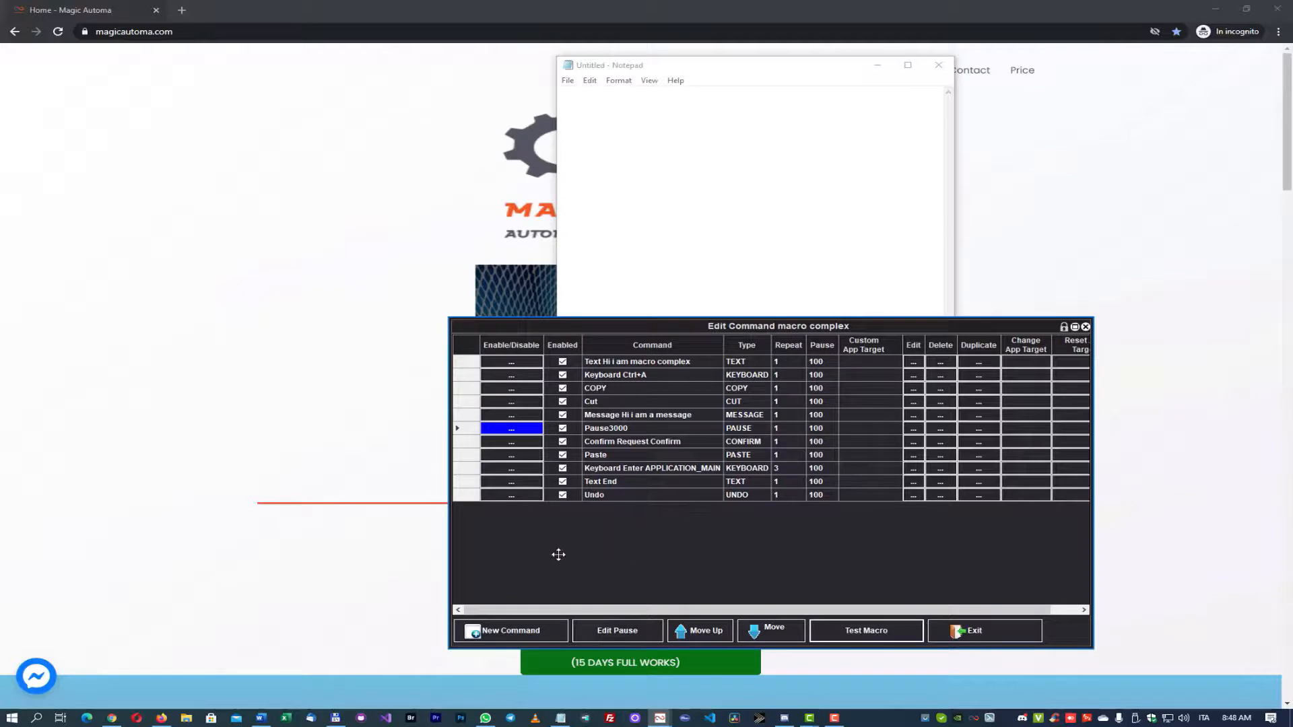
left_click(540, 628)
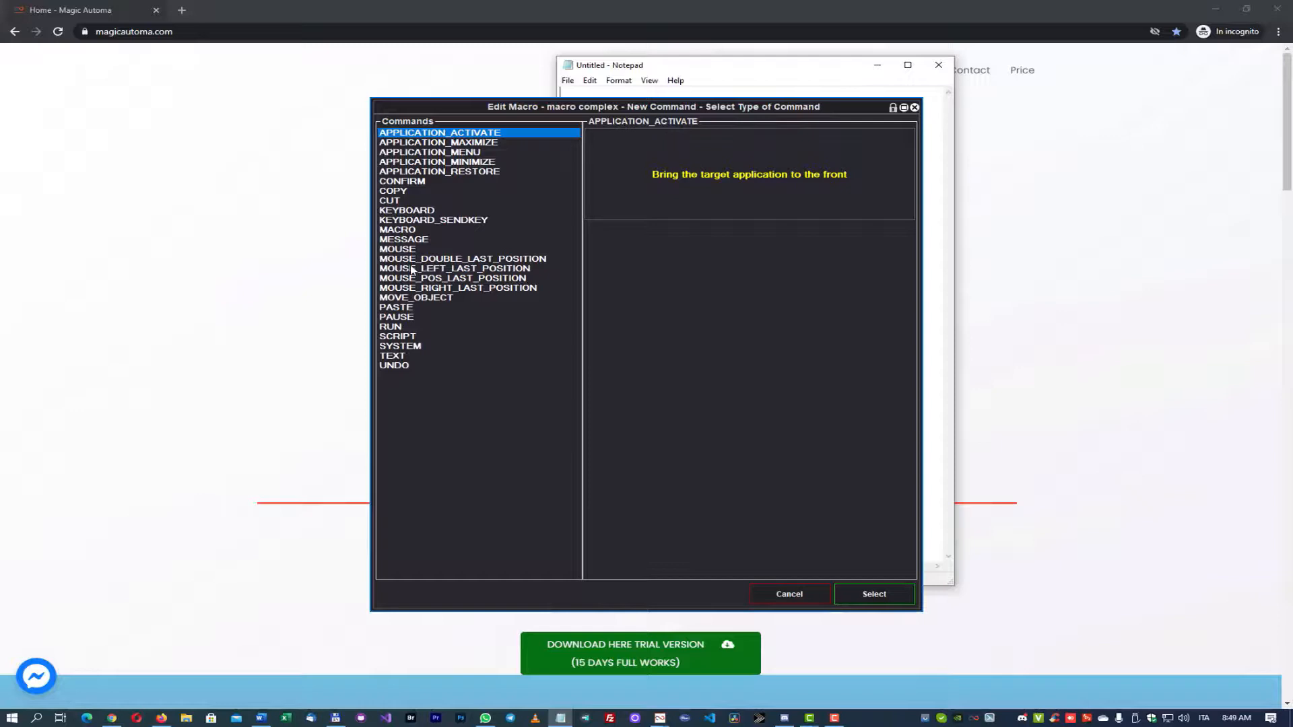
left_click(429, 211)
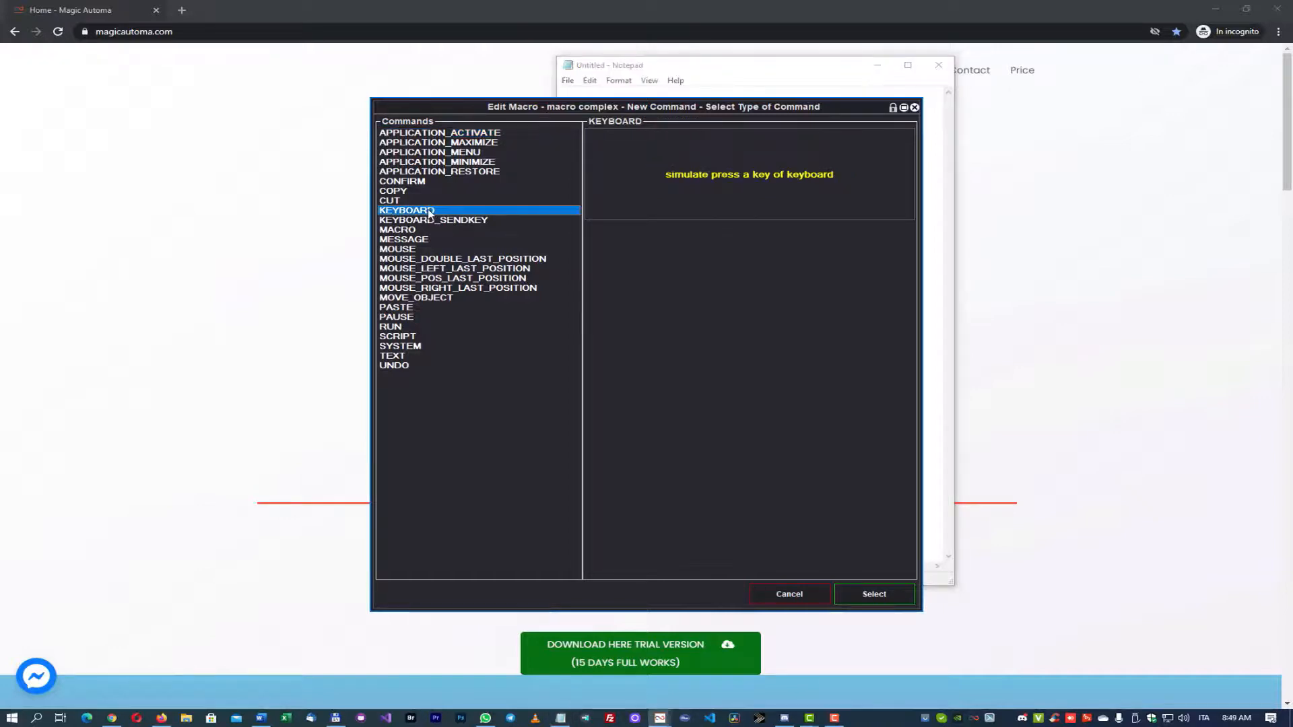
left_click(865, 590)
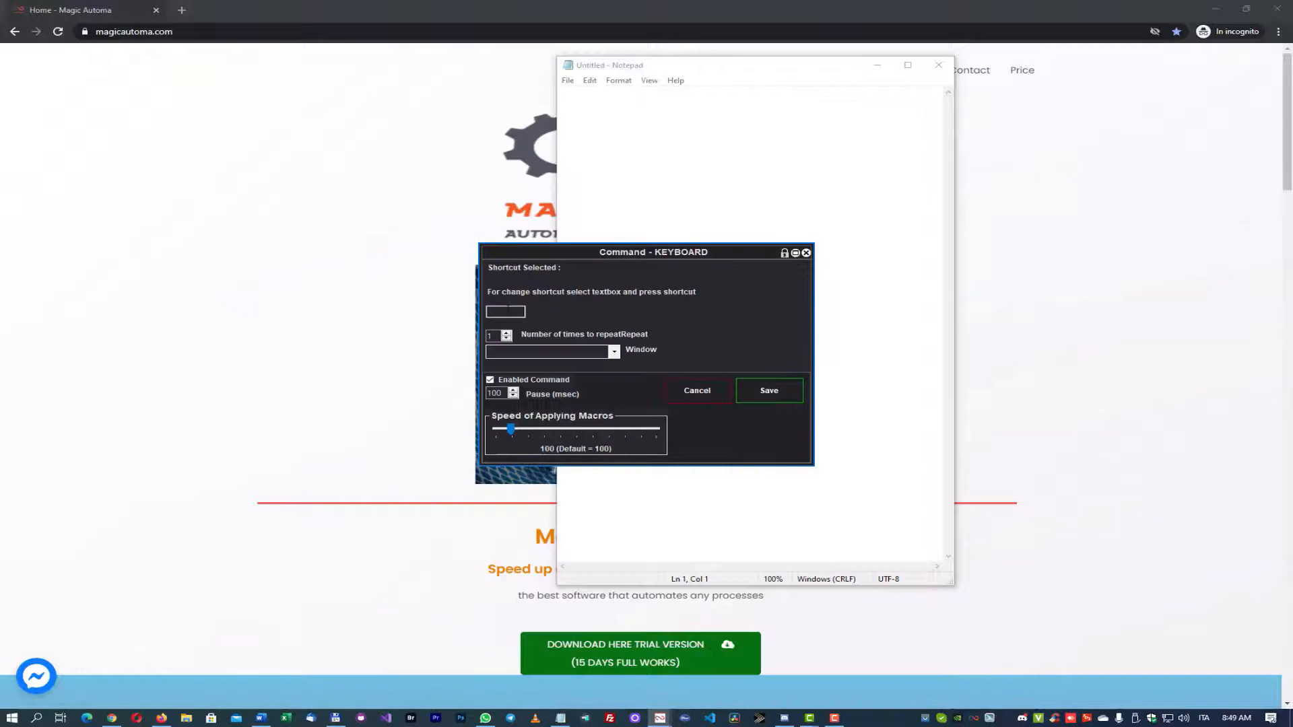
left_click(508, 310)
key("ctrl+alt+shift+r")
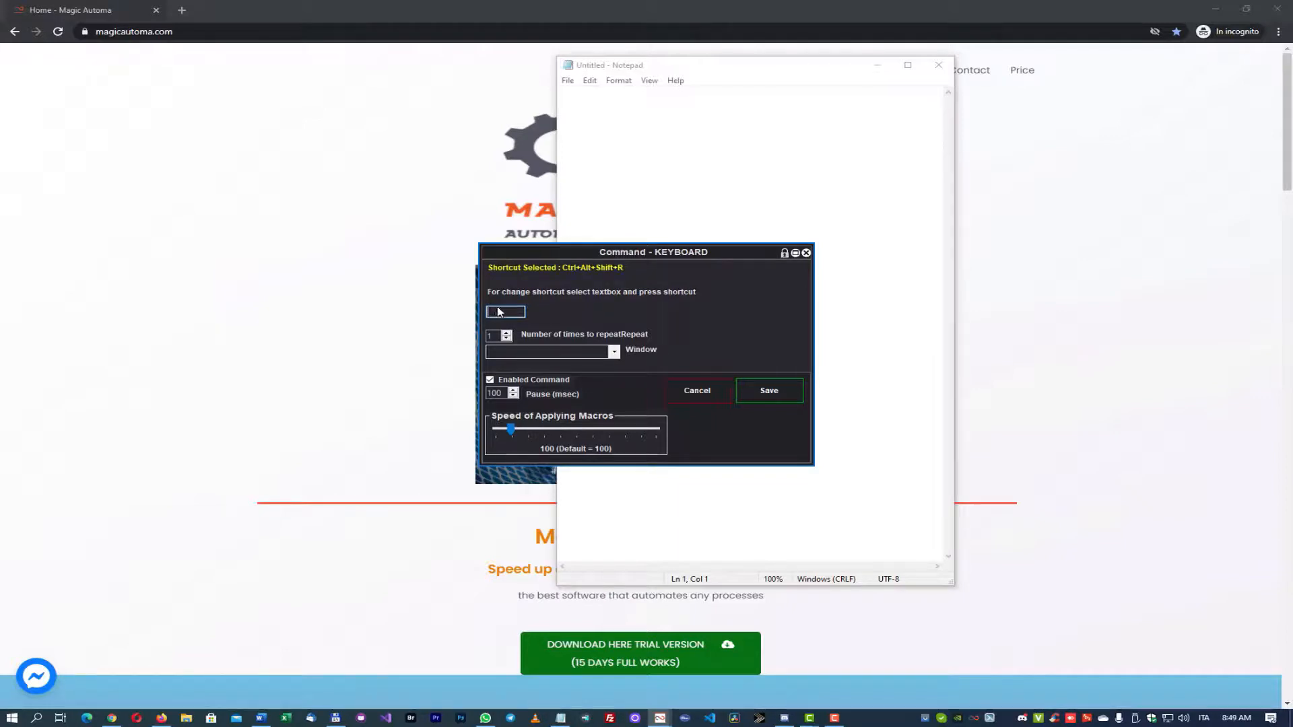
left_click(696, 392)
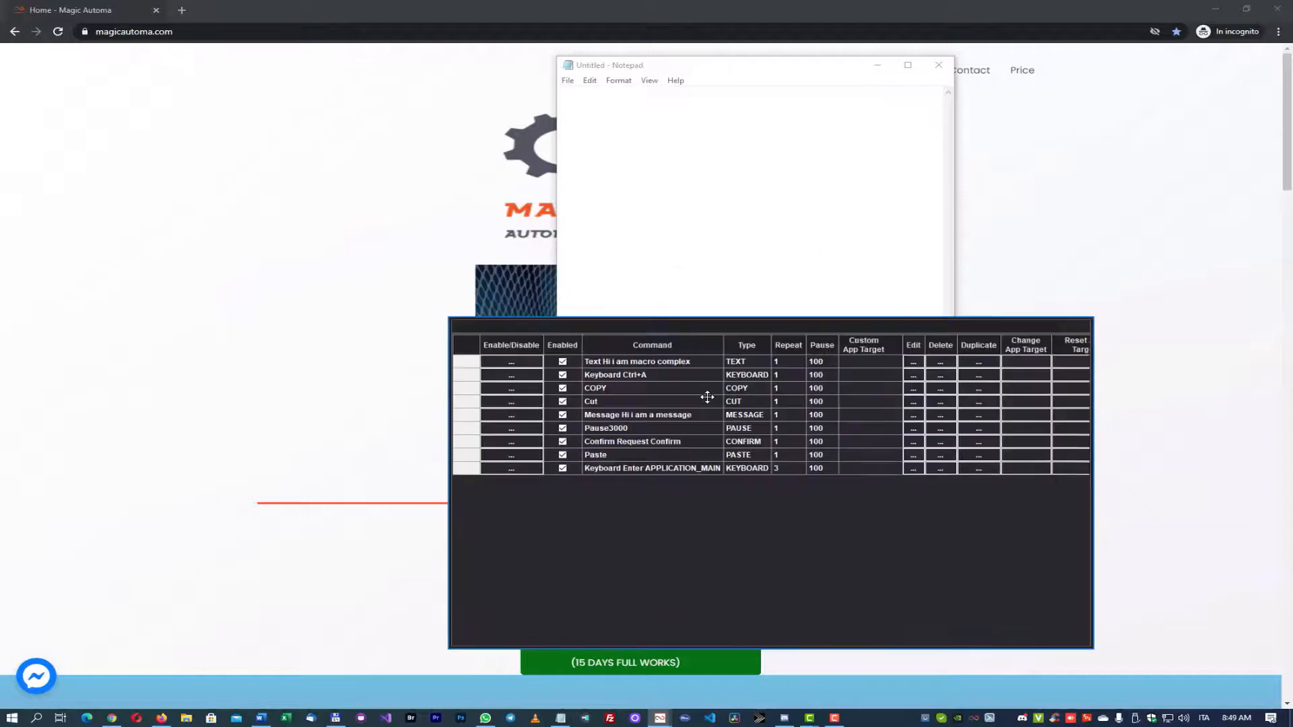
Add a KEYBOARD_SENDKEY command with the string %e for the APPLICATION_MAIN window, checking which Notepad menu it should open.
left_click(511, 632)
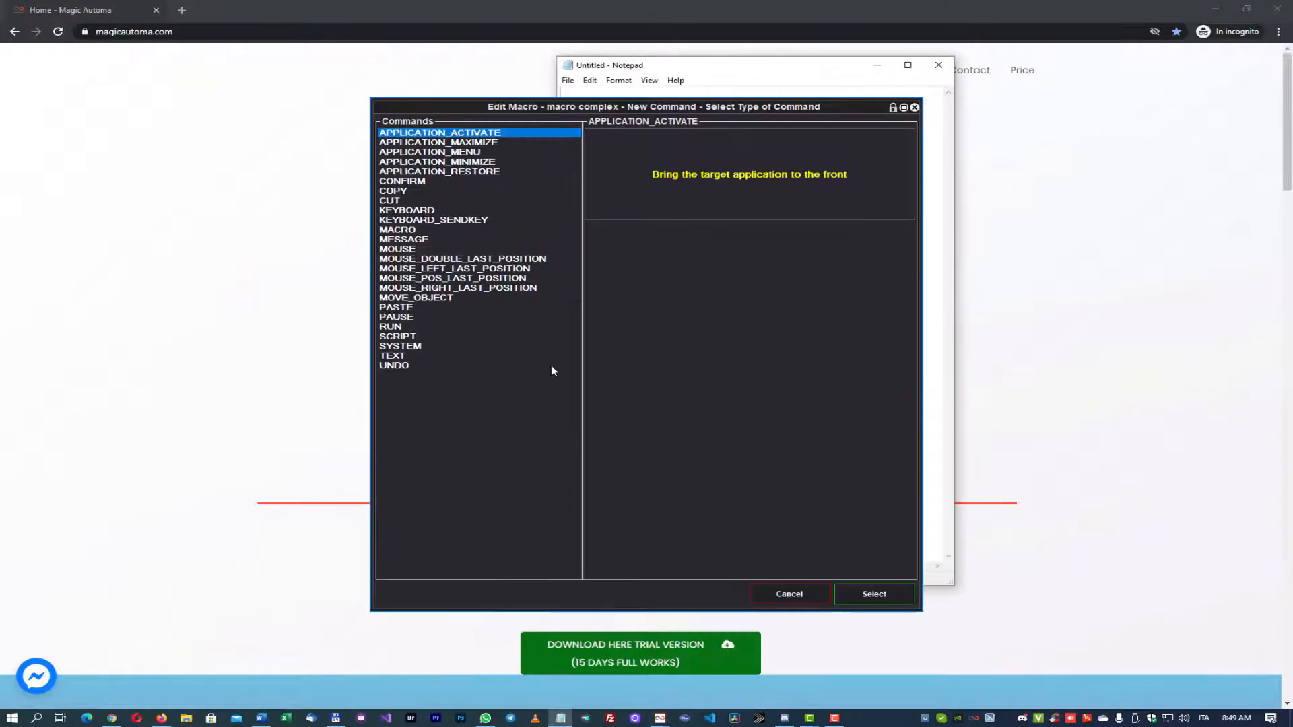
left_click(476, 226)
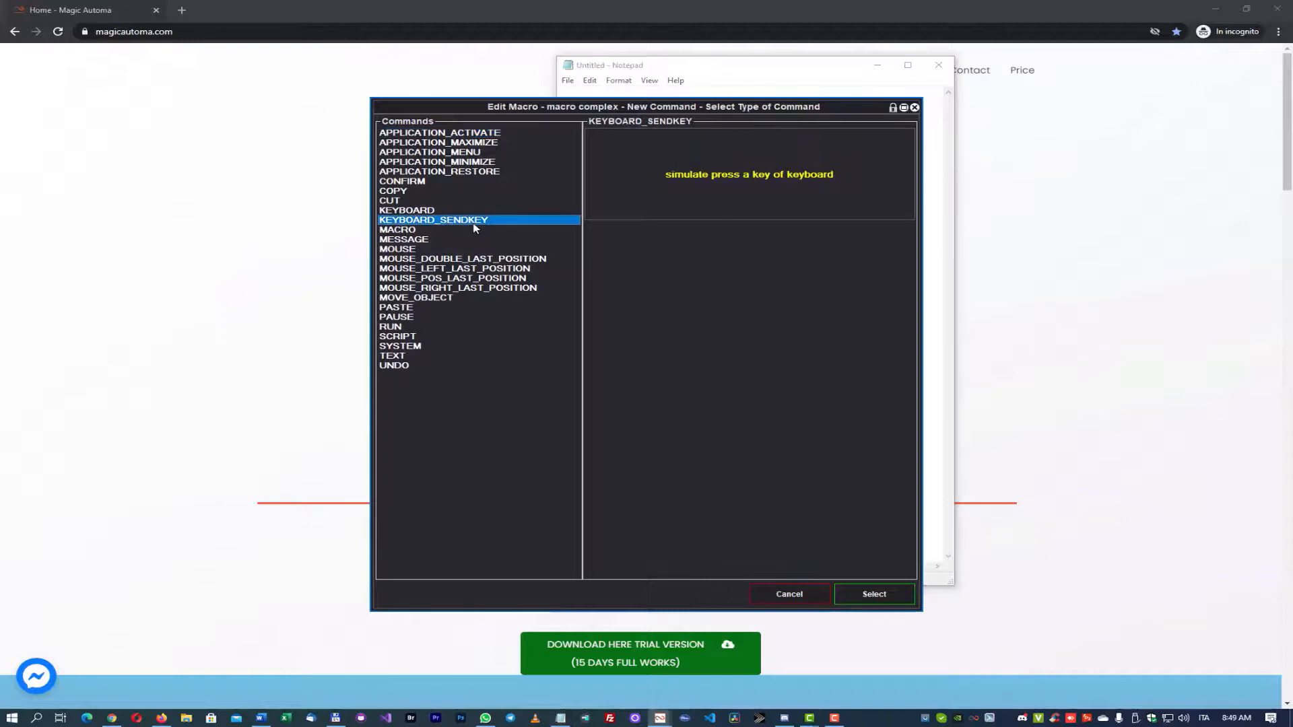
left_click(875, 596)
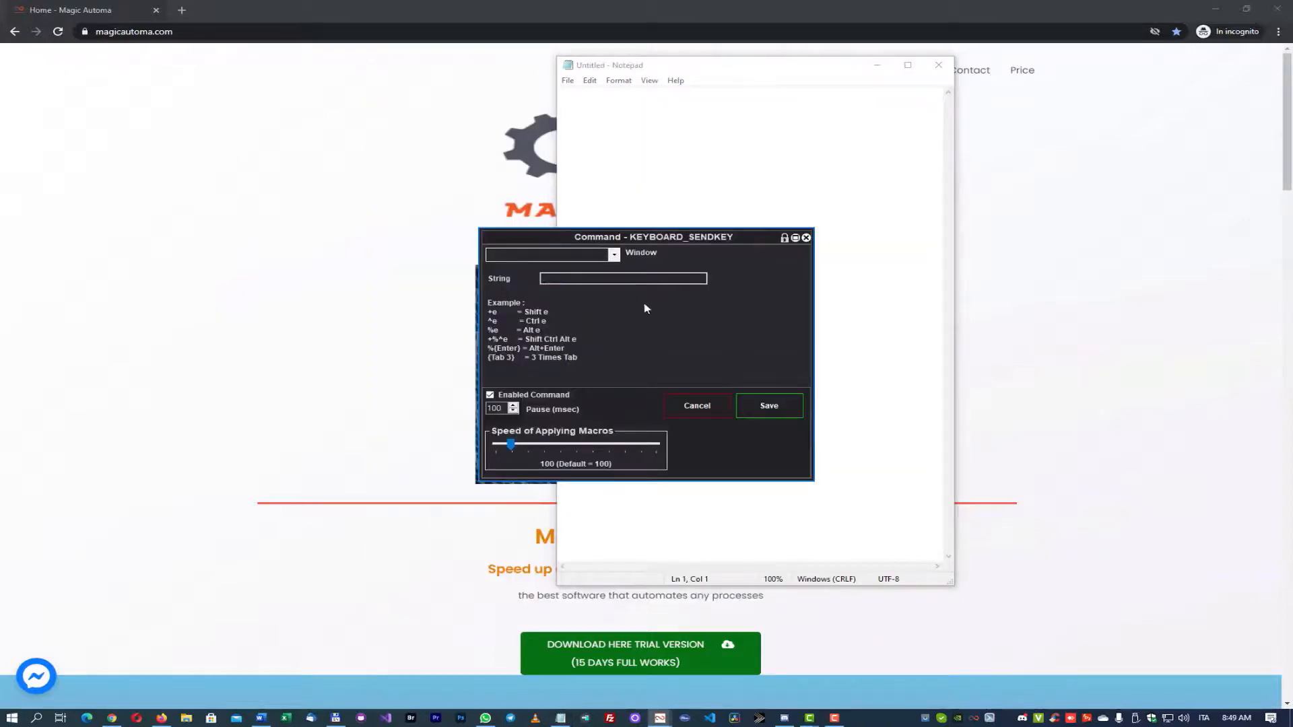
left_click(614, 255)
left_click(522, 326)
left_click(589, 81)
left_click(594, 85)
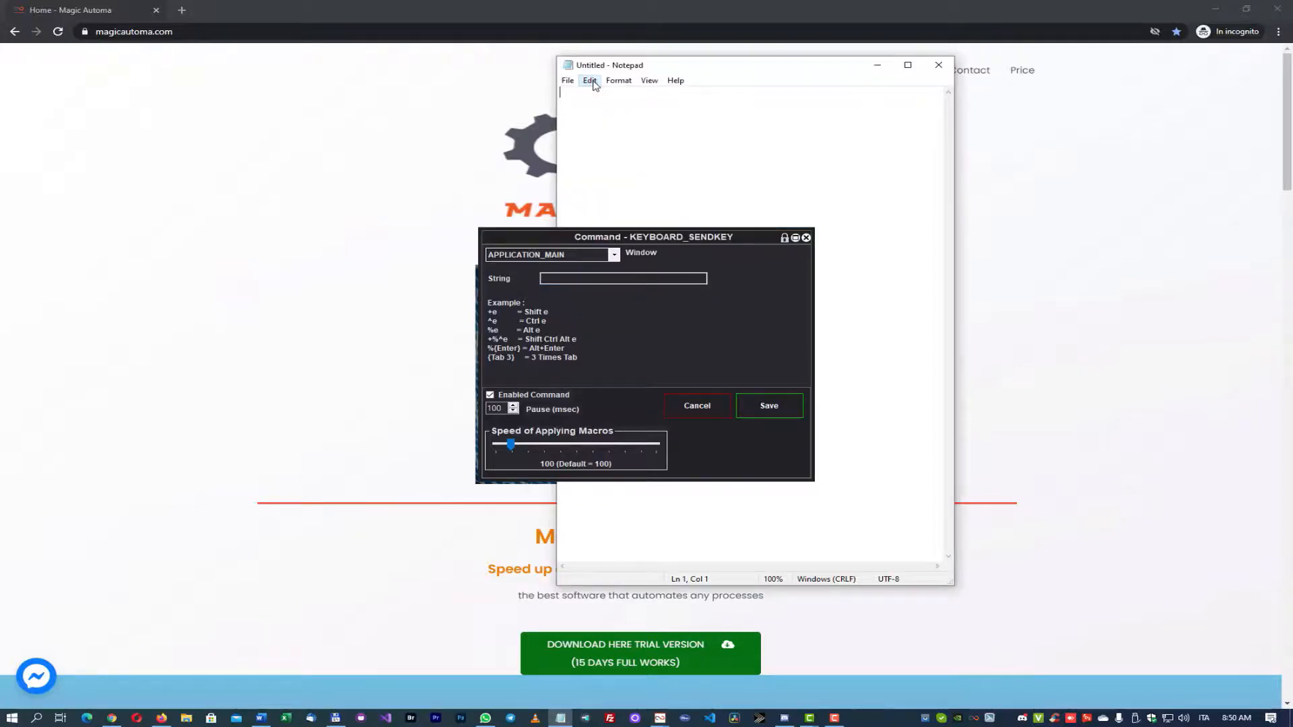
left_click(592, 82)
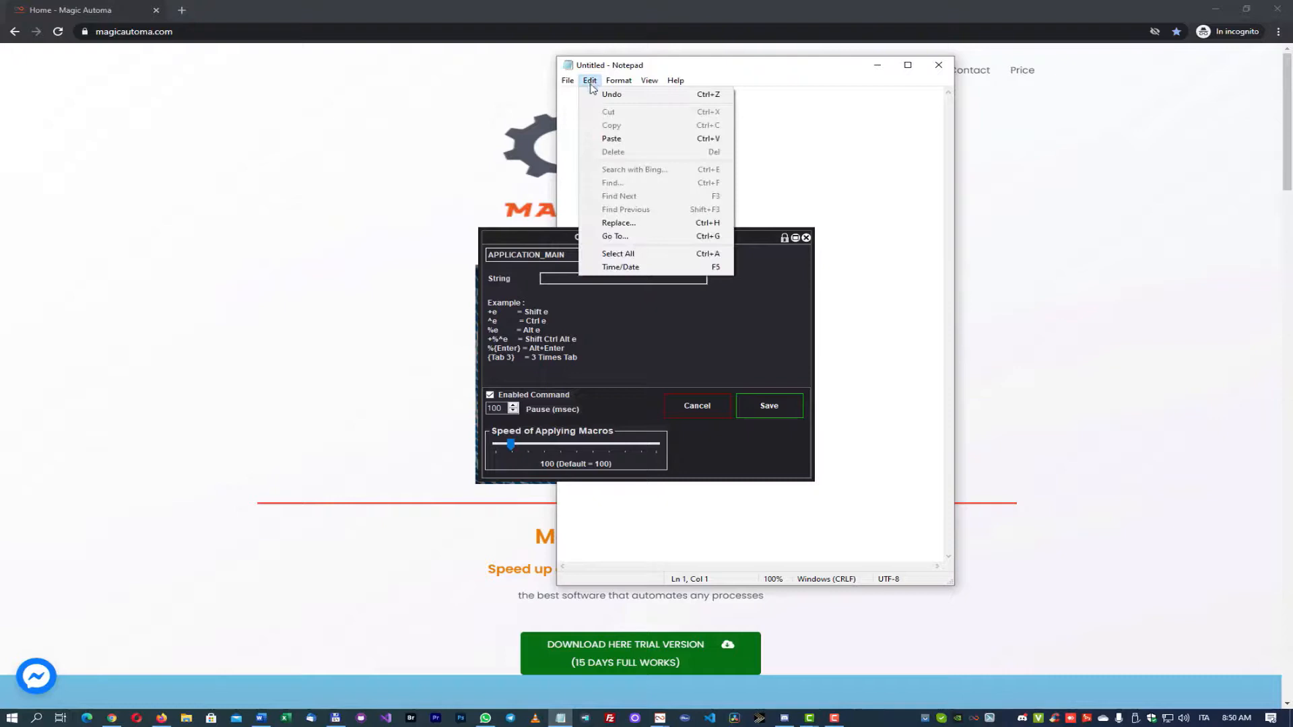
left_click(589, 325)
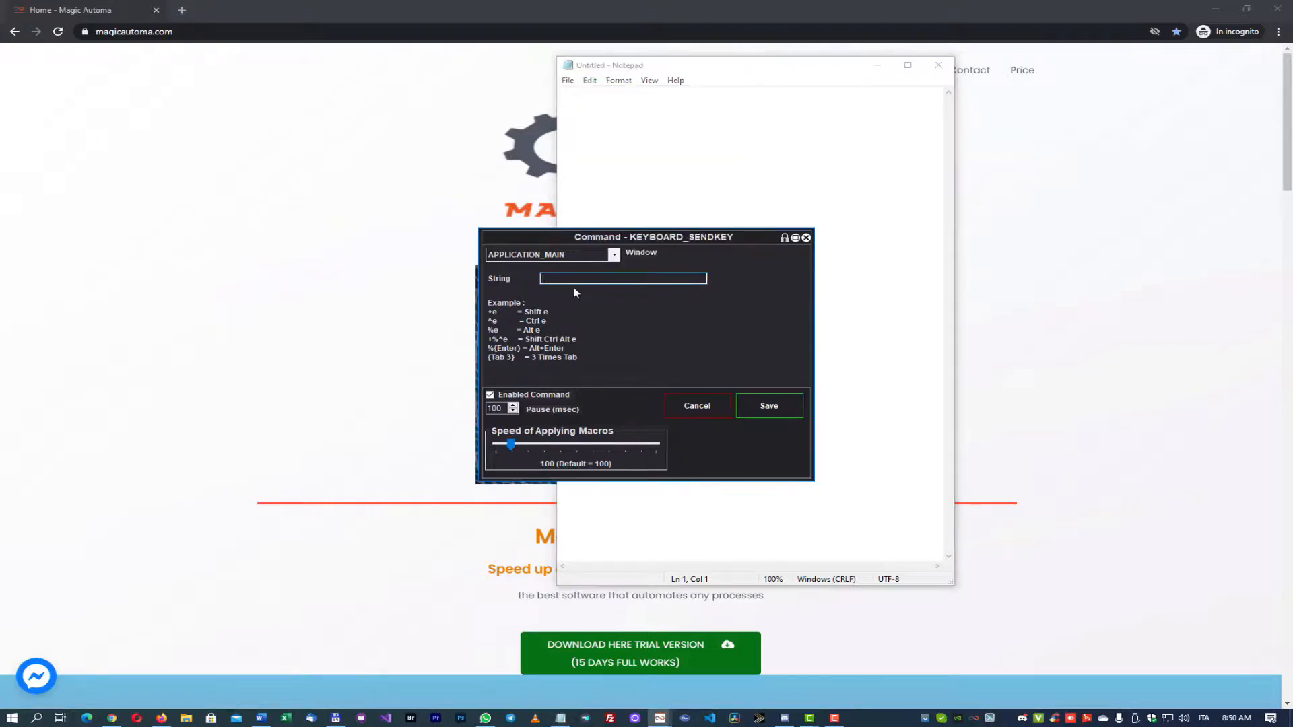
type("%e")
left_click(769, 405)
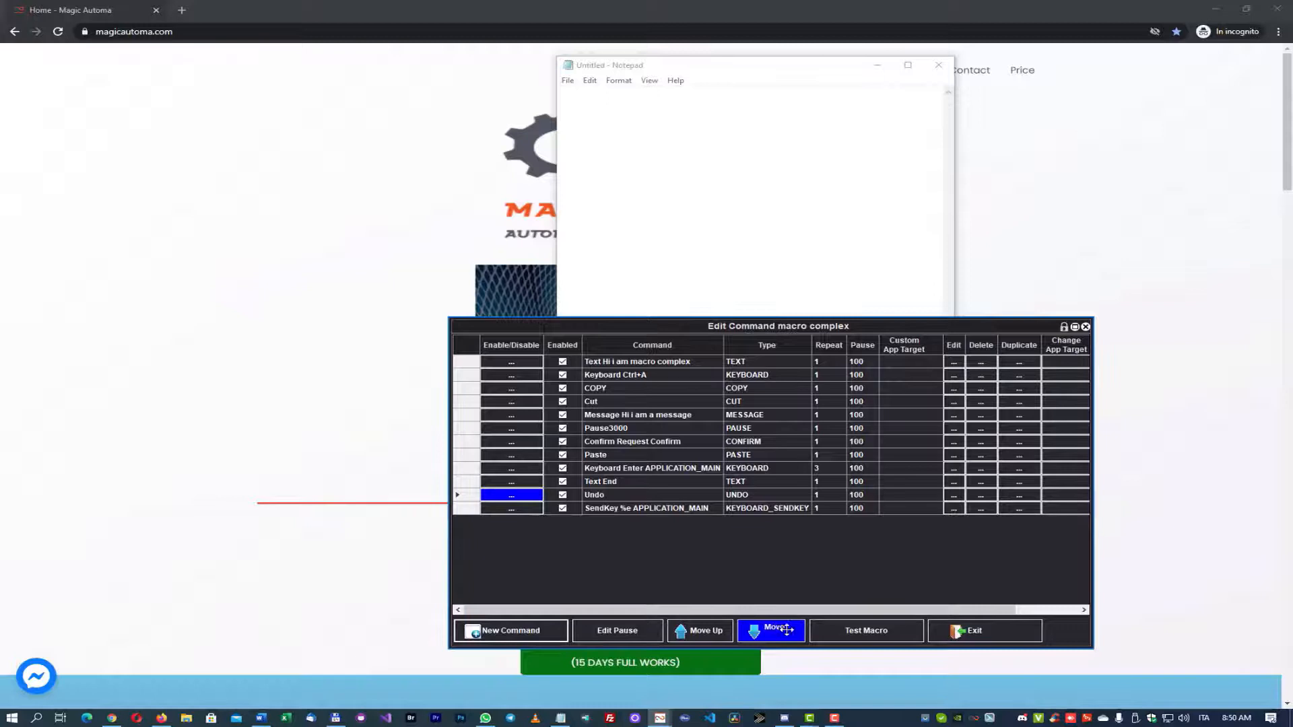
Test the macro with the %e command, accepting the message and confirmation, and compare with Notepad's Edit menu.
left_click(853, 631)
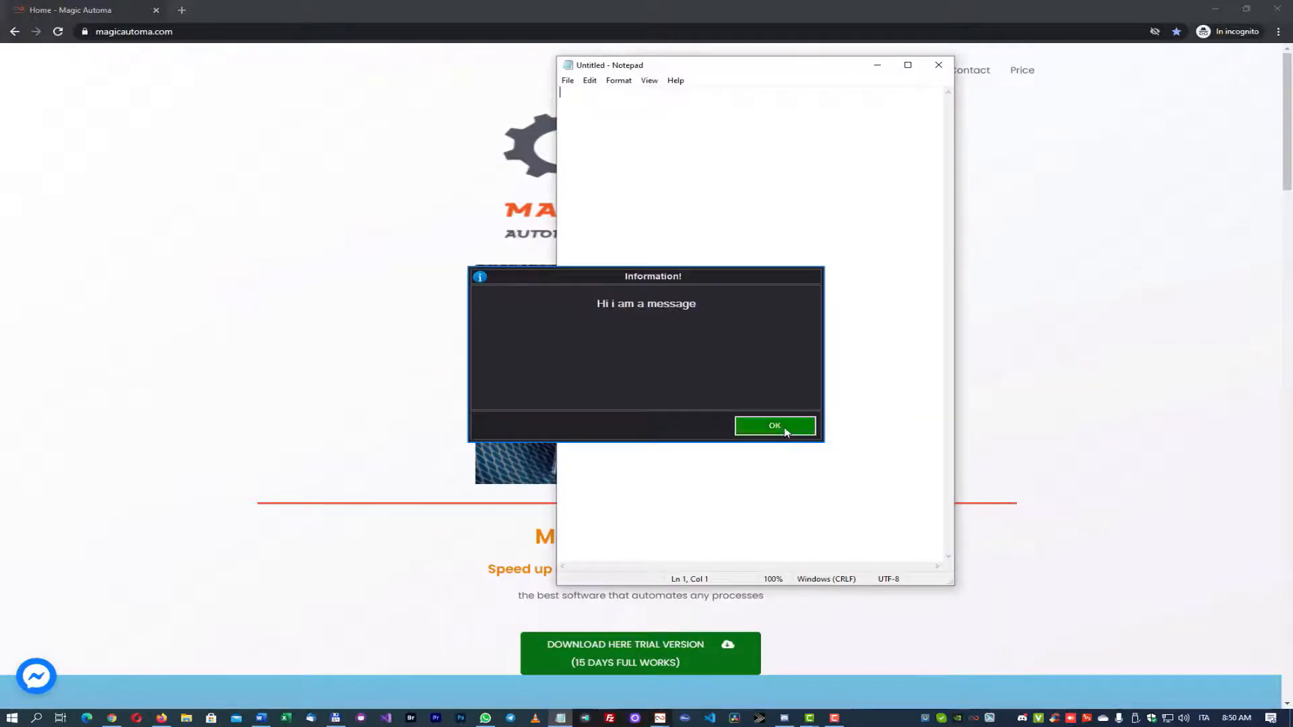
left_click(787, 432)
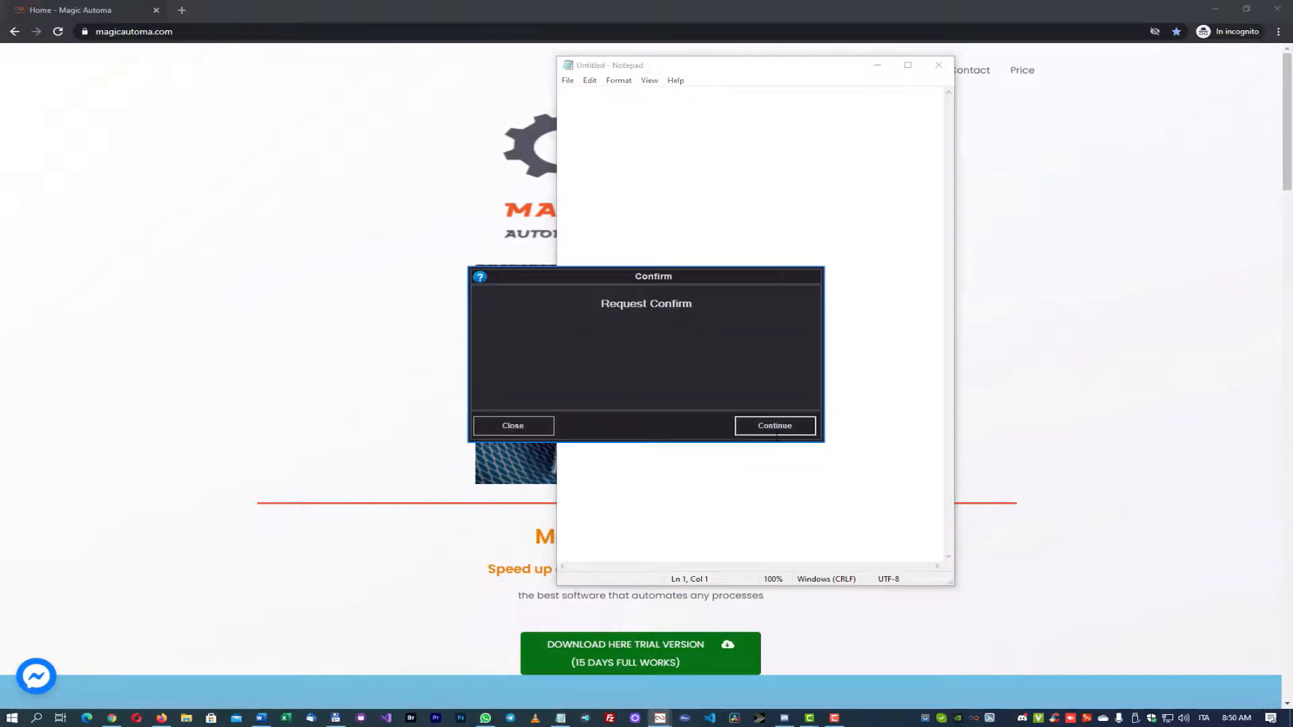
left_click(775, 425)
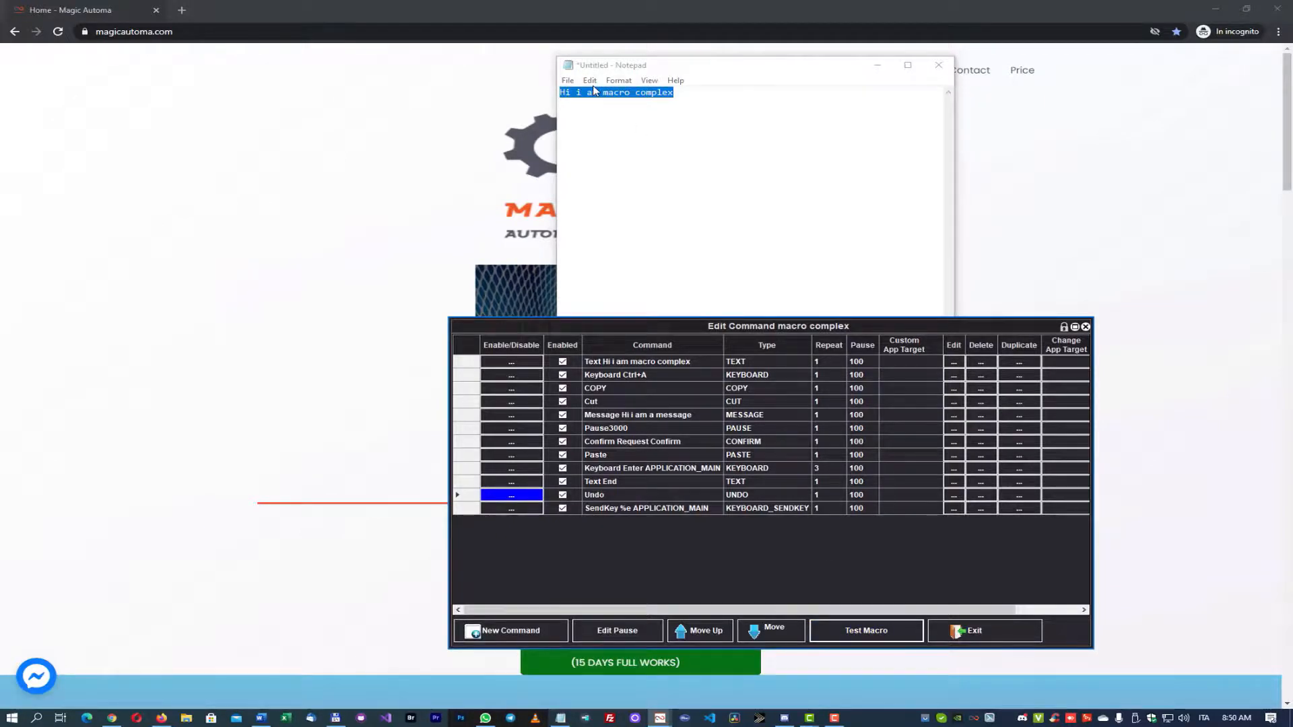
left_click(589, 82)
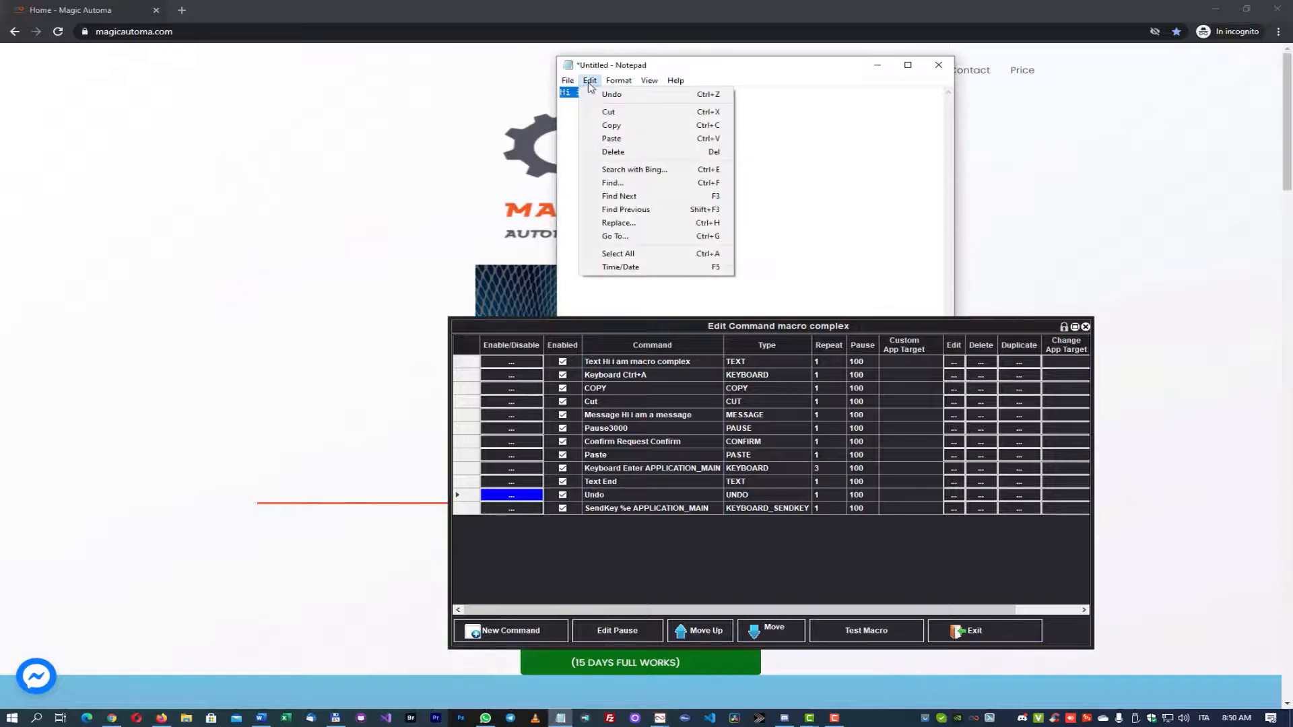
left_click(590, 83)
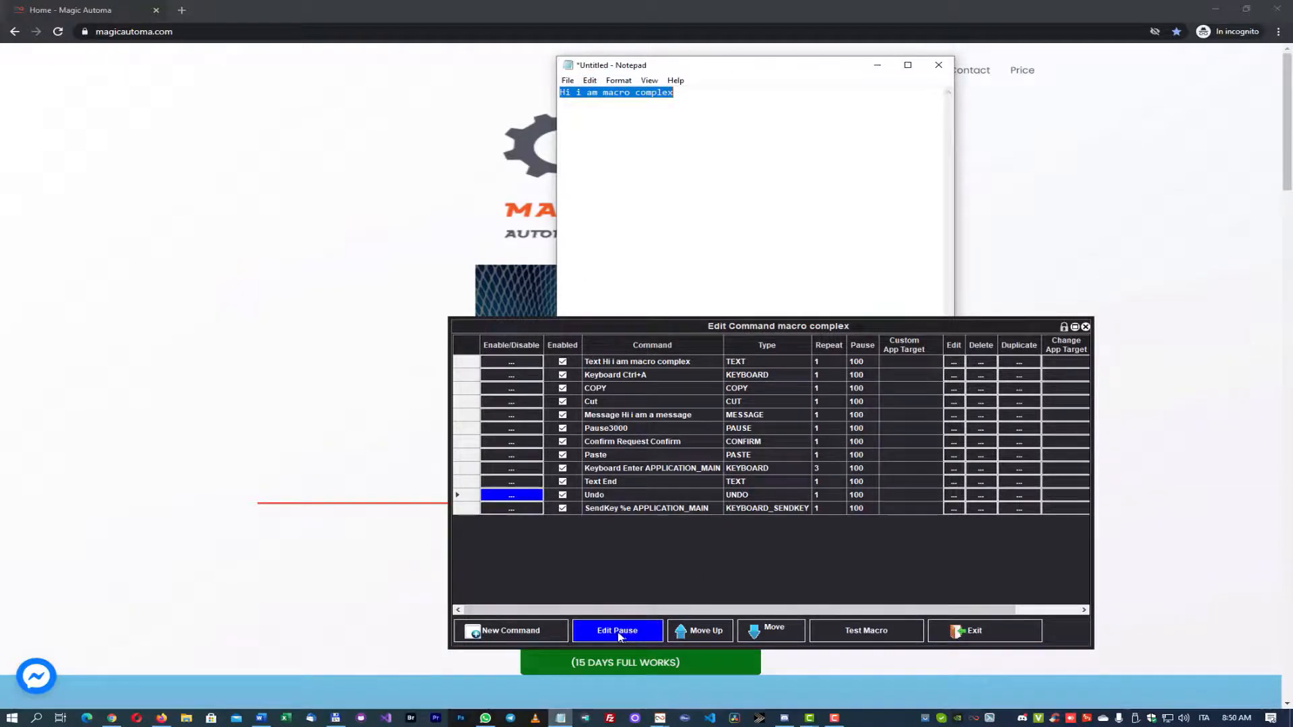
Add another KEYBOARD_SENDKEY command to the macro with the string {Tab 3}.
left_click(527, 633)
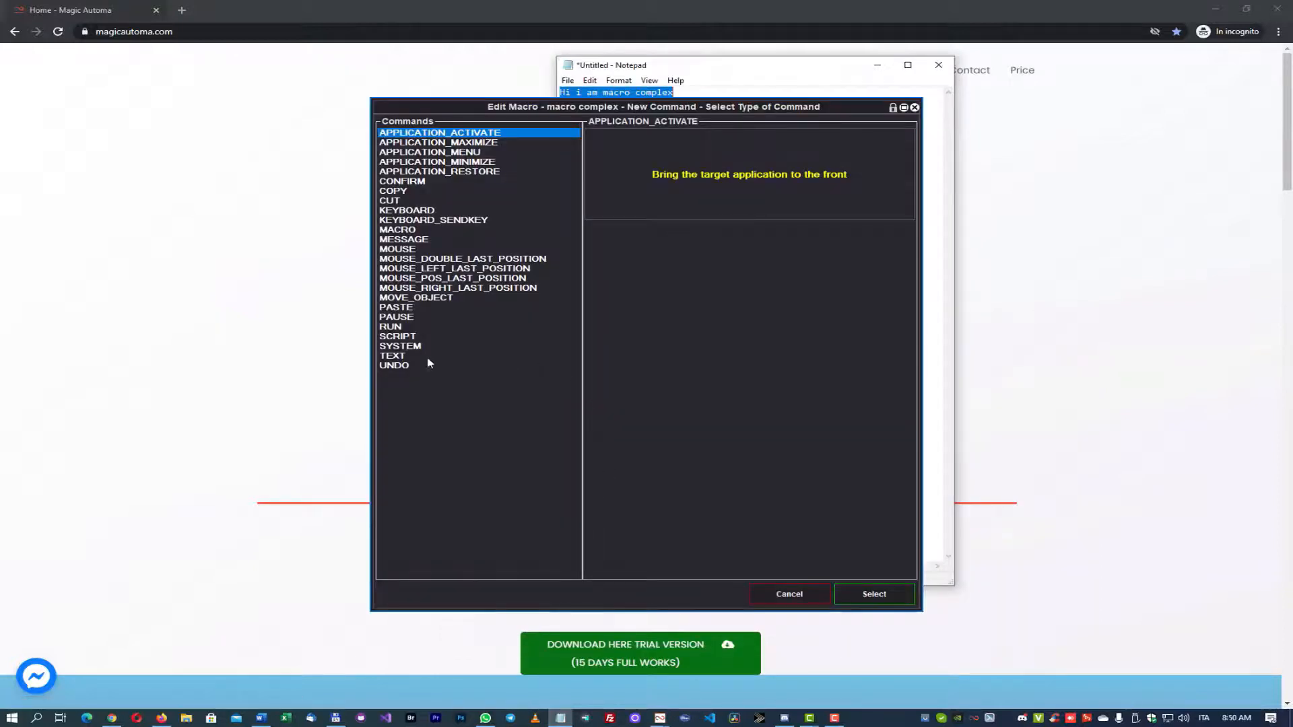
left_click(444, 221)
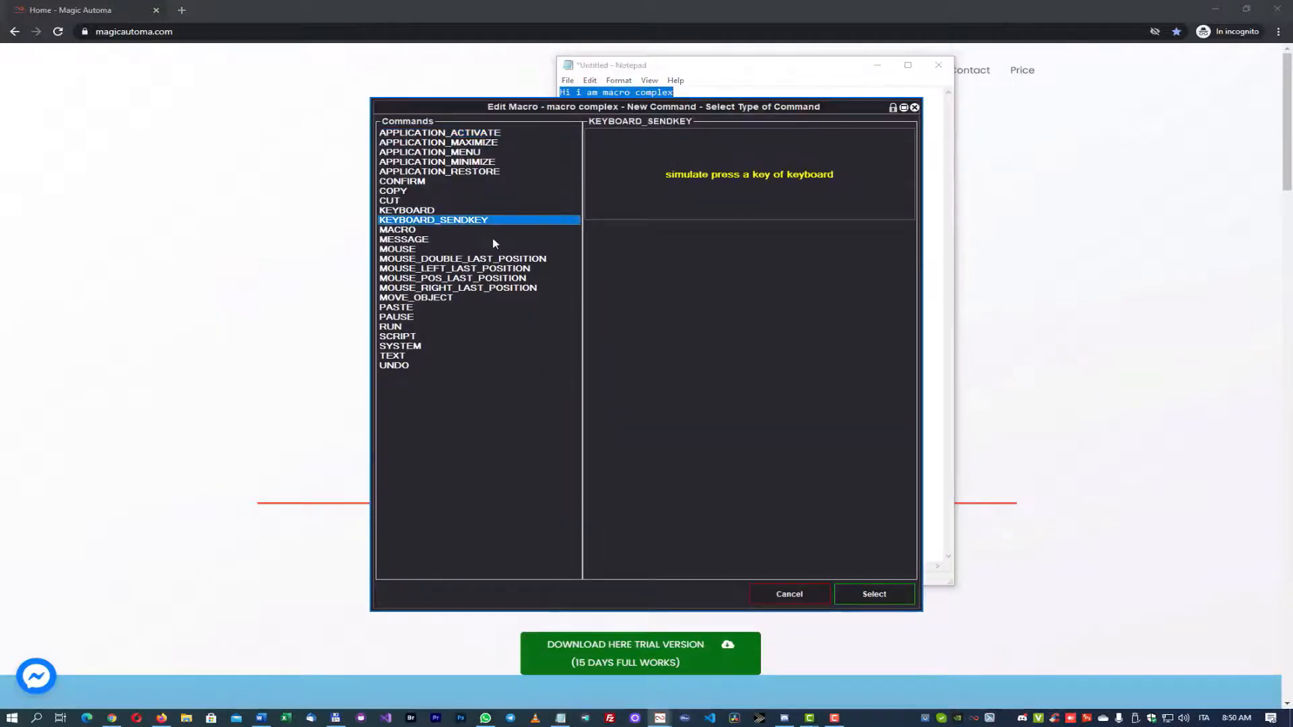
left_click(853, 594)
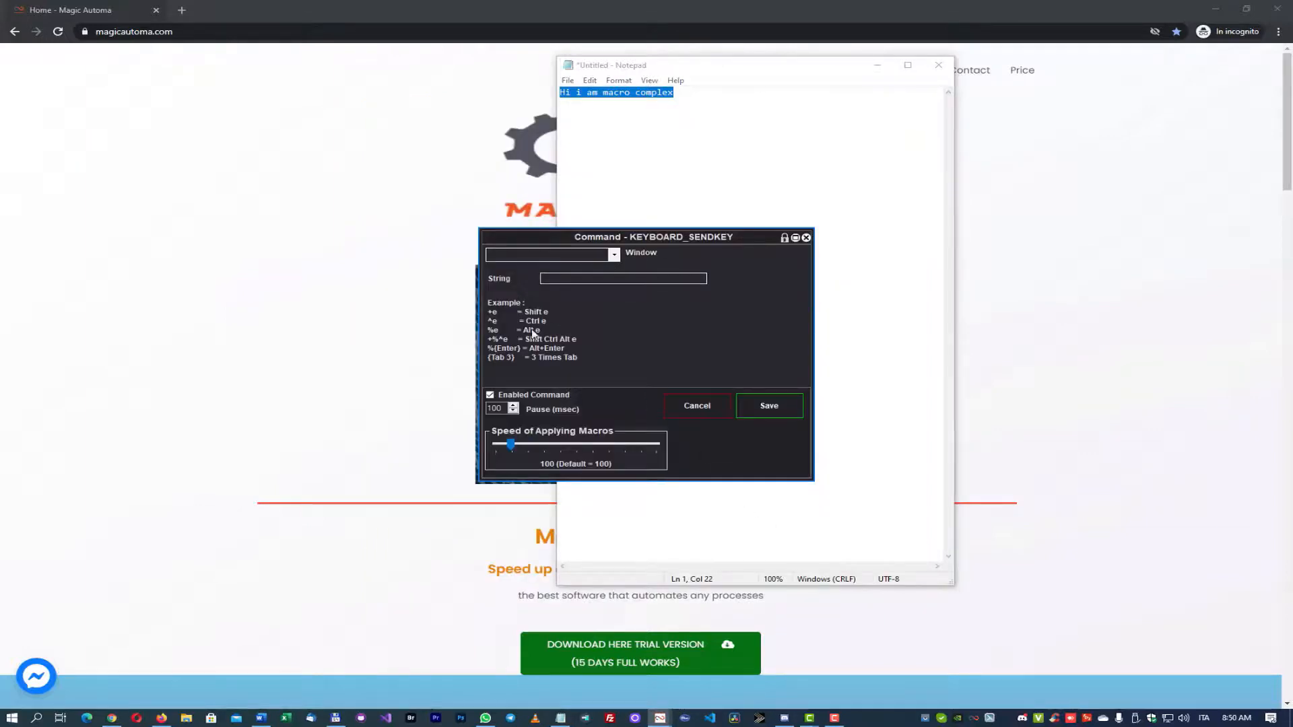
left_click(592, 279)
type("{")
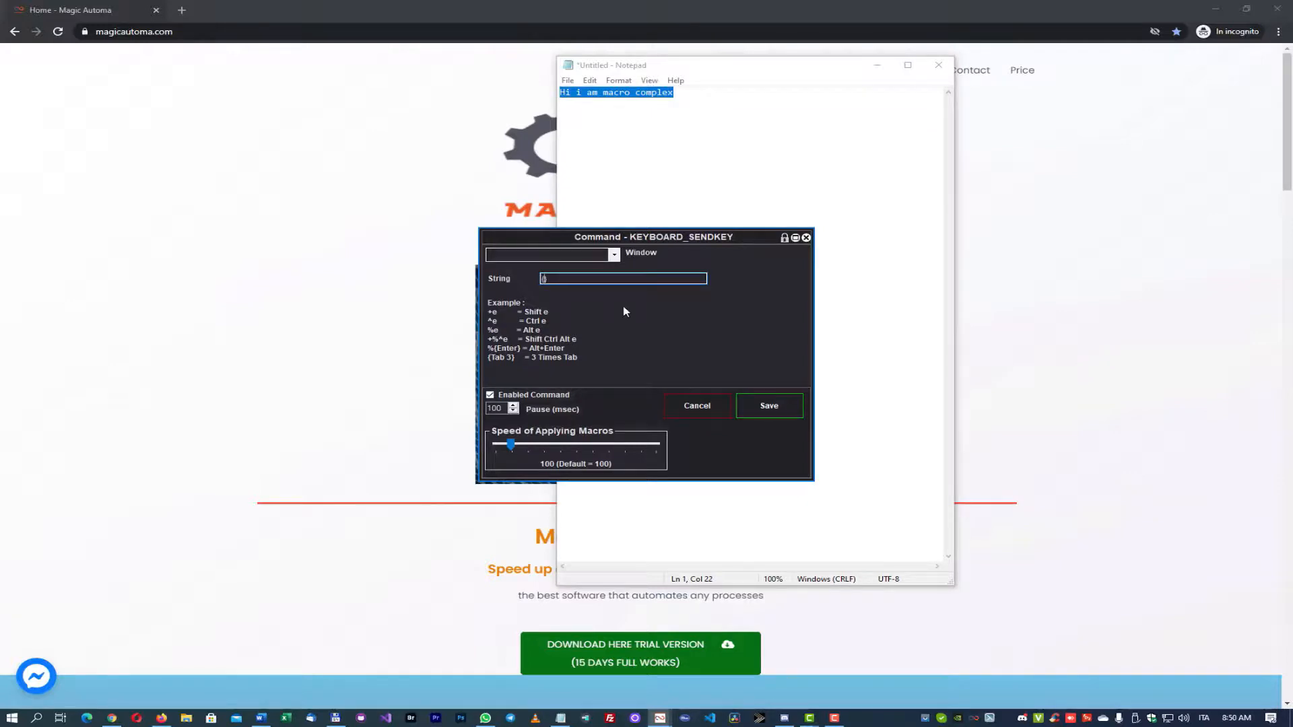
type("Tab 3")
left_click(775, 407)
Test the complete macro, accepting its message and confirmation, and apply the edited "macro complex" button.
left_click(851, 633)
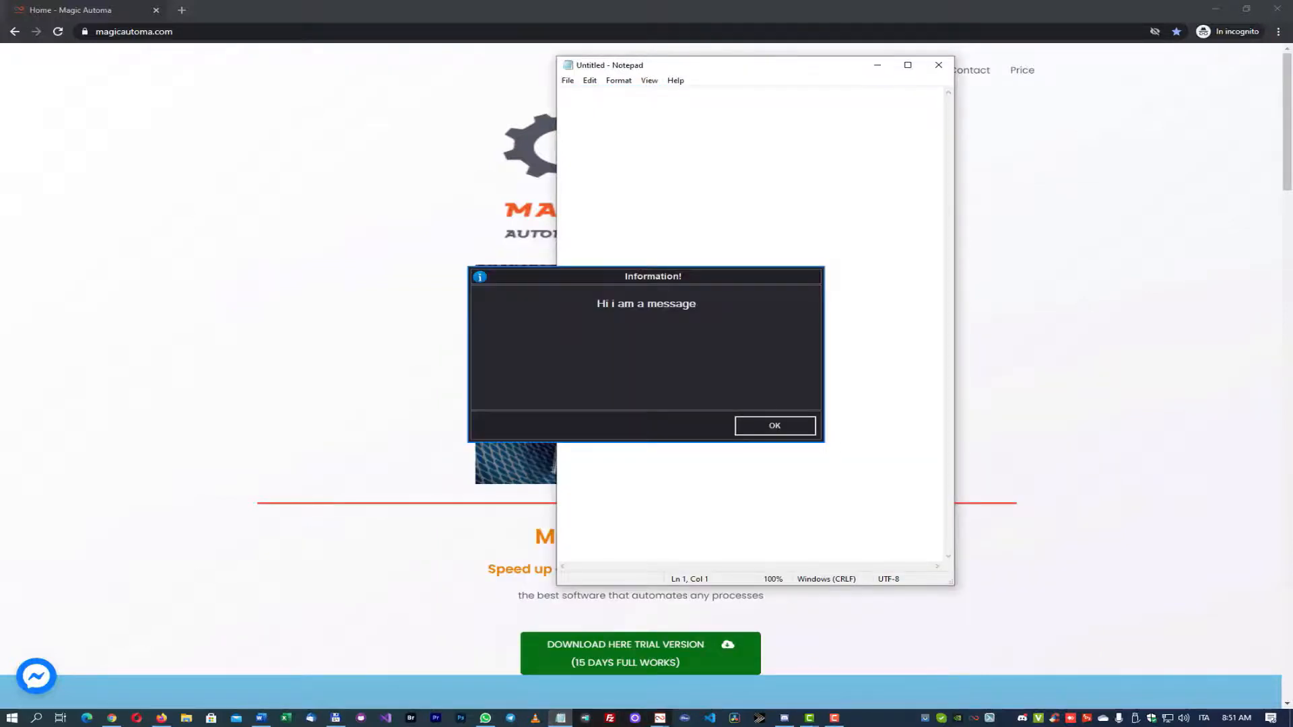
left_click(773, 425)
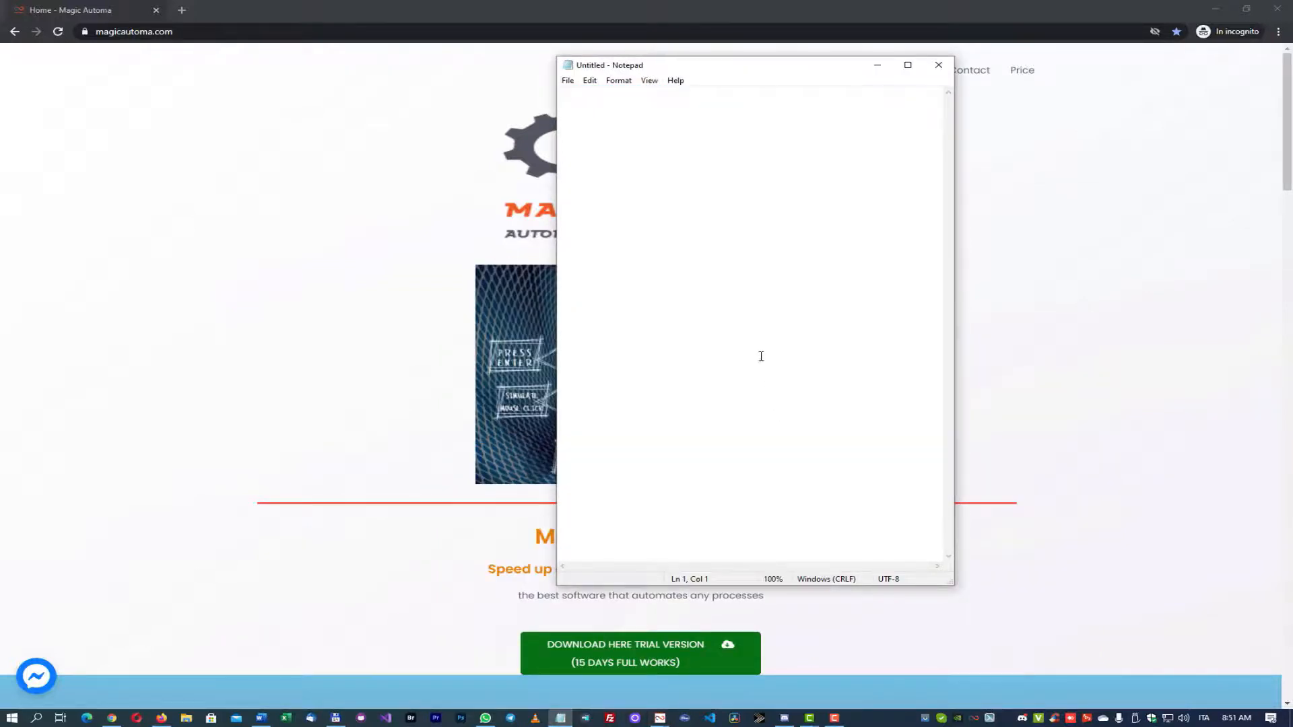
left_click(774, 425)
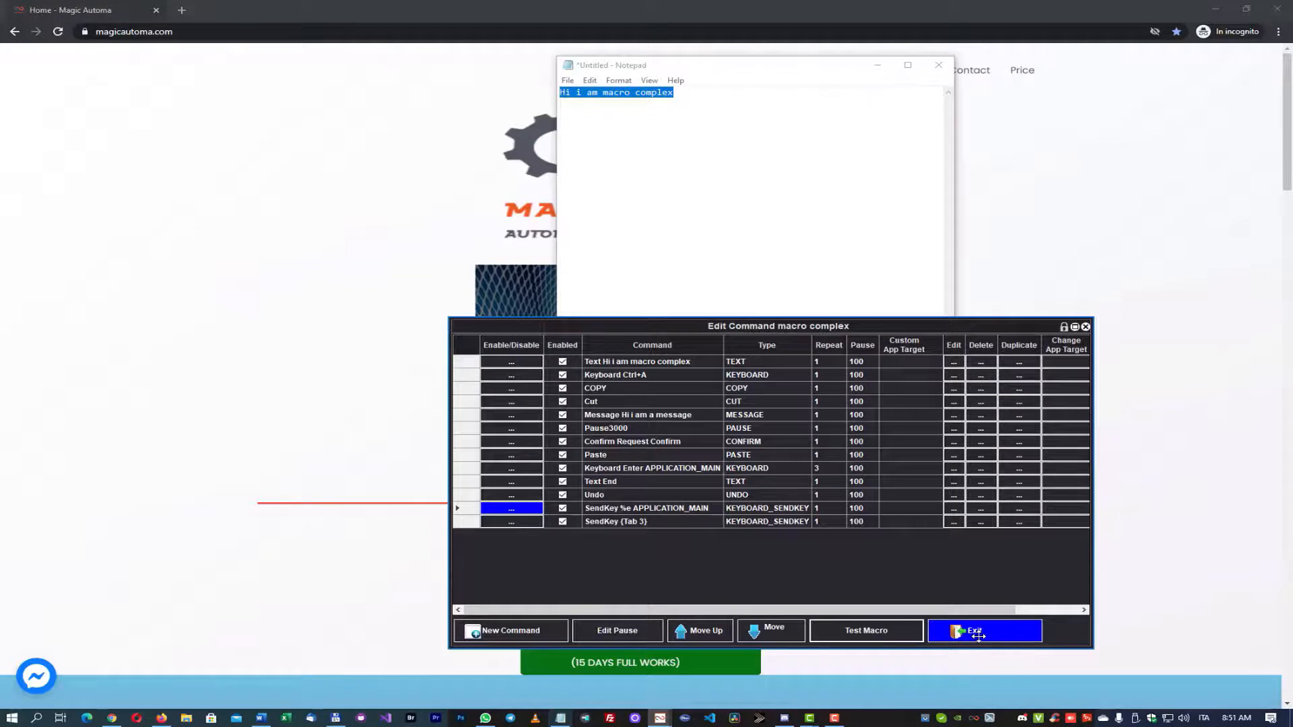
left_click(978, 635)
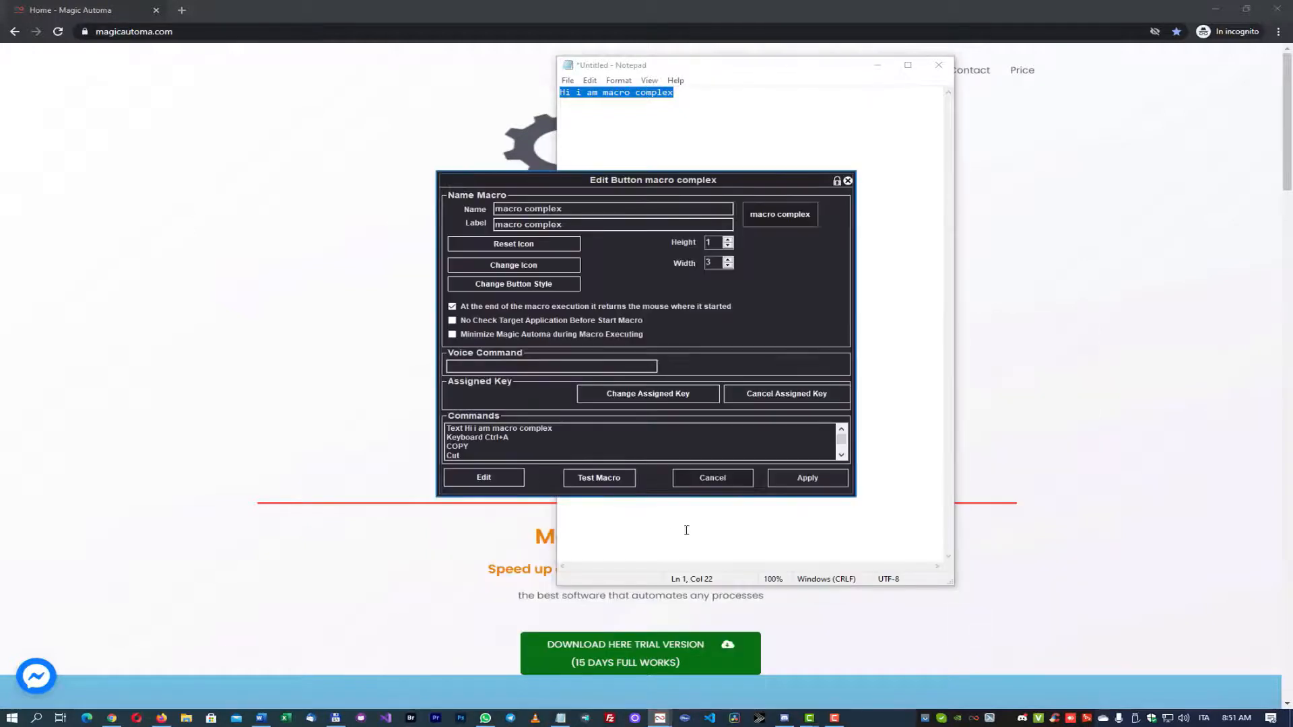
left_click(775, 484)
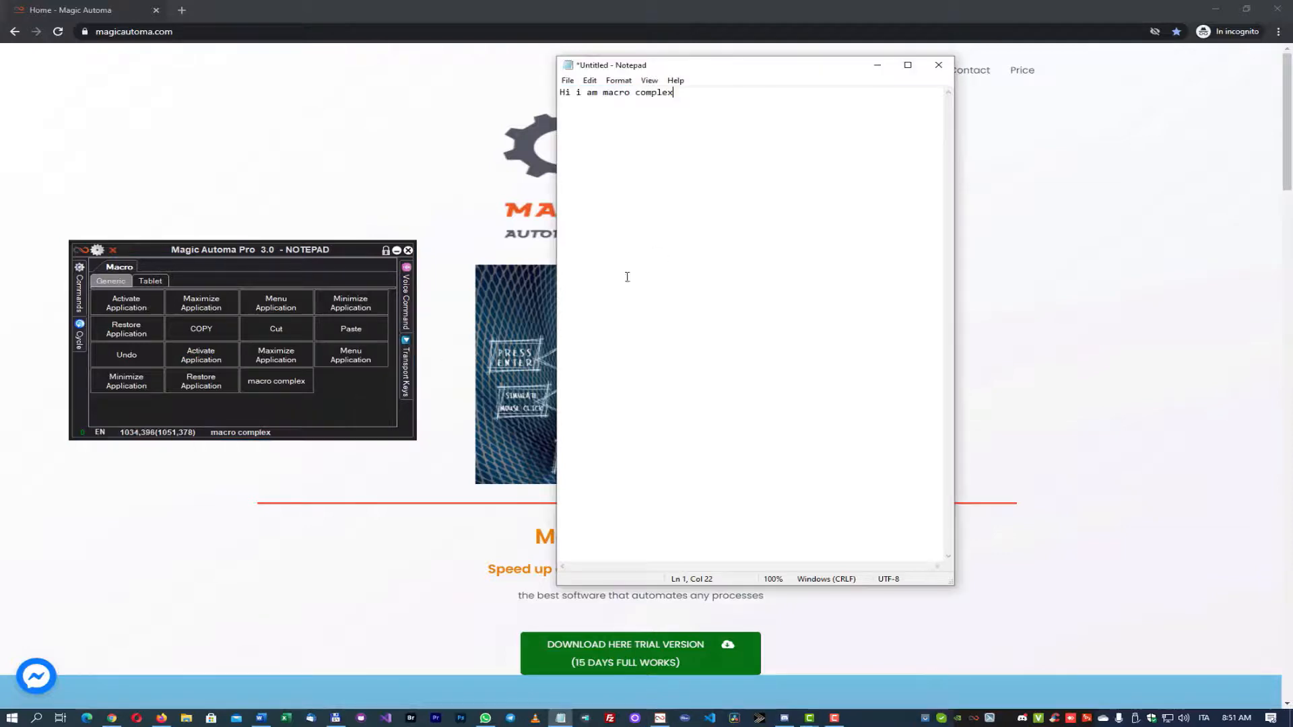
right_click(338, 392)
left_click(370, 414)
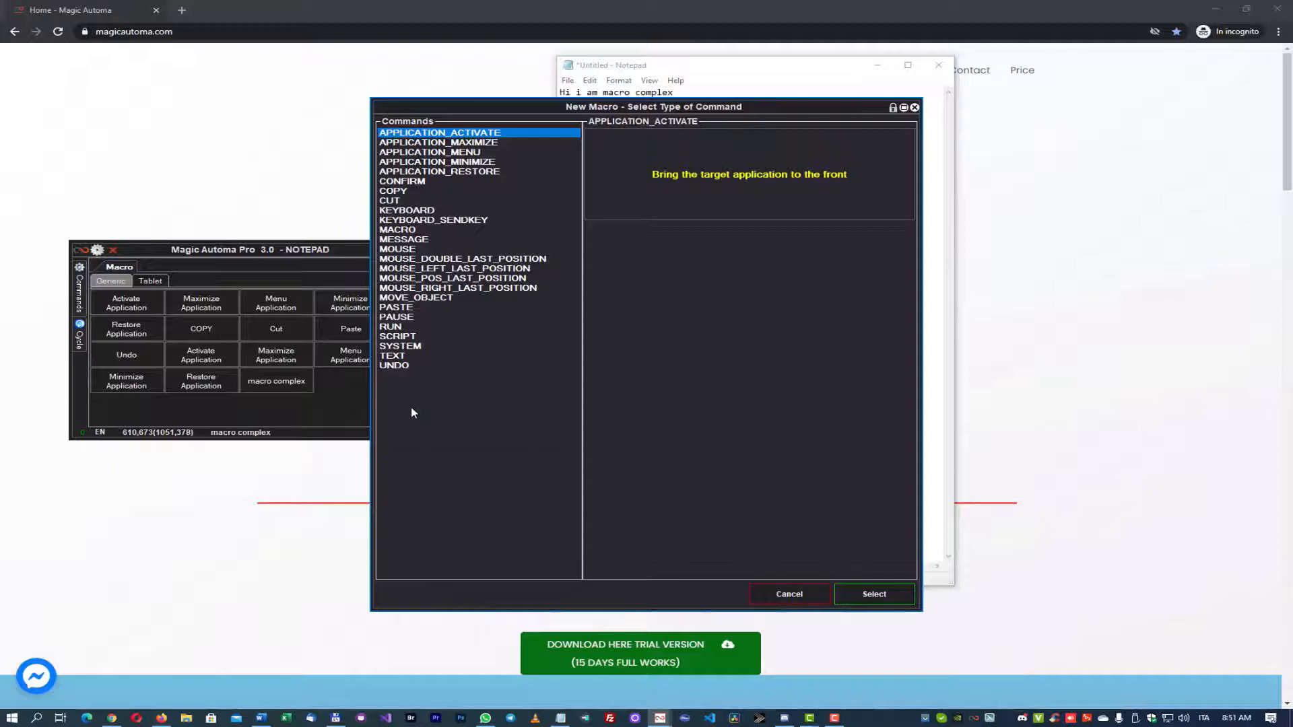
left_click(395, 329)
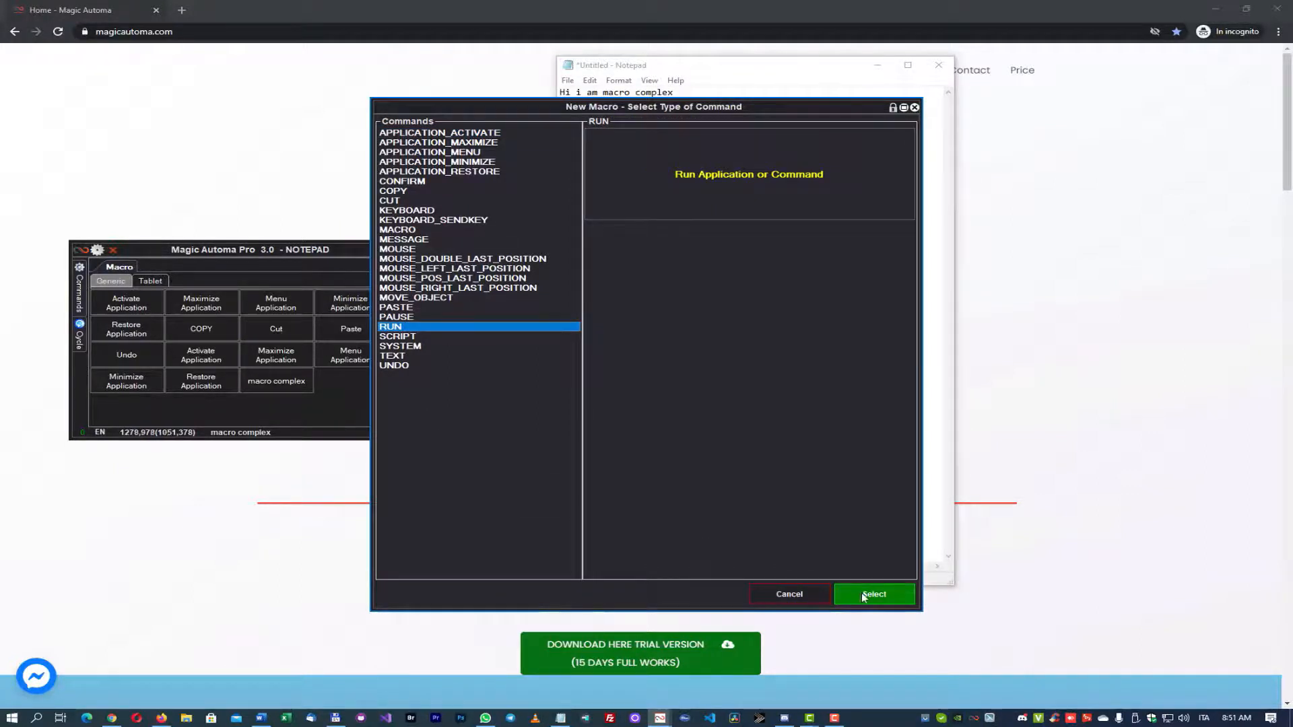
left_click(865, 596)
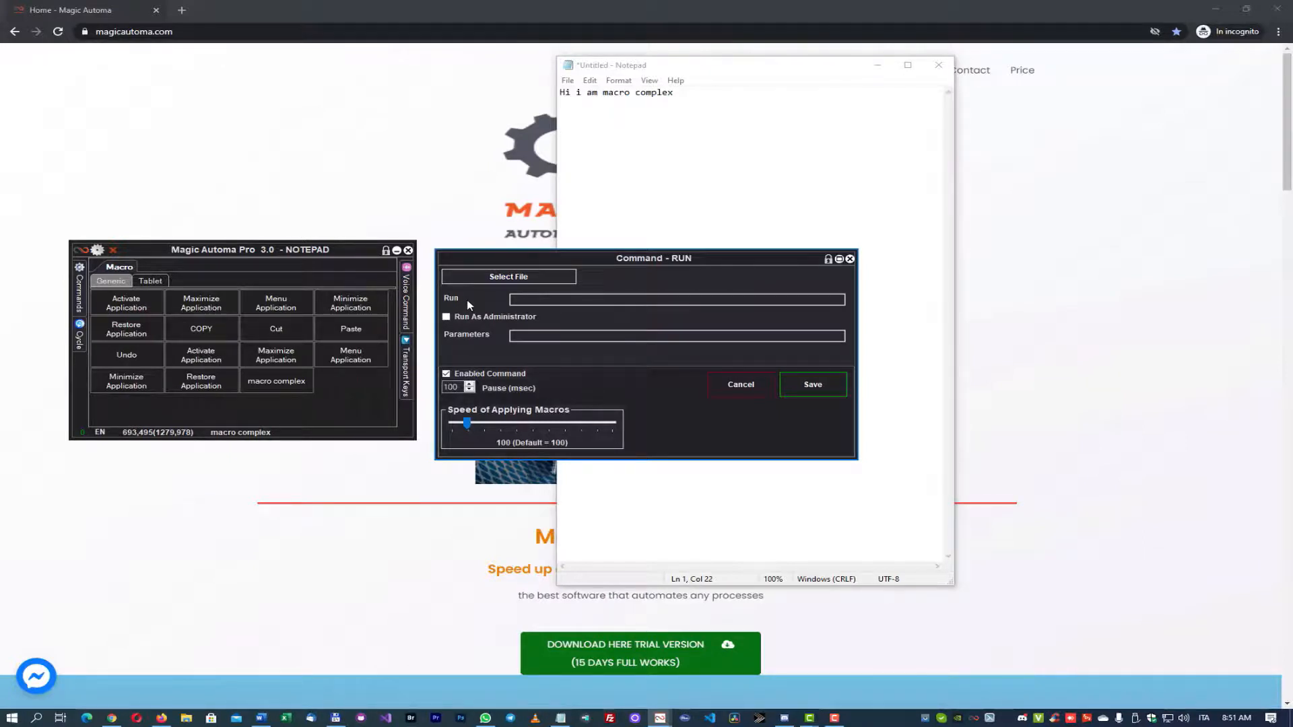
left_click(528, 305)
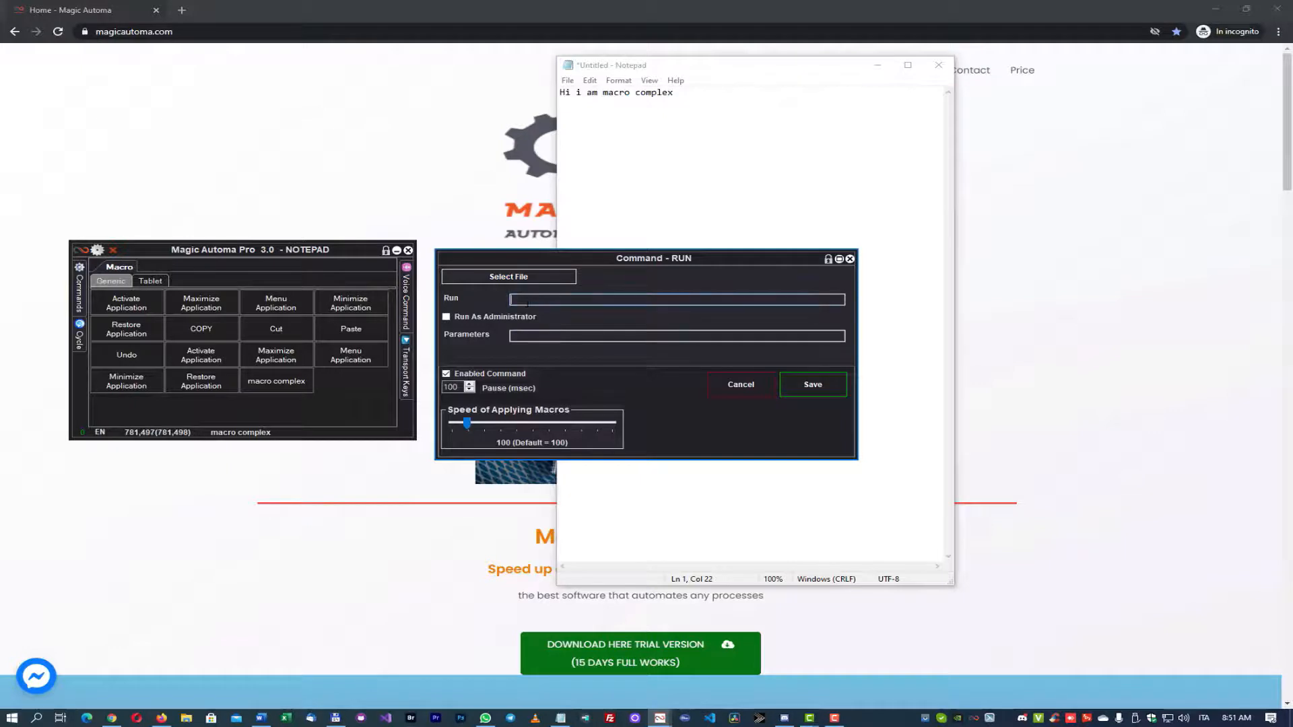
type("www")
type("w")
type(".magi")
type("cautoma.com")
left_click(813, 384)
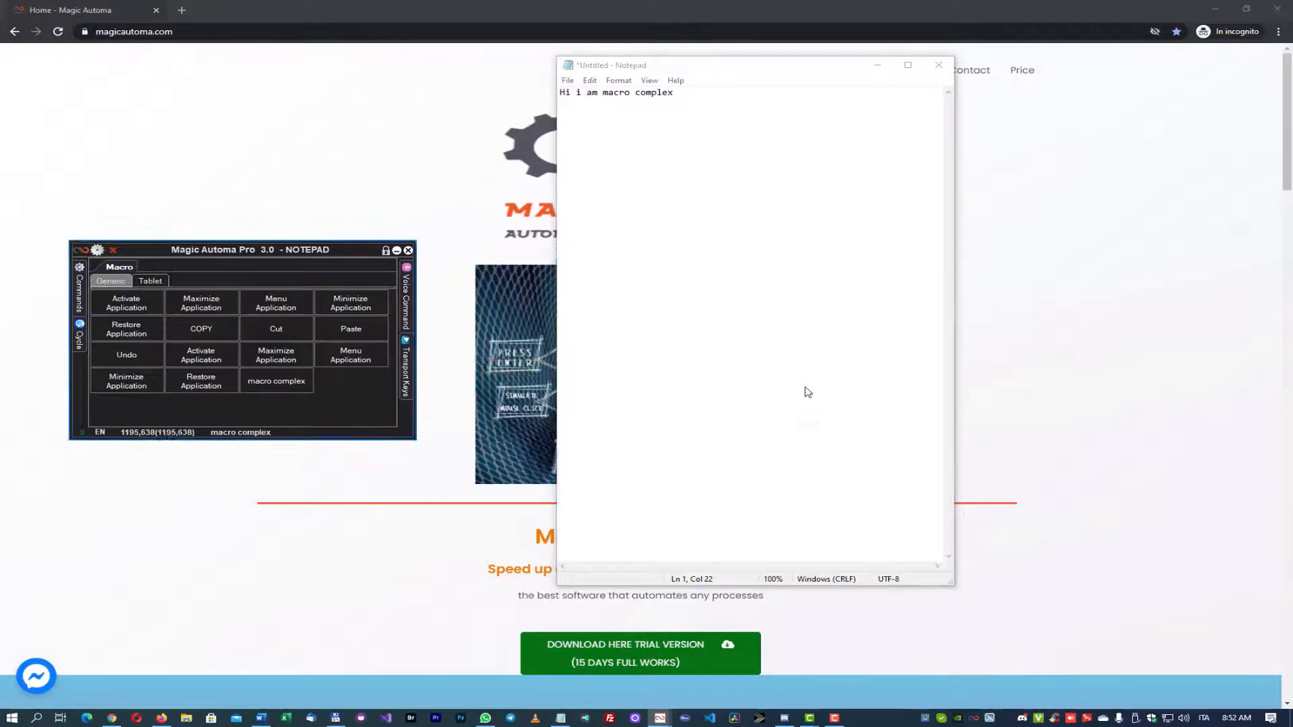
left_click(807, 478)
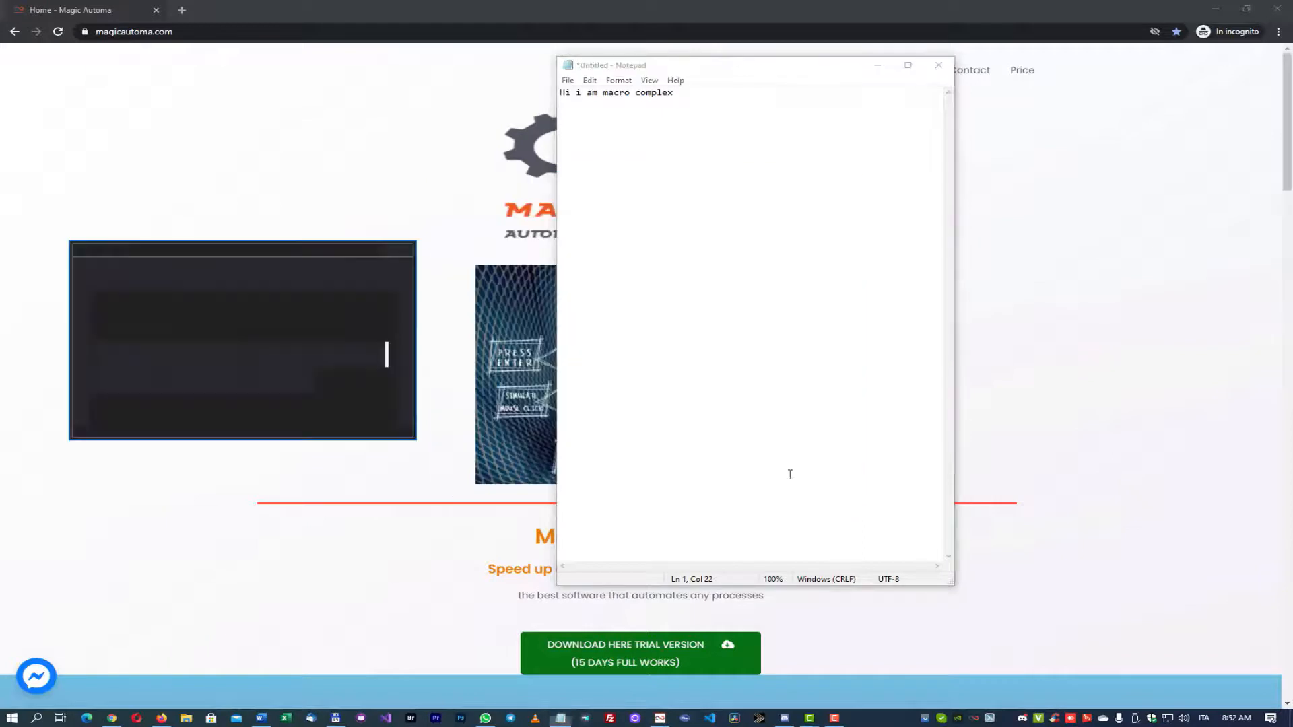
left_click(343, 389)
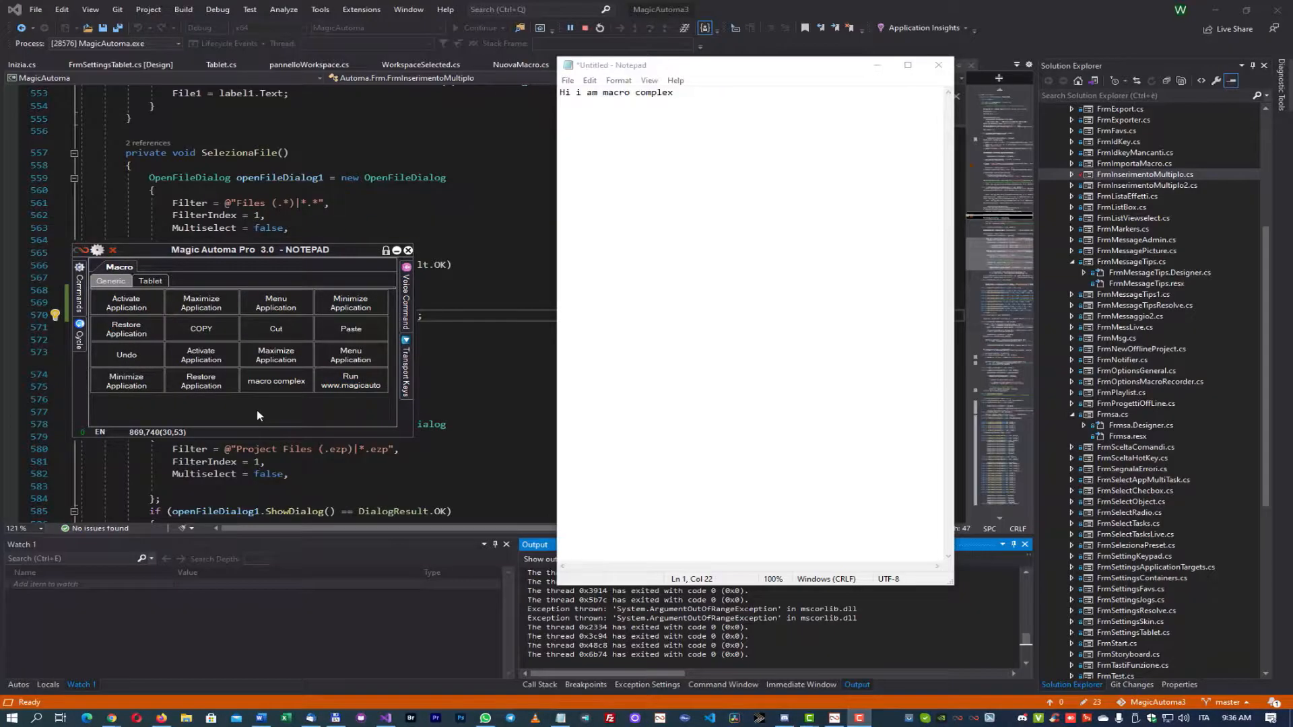
right_click(257, 410)
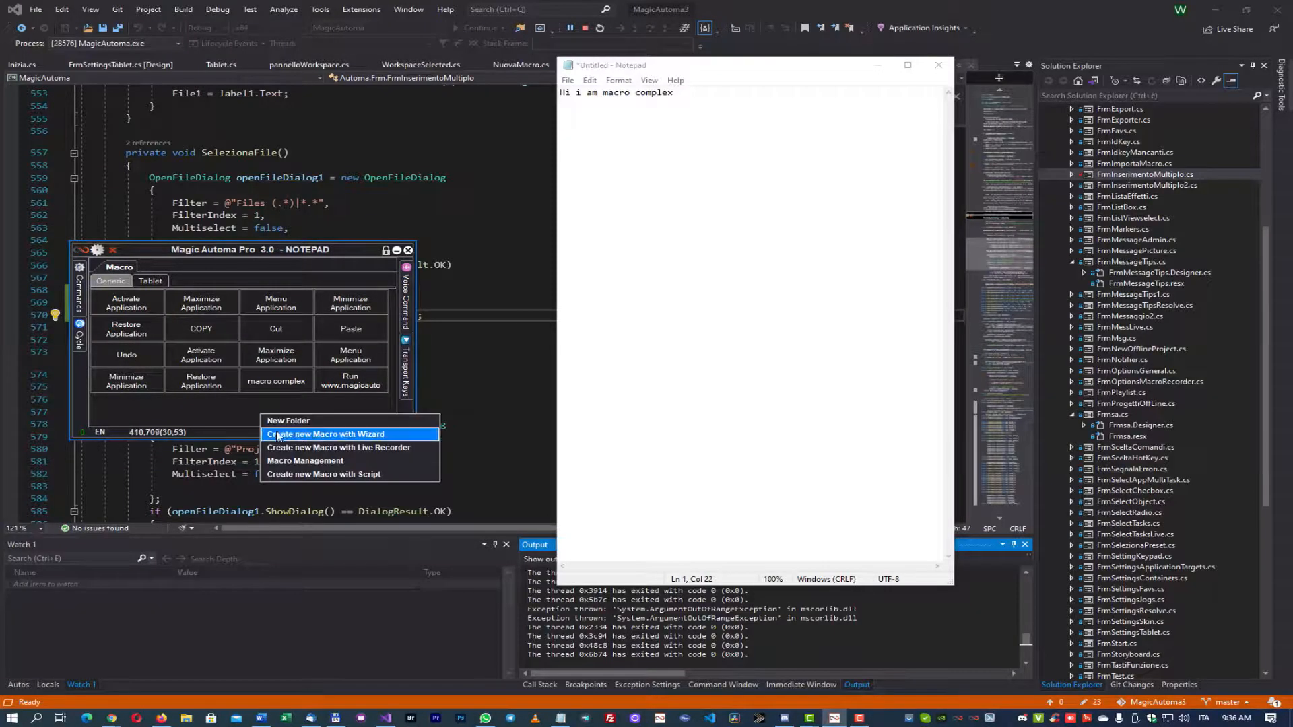
left_click(278, 436)
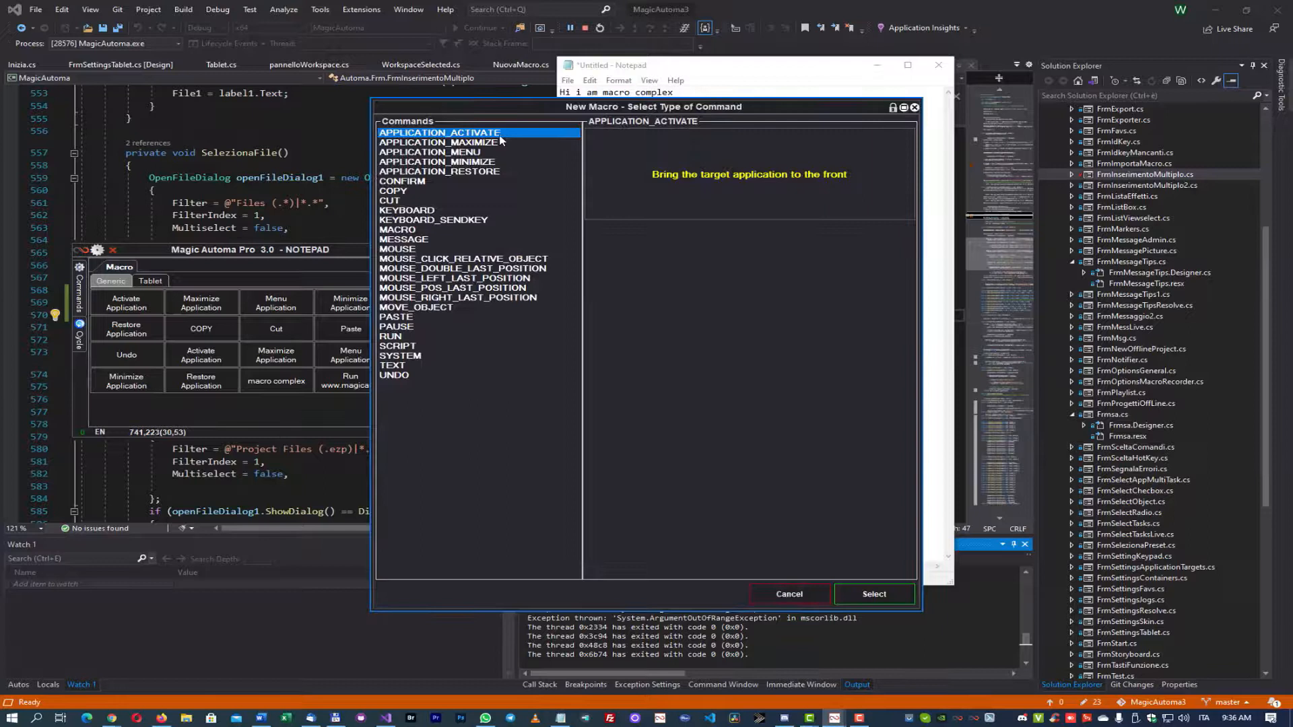
left_click(408, 336)
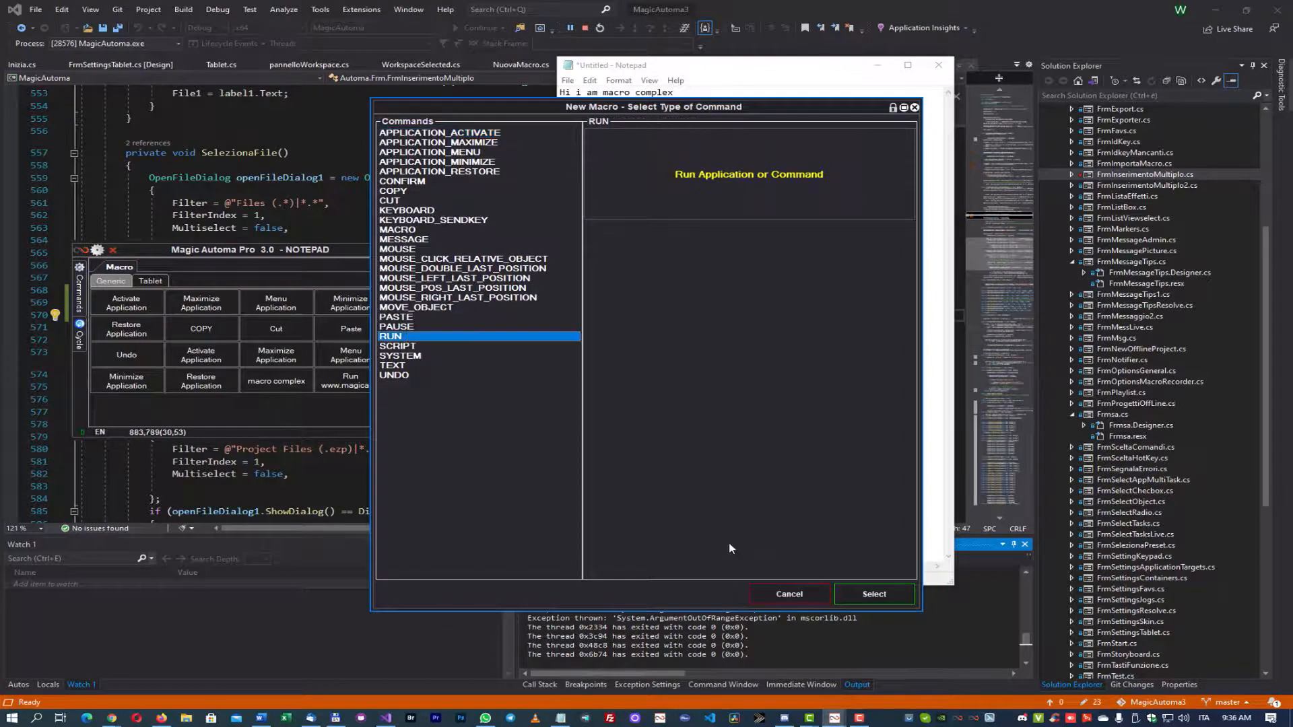
left_click(875, 594)
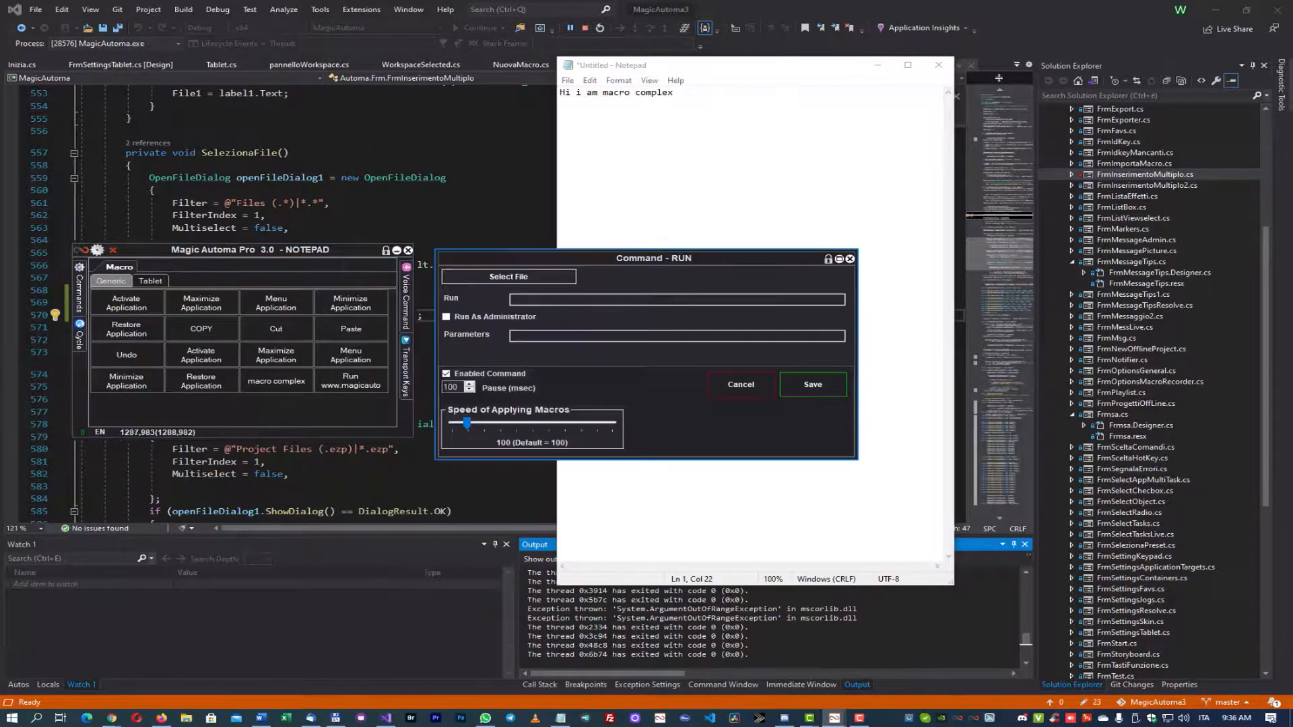
left_click(504, 277)
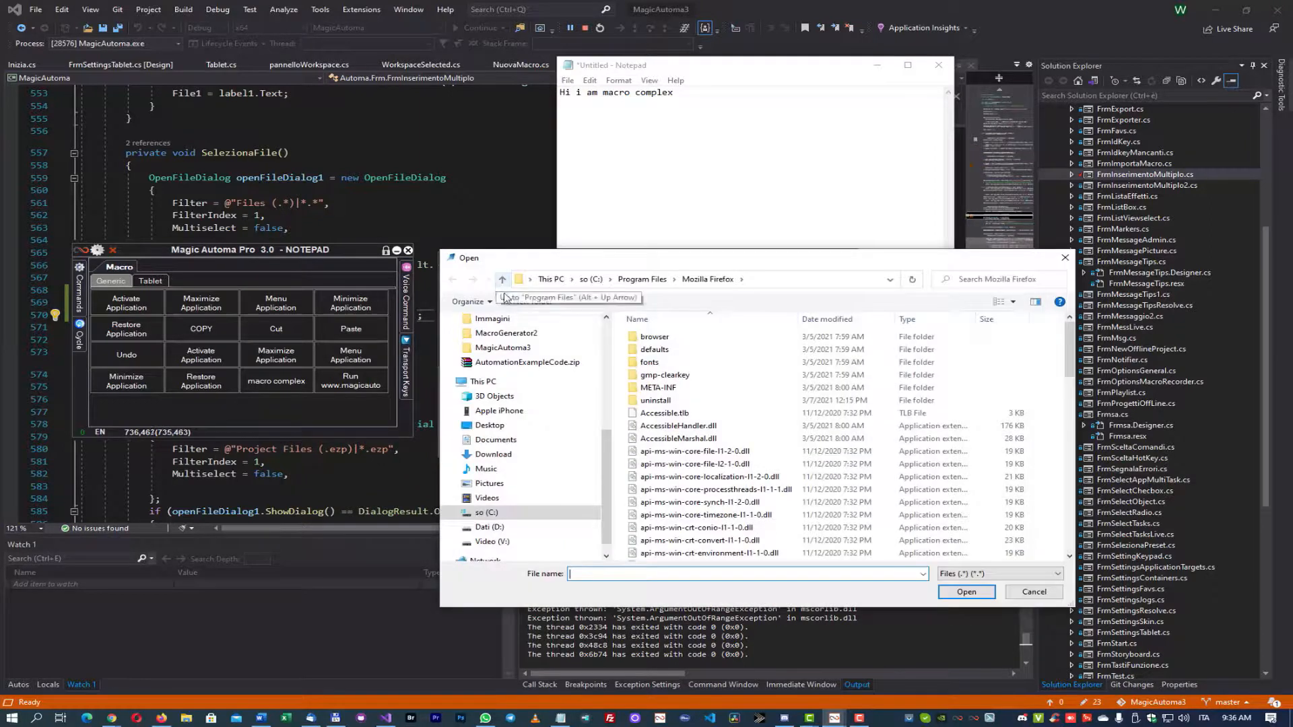
scroll(720, 468, "down", 6)
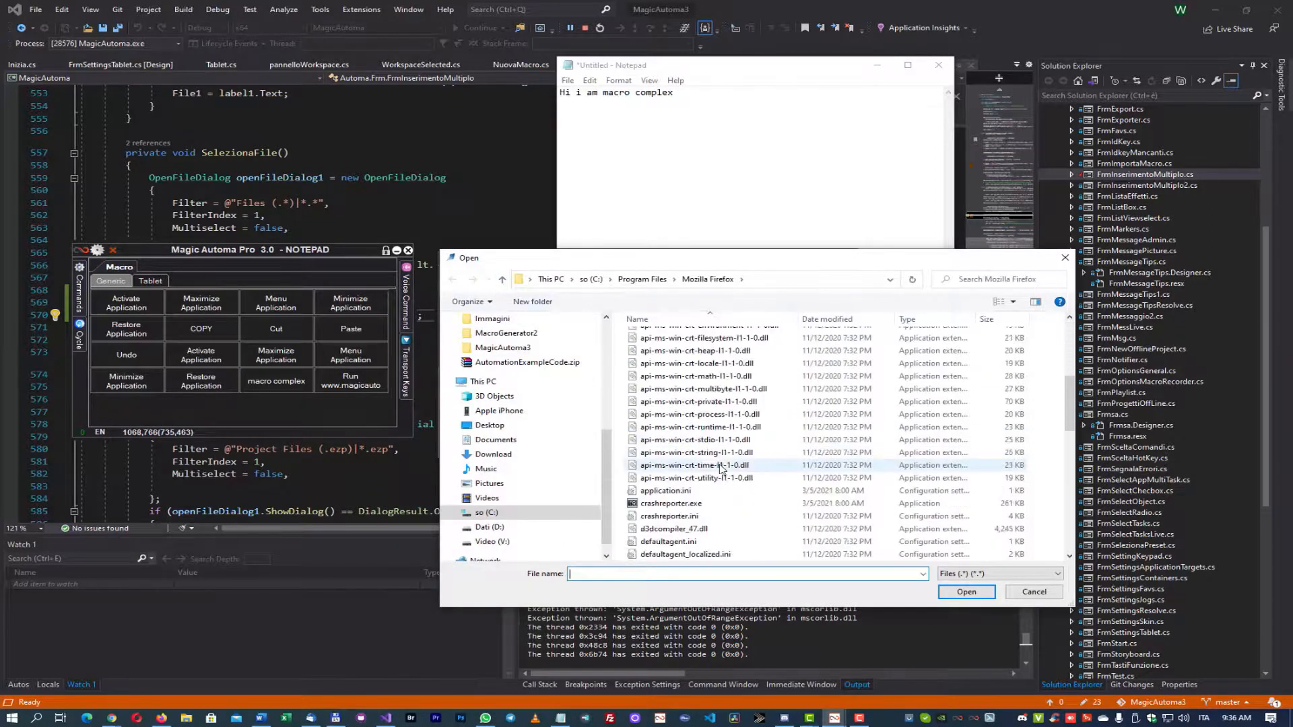
scroll(680, 504, "down", 4)
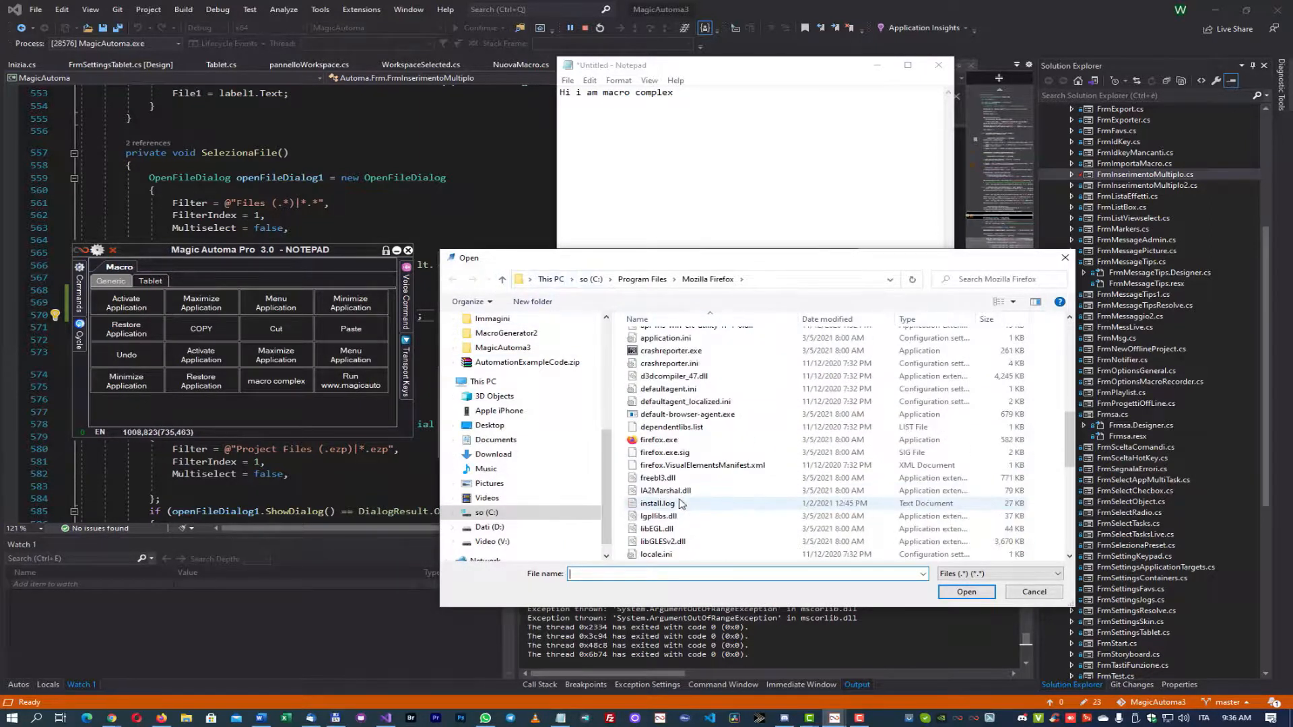
left_click(668, 438)
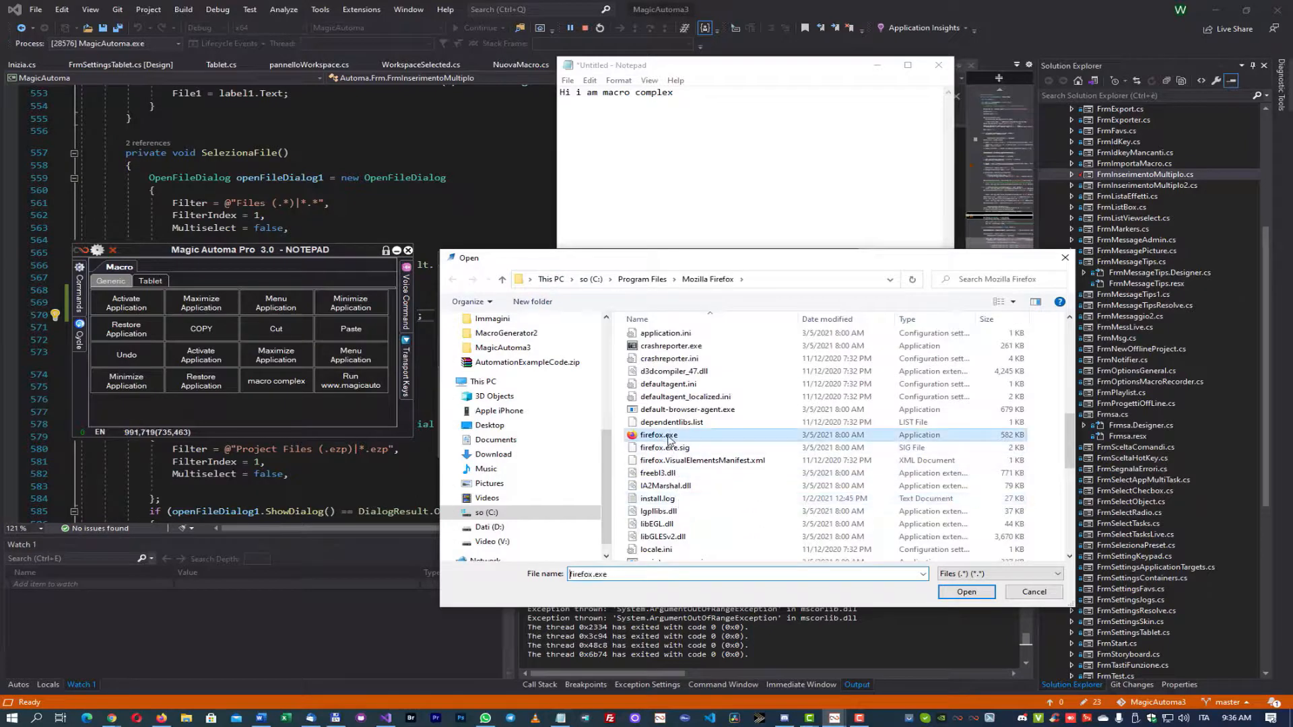
left_click(981, 596)
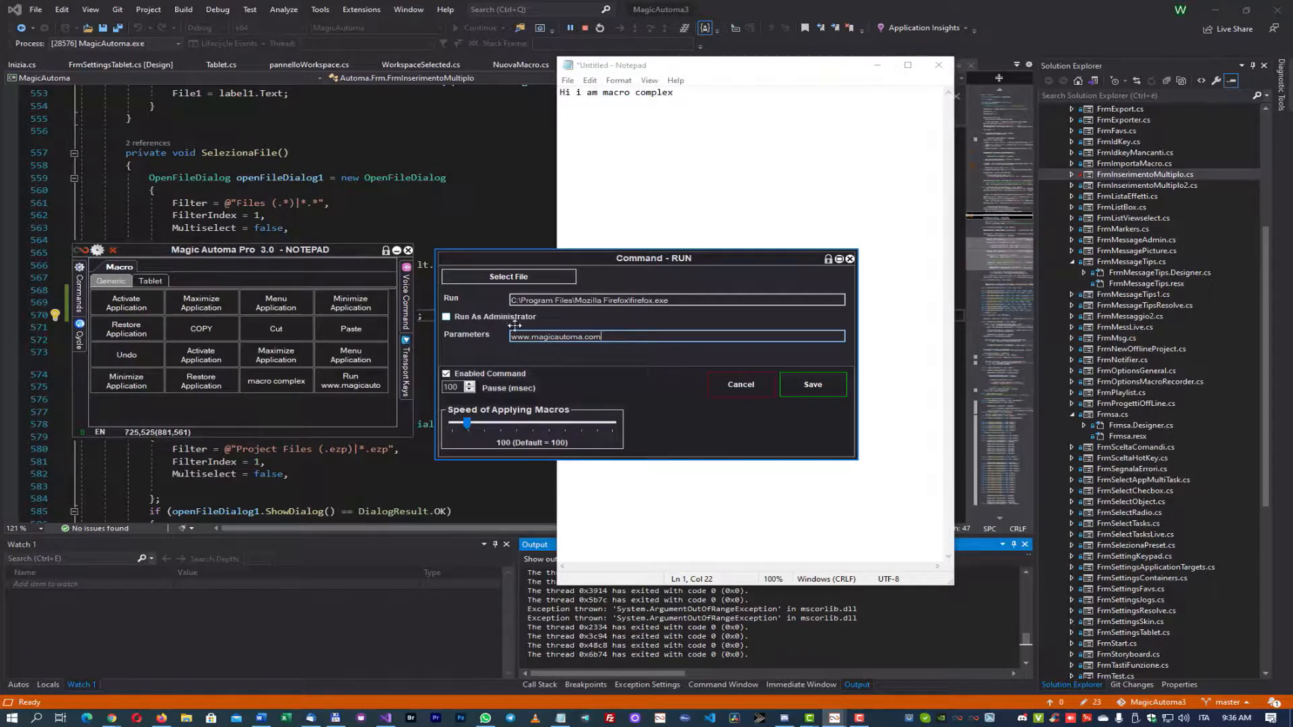
left_click(815, 392)
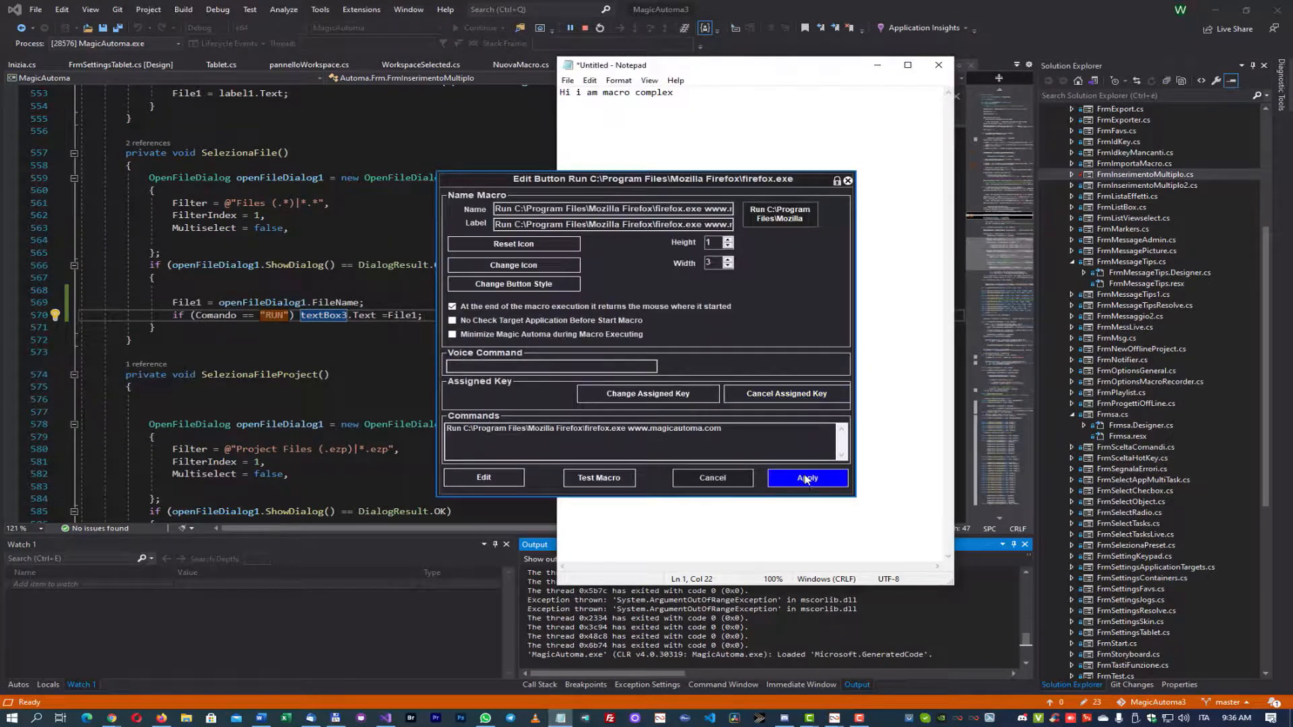
left_click(808, 478)
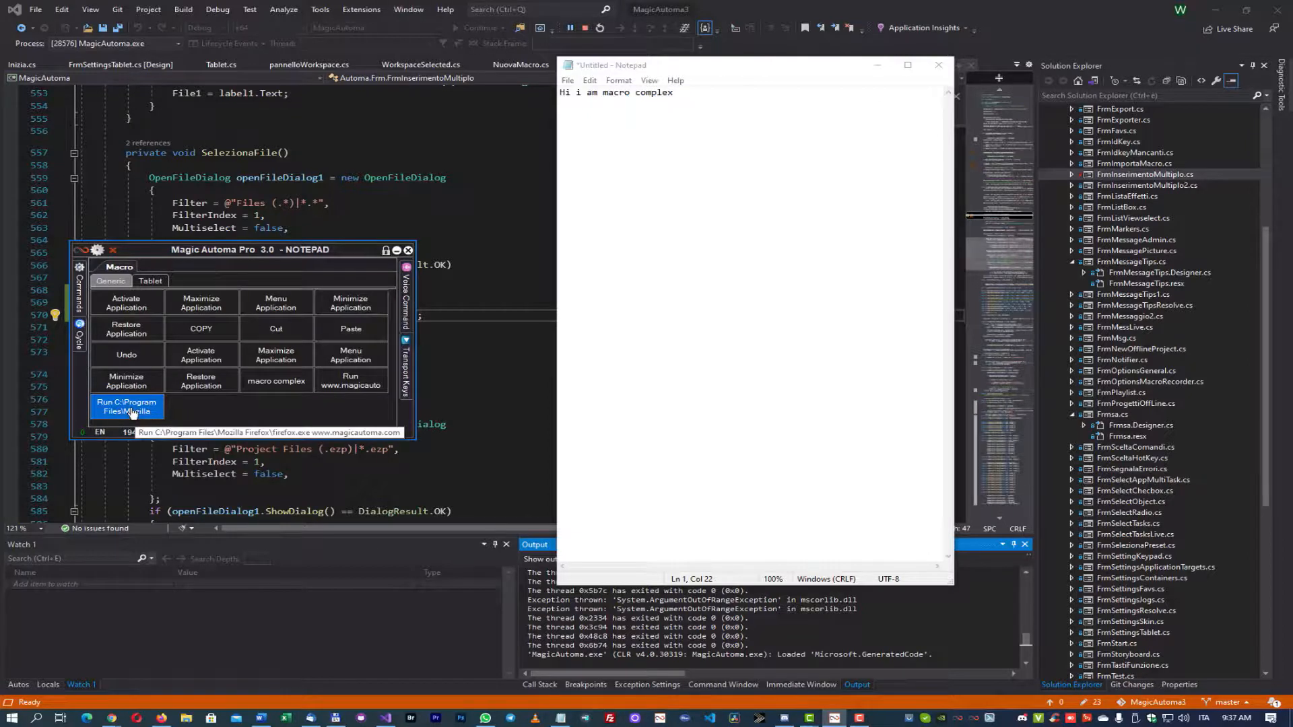
left_click(133, 413)
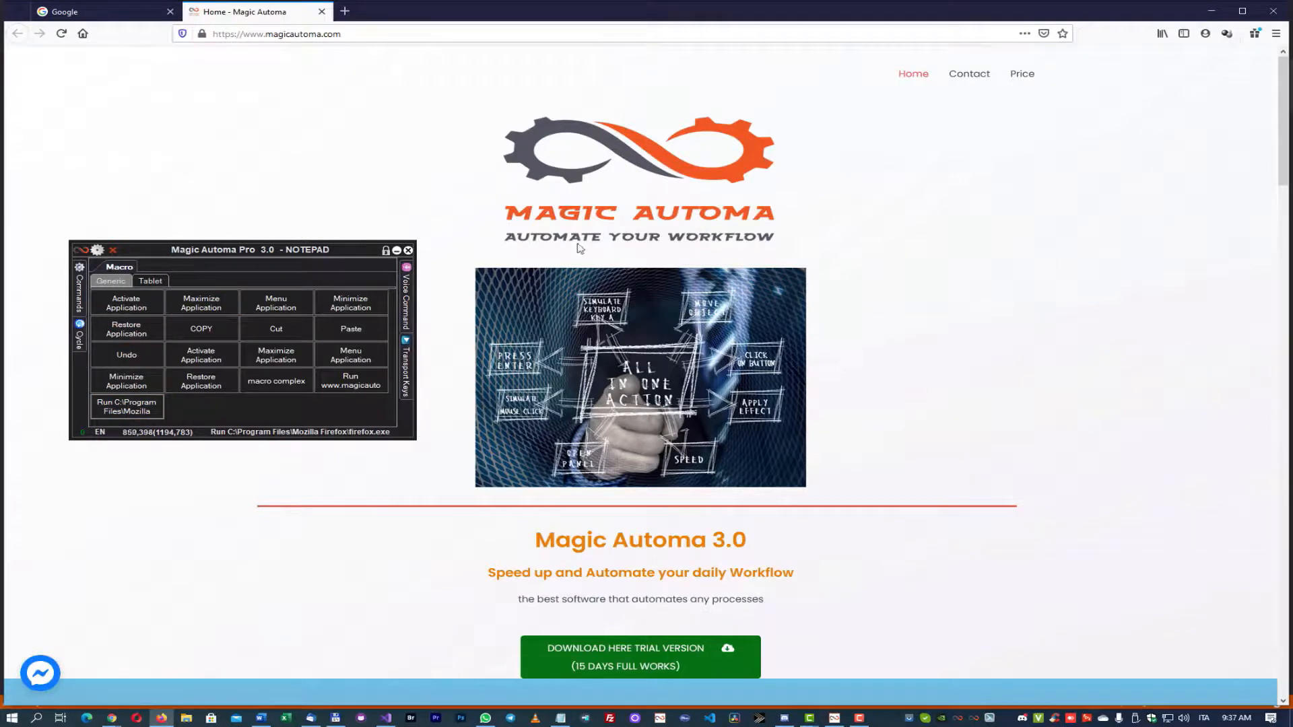
left_click(367, 394)
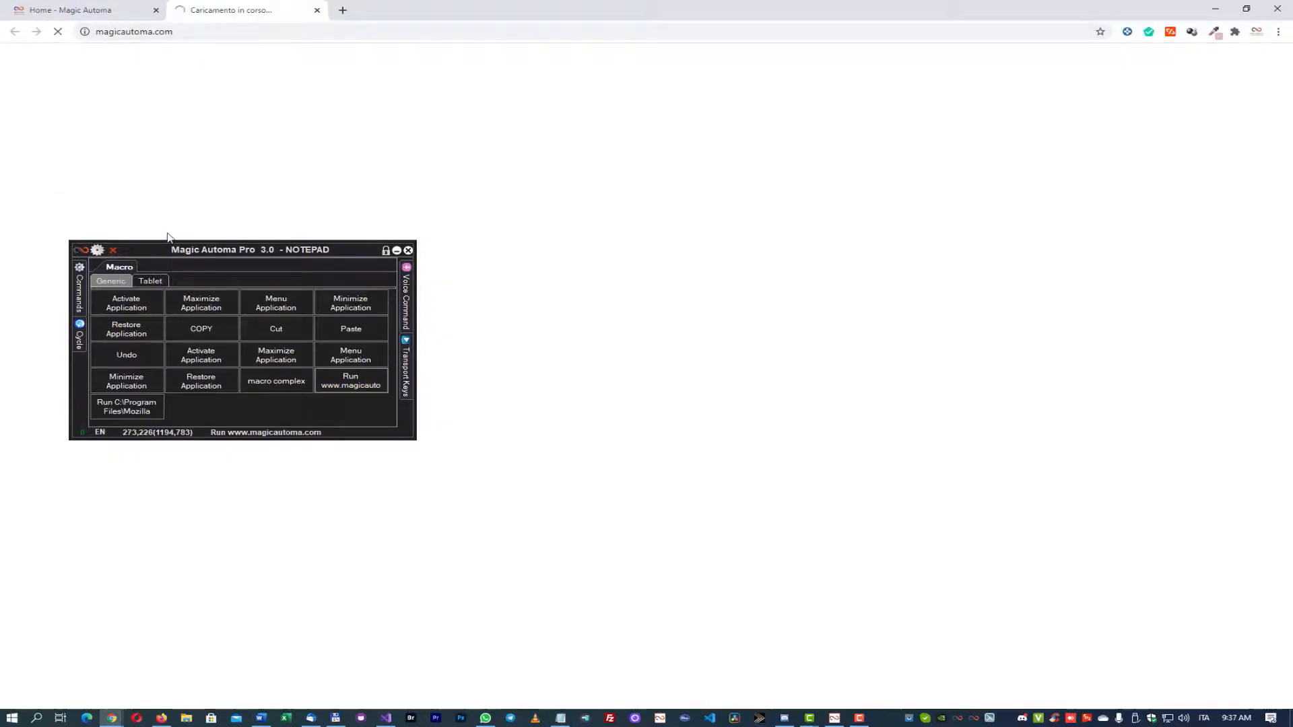
left_click(135, 409)
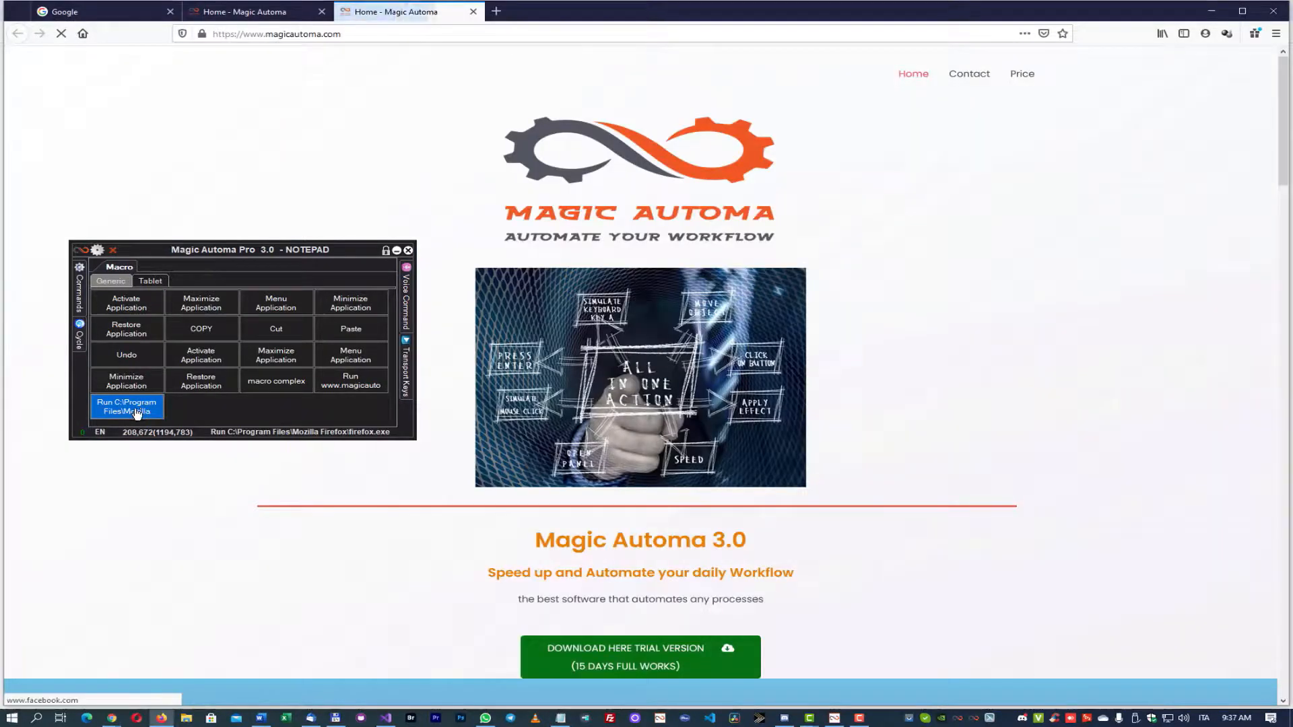
Start a new wizard macro with a RUN command and select C:\Program Files\VEGAS\VEGAS Pro 18.0\vegas180.exe as its file.
right_click(249, 412)
left_click(293, 435)
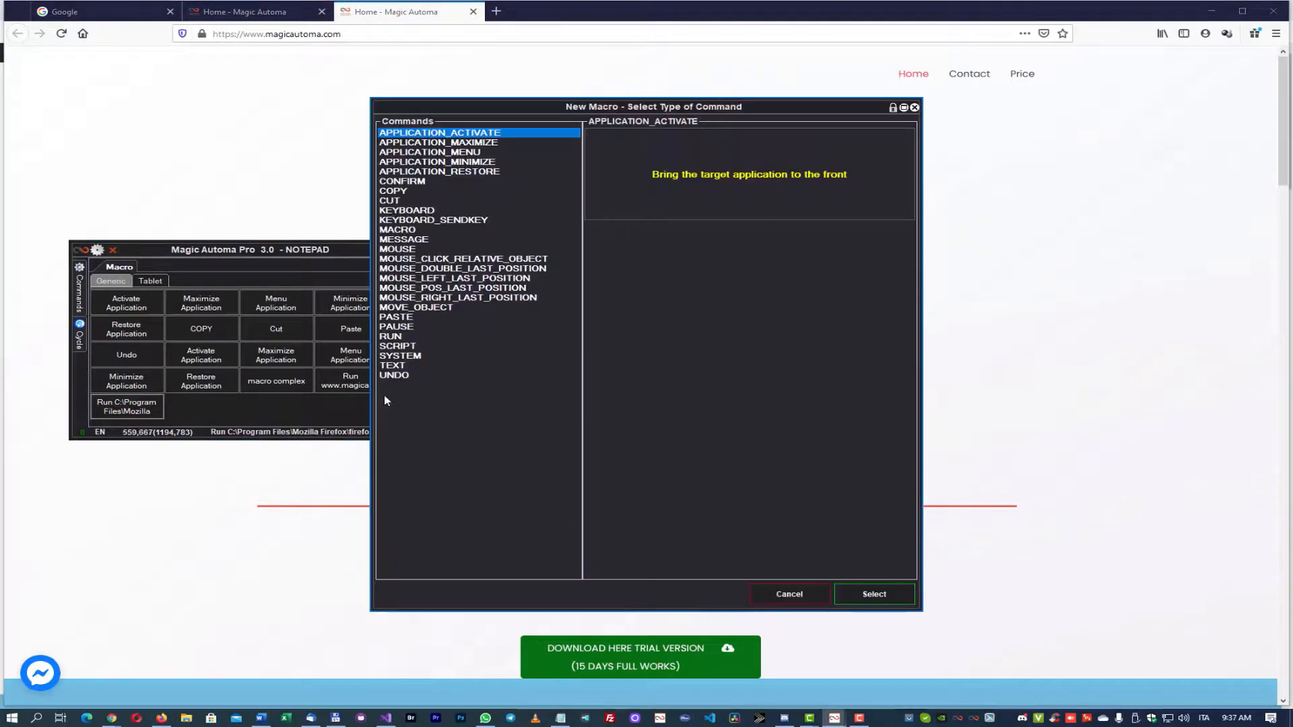
double_click(415, 337)
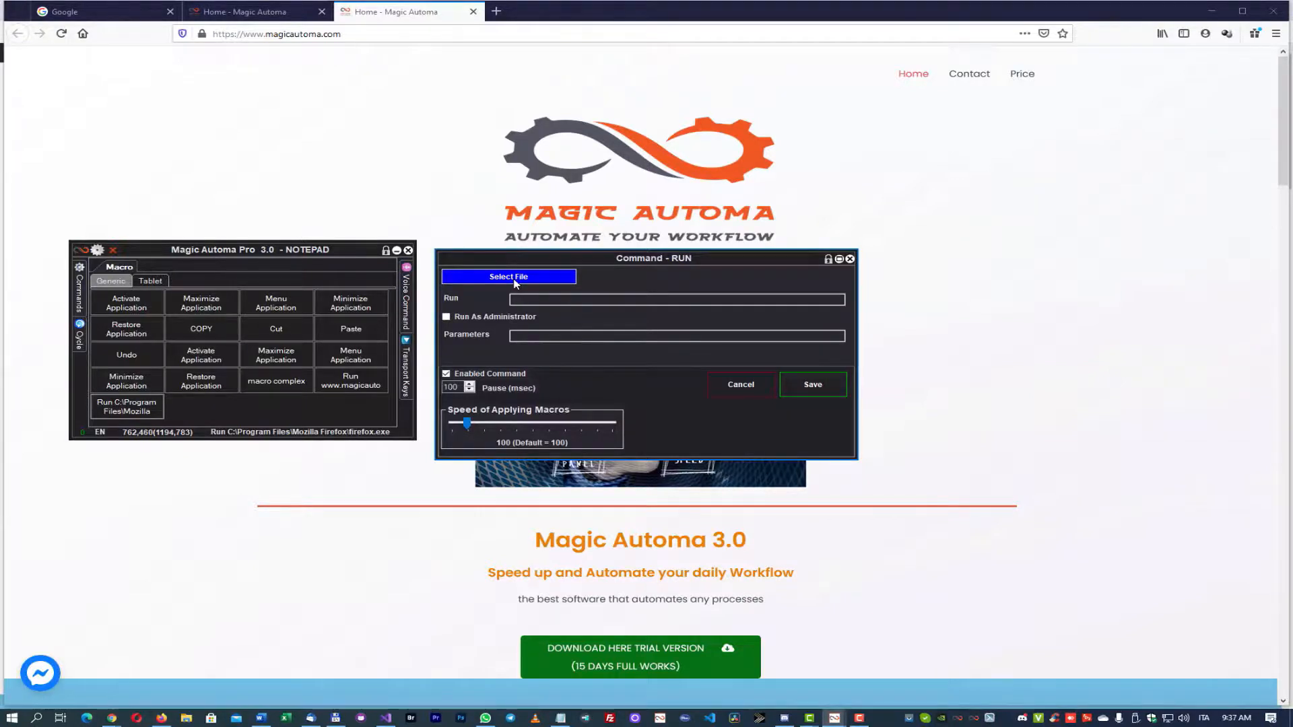
left_click(515, 283)
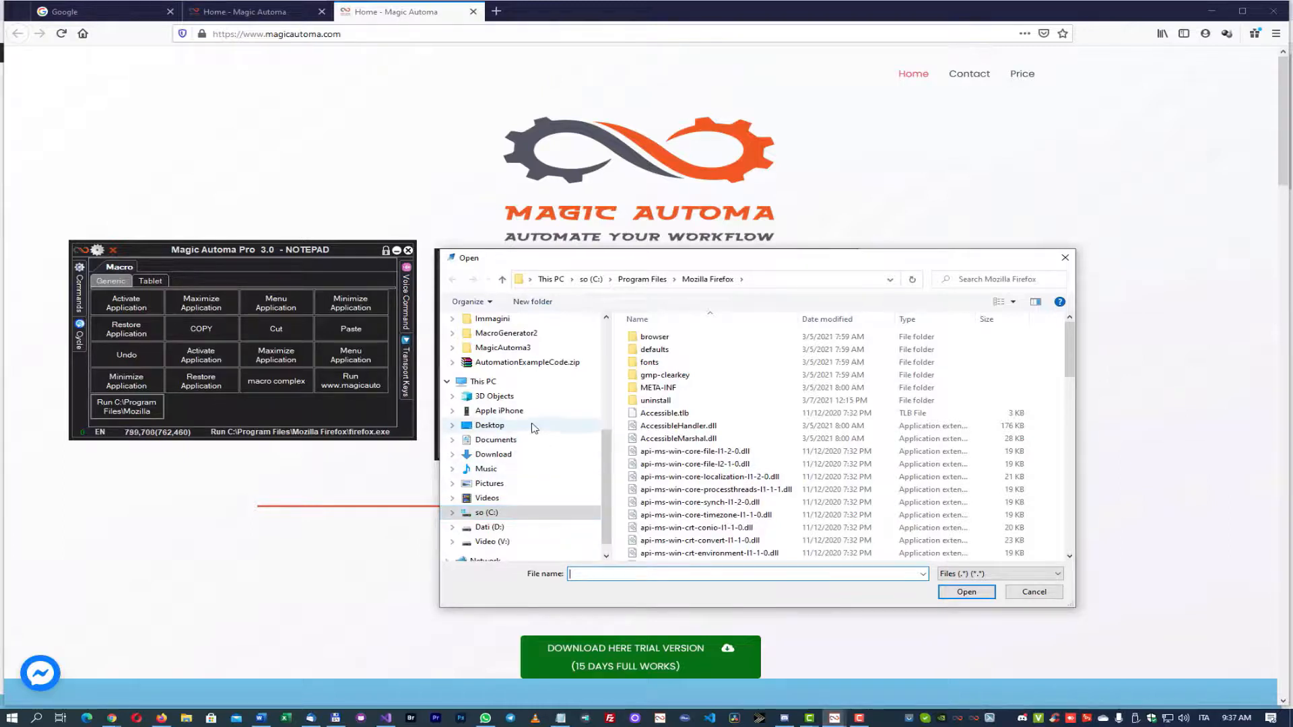
left_click_drag(573, 258, 787, 155)
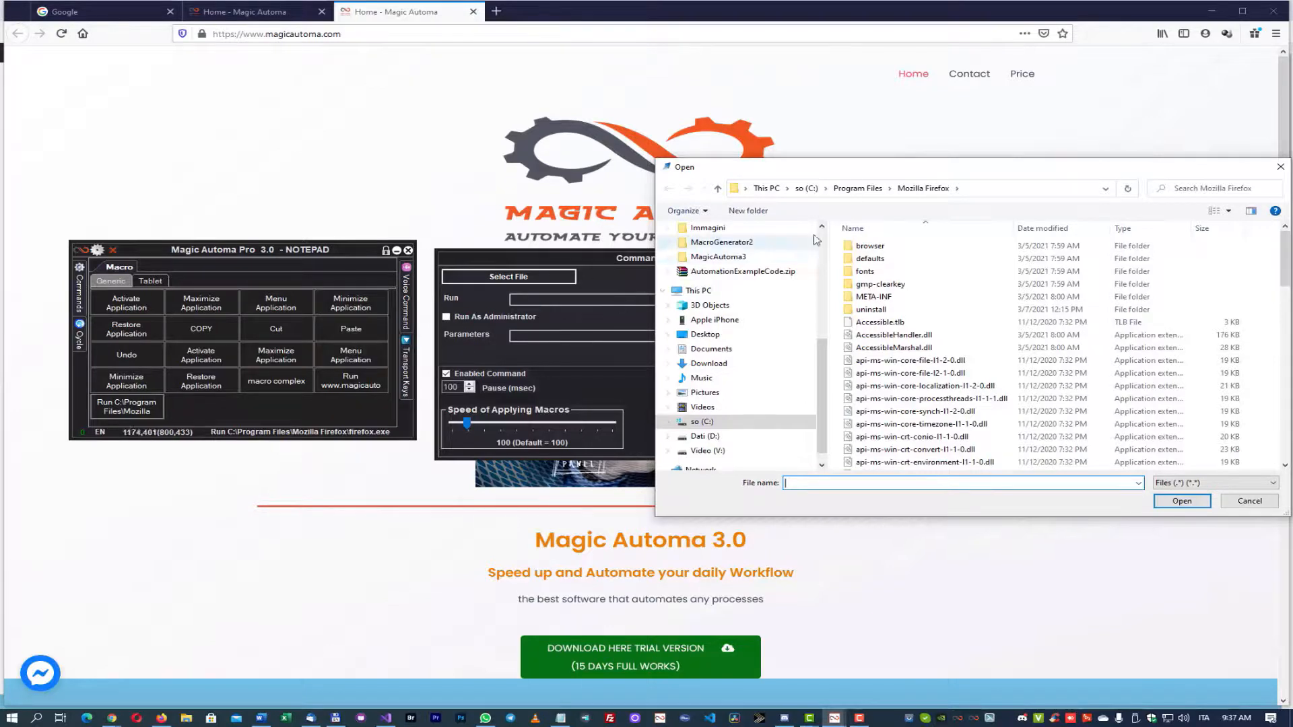
left_click_drag(882, 171, 702, 188)
scroll(729, 398, "down", 14)
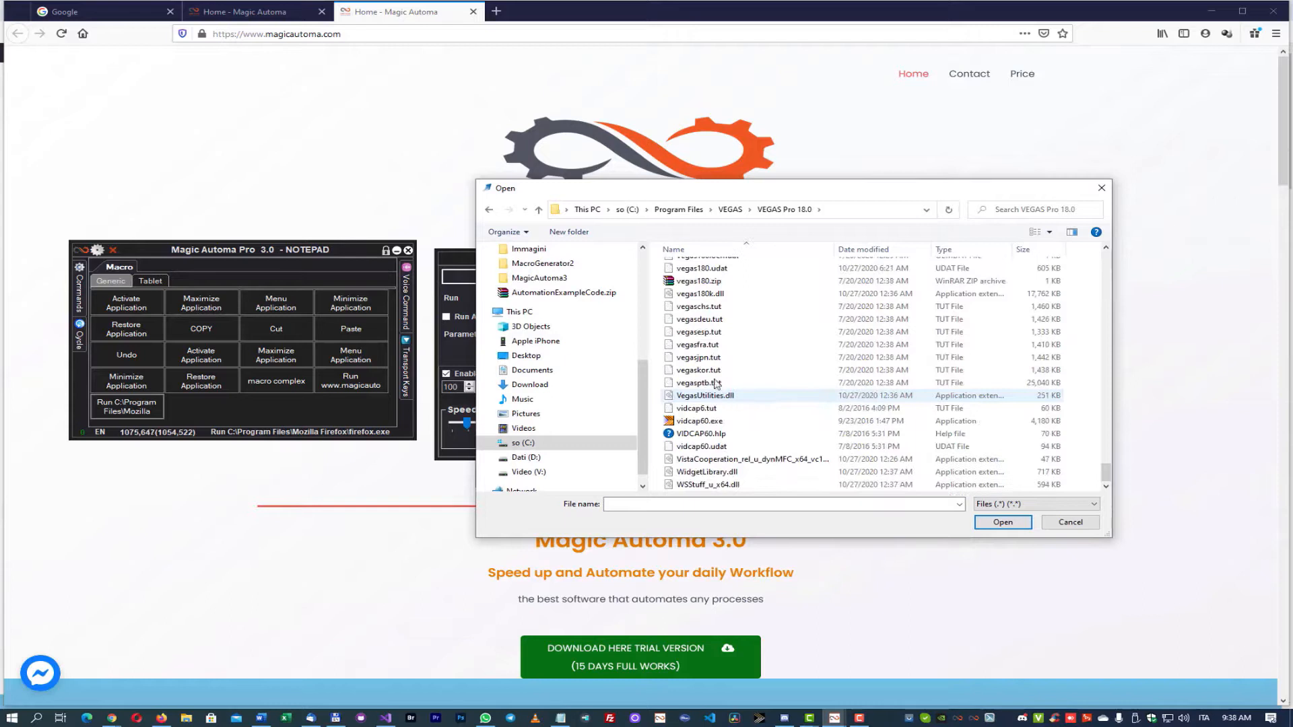
scroll(701, 320, "up", 2)
left_click(700, 338)
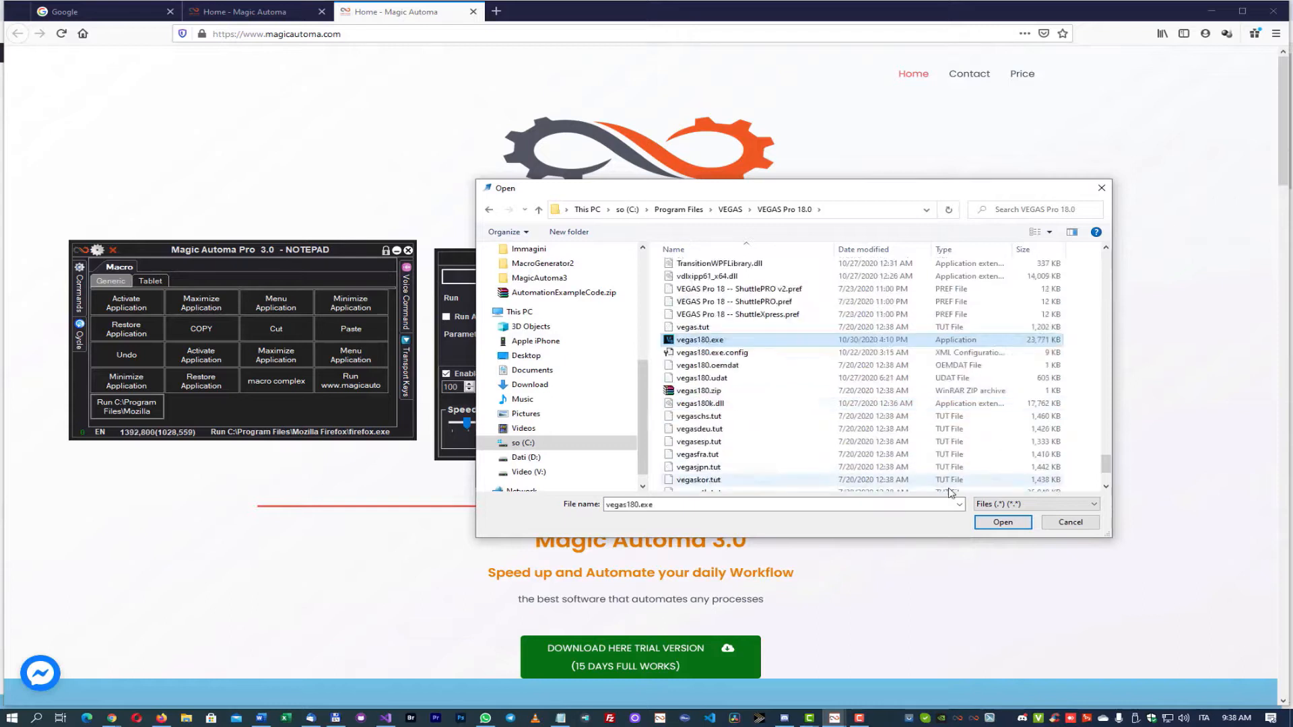
left_click(1003, 522)
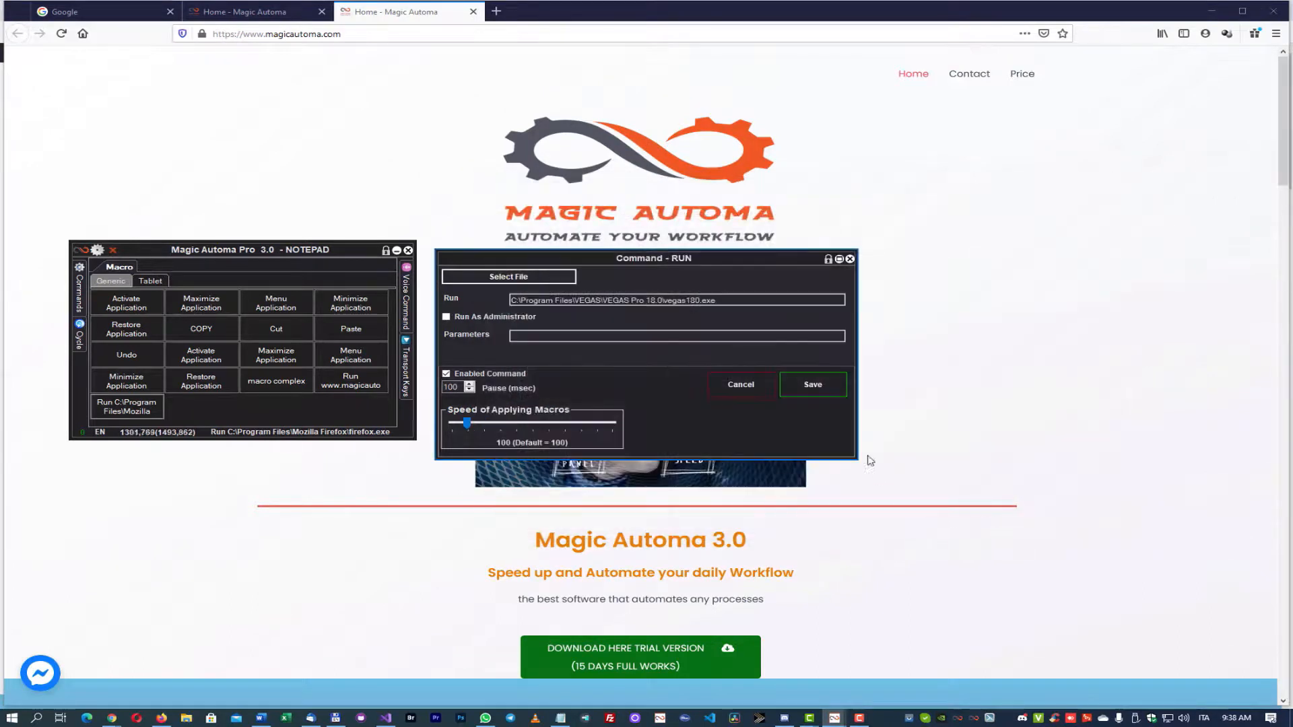
Save the RUN command, apply the VEGAS Pro macro button, and run it from the macro panel.
left_click(813, 385)
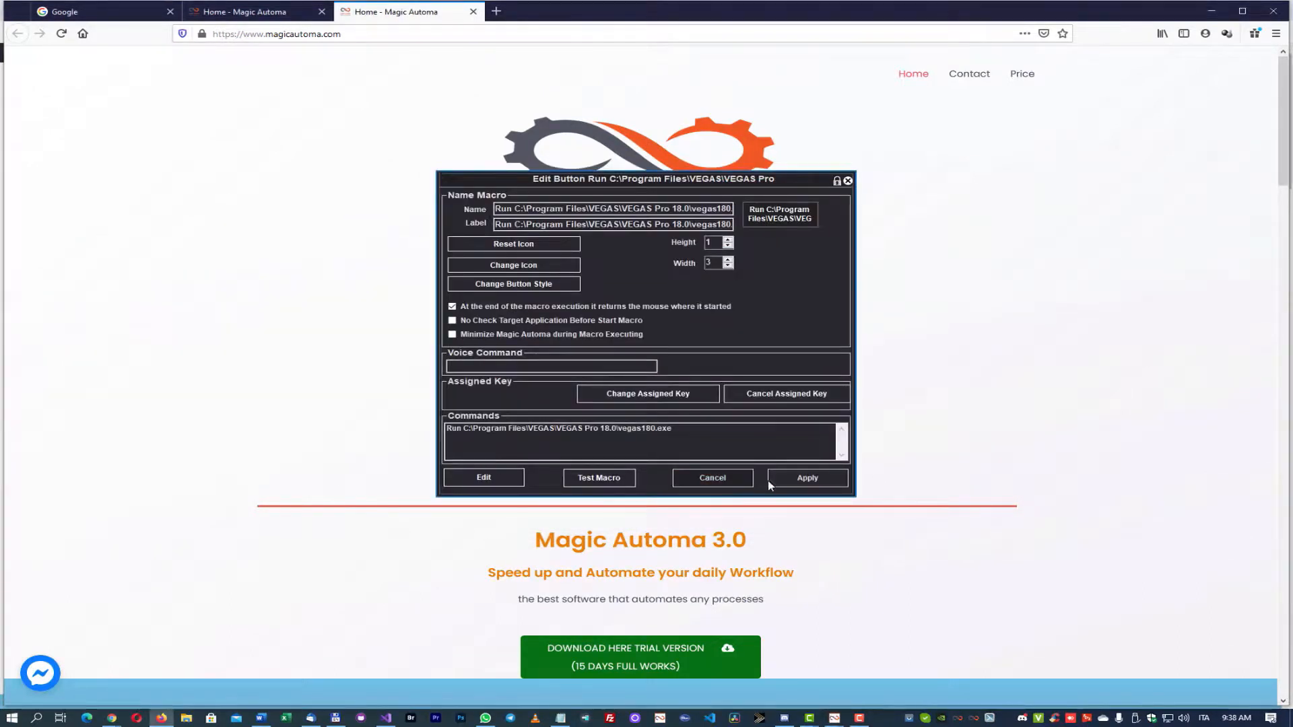
left_click(834, 478)
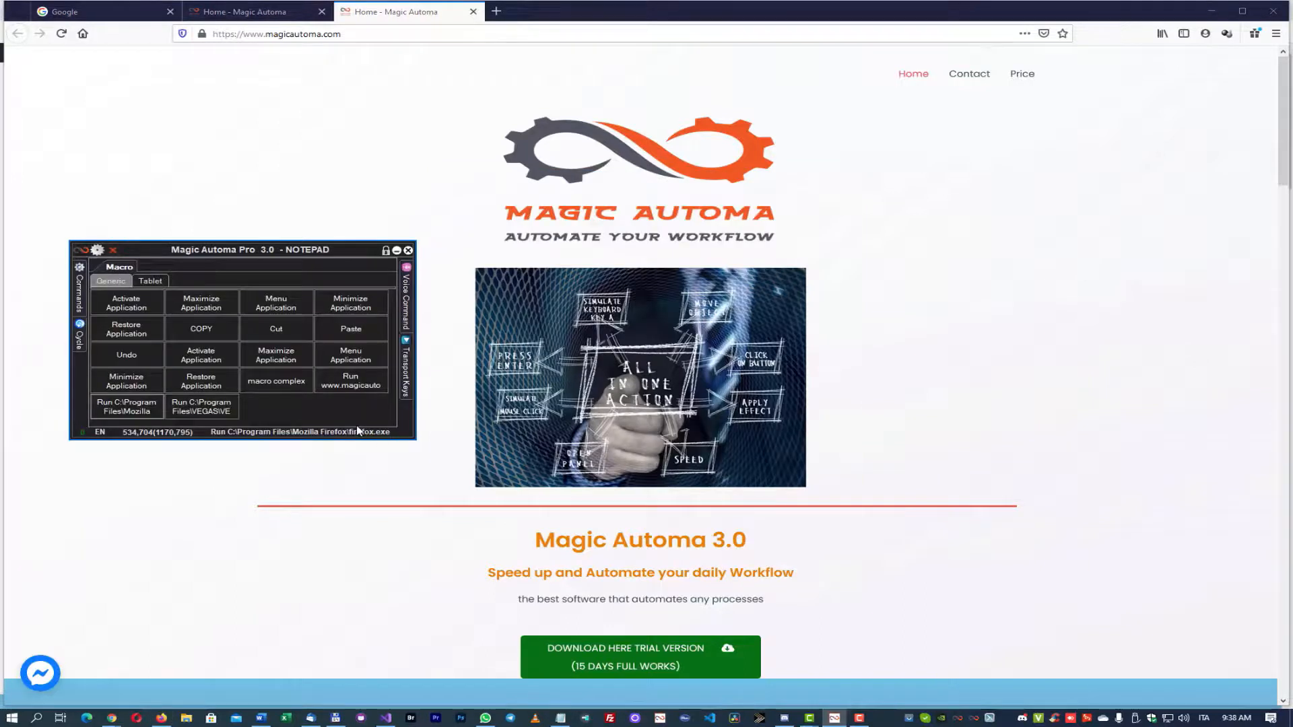
left_click(204, 411)
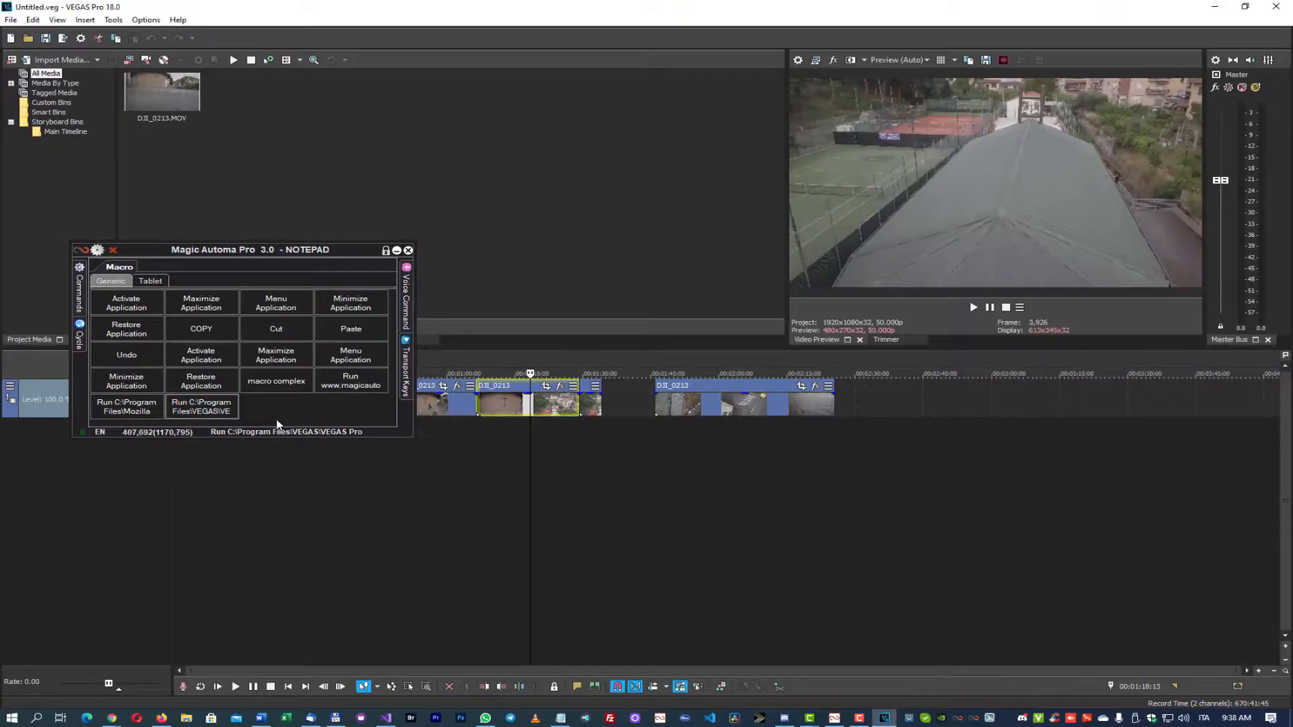
Create a wizard macro with a SYSTEM command set to Sound Properties and apply its button.
right_click(309, 413)
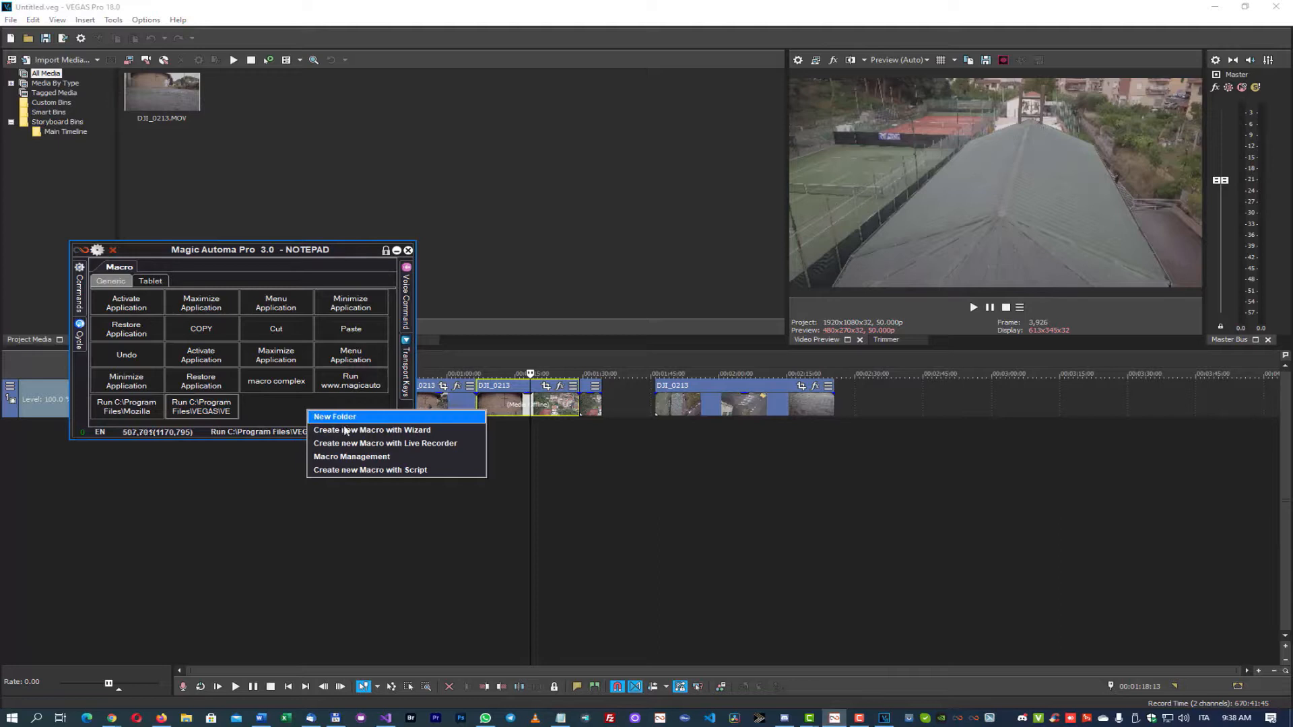
left_click(361, 431)
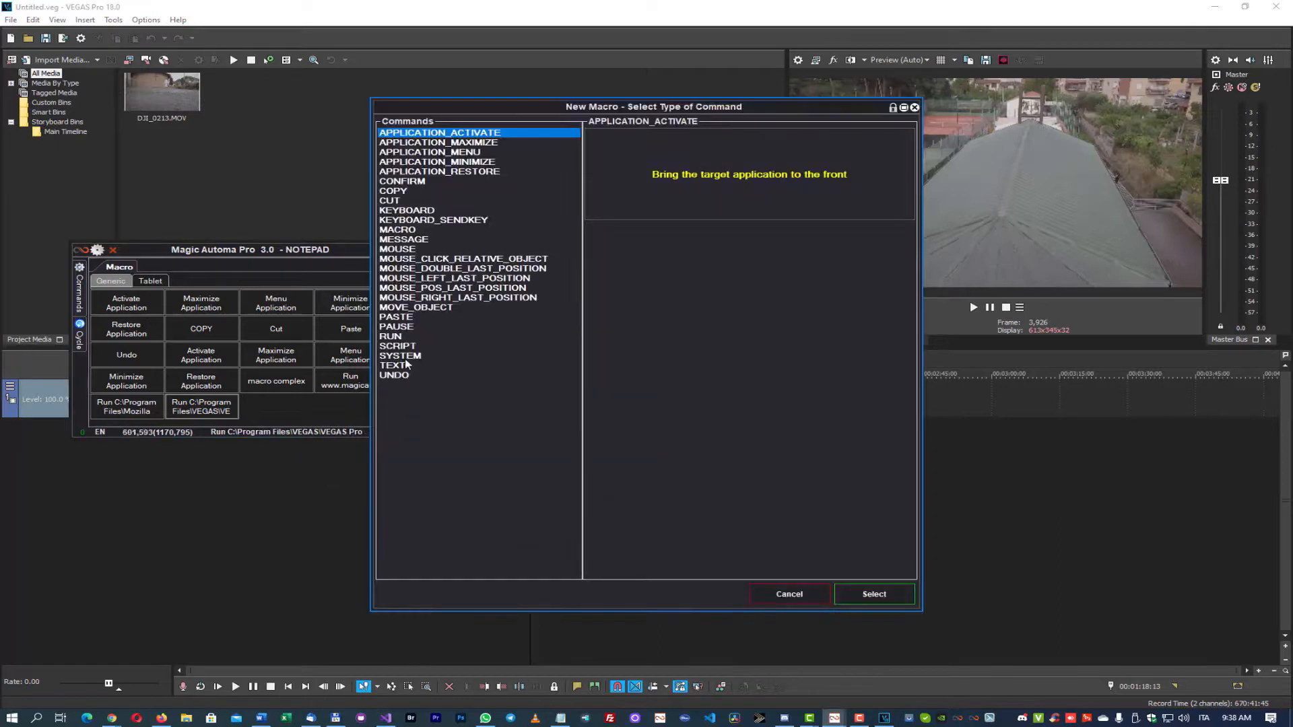
left_click(409, 357)
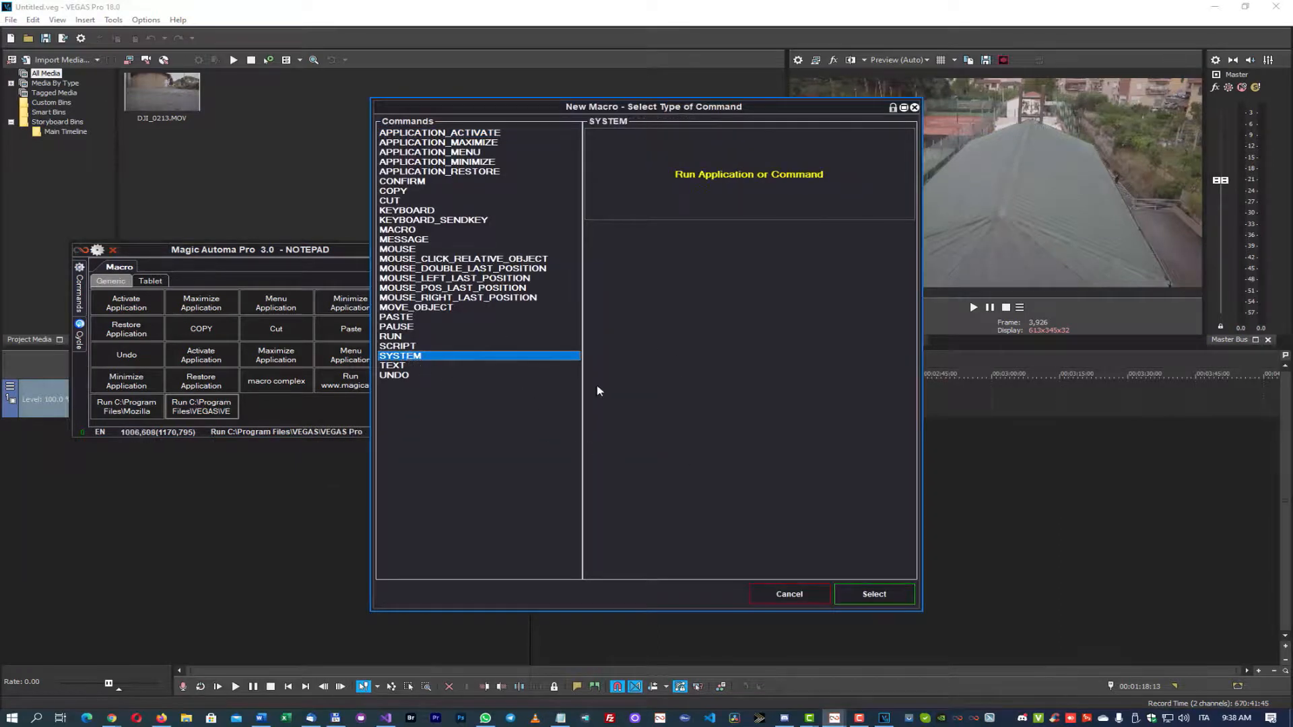
left_click(865, 593)
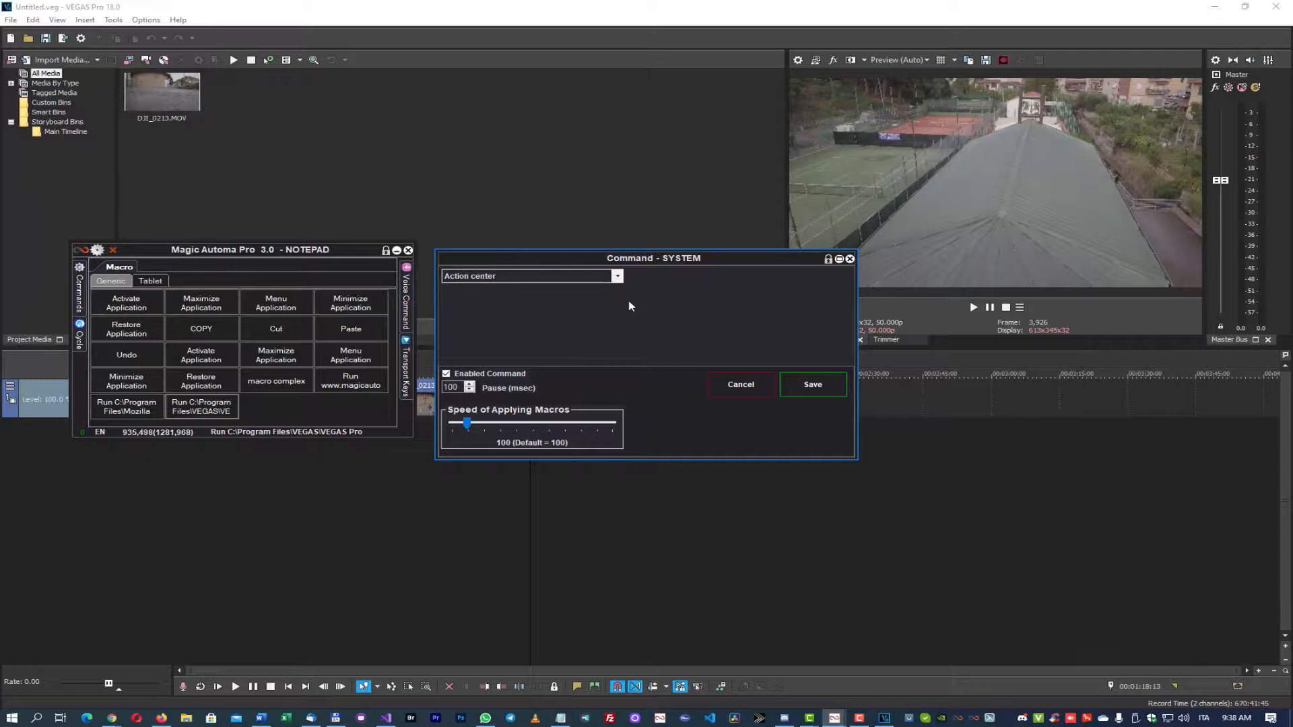
left_click(617, 277)
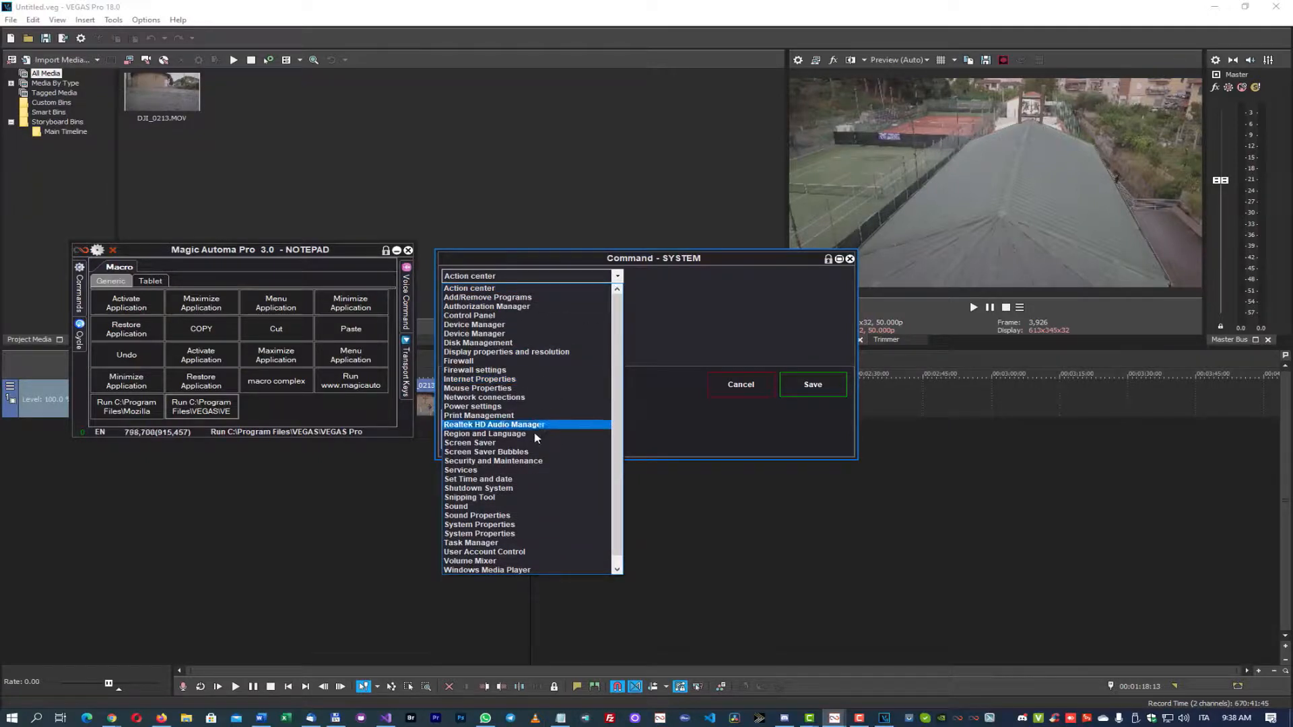
left_click(497, 516)
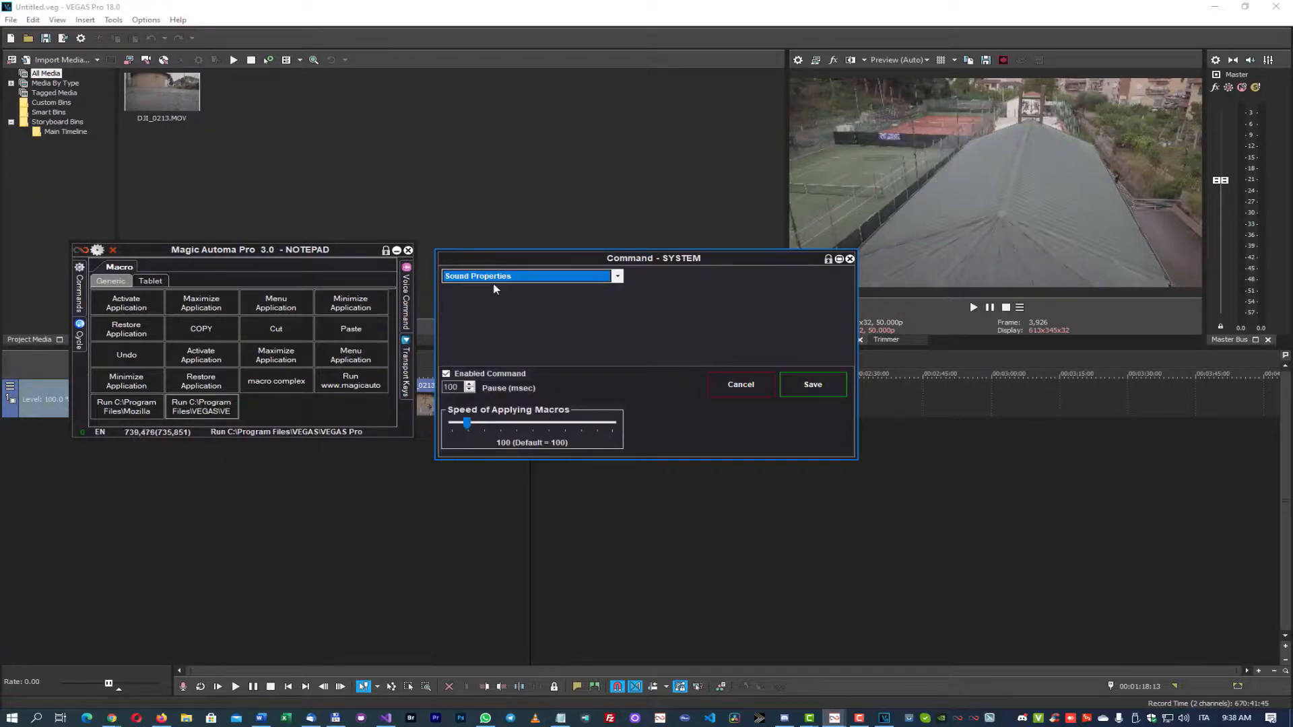
left_click(820, 395)
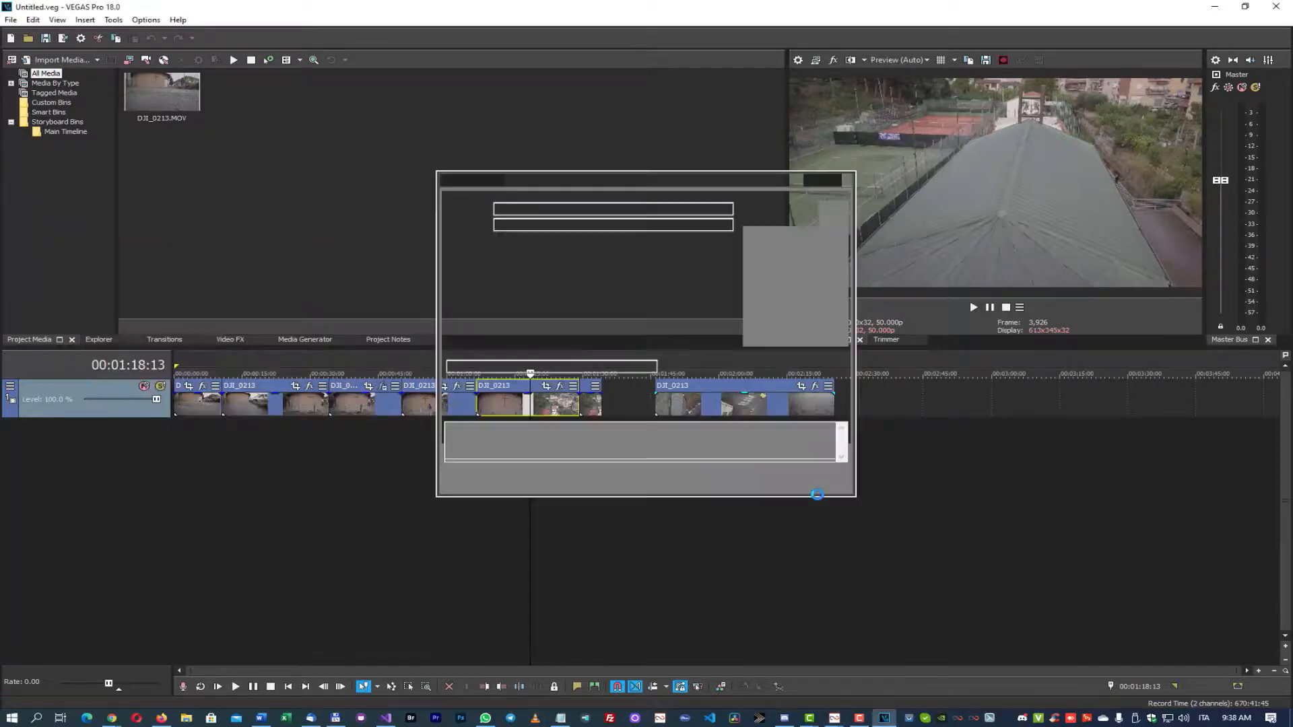
left_click(817, 484)
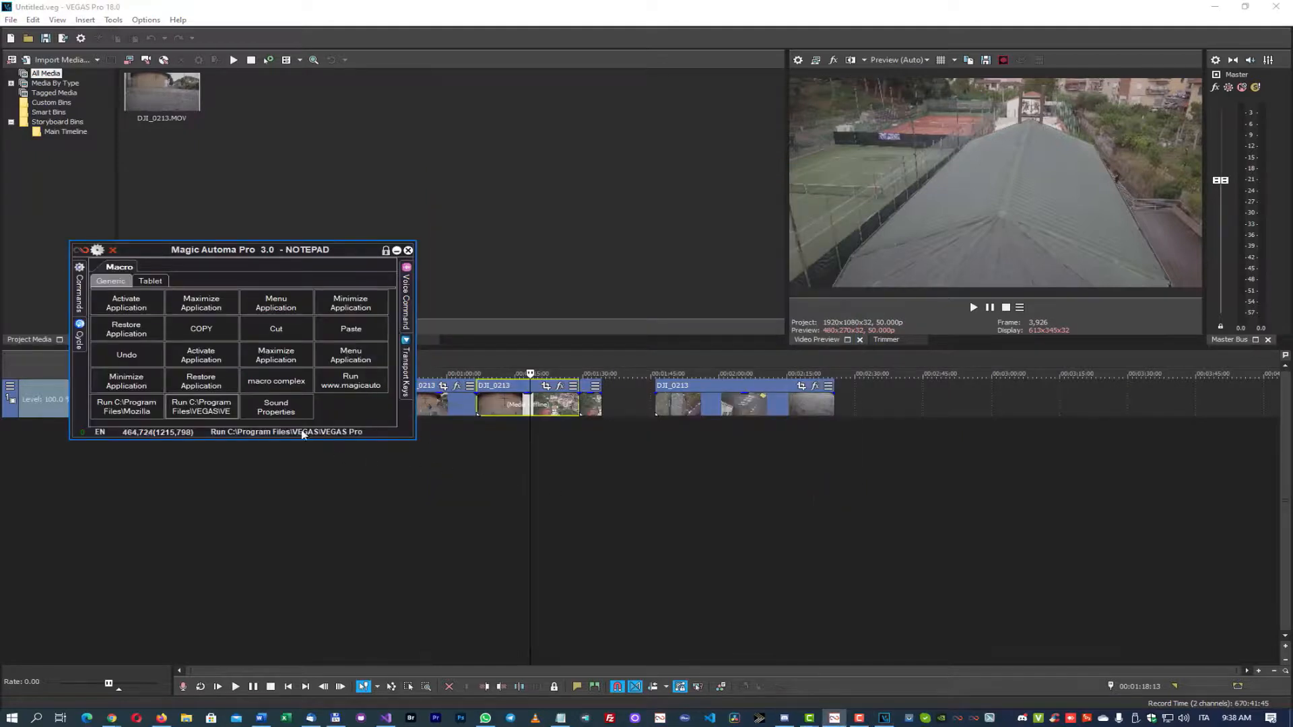
Test the Sound Properties macro, move the Sound dialog clear of the macro panel, and cancel the dialog.
left_click(281, 416)
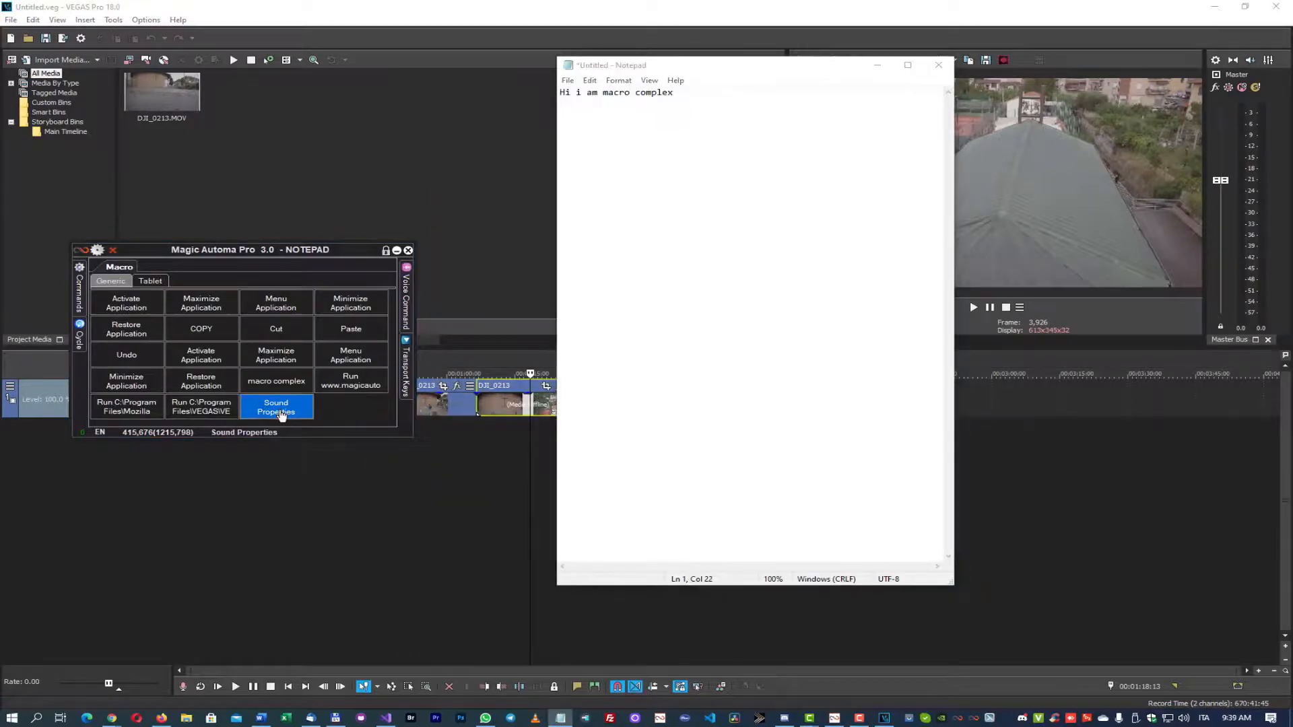
left_click_drag(180, 103, 954, 238)
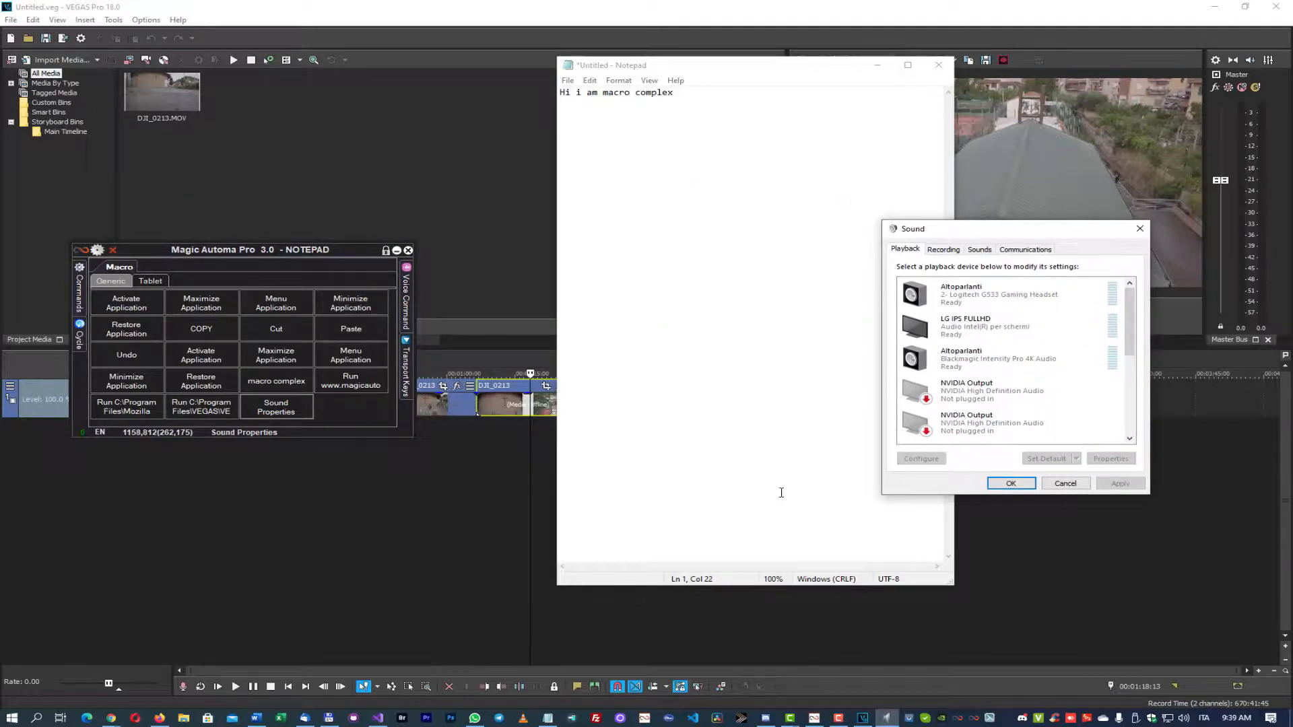
left_click(1064, 483)
Create and apply a wizard macro with a SYSTEM command set to Task Manager, and run it from the macro panel.
right_click(340, 419)
left_click(431, 440)
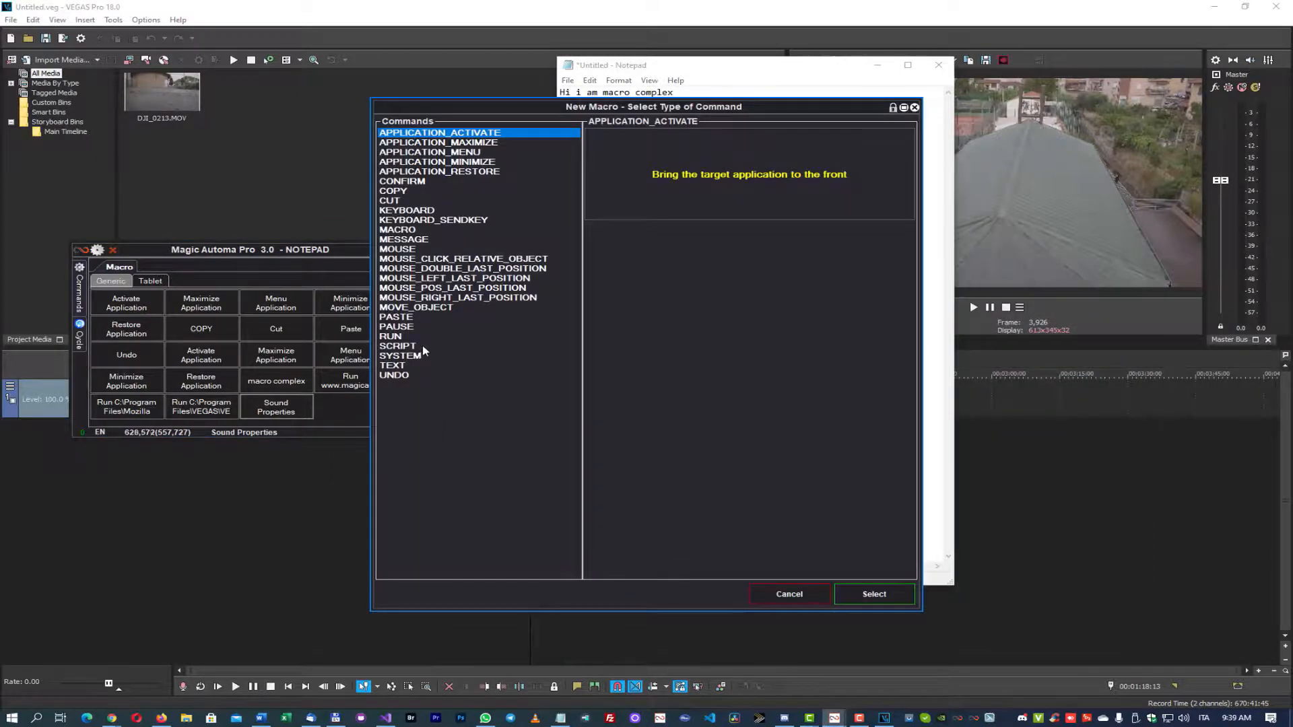
double_click(420, 357)
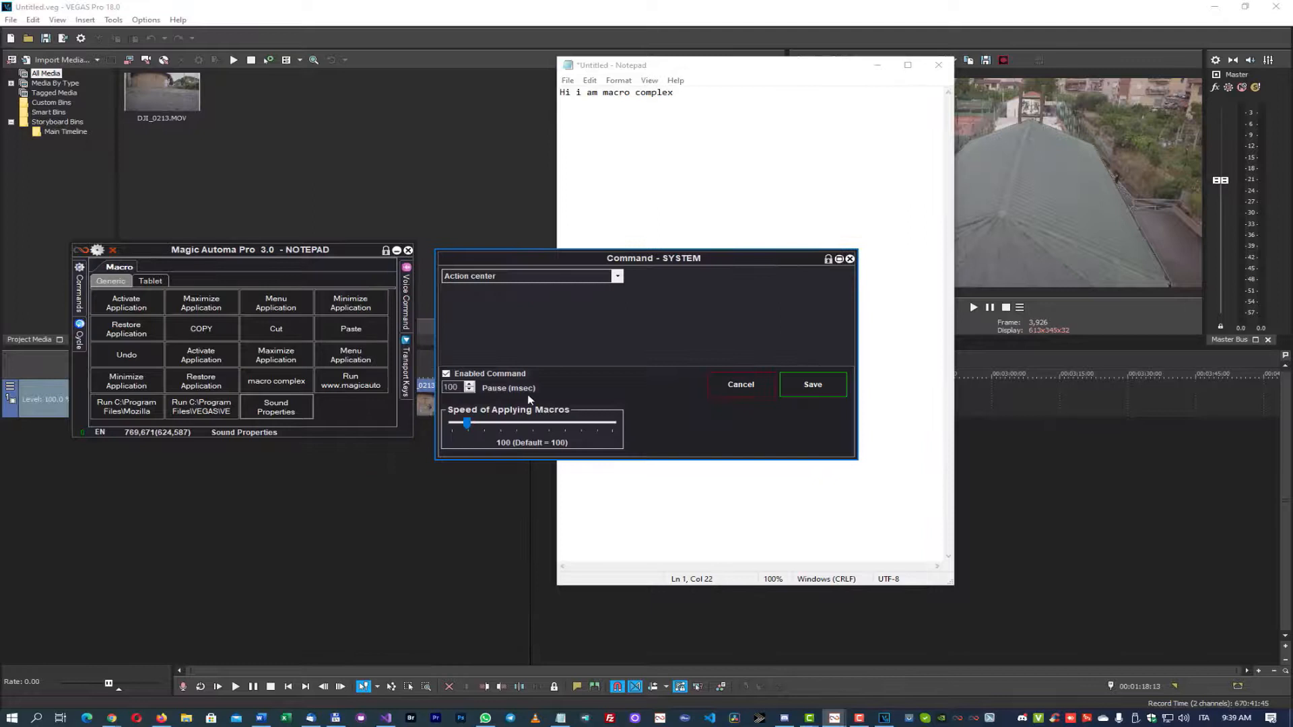
left_click(619, 277)
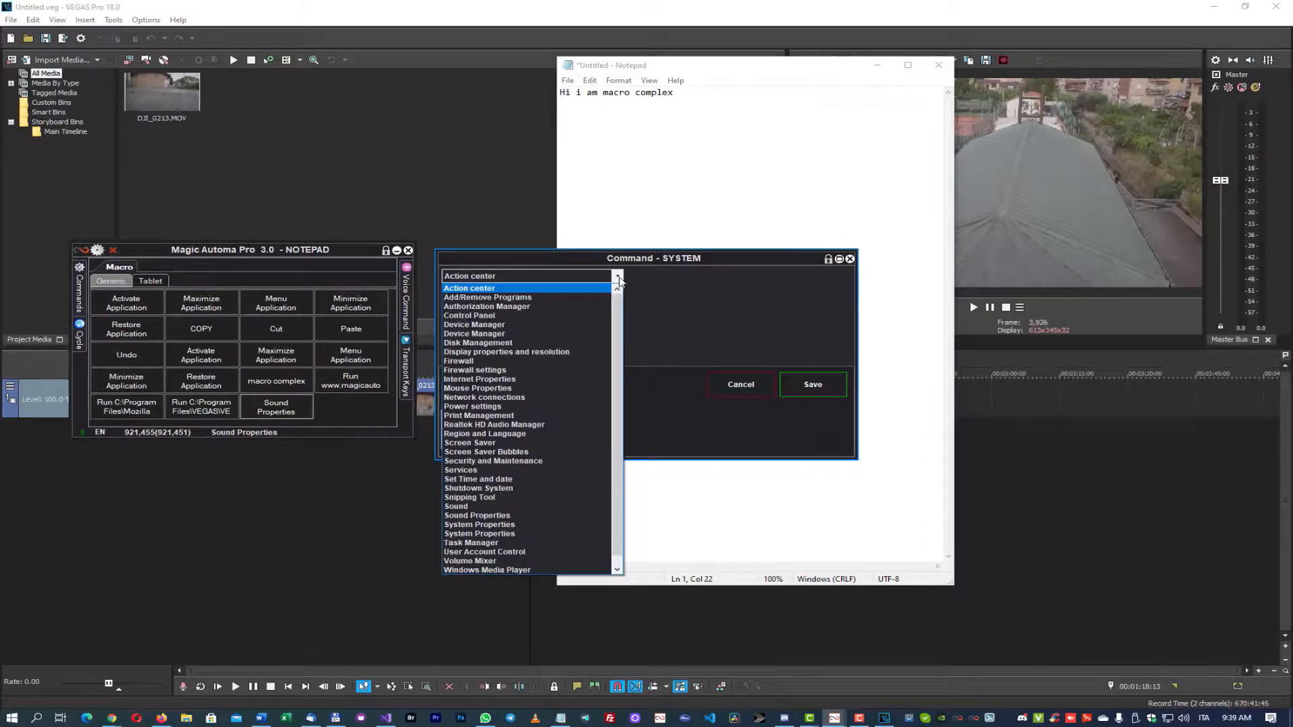
left_click(513, 544)
left_click(798, 397)
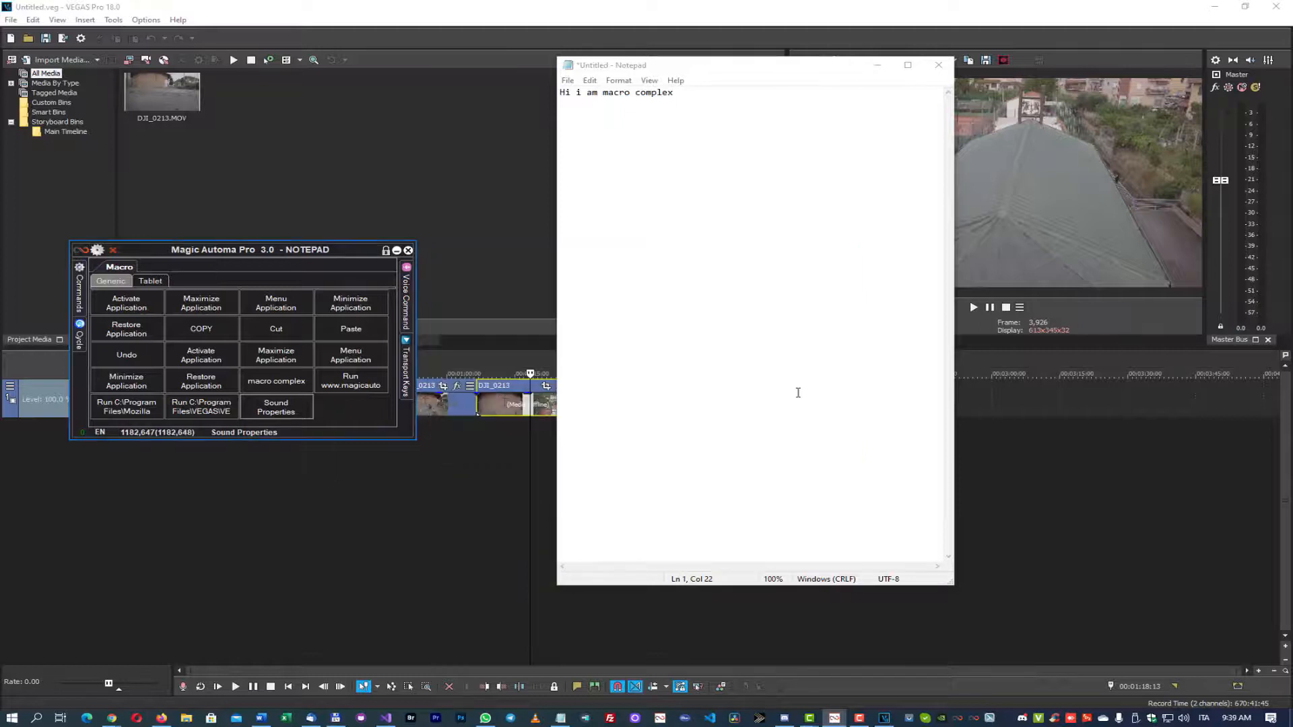
left_click(808, 477)
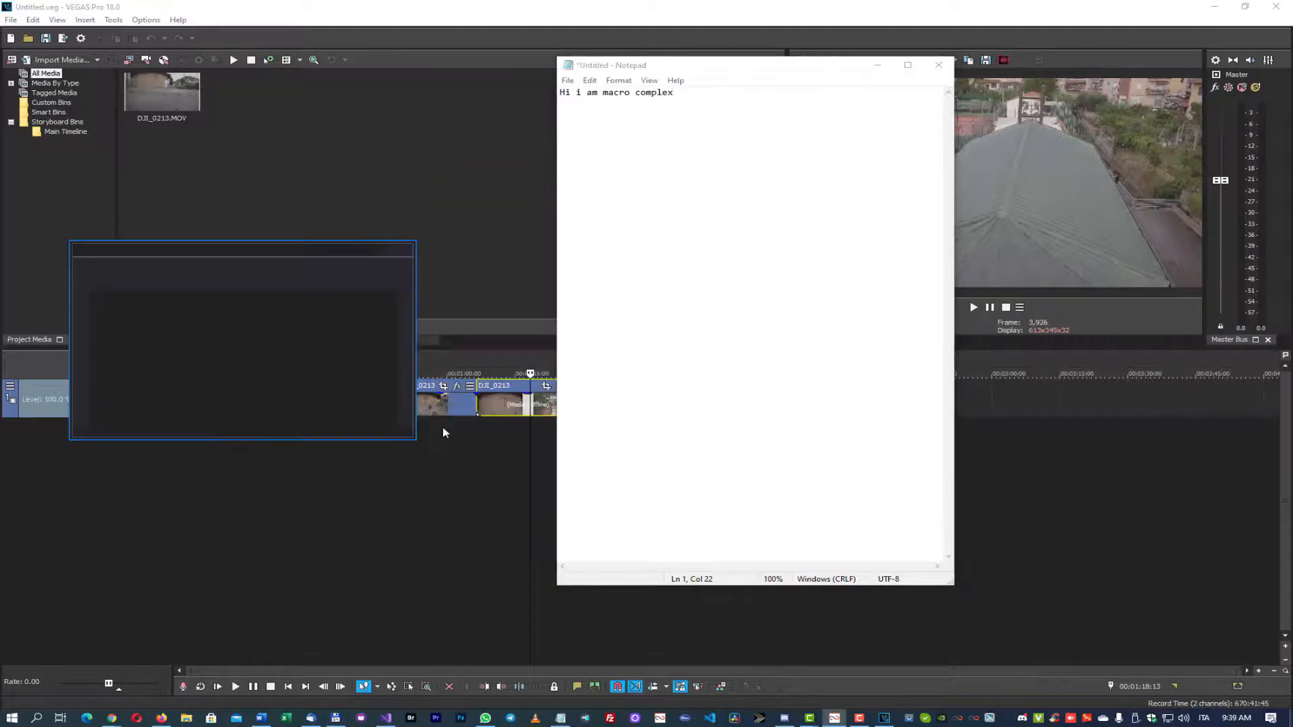
left_click(373, 421)
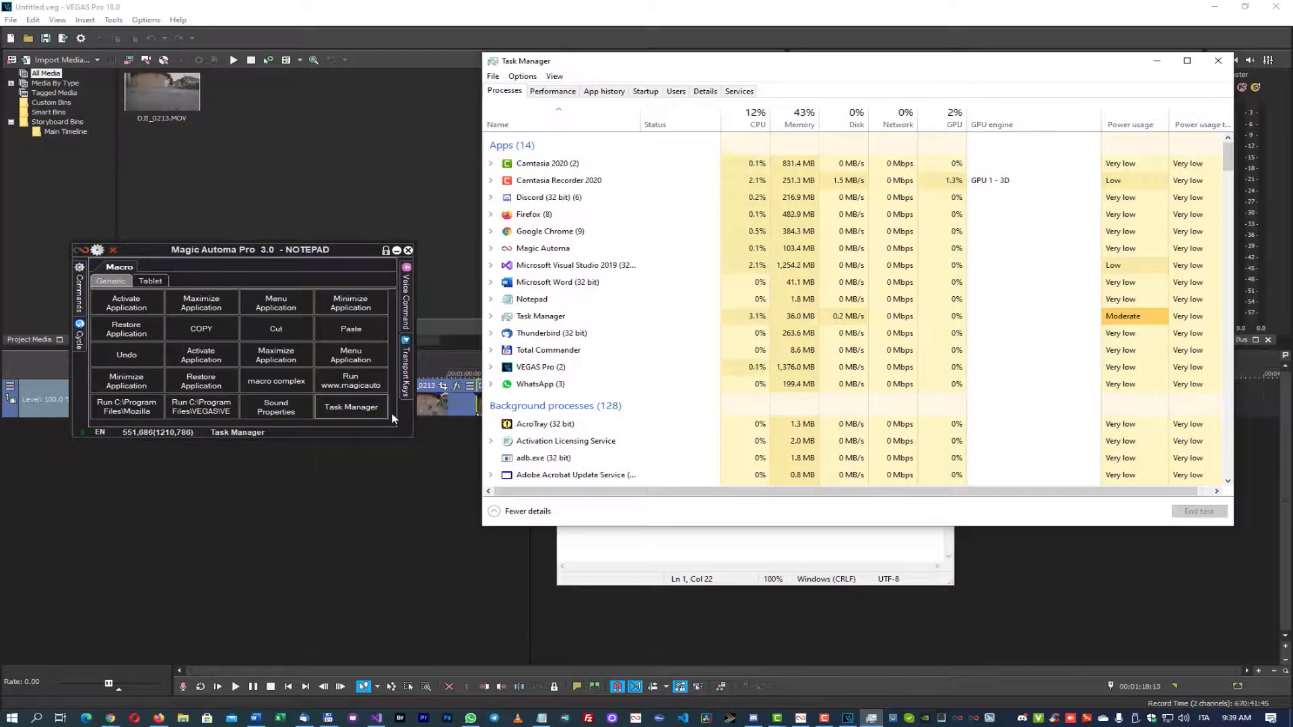
Create and apply a wizard macro with a SYSTEM command set to System Properties, and run it from the macro panel.
right_click(422, 432)
left_click(425, 436)
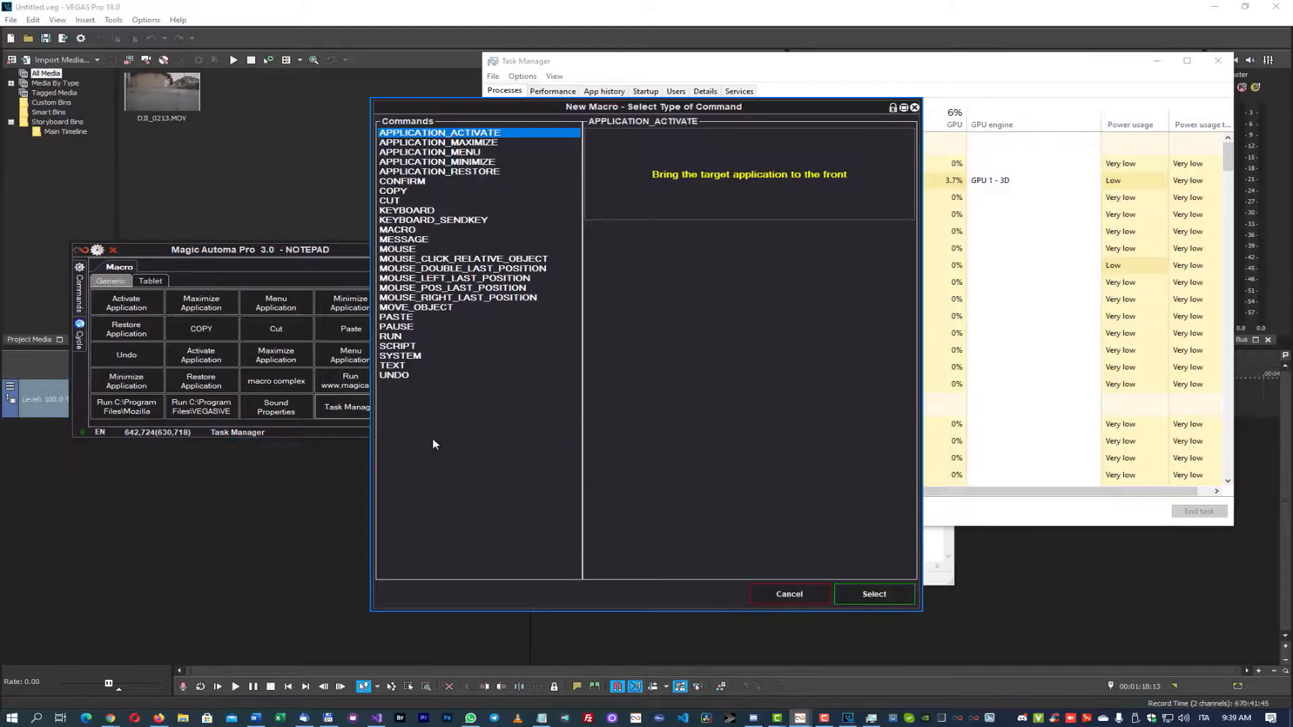
double_click(403, 356)
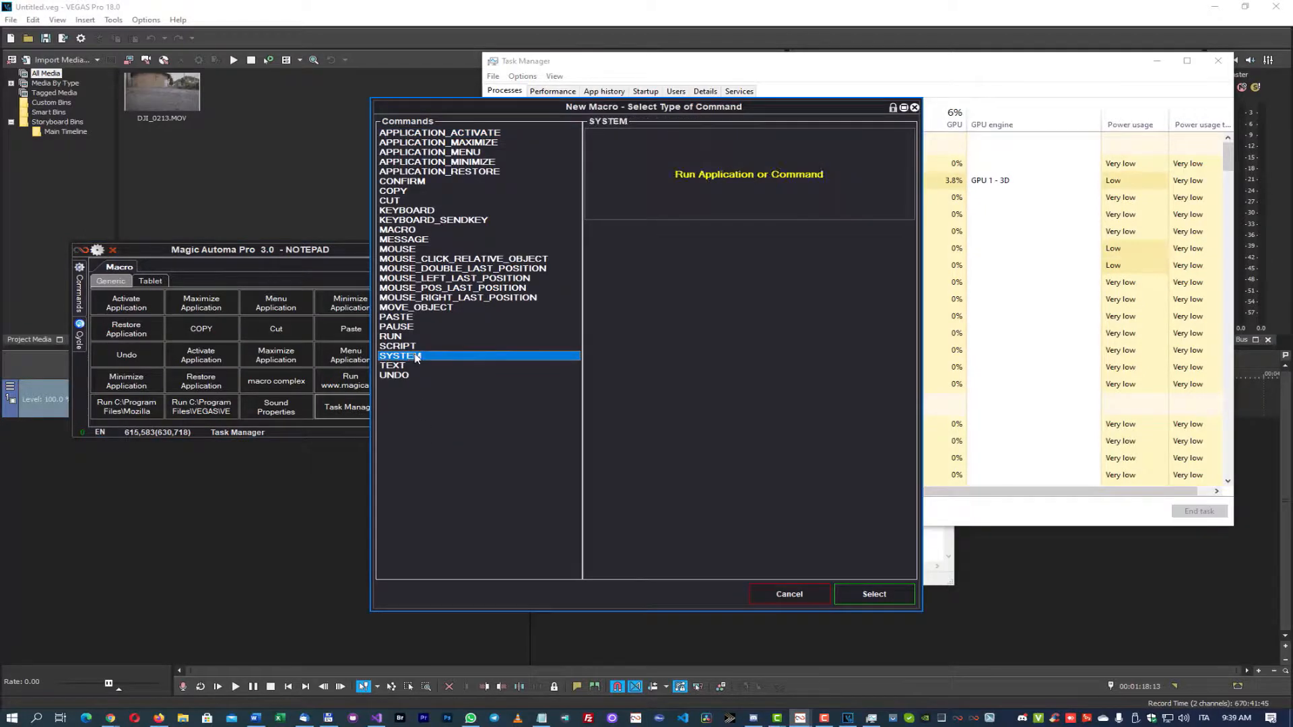
left_click(539, 281)
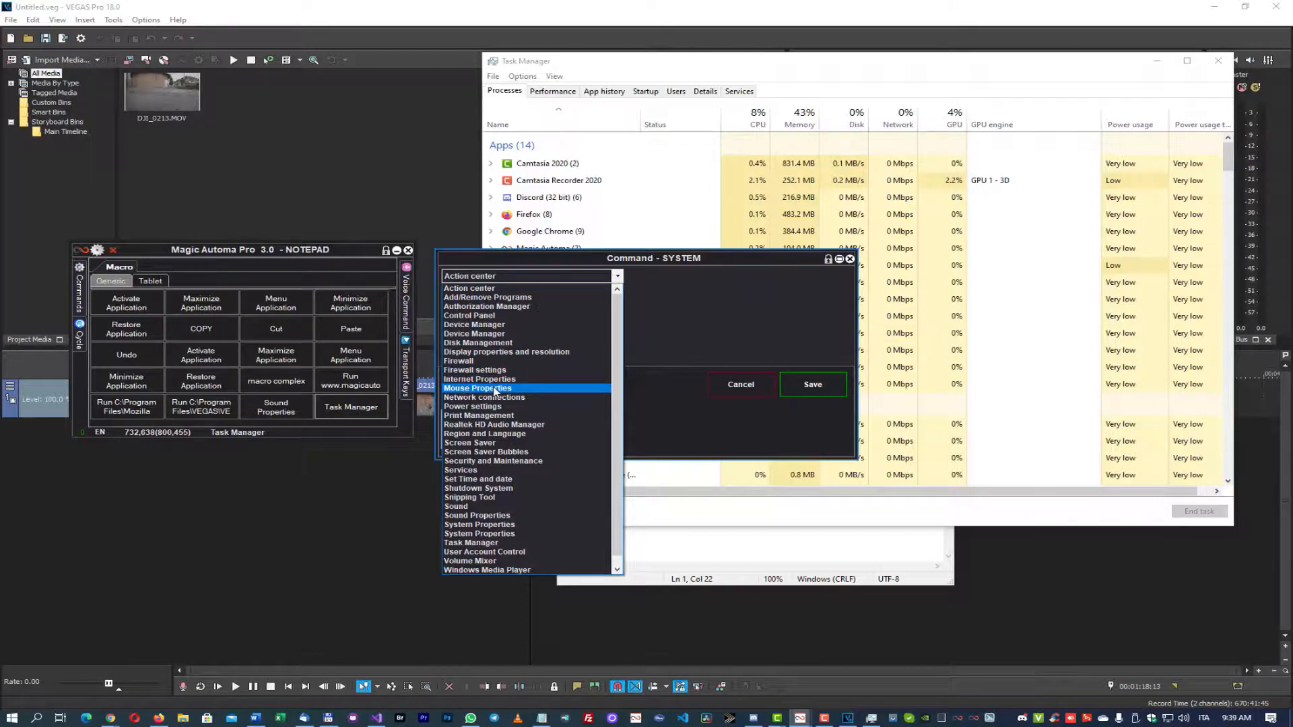
scroll(510, 338, "down", 1)
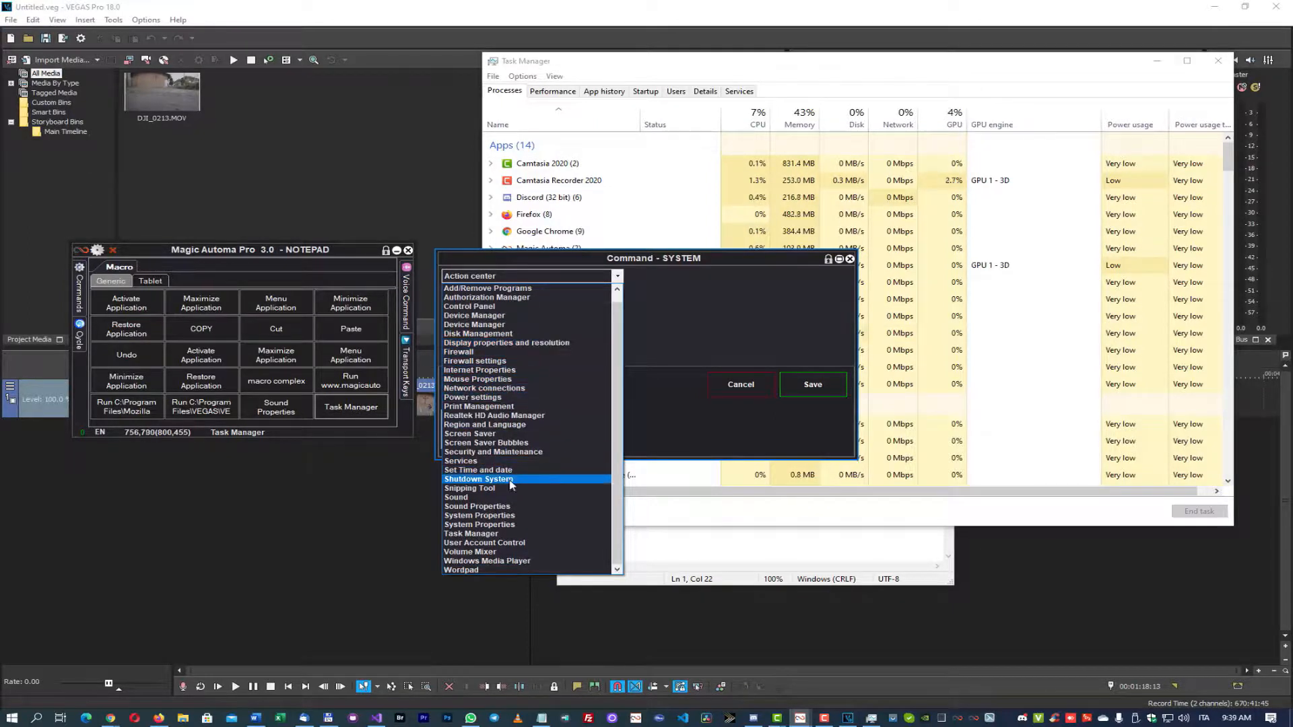
left_click(503, 524)
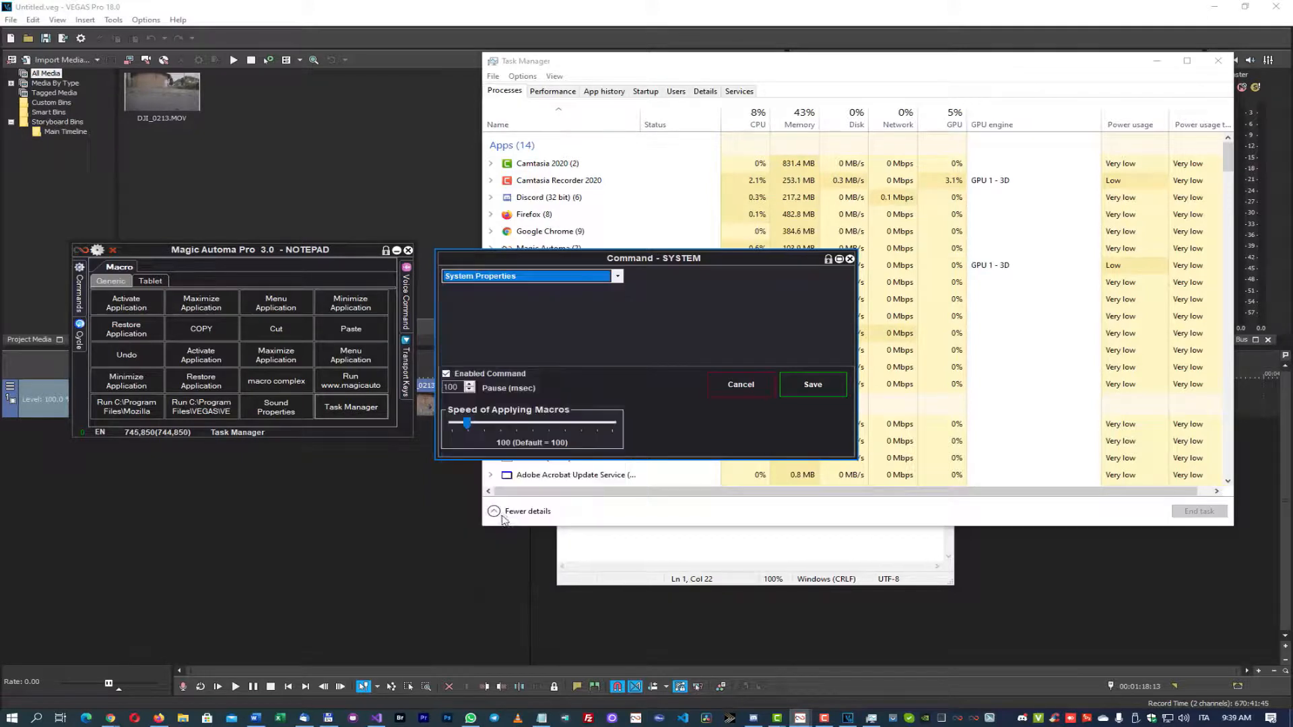
left_click(812, 386)
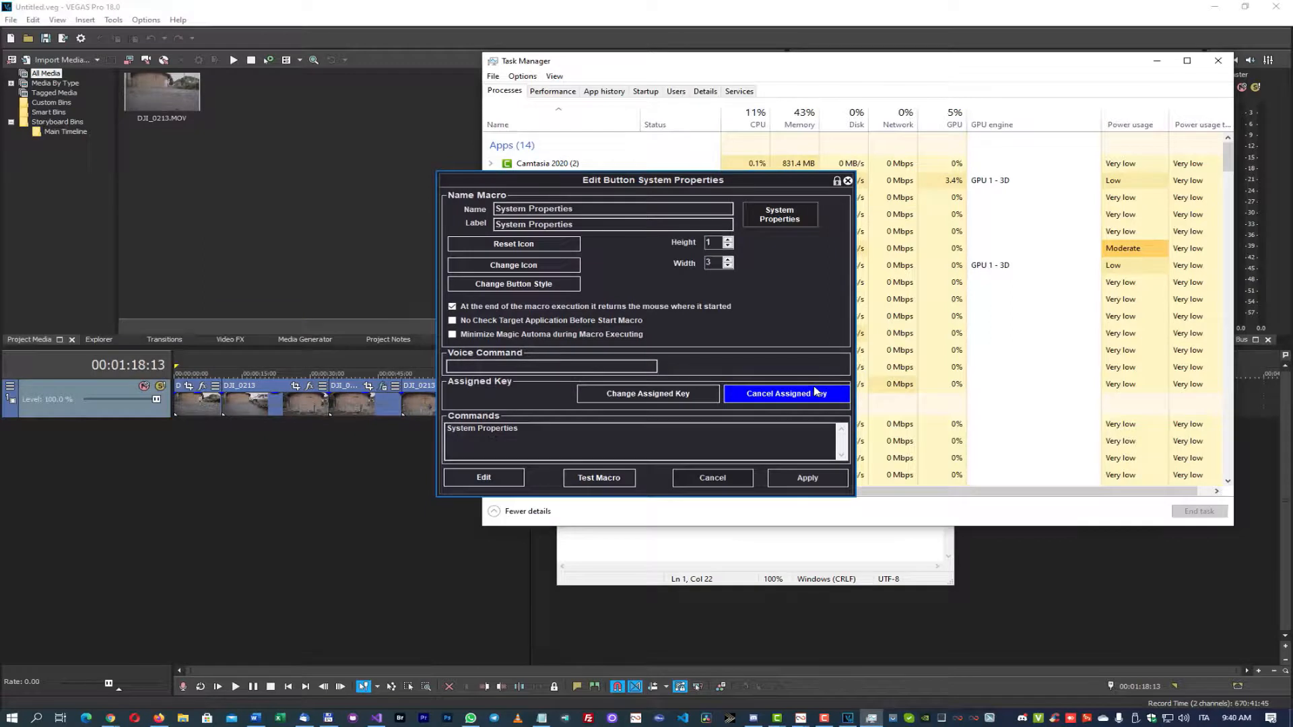
left_click(808, 478)
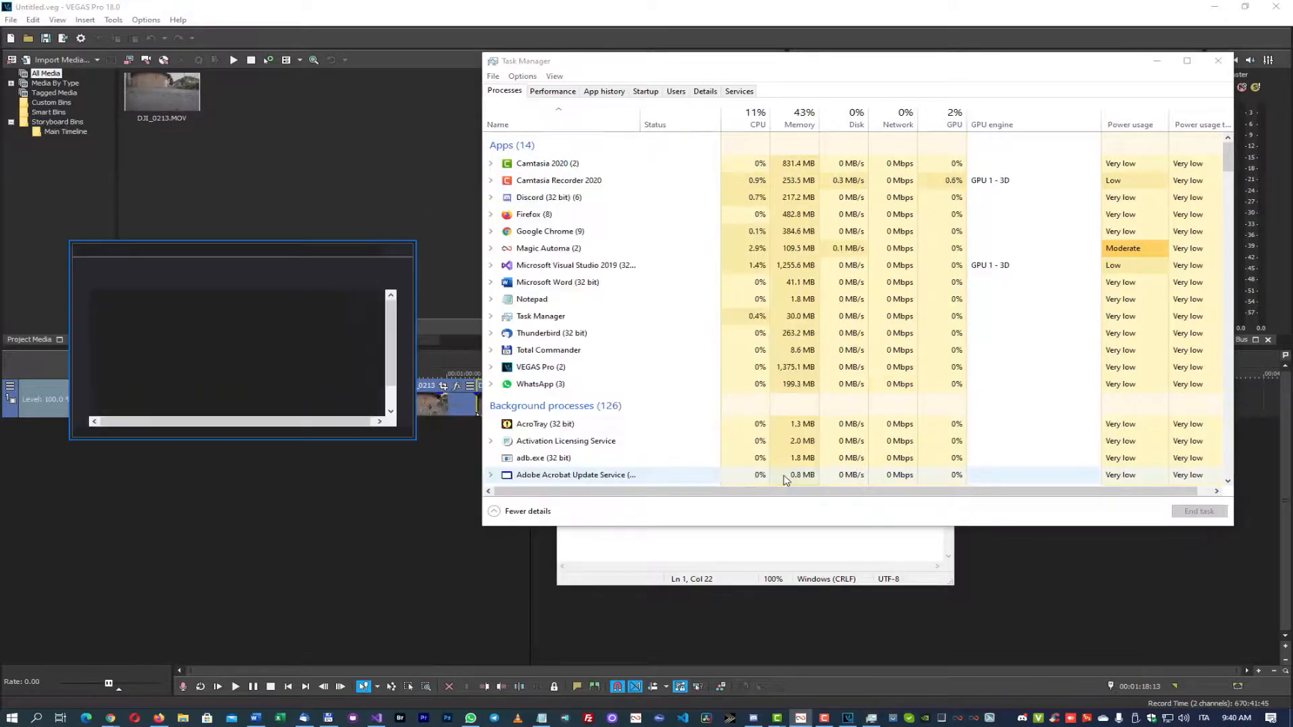
scroll(336, 400, "down", 1)
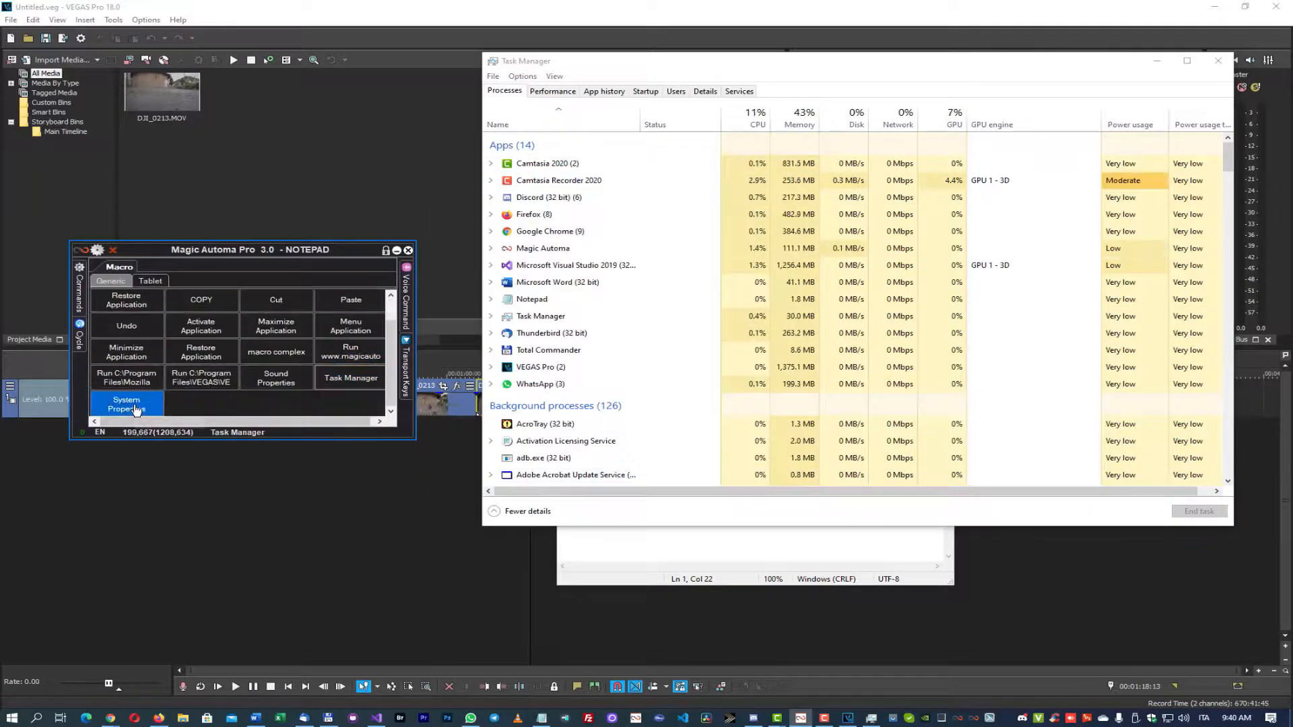
left_click(128, 404)
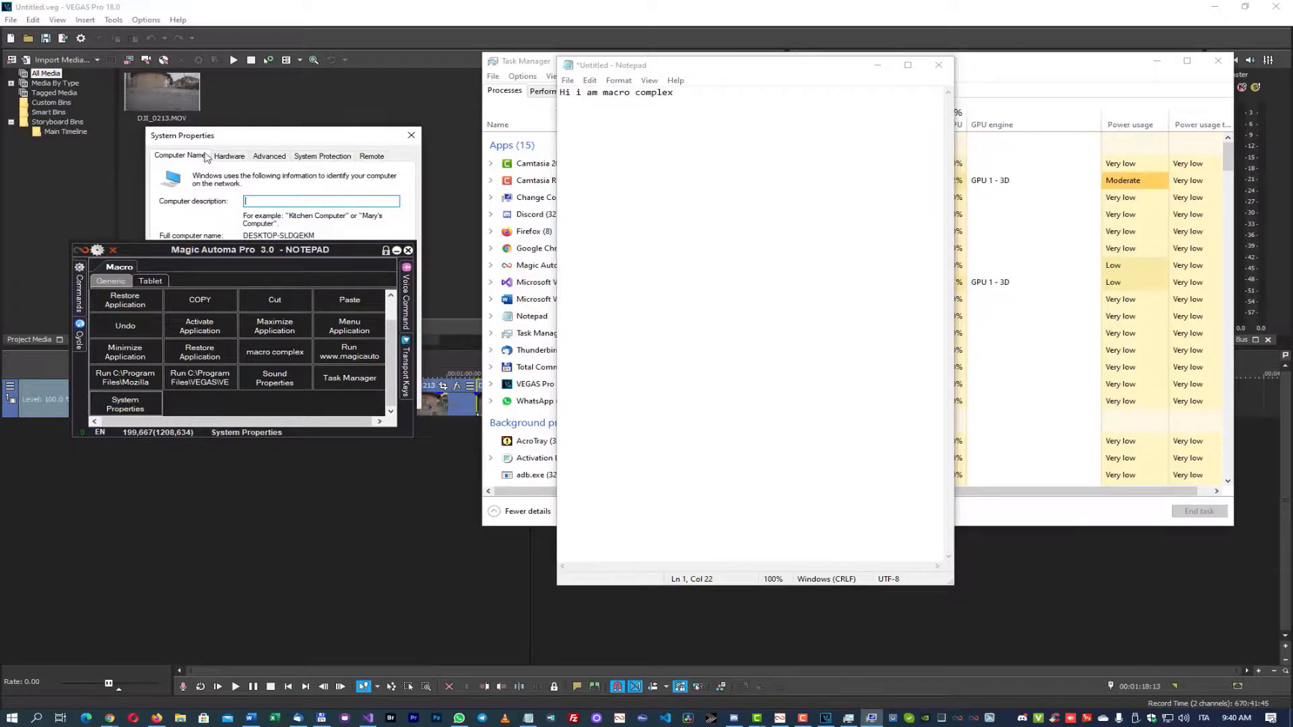
Move the System Properties dialog clear of the macro panel and cancel it.
left_click_drag(239, 145, 600, 200)
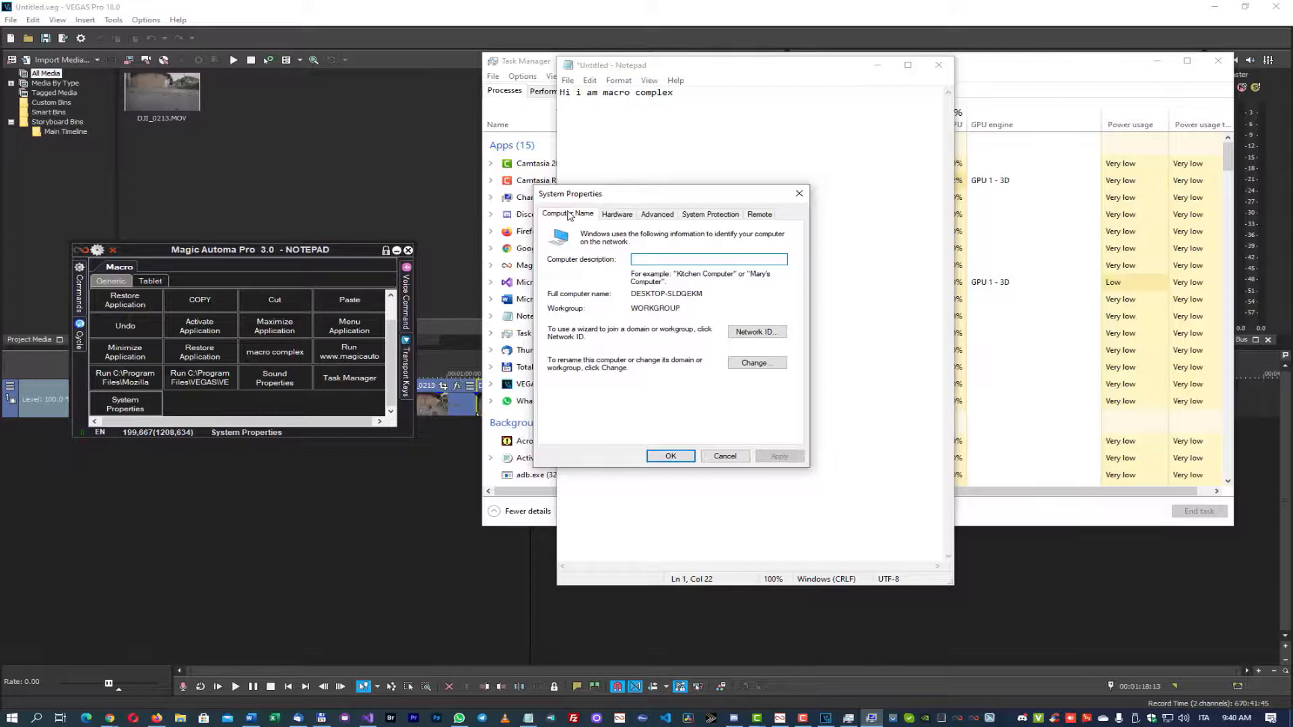
left_click(735, 458)
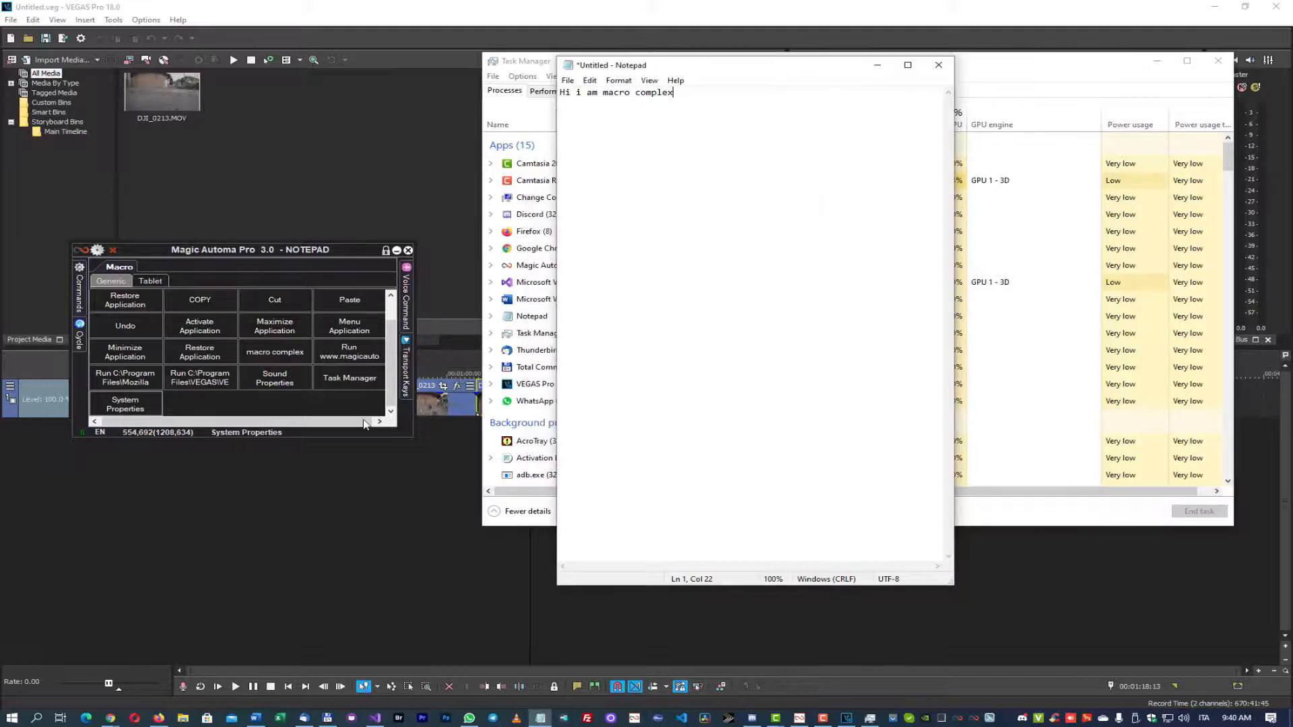
Create a wizard macro with a MACRO command set to the existing Sound Properties macro, and save the command.
right_click(237, 403)
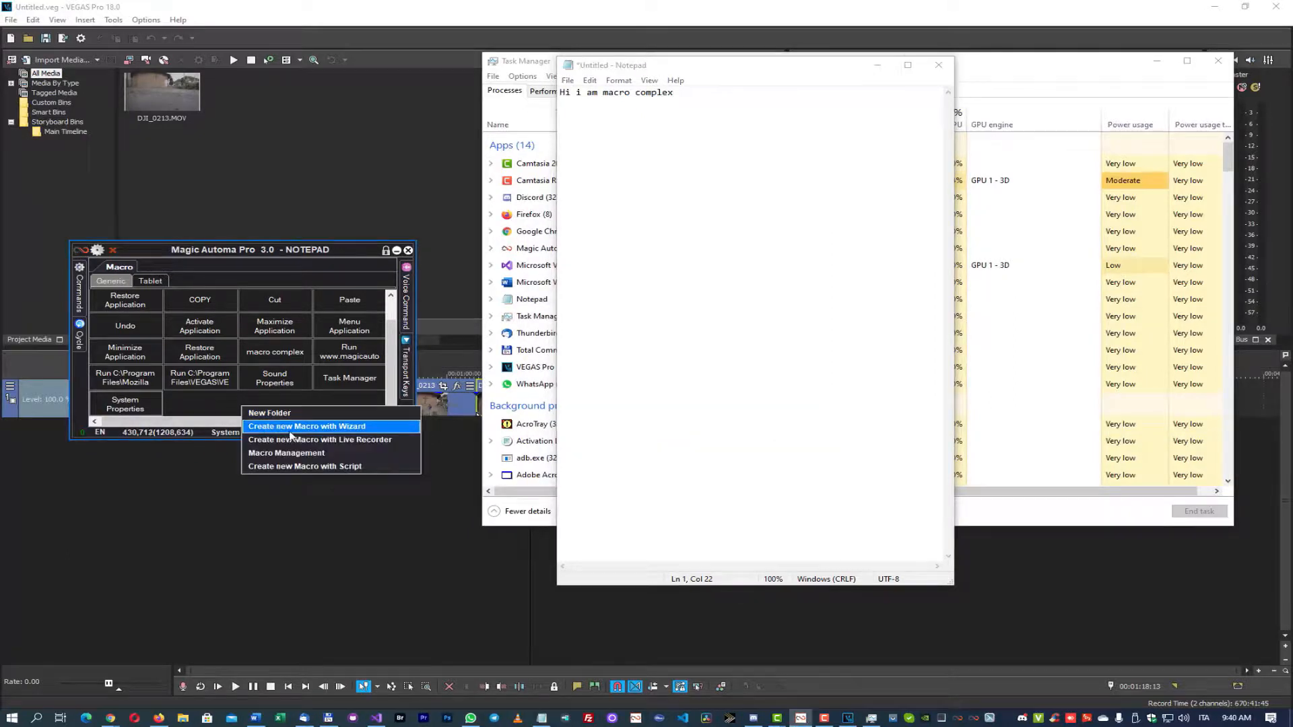
left_click(291, 428)
left_click(408, 356)
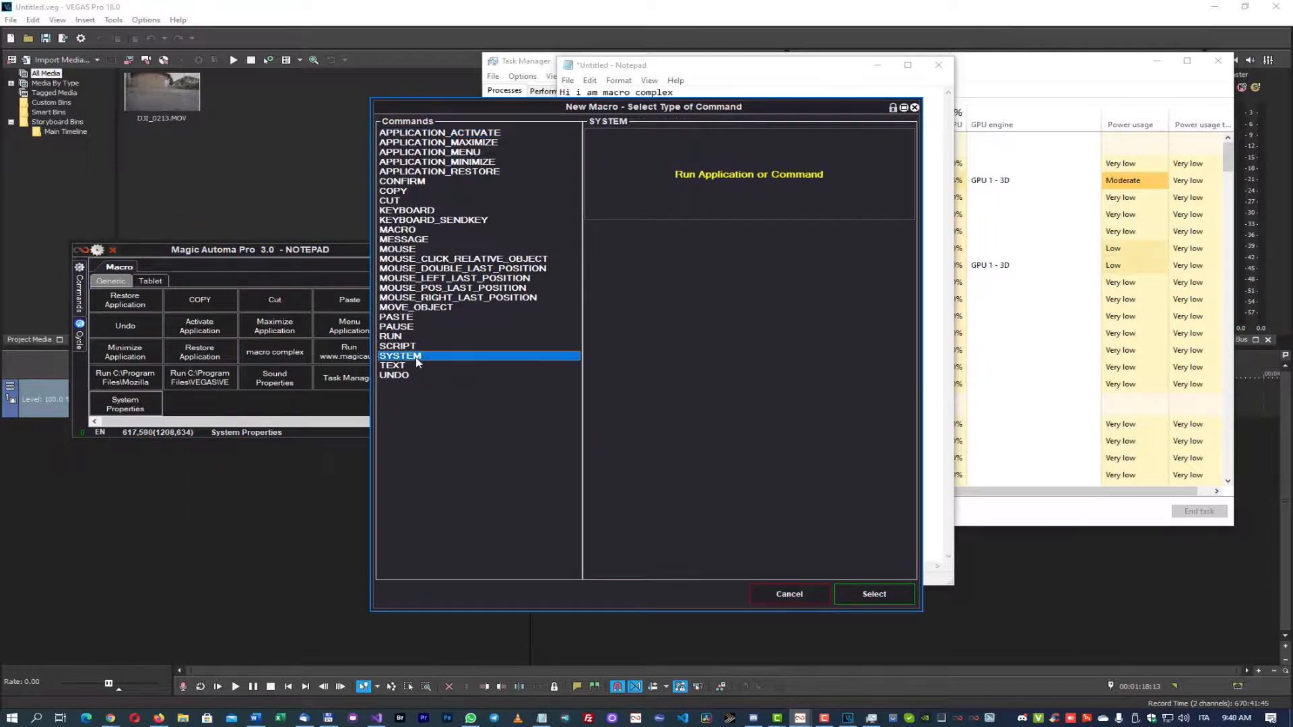
left_click(408, 231)
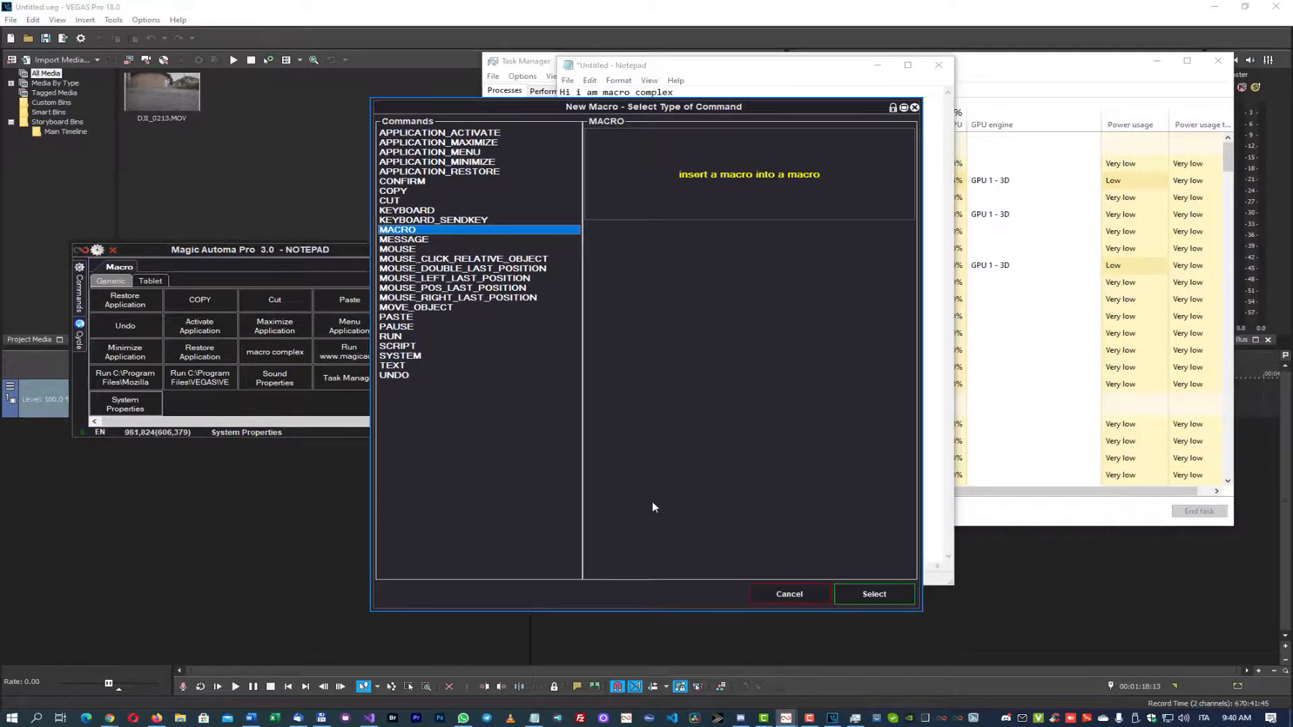
left_click(865, 589)
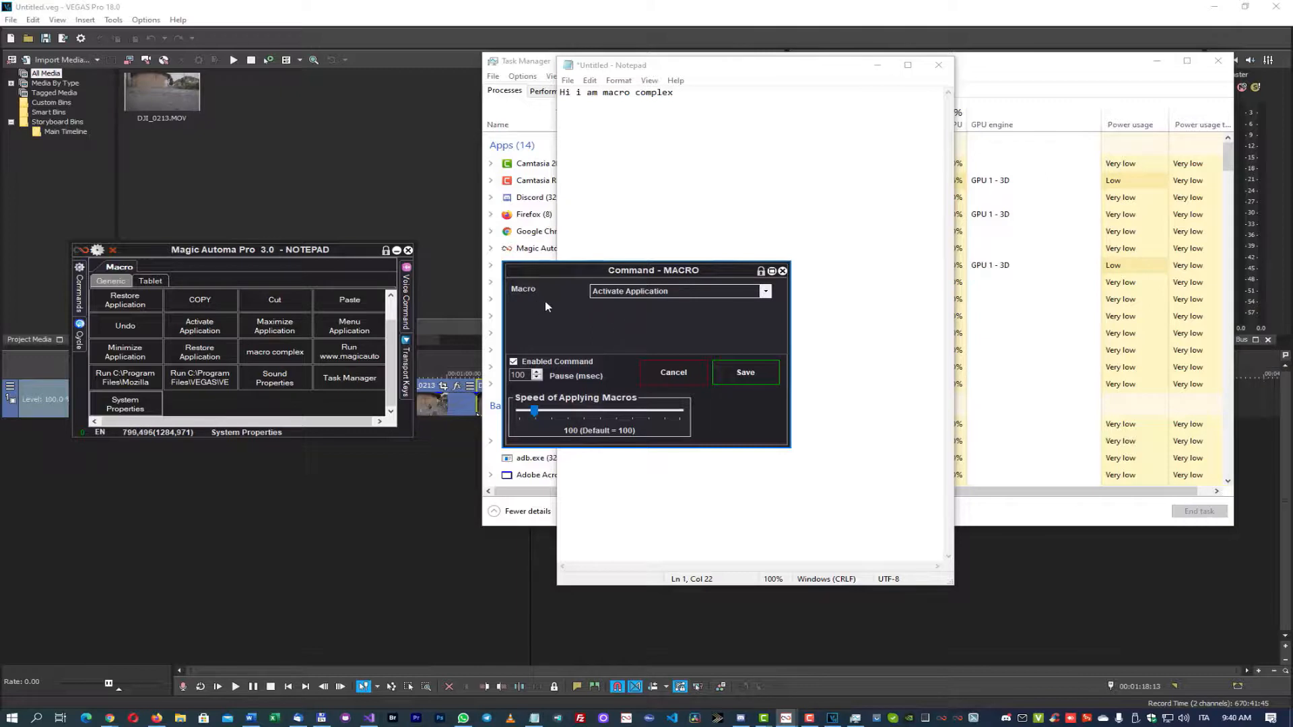
left_click(626, 291)
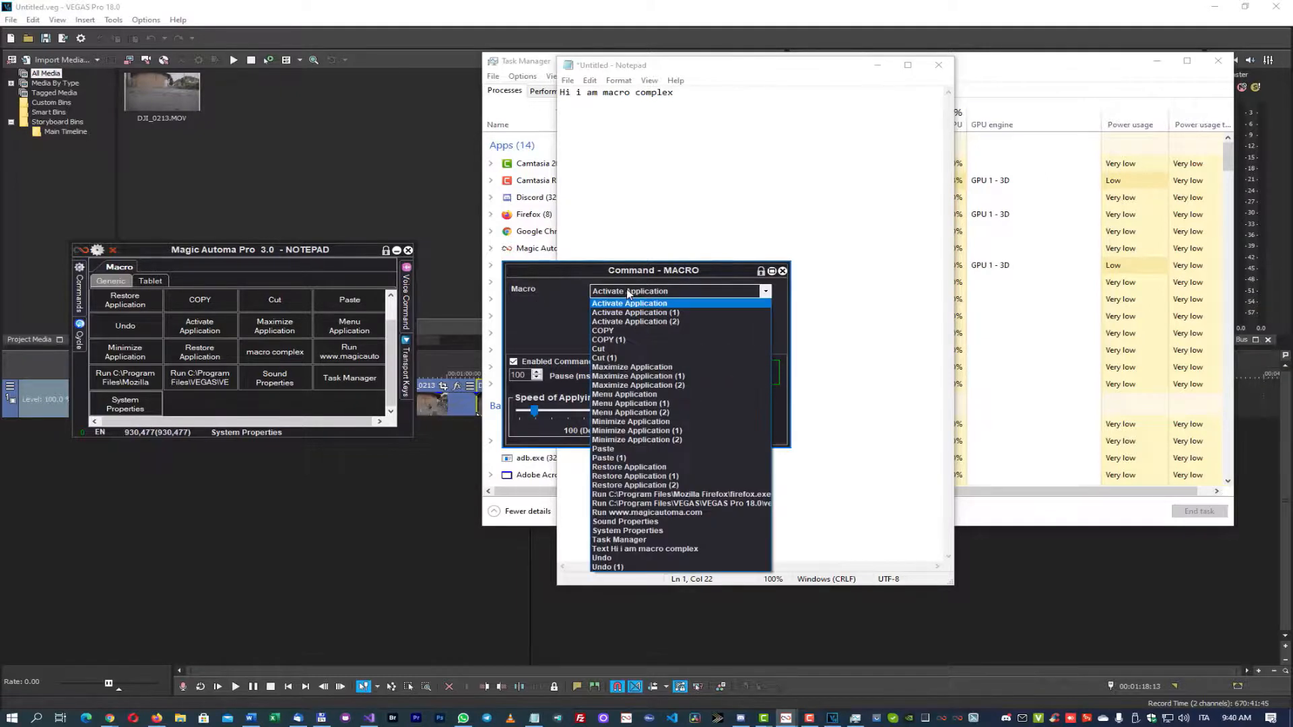
left_click(626, 291)
left_click(628, 293)
left_click(655, 522)
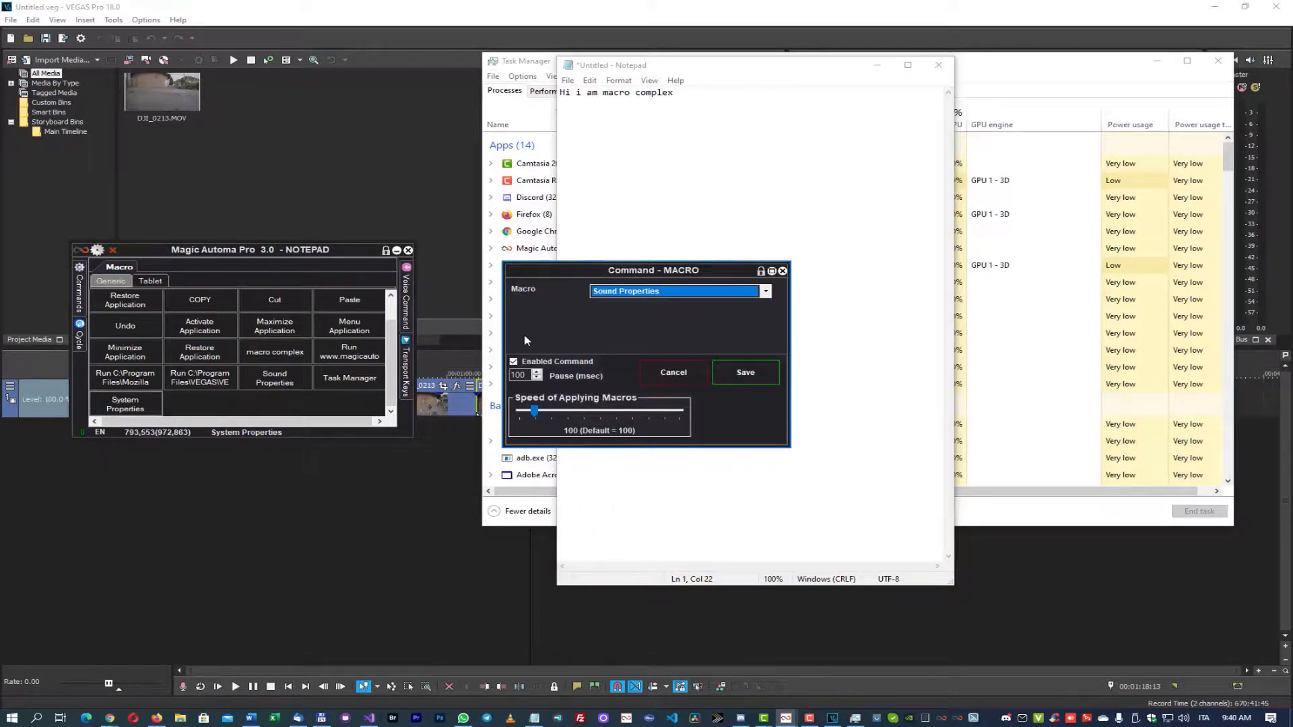
left_click(738, 376)
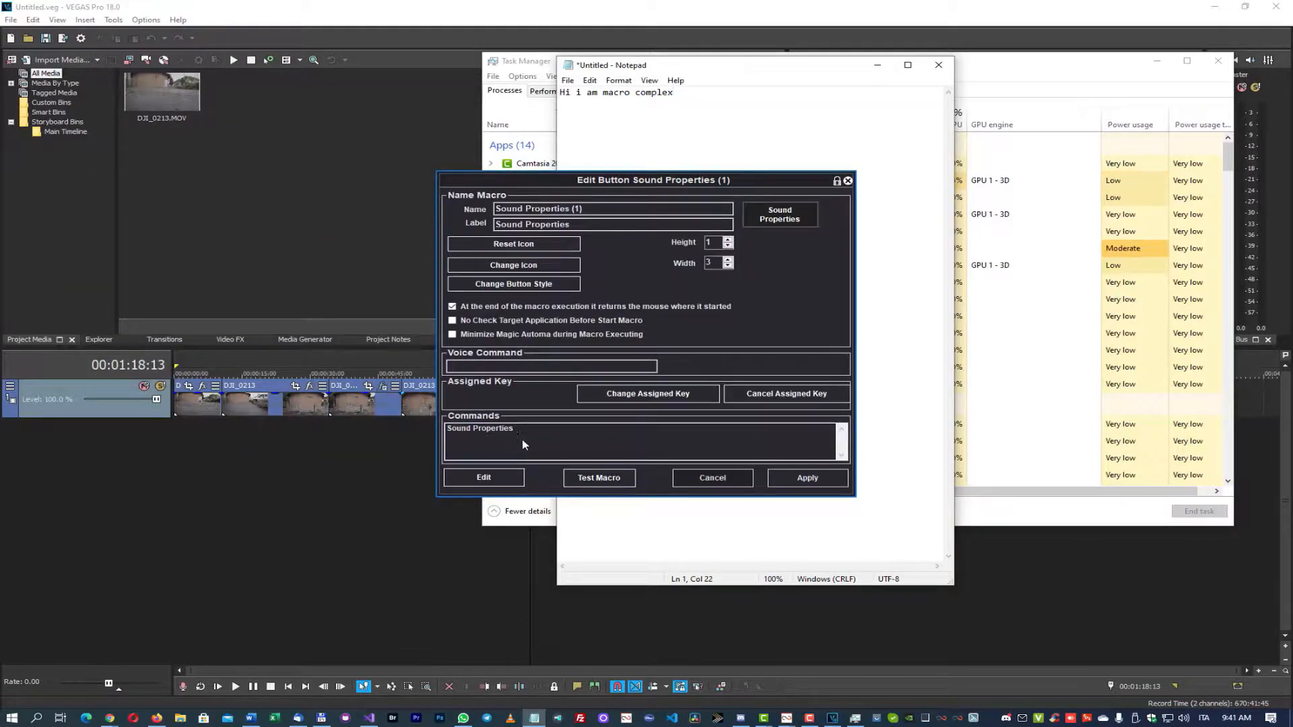
Add a second MACRO command set to System Properties to the new macro's command list, and apply the macro button.
double_click(559, 442)
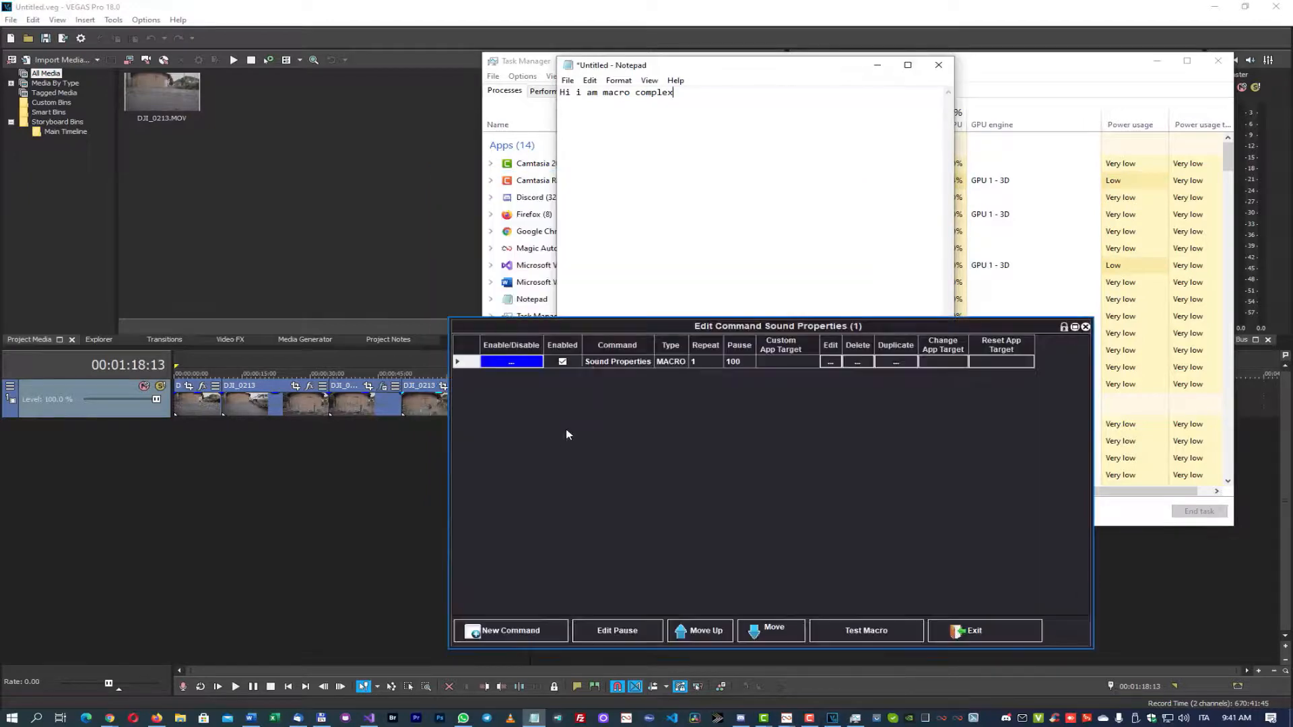
left_click(520, 631)
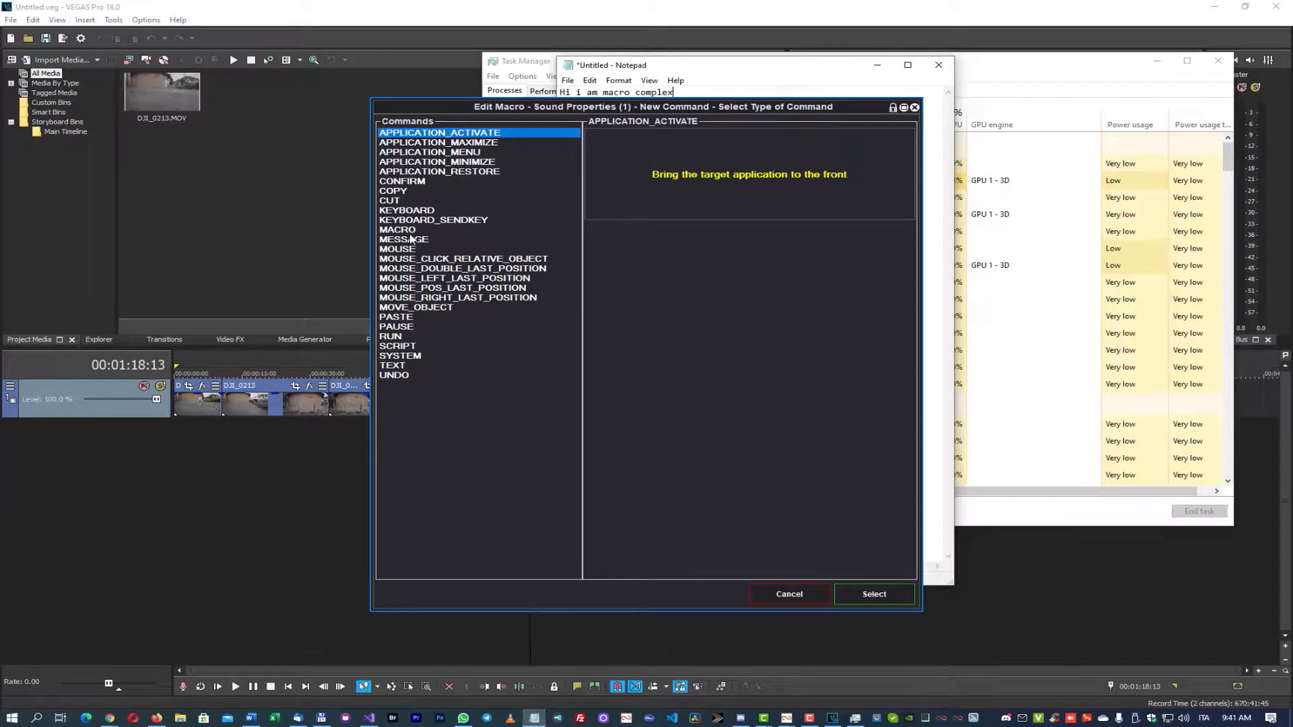
left_click(410, 232)
left_click(859, 592)
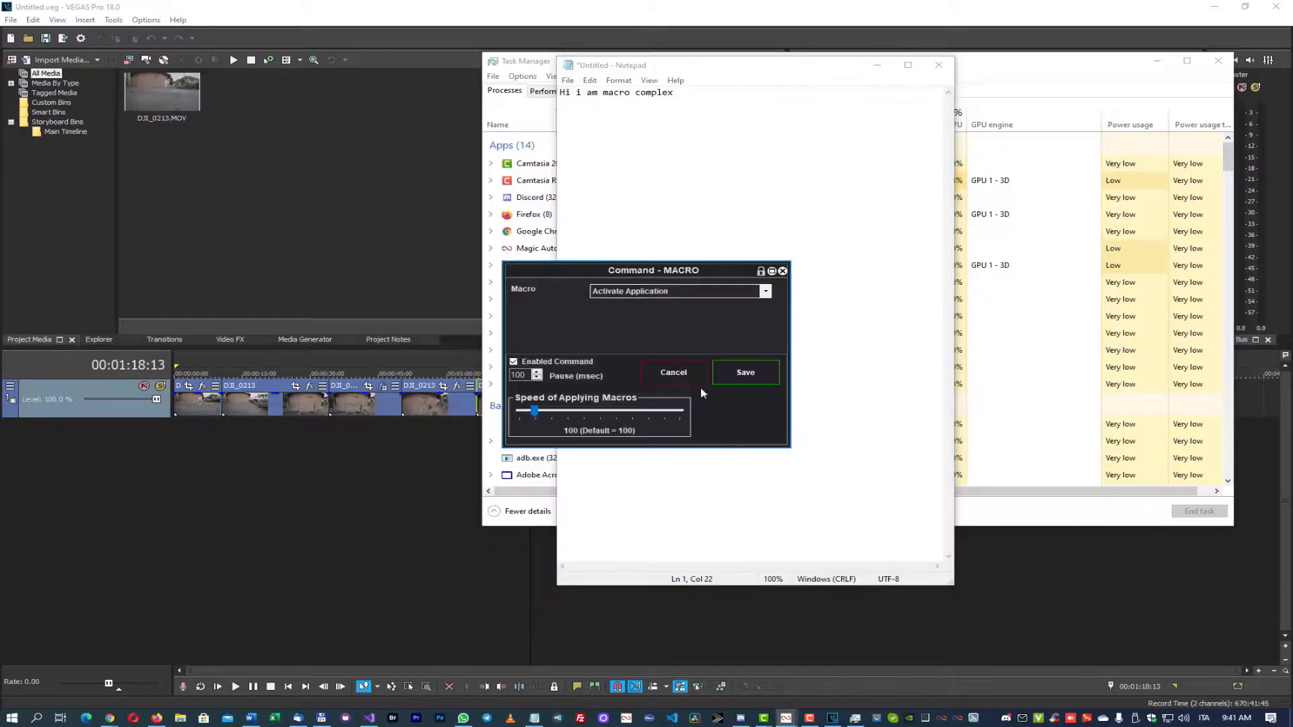
left_click(659, 294)
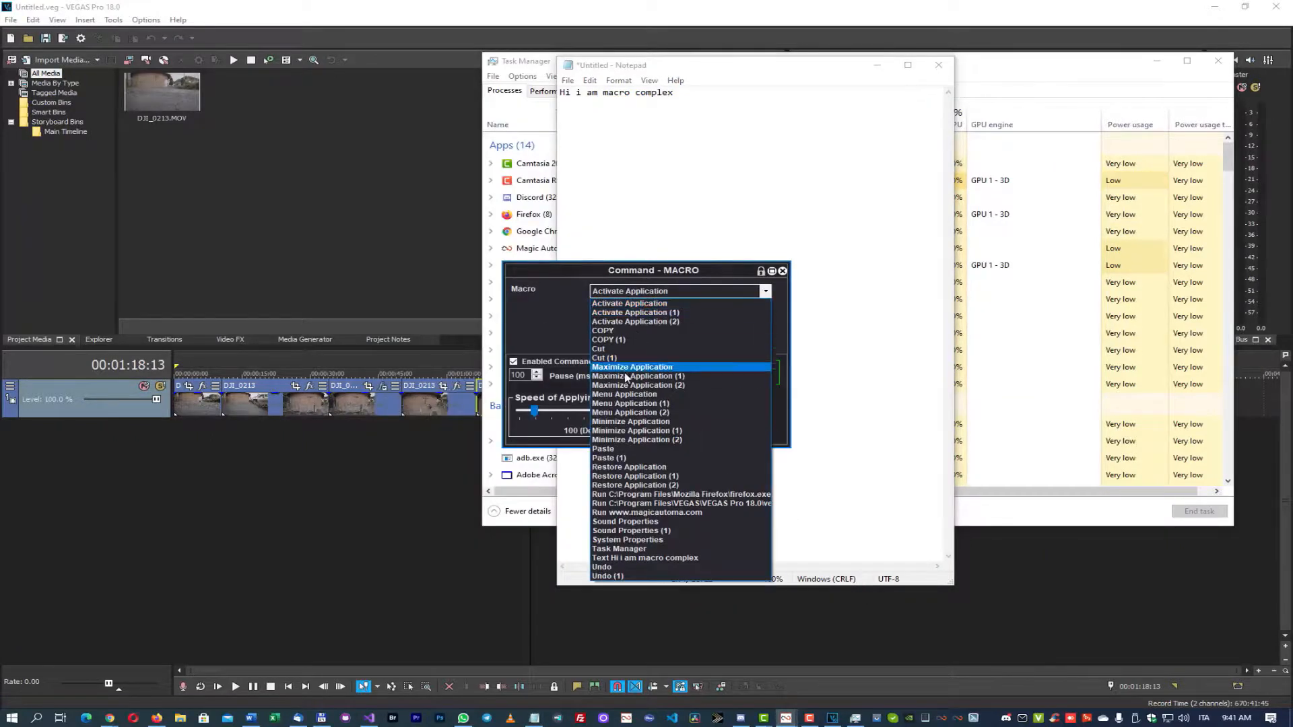
left_click(650, 540)
left_click(746, 373)
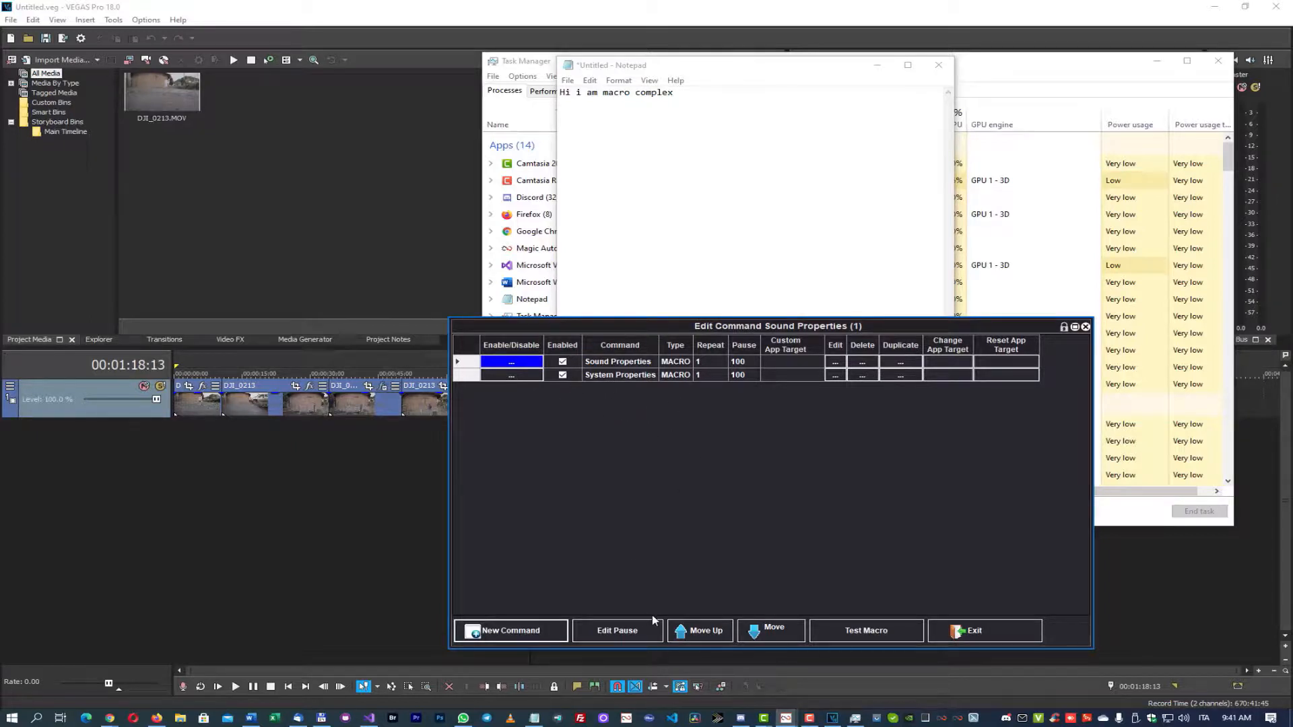
left_click(975, 630)
left_click(785, 480)
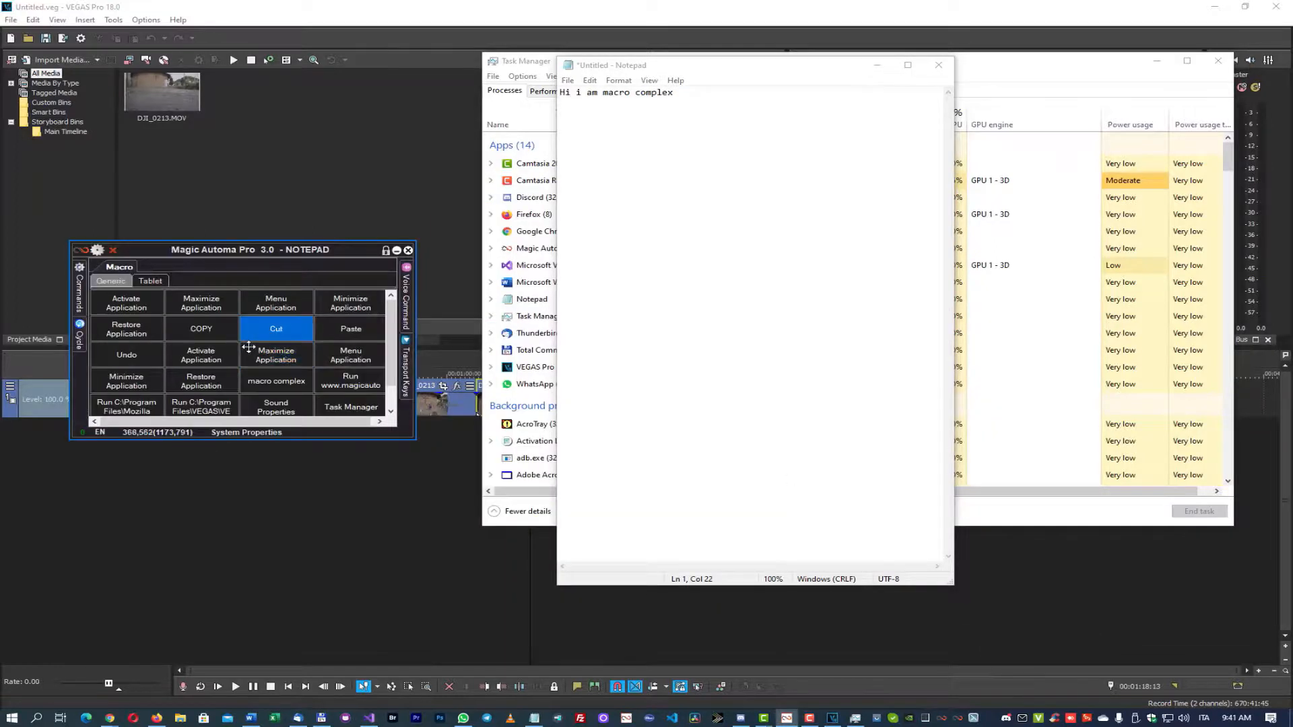
Run the new combined Sound Properties macro, move the Sound and System Properties dialogs apart, and cancel both.
scroll(248, 348, "down", 1)
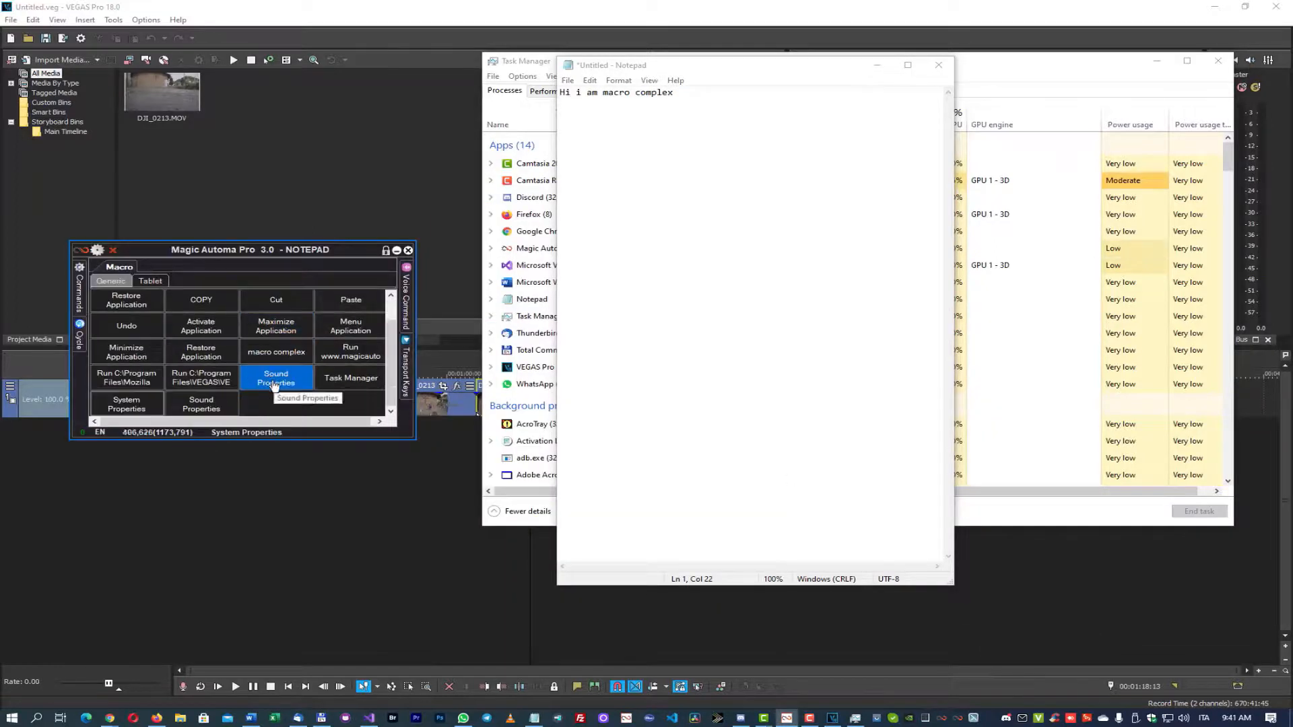
left_click(217, 407)
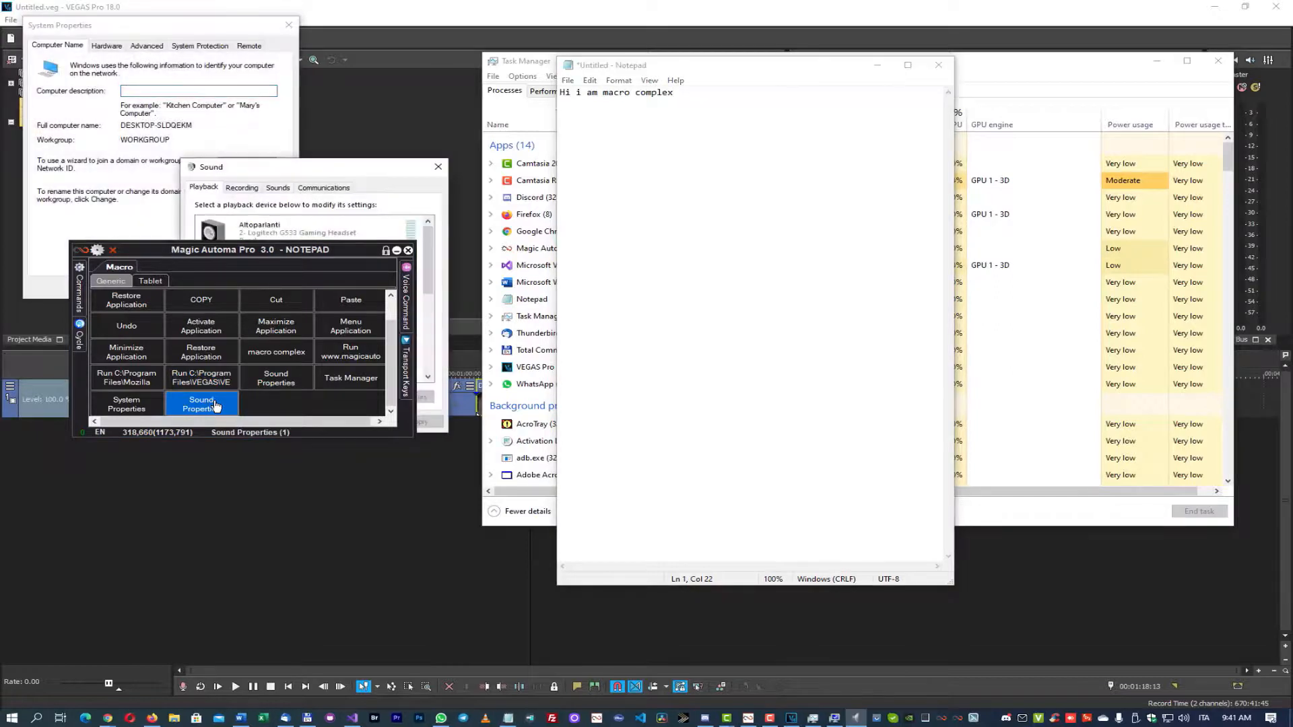
left_click_drag(231, 168, 708, 163)
left_click_drag(128, 30, 968, 197)
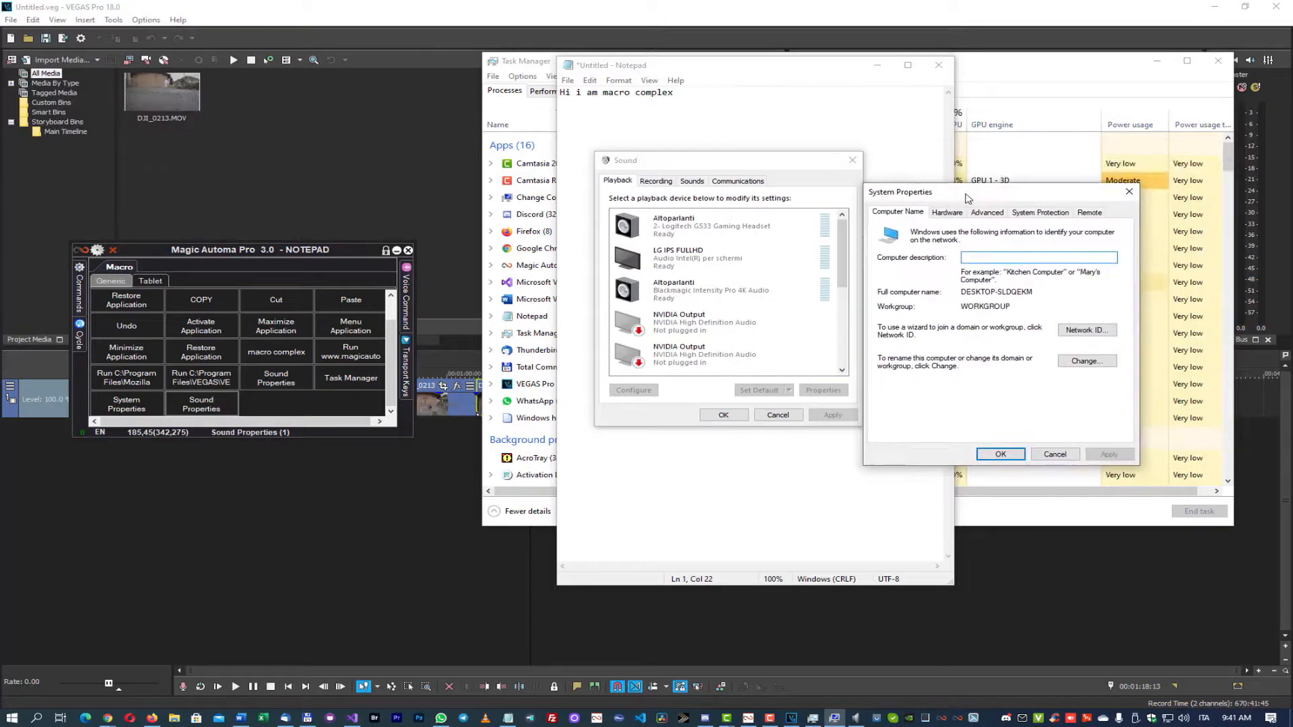
left_click(1055, 454)
left_click(777, 415)
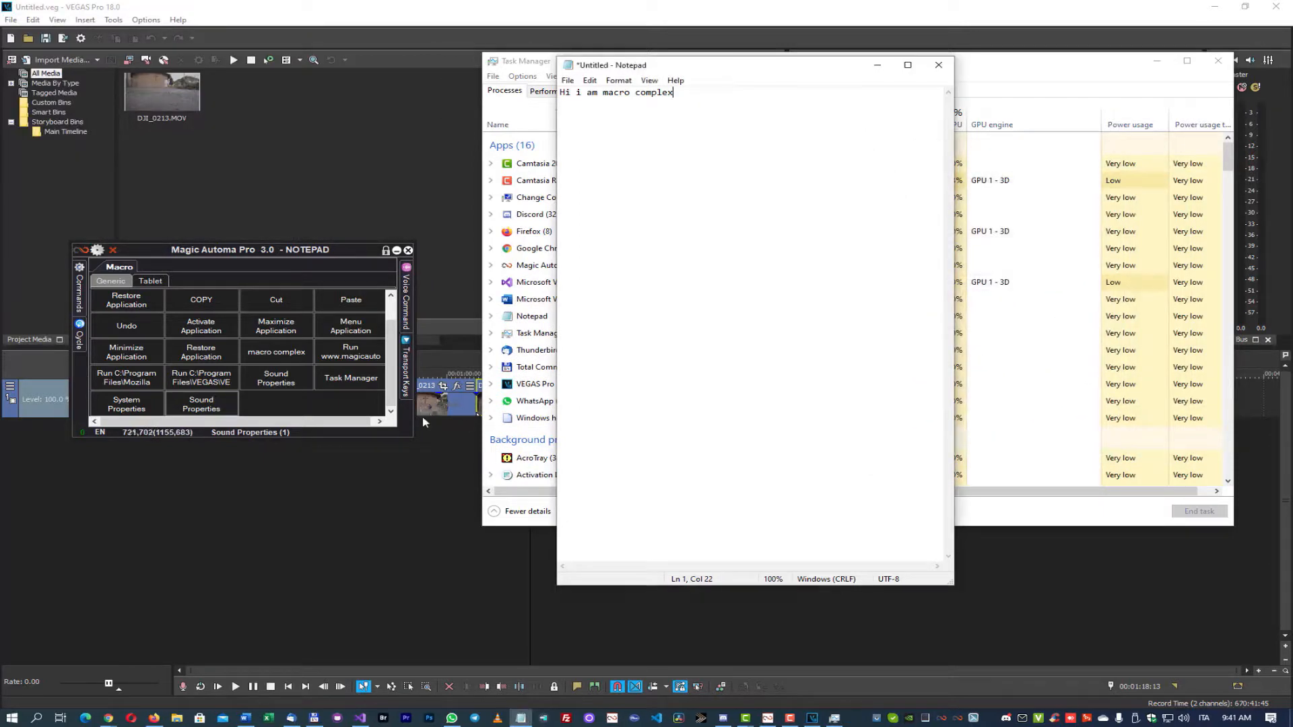
Create a wizard macro with a SCRIPT command that uses the file aa.macroscript, and apply its button.
right_click(288, 405)
left_click(319, 430)
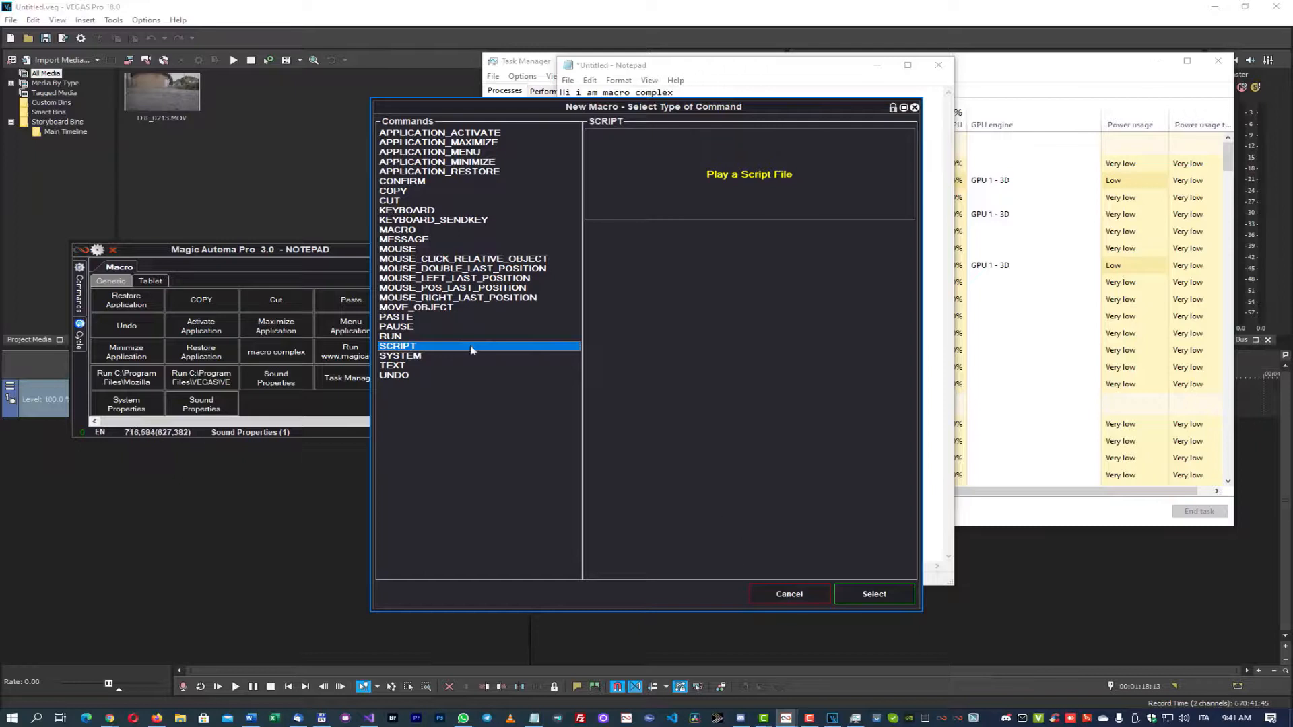
left_click(901, 600)
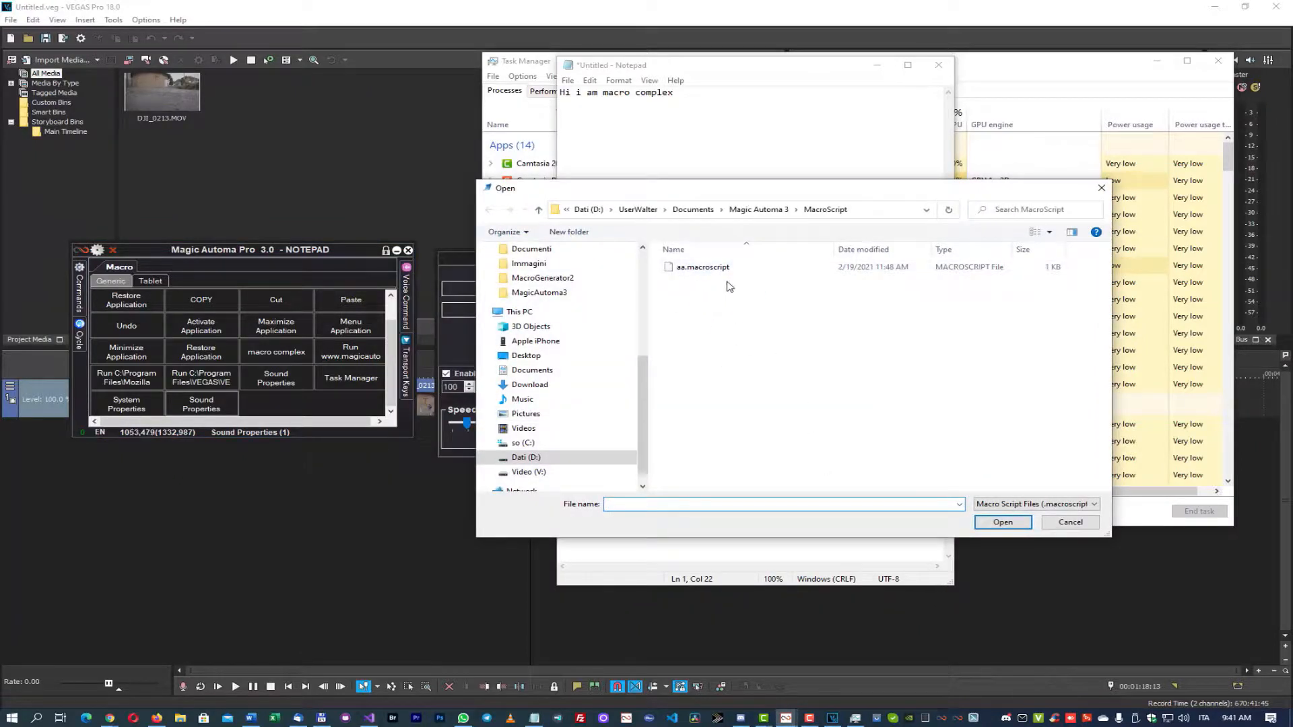
left_click(714, 268)
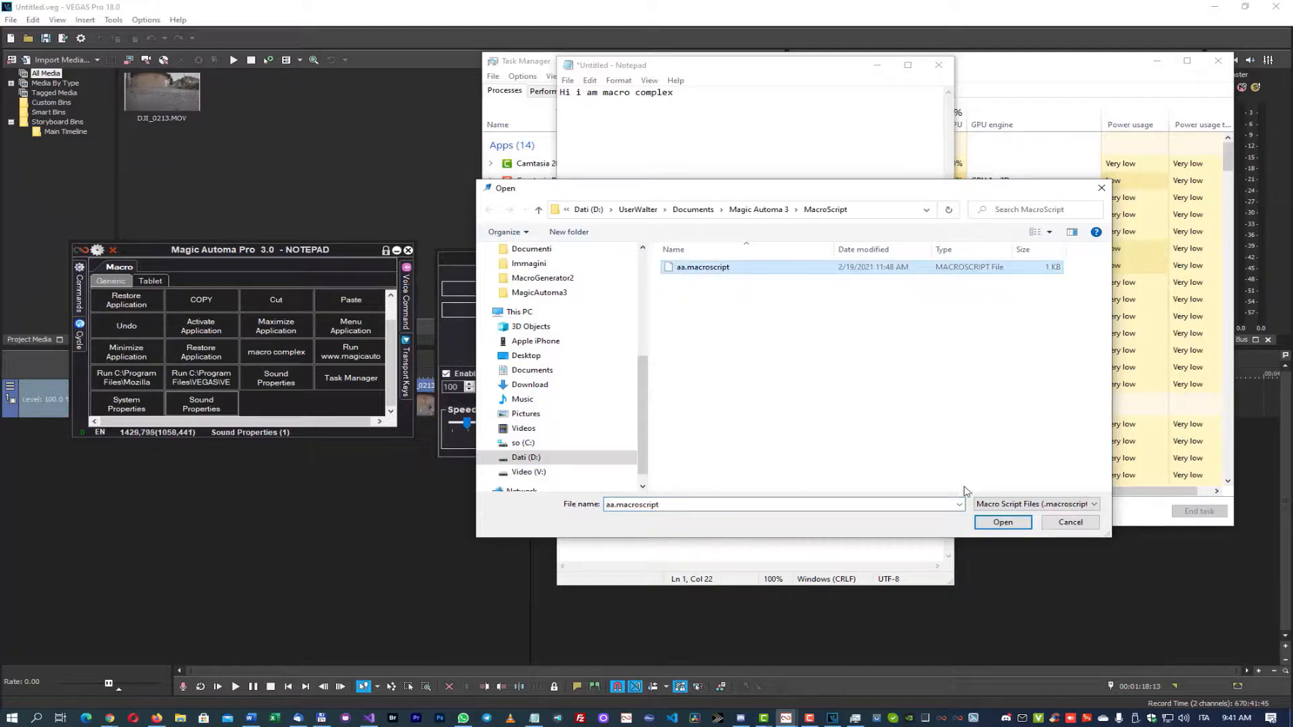
left_click(1003, 523)
left_click(817, 384)
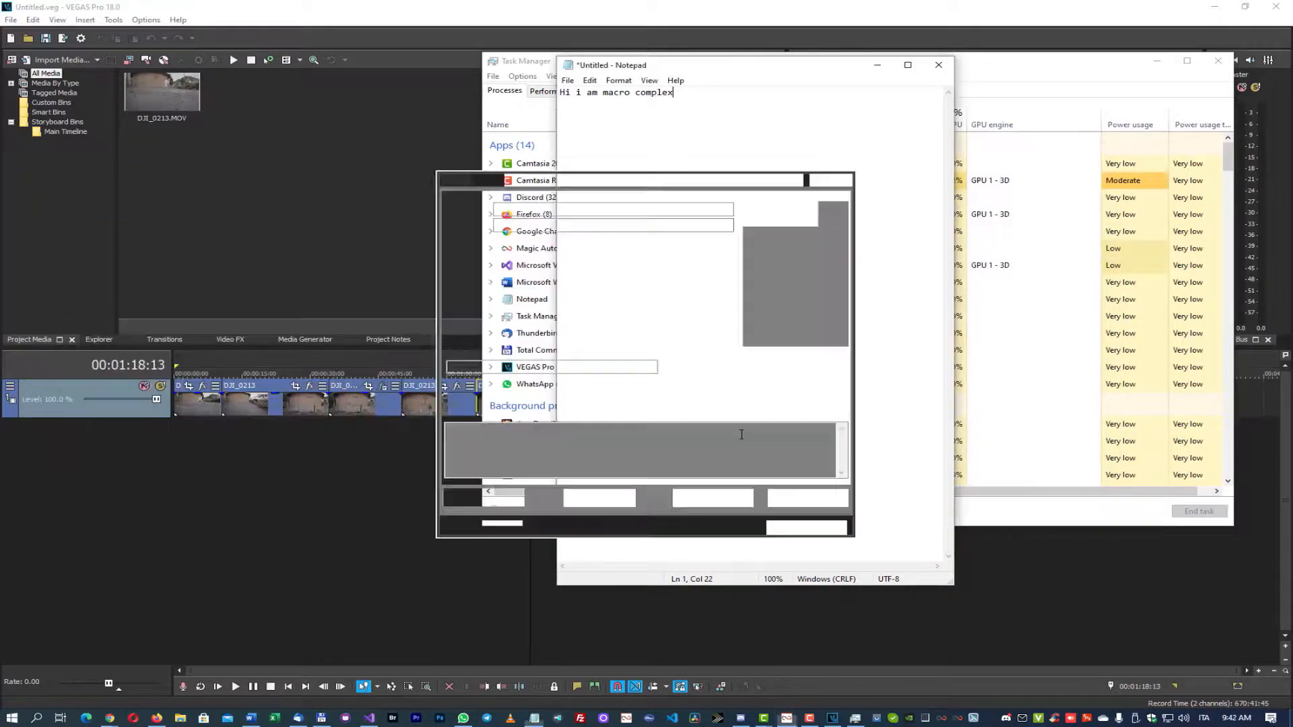
left_click(791, 475)
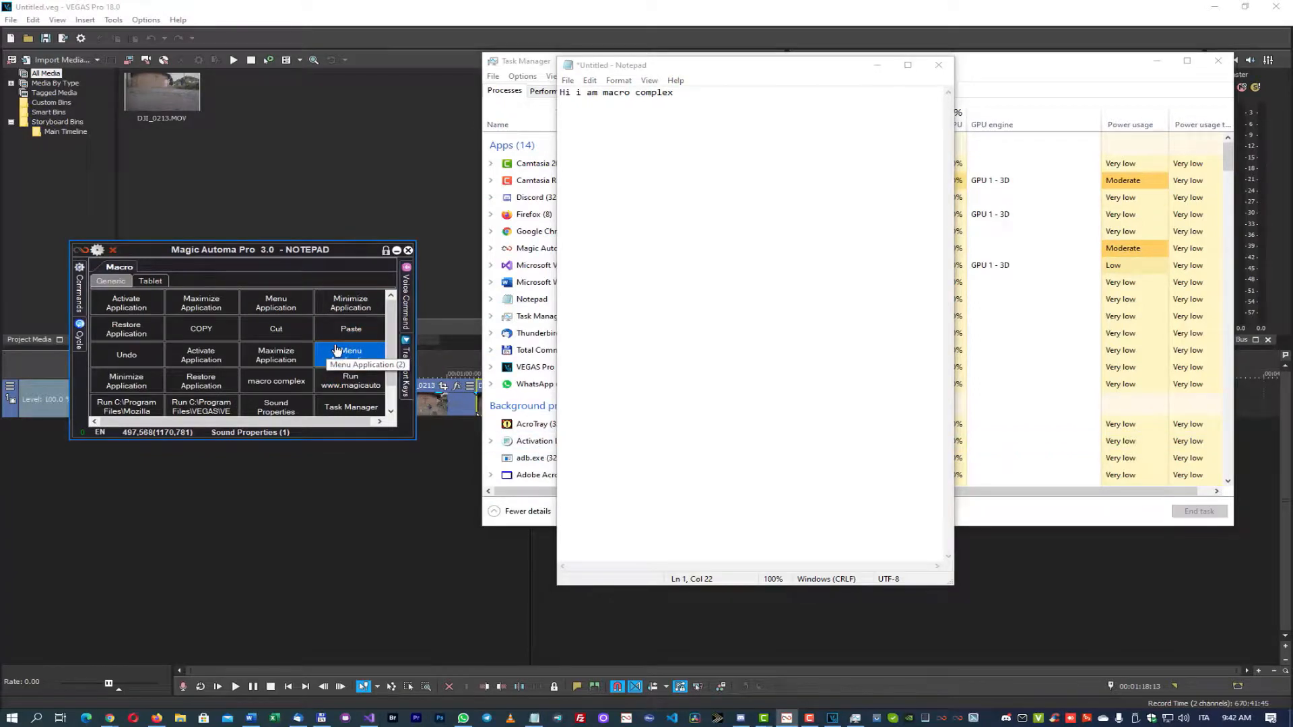
View the script of the aa macro in the script editor, and close the editor.
scroll(333, 354, "down", 1)
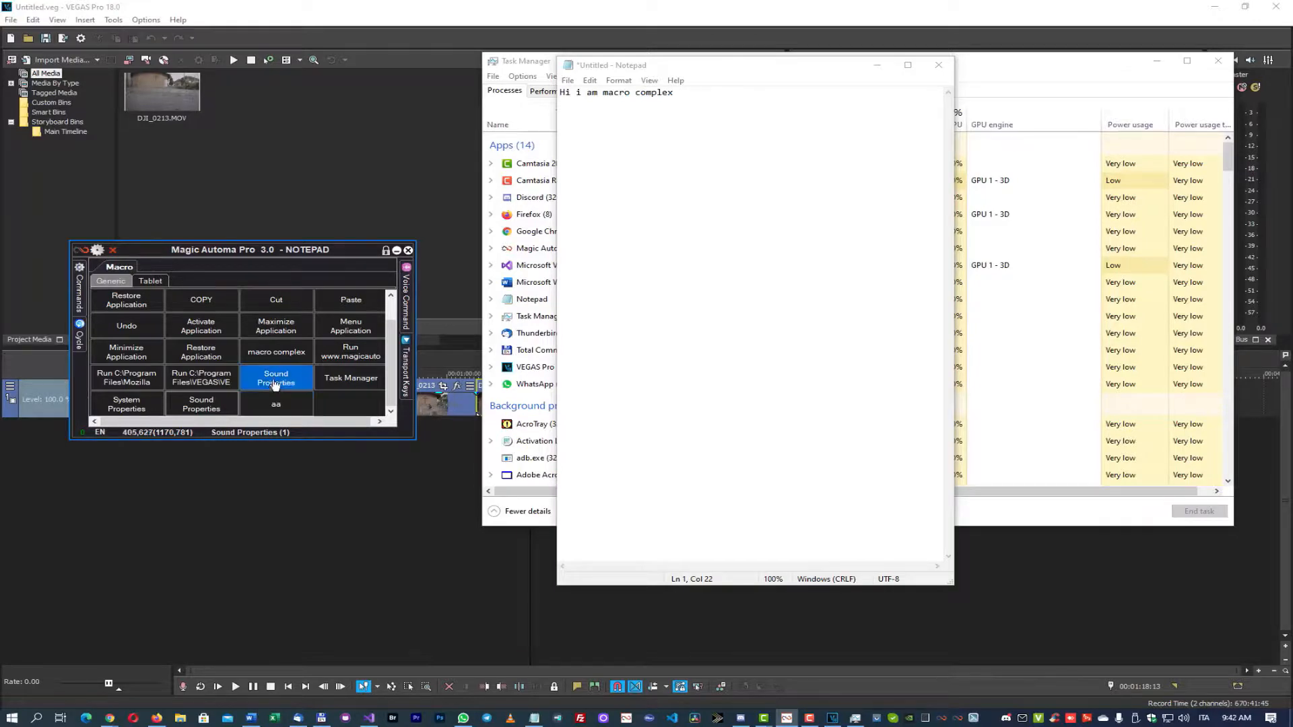
right_click(281, 405)
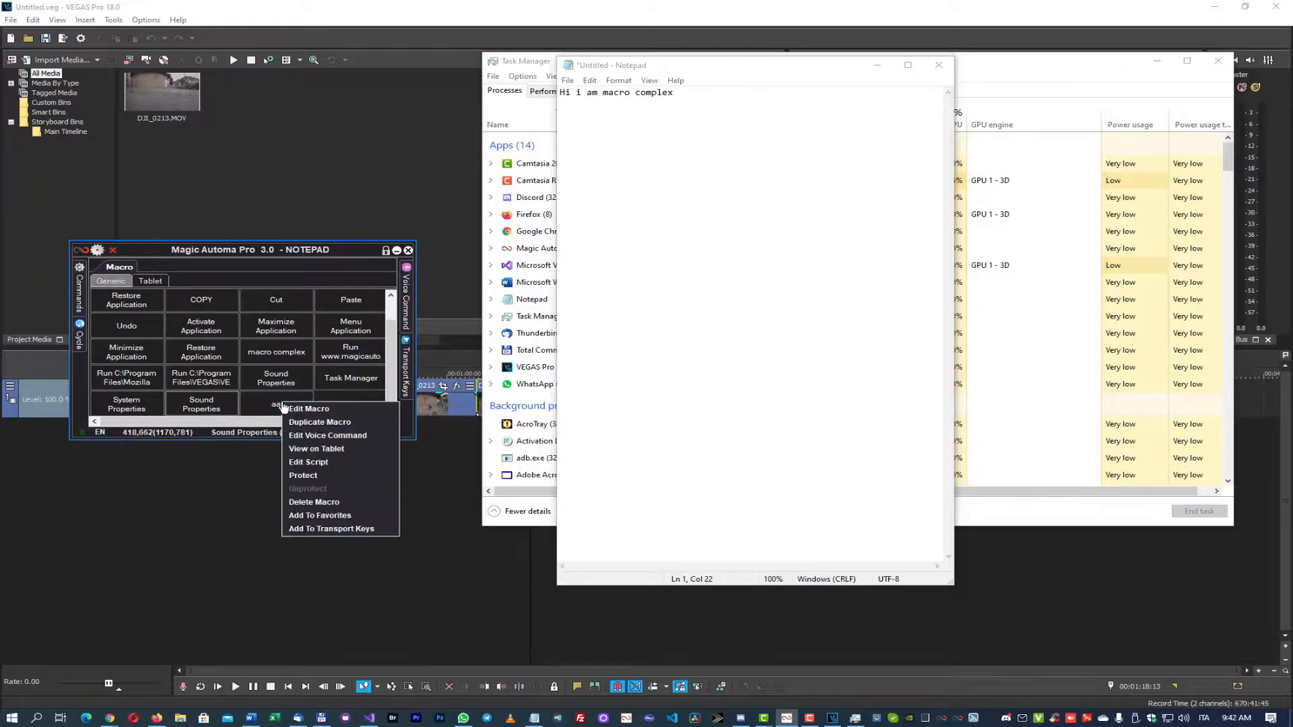
left_click(329, 463)
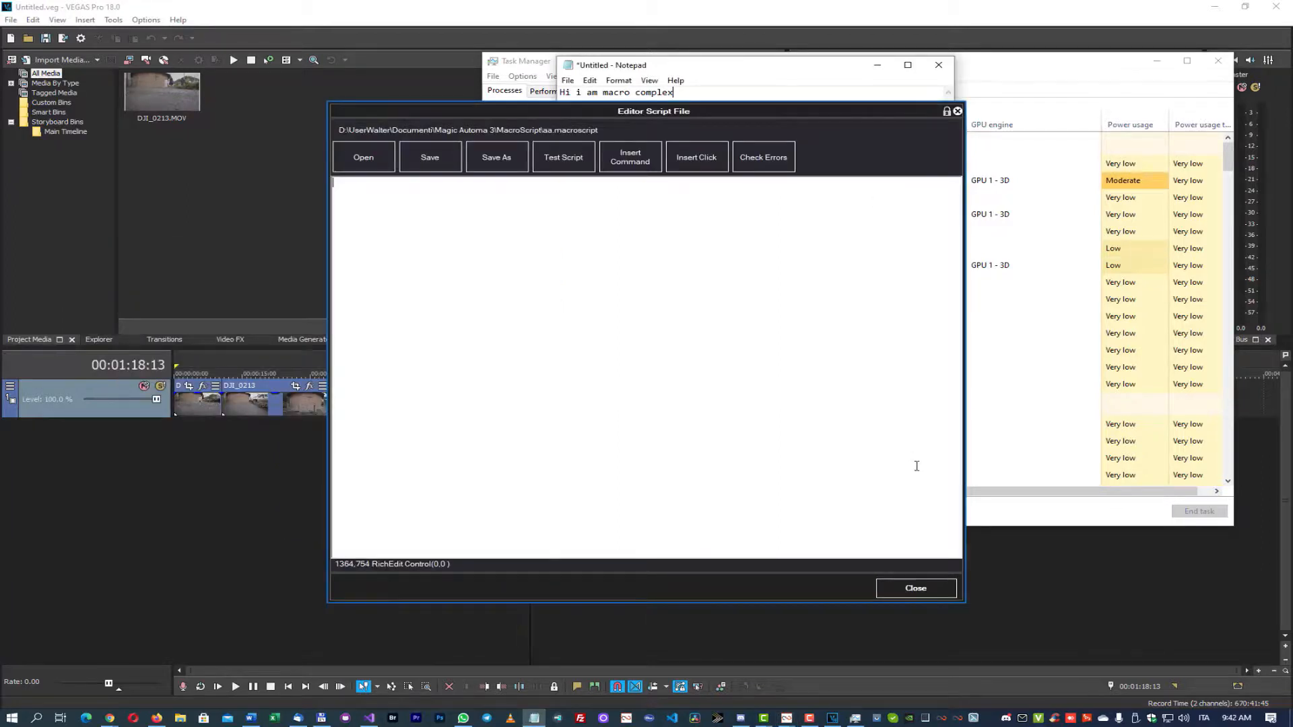
left_click(917, 588)
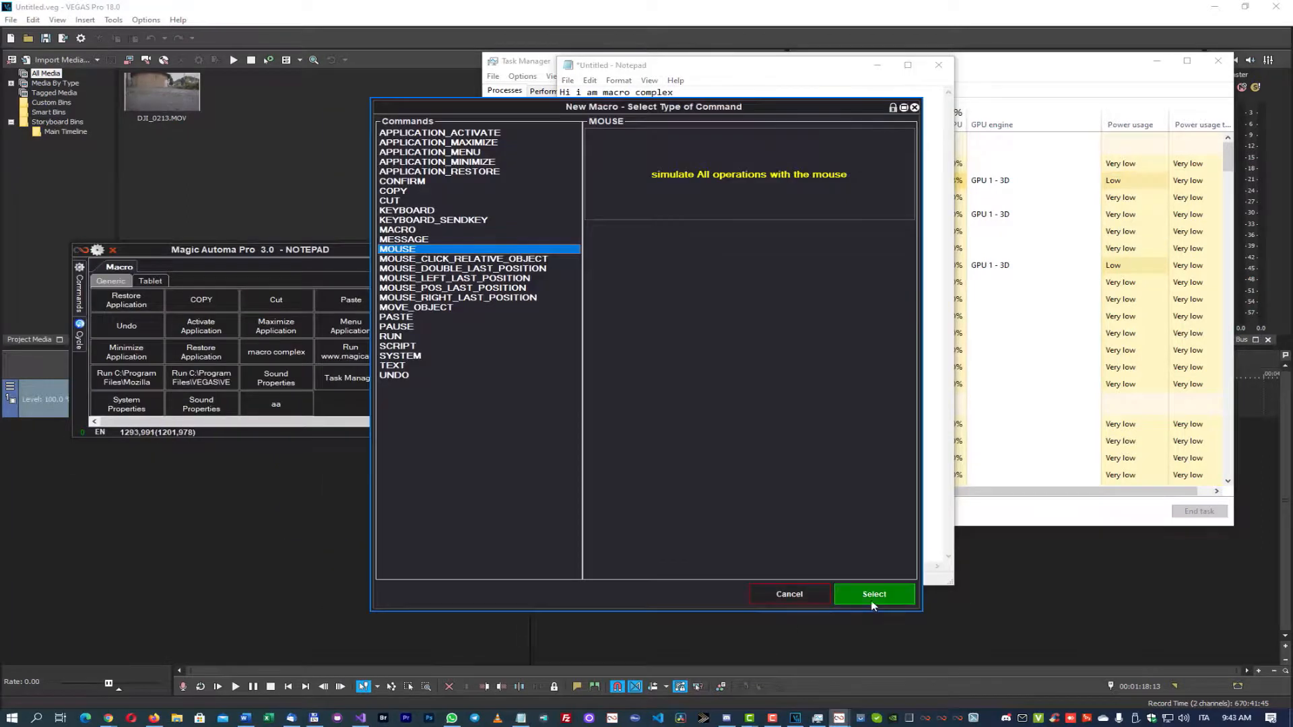
Create and apply a wizard macro with a MOUSE Position command storing the DJI_0213.MOV thumbnail's position (253,158).
left_click(869, 596)
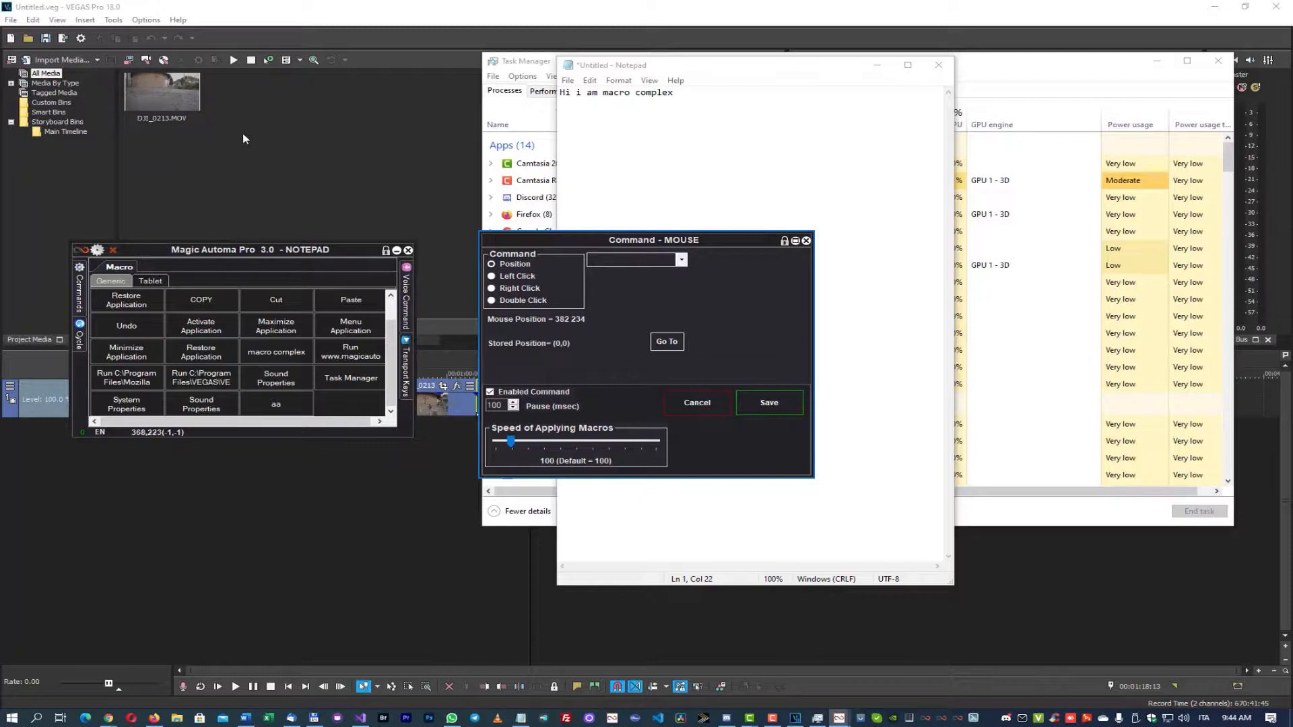
left_click(171, 101)
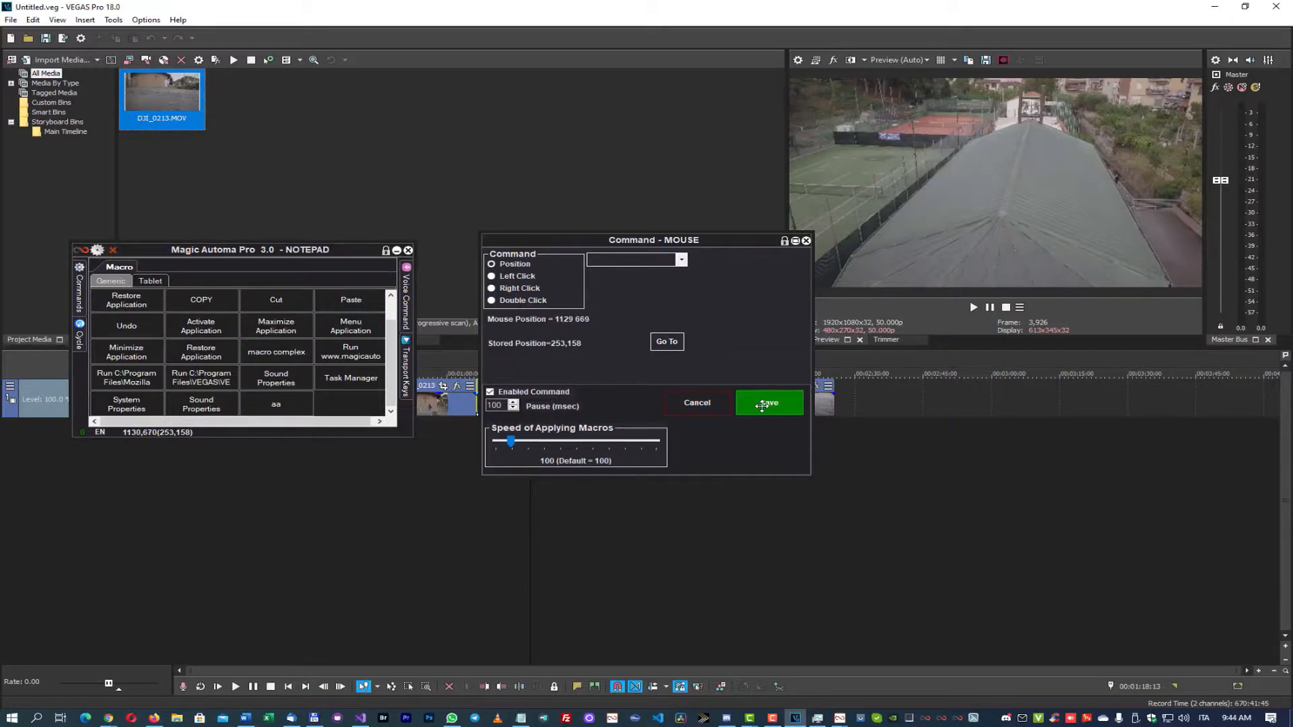
left_click(762, 406)
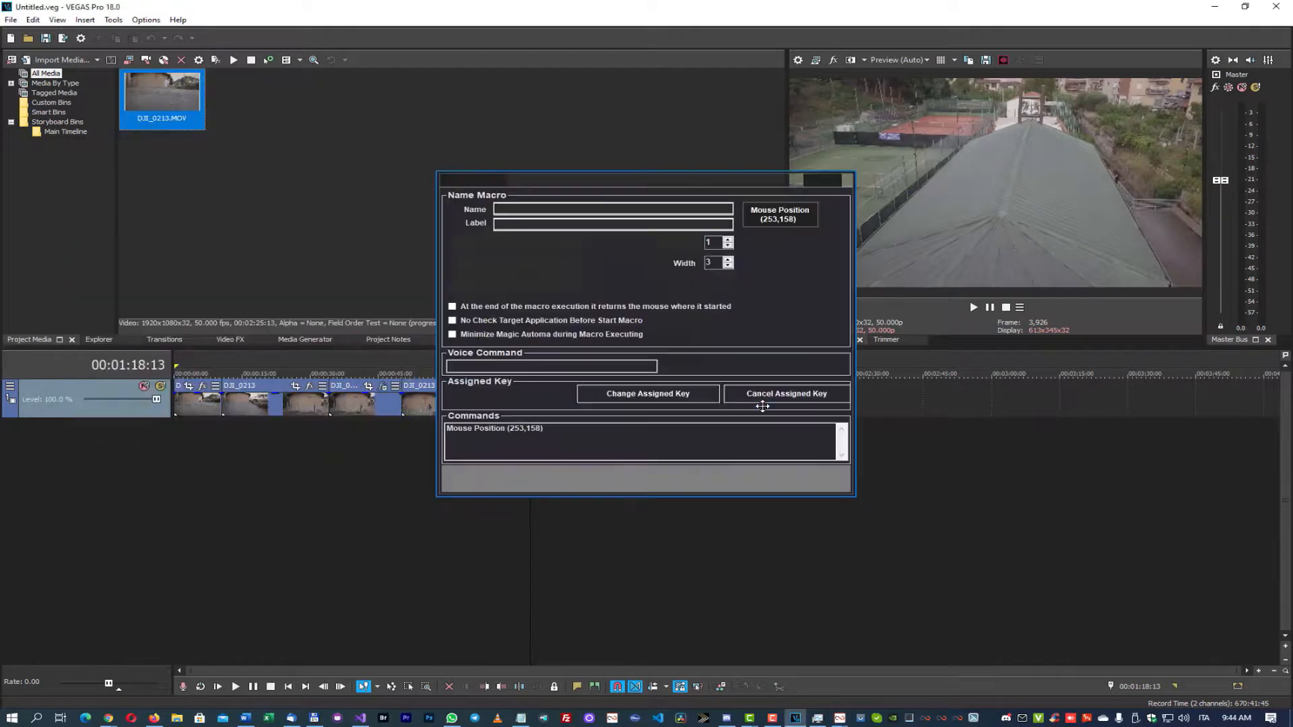
left_click(810, 475)
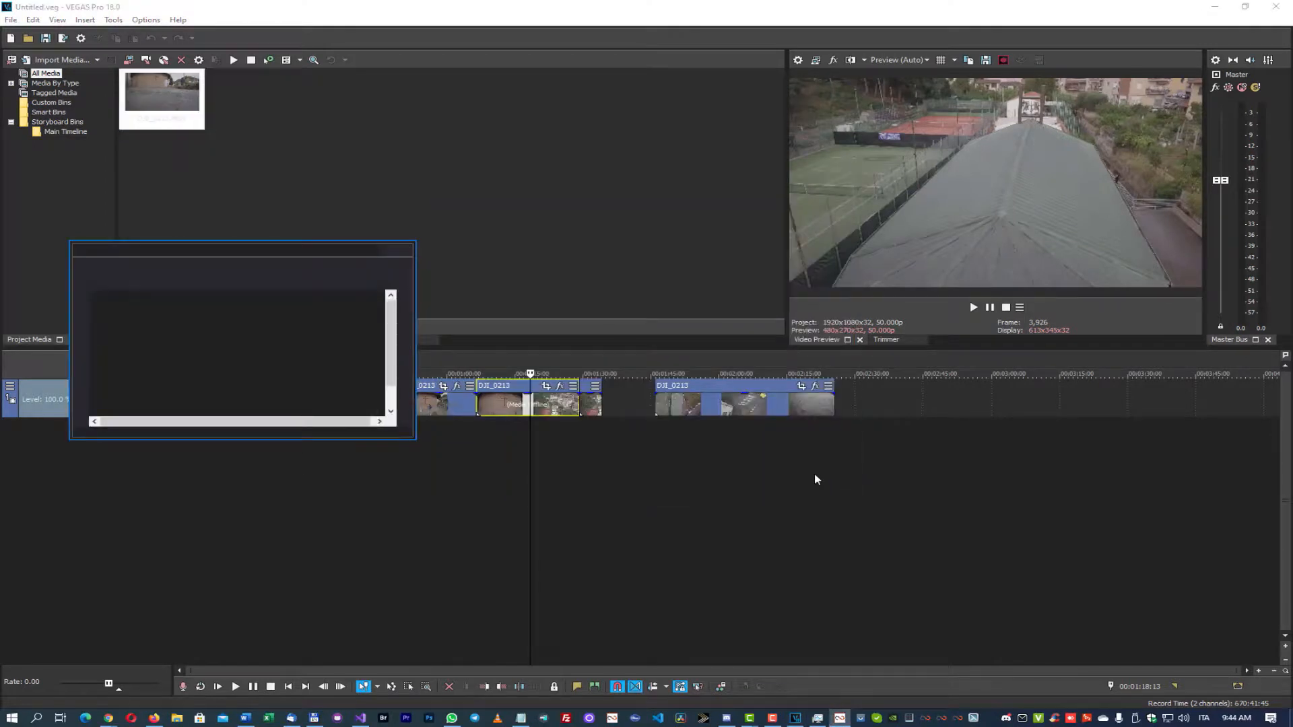
Run the Mouse Position (253,158) macro, and change its MOUSE command to Double Click, saving and applying the edit.
scroll(351, 375, "down", 1)
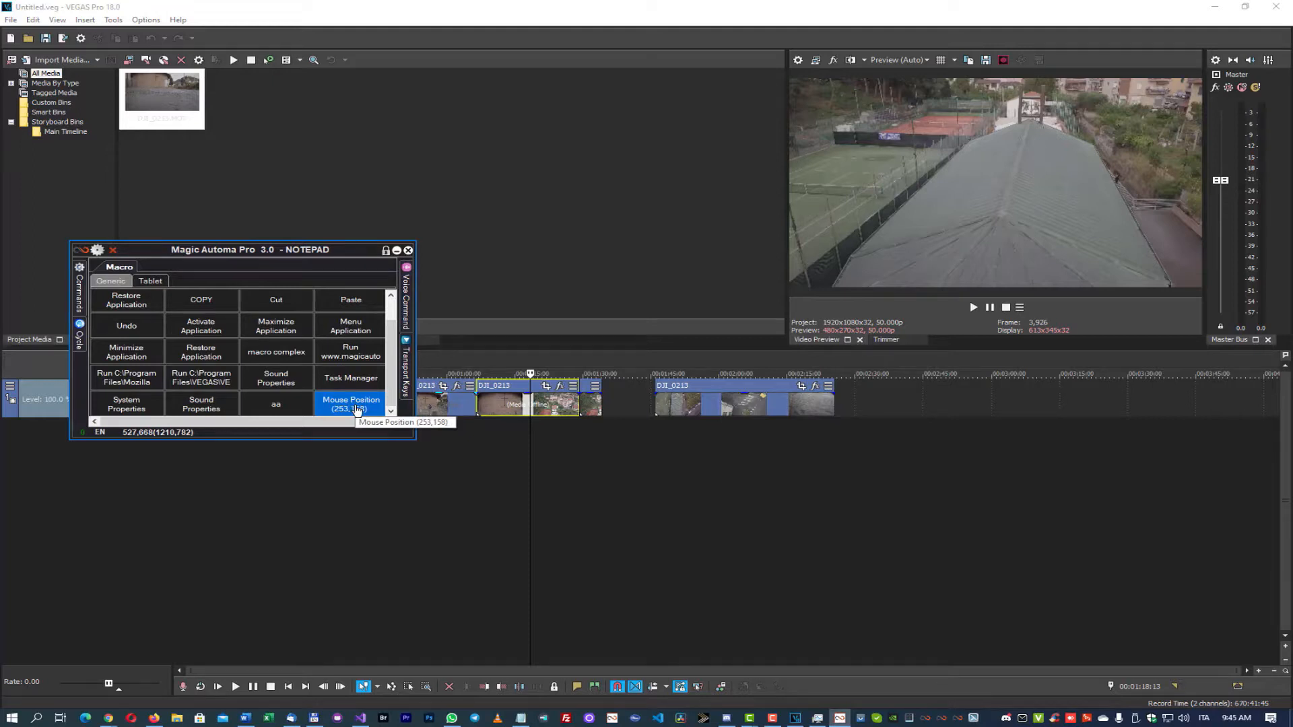
left_click(357, 407)
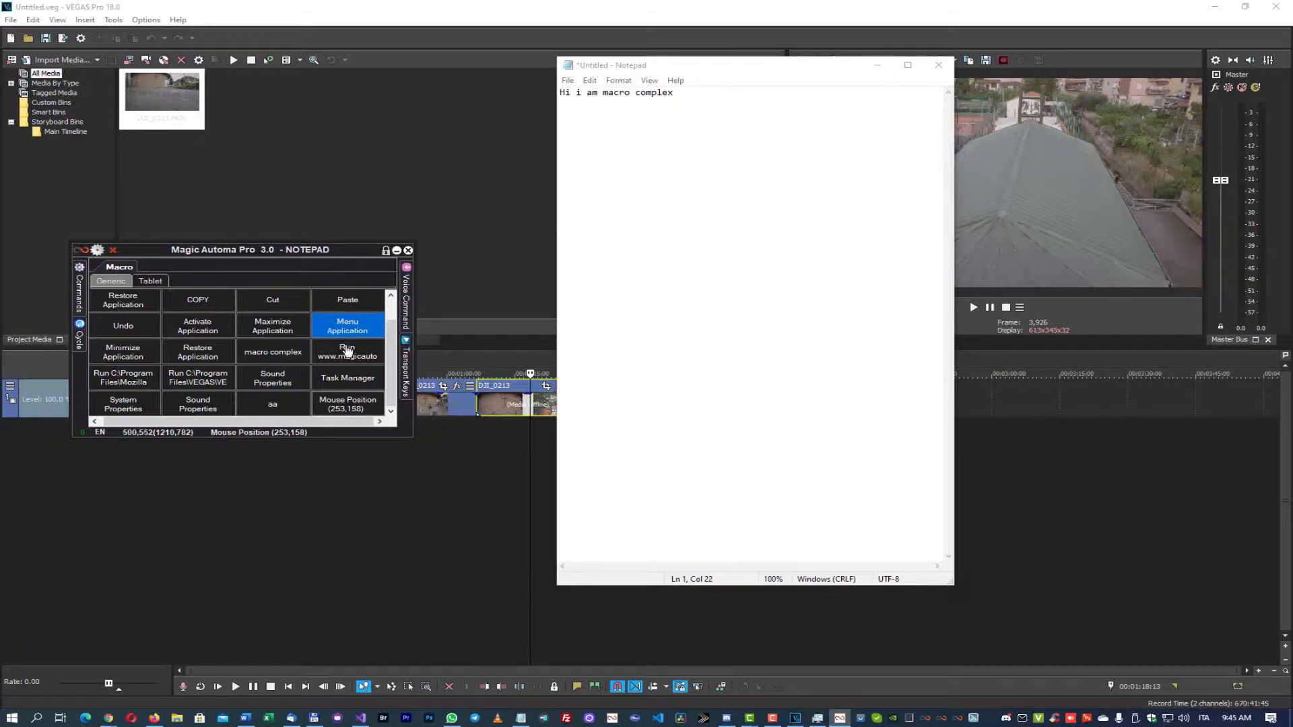
right_click(357, 409)
left_click(451, 414)
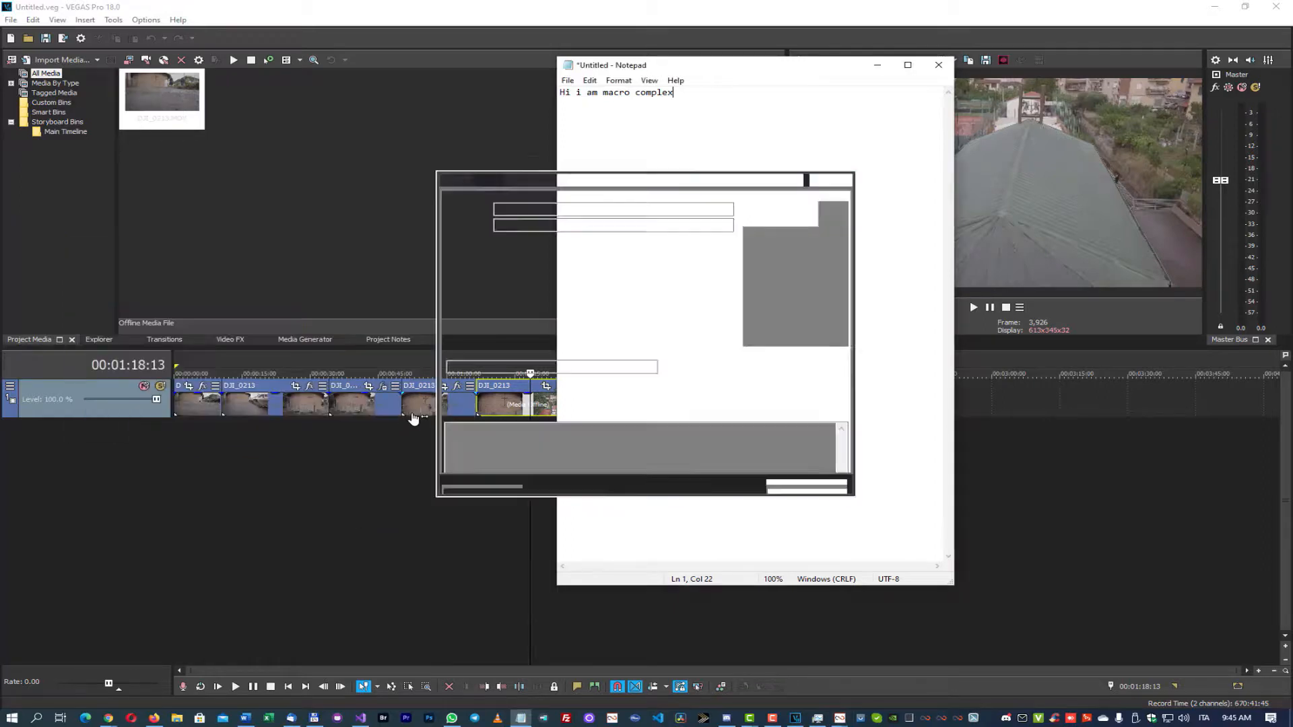
left_click(591, 437)
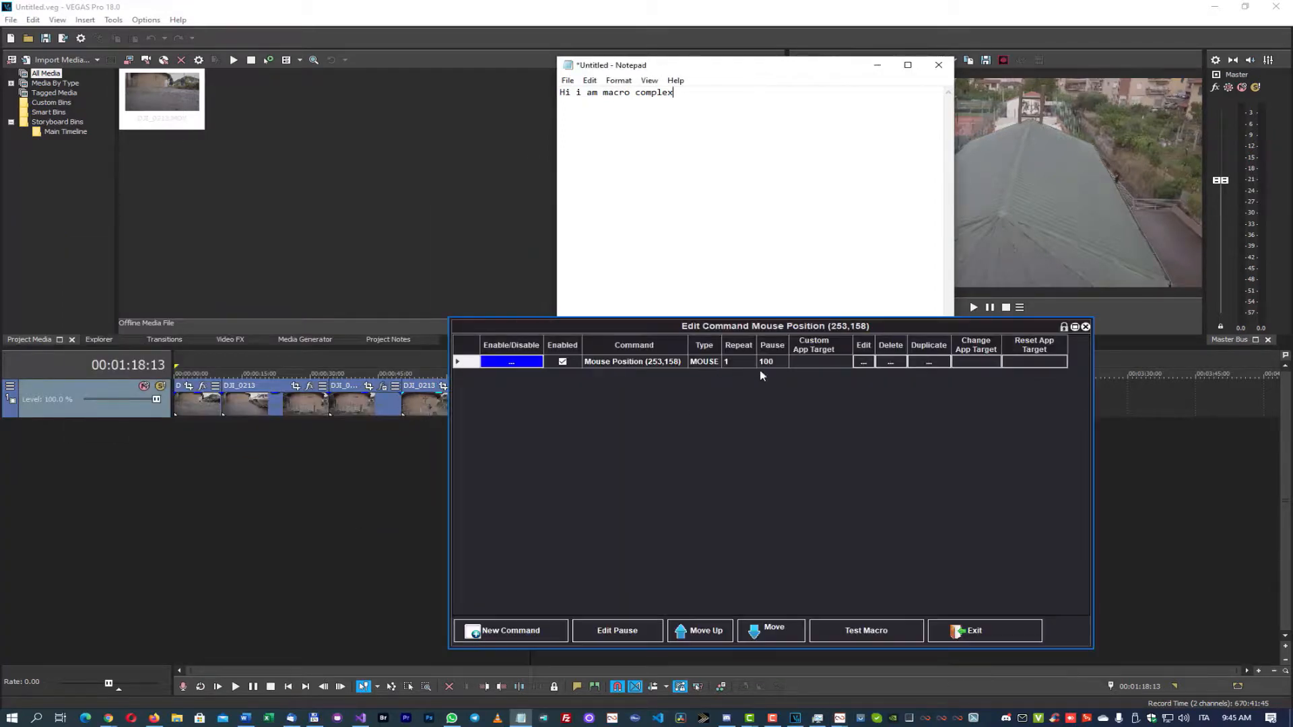
left_click(867, 363)
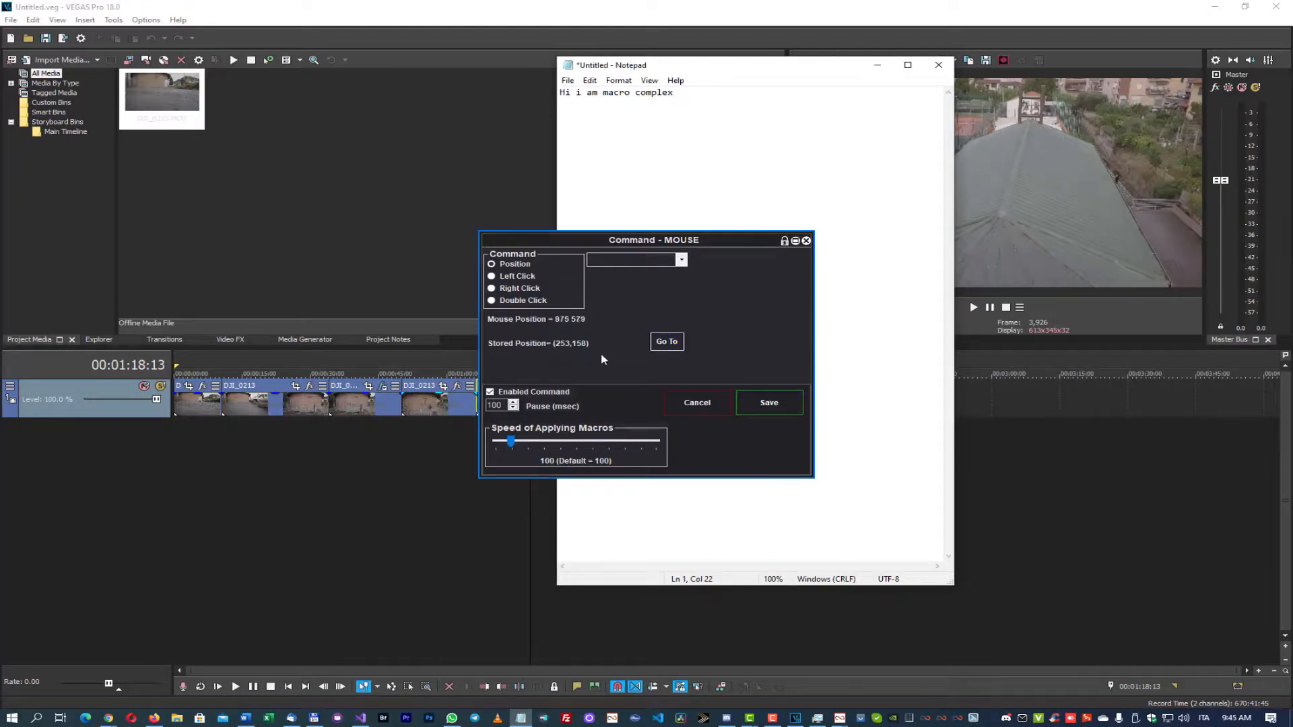
left_click(662, 350)
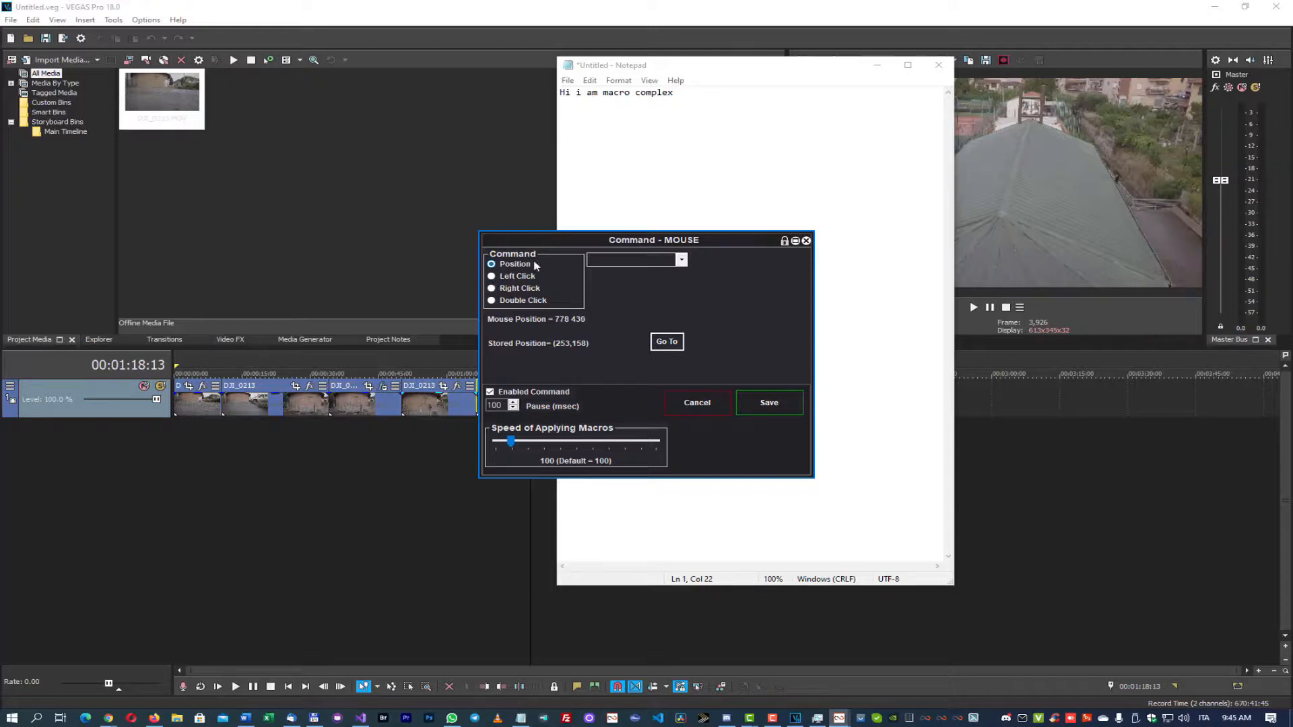
left_click(491, 301)
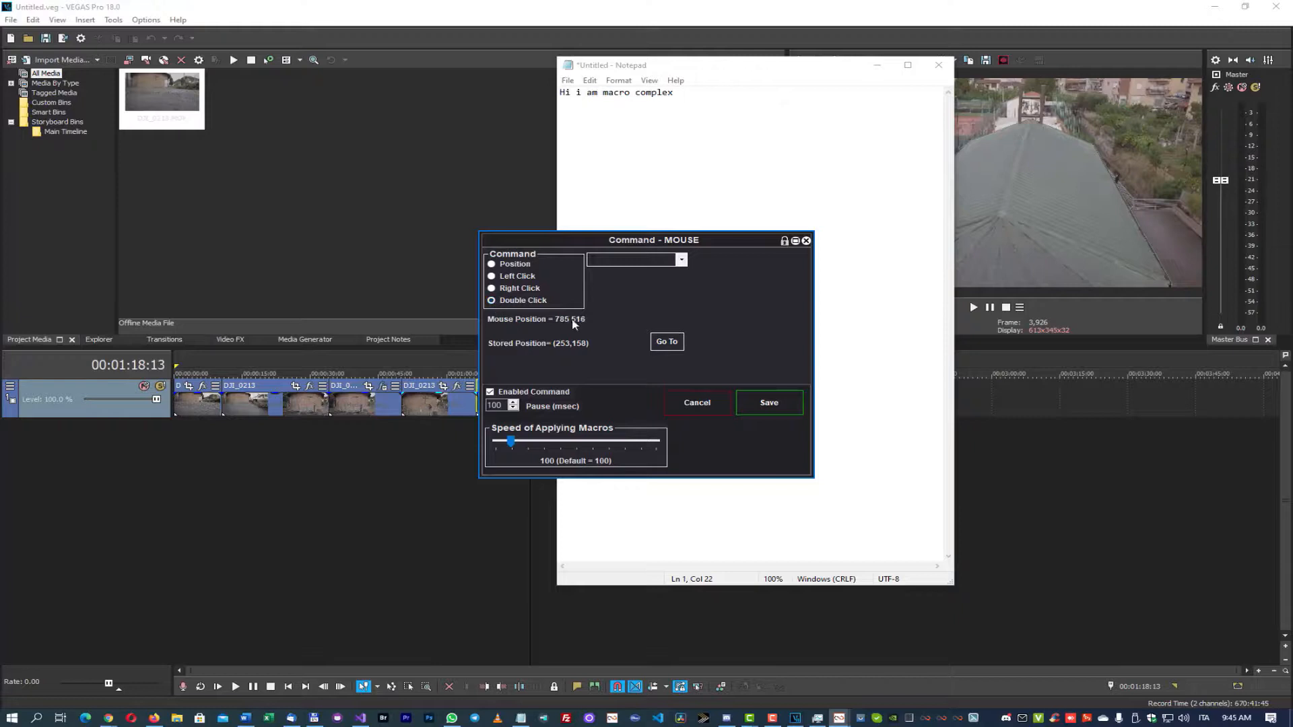
left_click(760, 412)
left_click(996, 632)
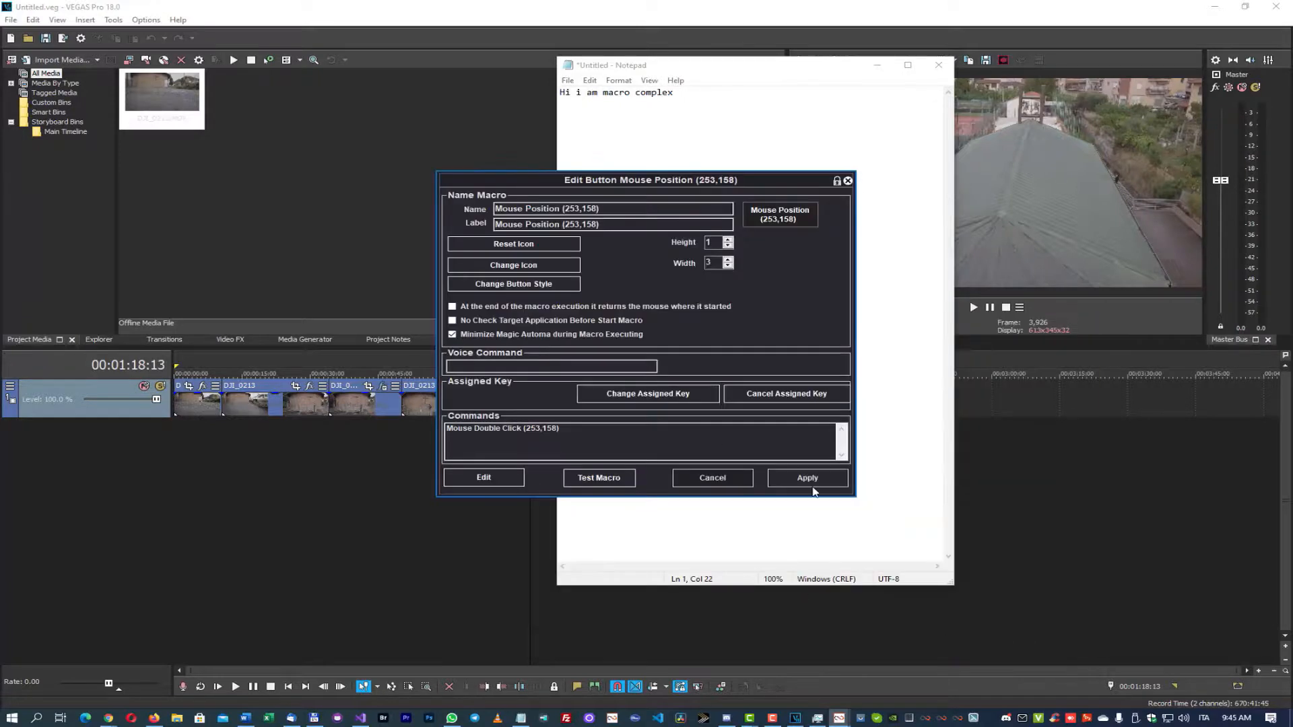
left_click(811, 482)
Run the edited Mouse Position (253,158) macro to double-click the DJI_0213.MOV thumbnail.
scroll(326, 376, "down", 1)
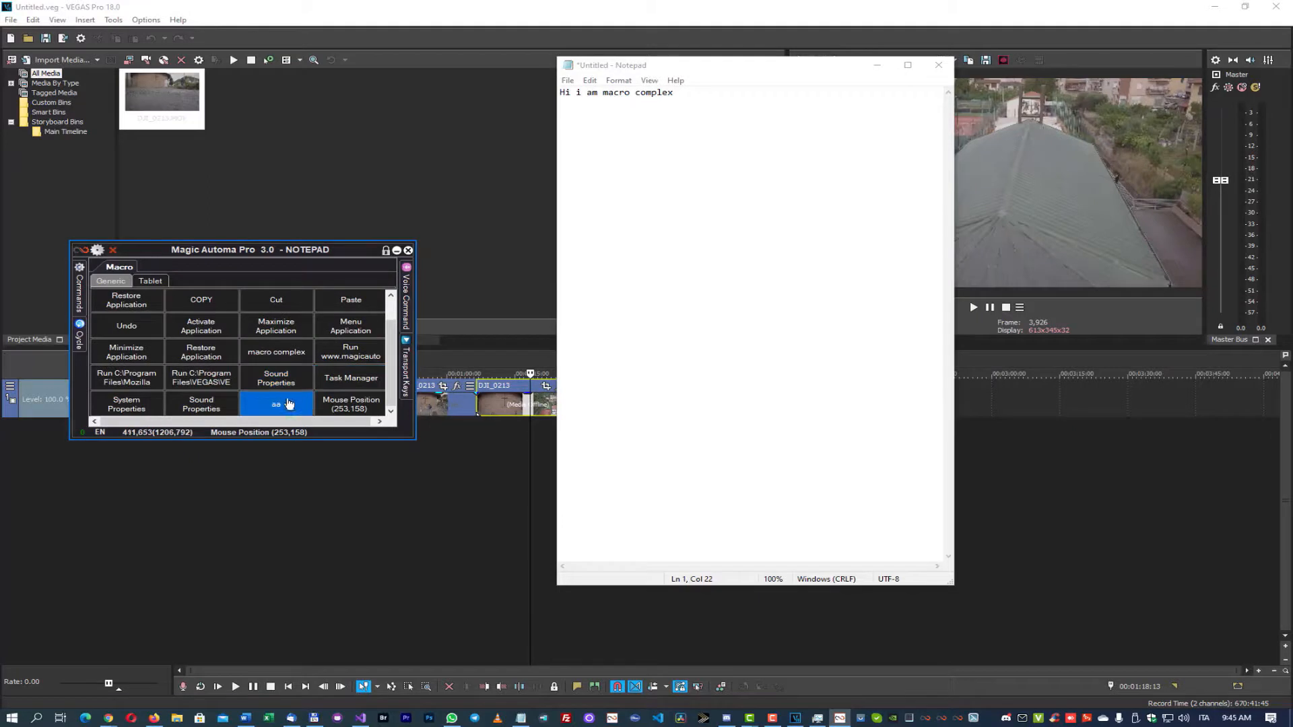
left_click(357, 409)
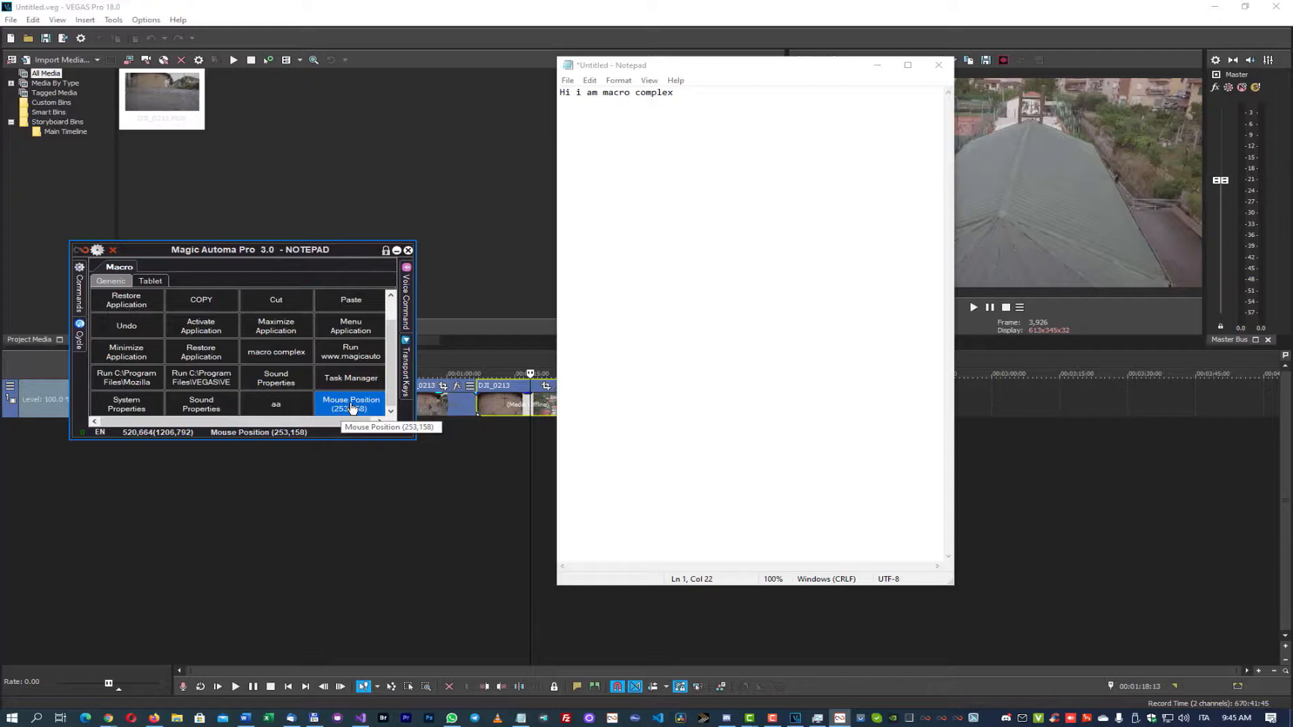
left_click(351, 407)
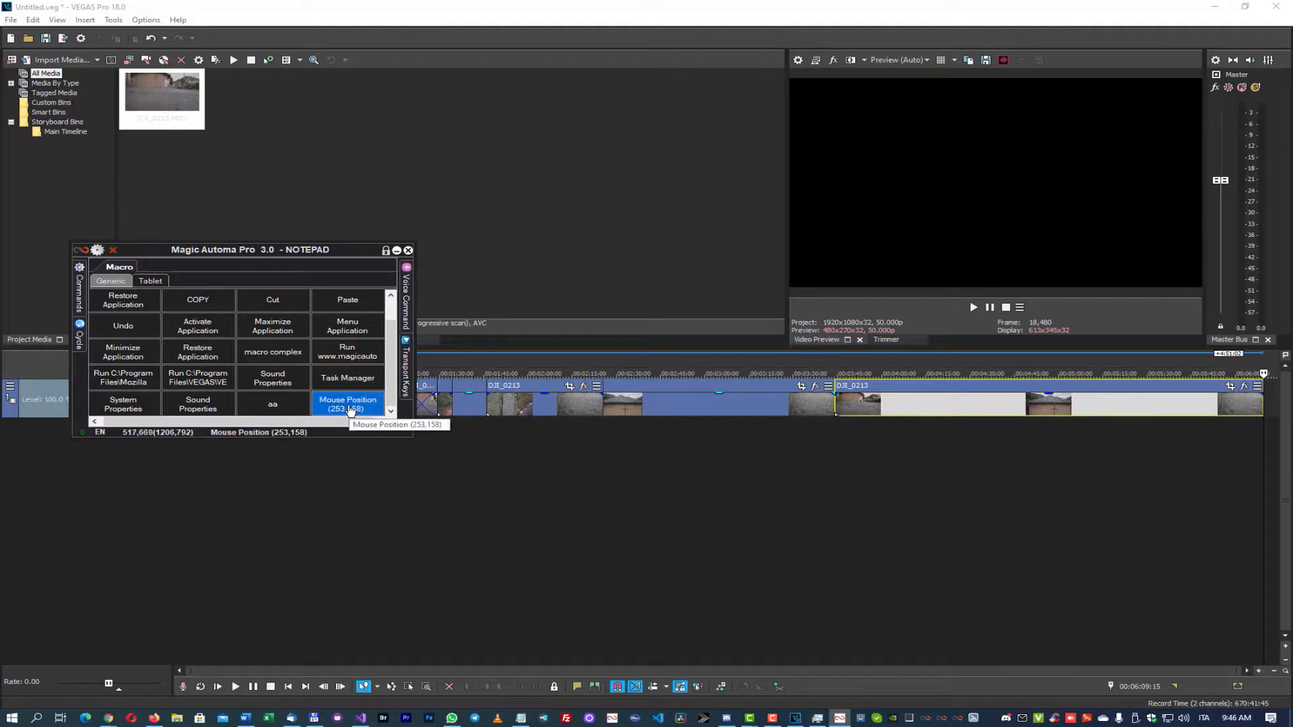
Open the Mouse Double Click (253,158) command for editing and examine its drop-down options.
right_click(350, 411)
left_click(396, 417)
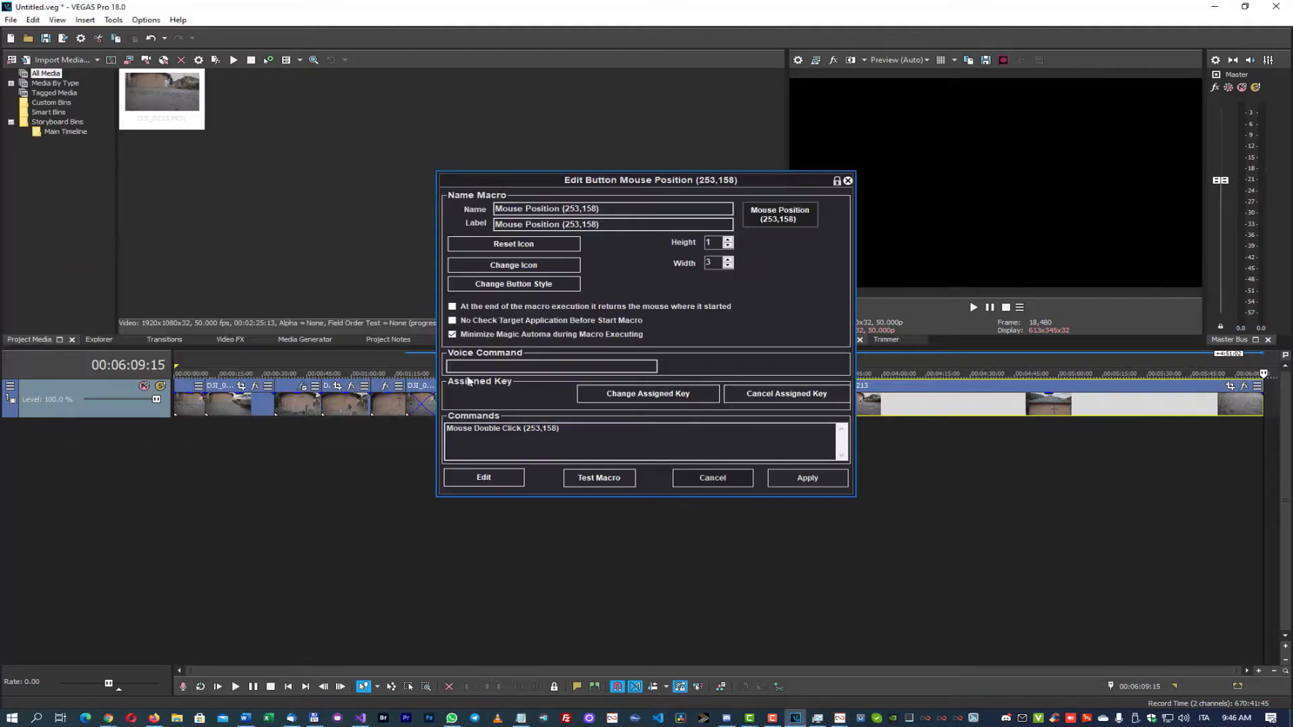
double_click(560, 428)
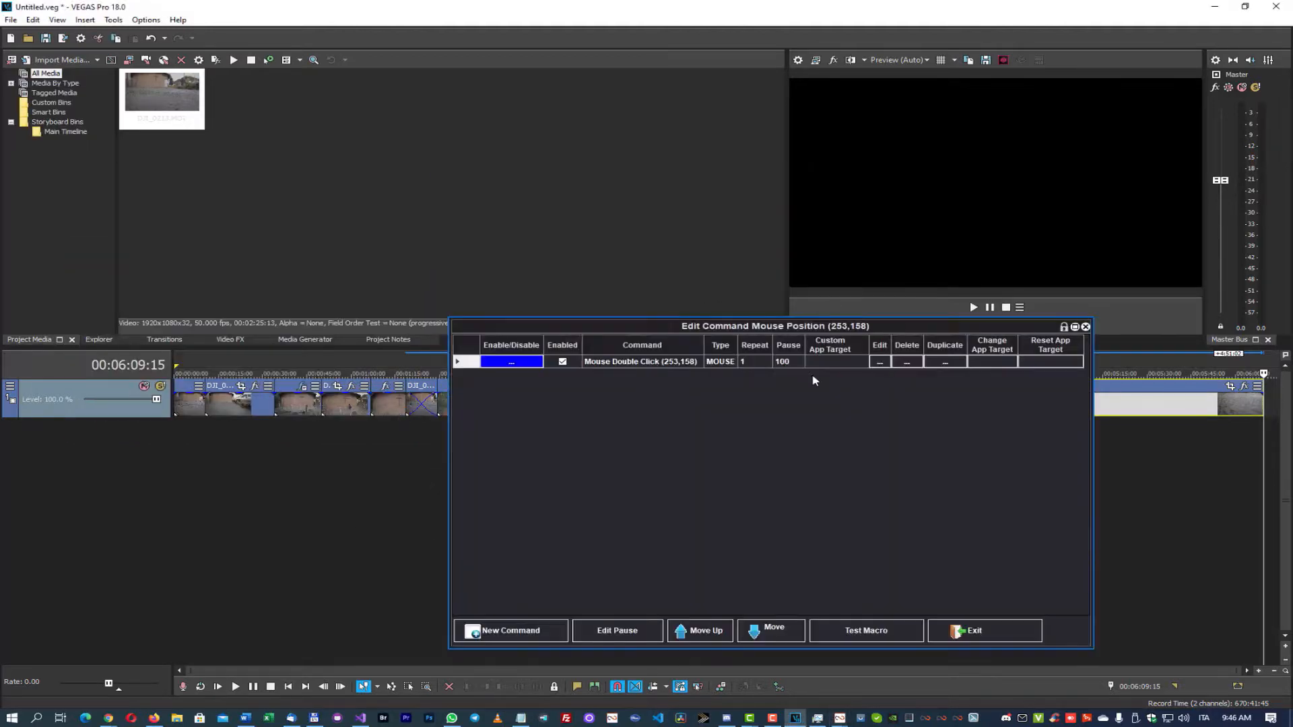
left_click(880, 362)
left_click(680, 260)
left_click(674, 274)
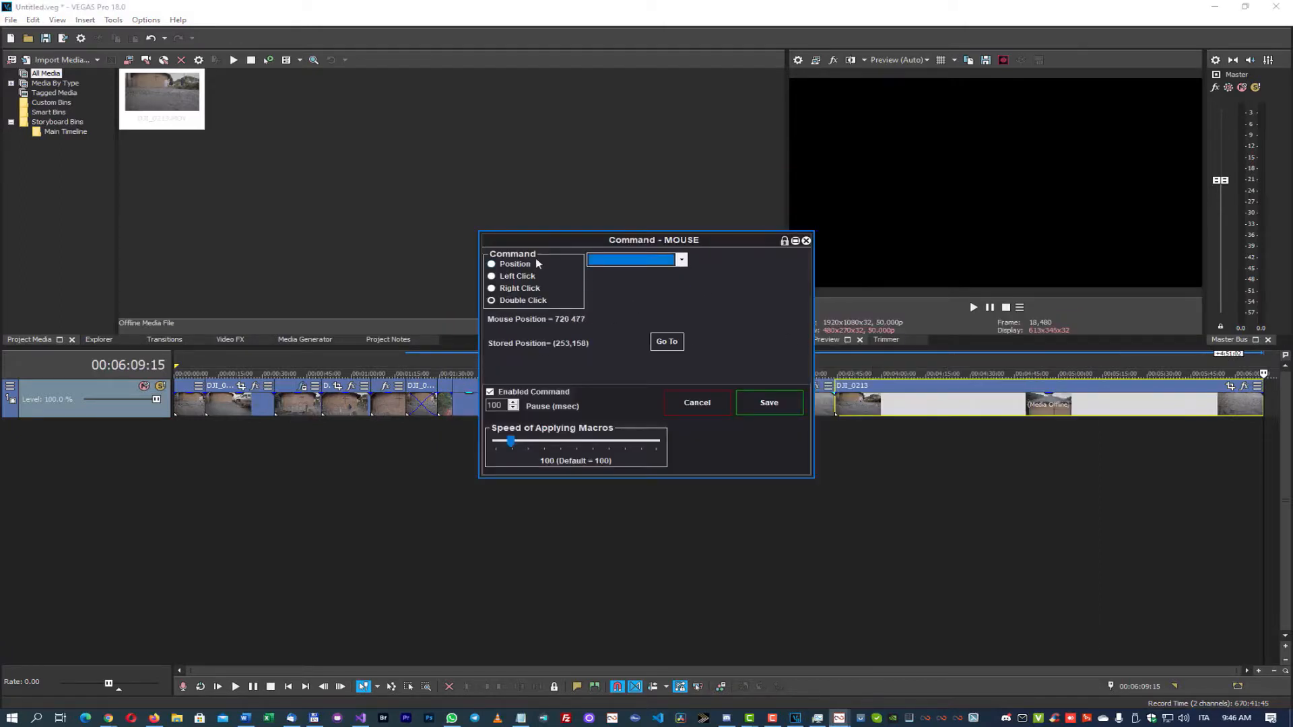
left_click(681, 261)
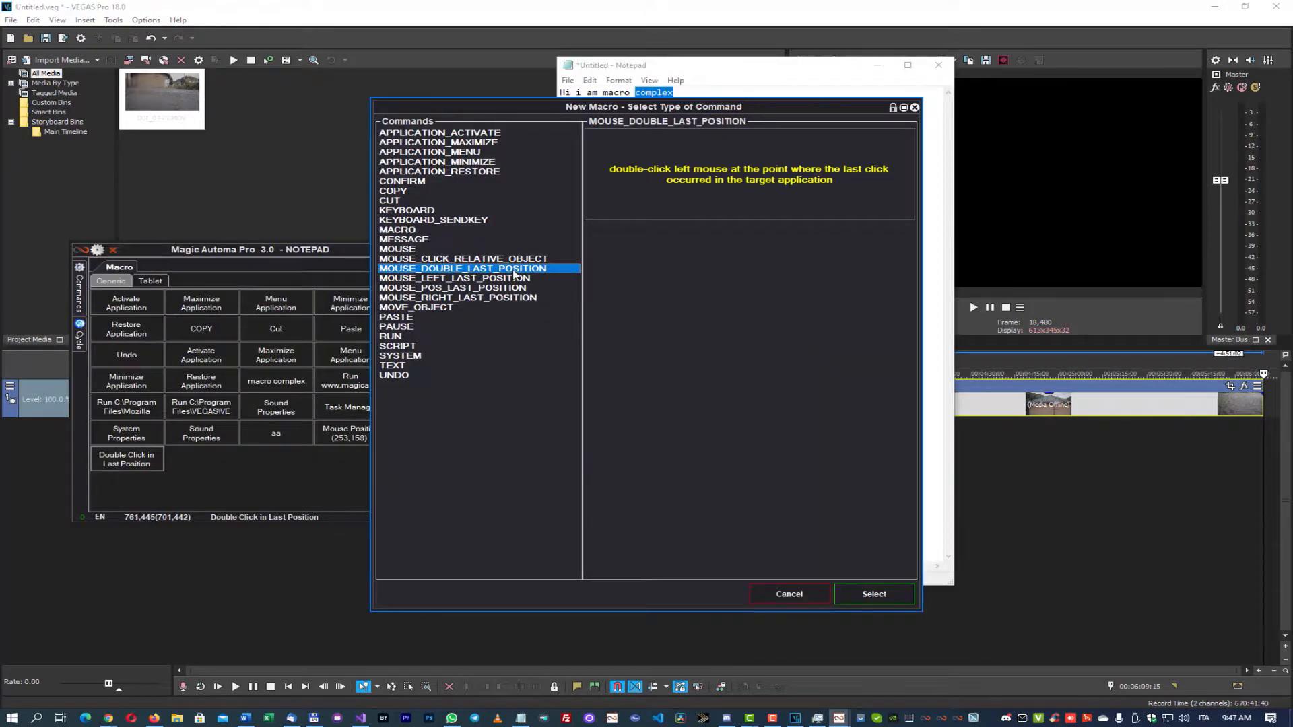
Review the descriptions of the double, left, position and right MOUSE last-position commands, and cancel the new macro.
left_click(509, 278)
left_click(512, 269)
left_click(510, 279)
left_click(511, 287)
left_click(512, 297)
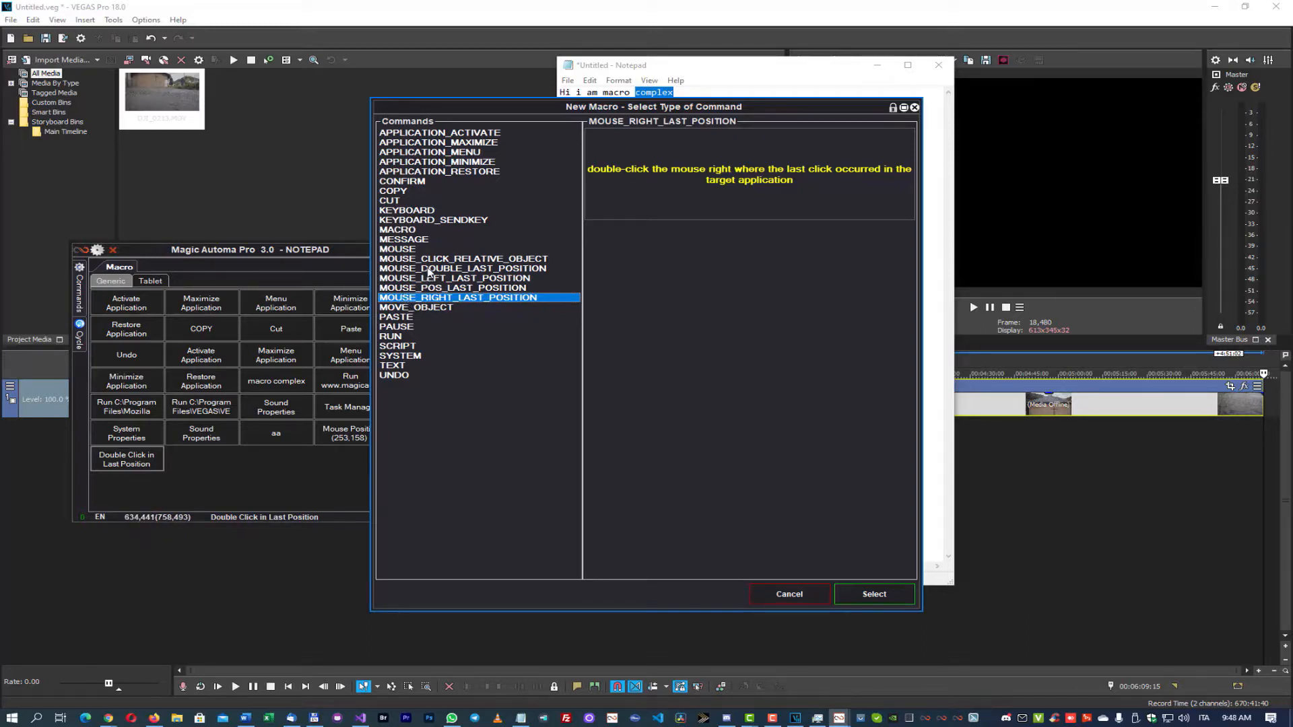
left_click(428, 270)
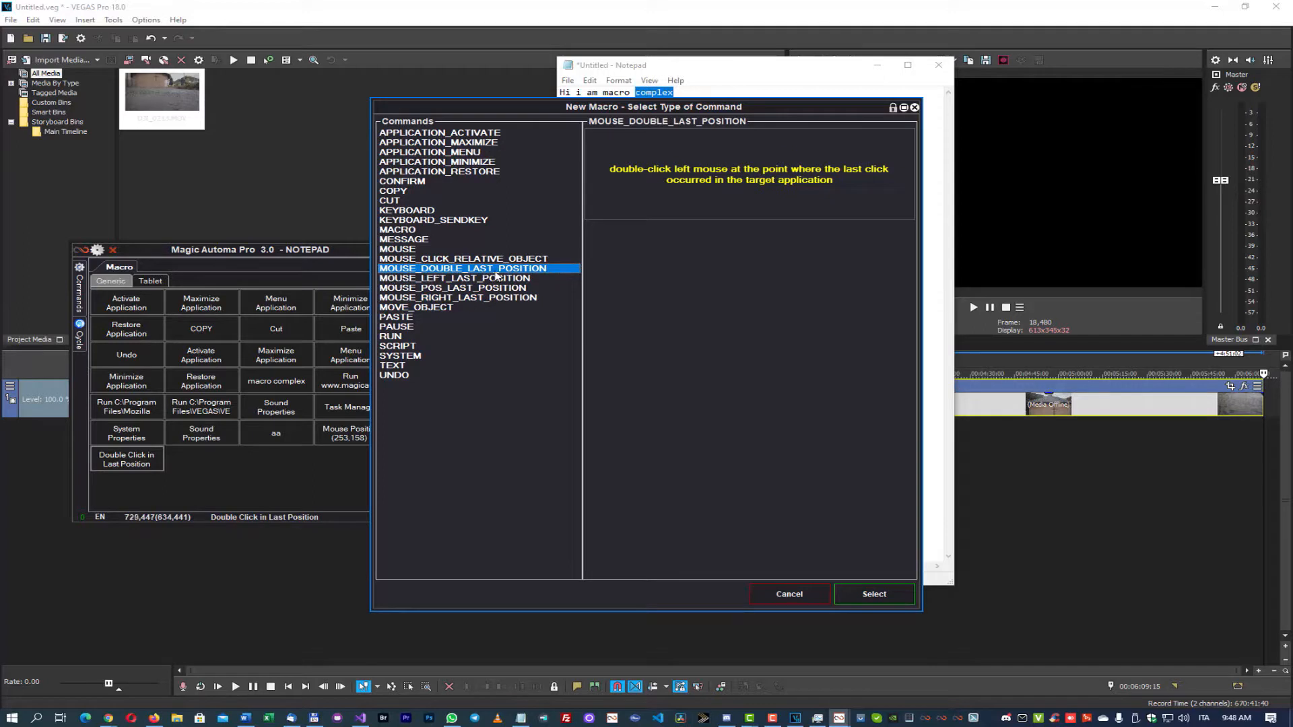
left_click(782, 597)
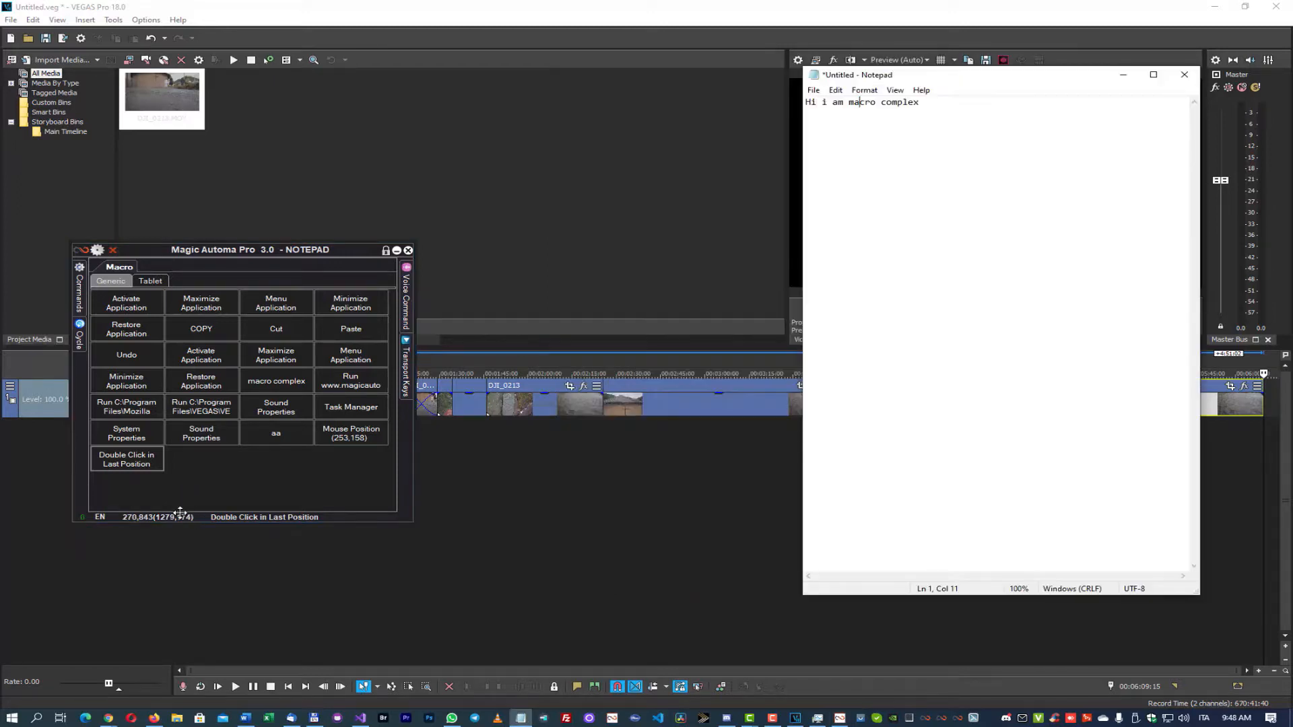
Test the Double Click in Last Position macro on the Notepad words "macro" and "complex".
left_click(899, 105)
left_click(864, 116)
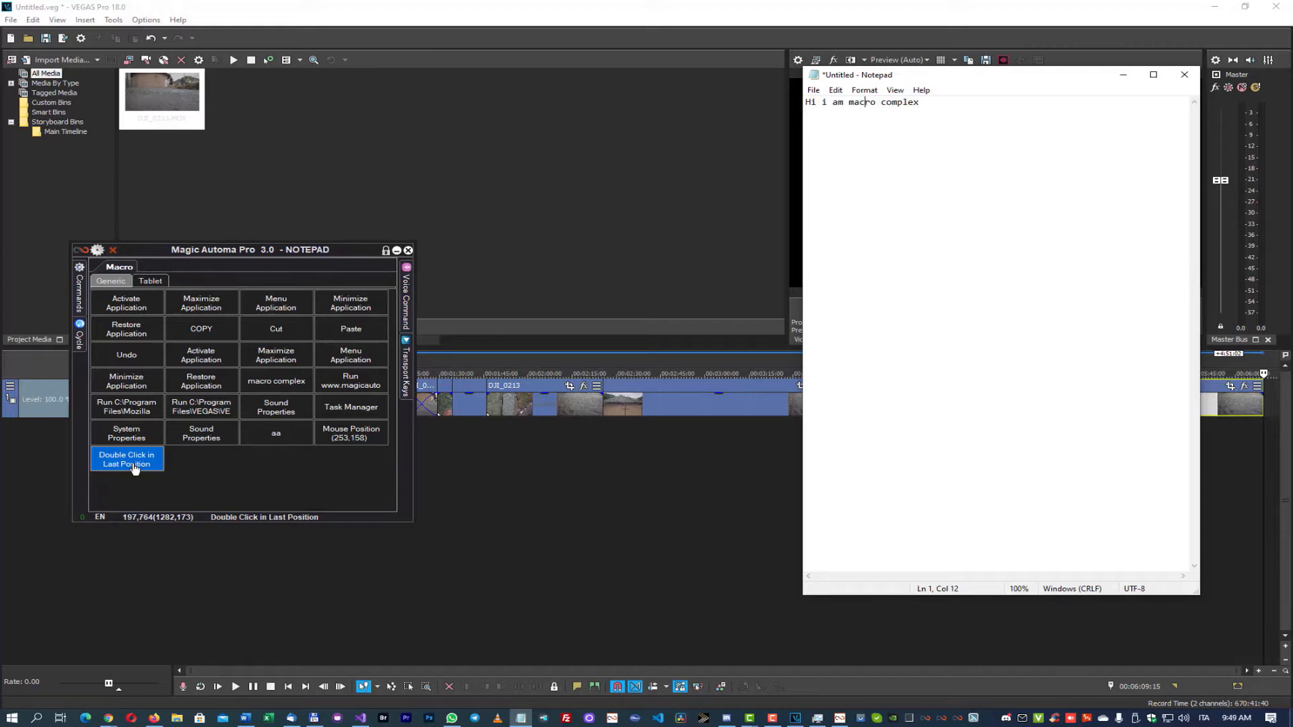
left_click(134, 468)
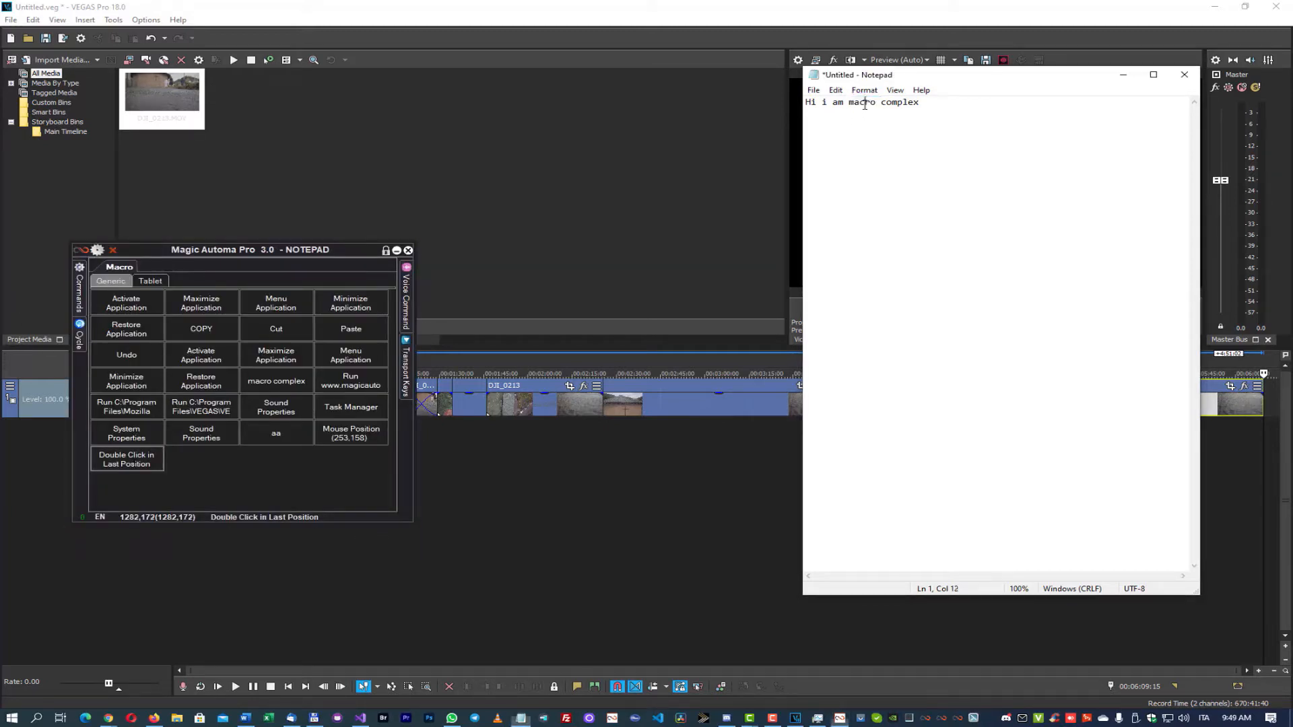
left_click(881, 120)
left_click(905, 106)
left_click(126, 459)
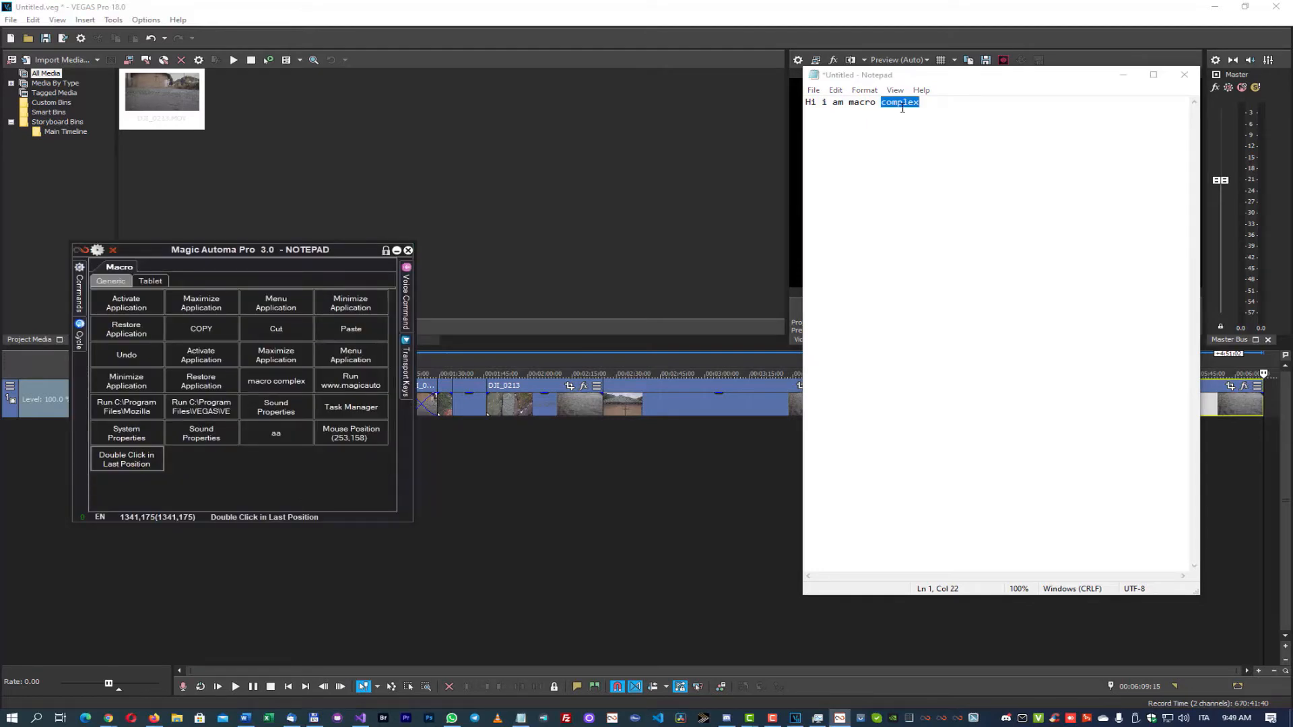
Create and apply wizard macros for Right Click in Last Position and Position Mouse in Last Position.
right_click(248, 484)
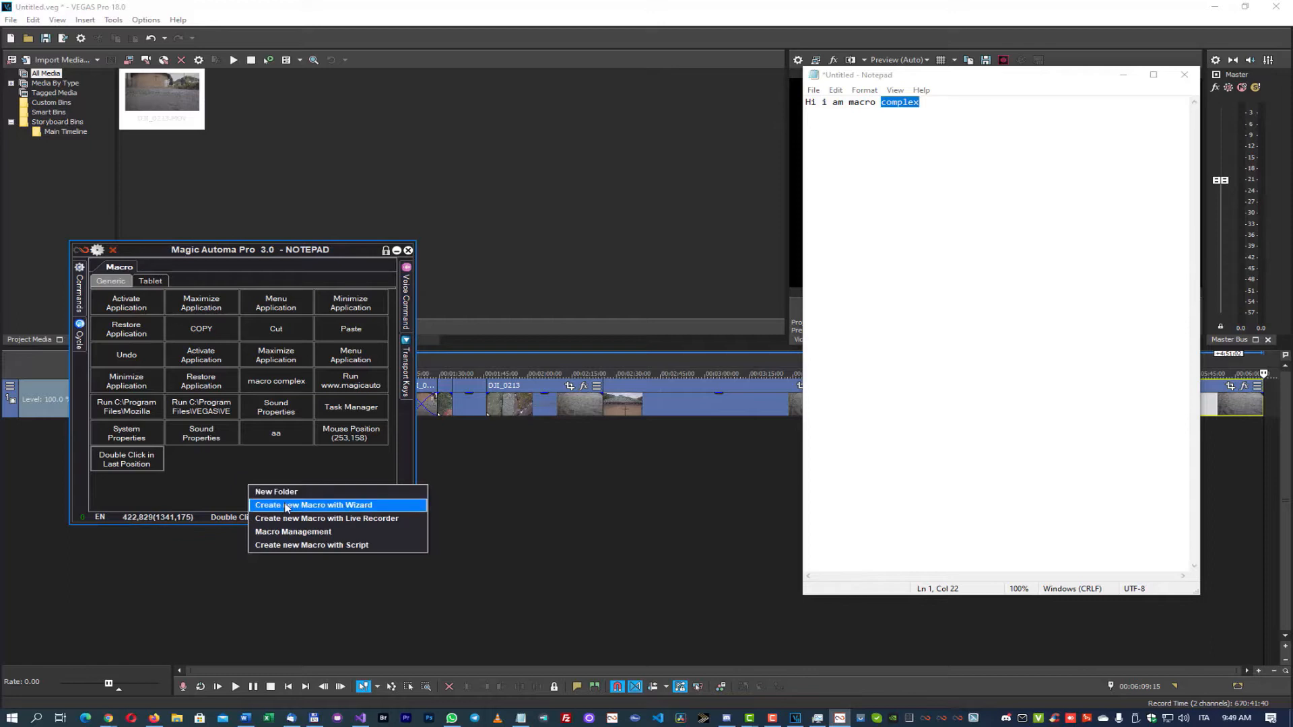
left_click(288, 506)
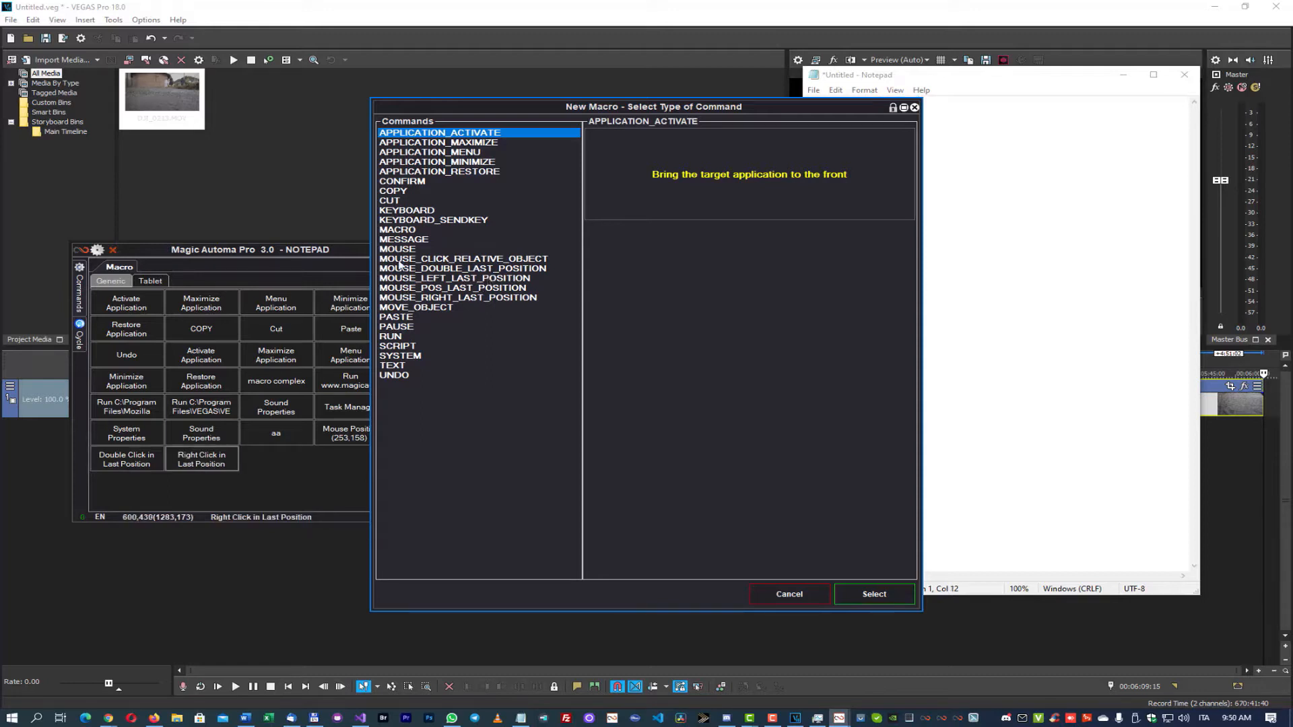
double_click(423, 288)
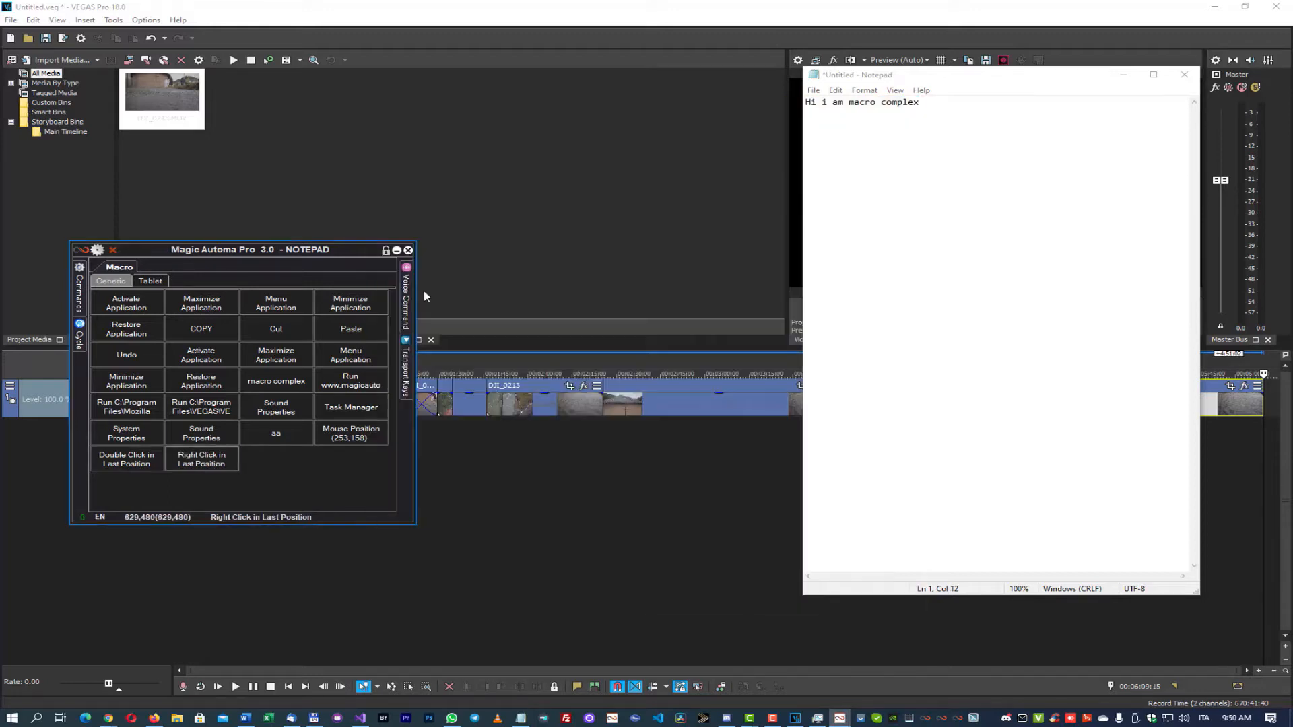
left_click(781, 480)
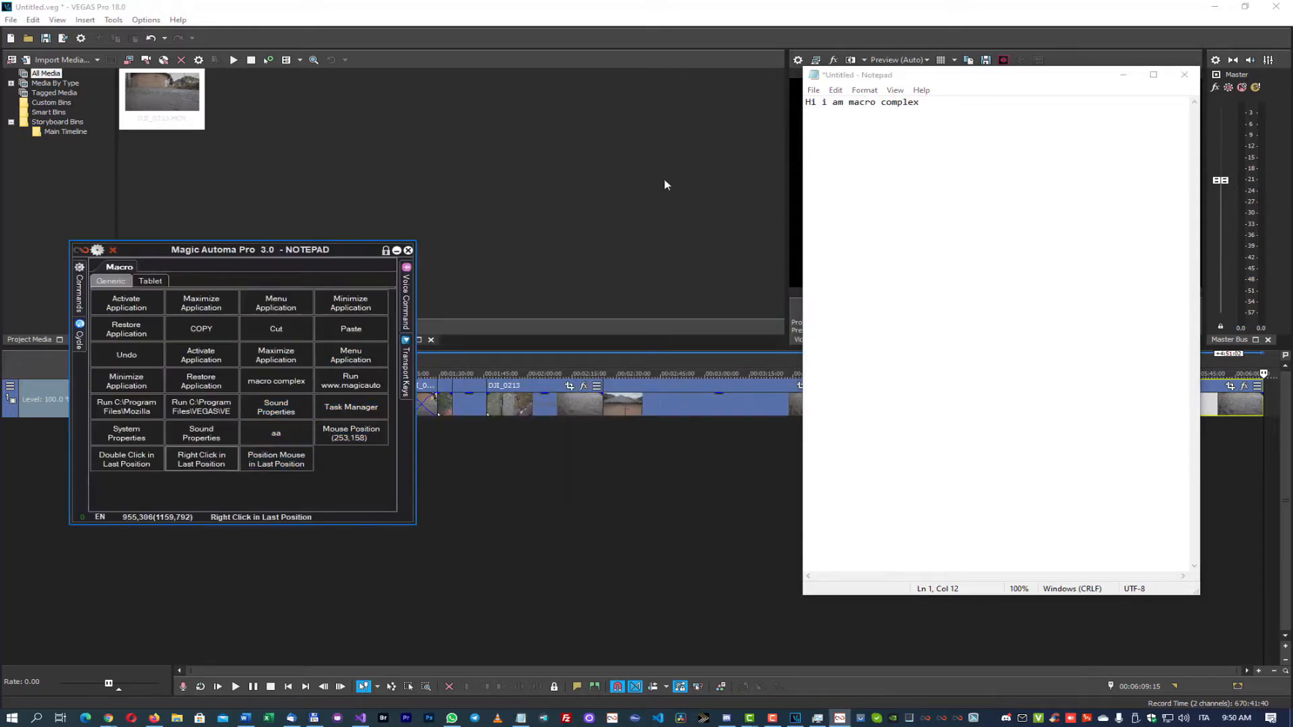
Place the text cursor in the Notepad word "complex" and run the Position Mouse in Last Position macro.
left_click(897, 103)
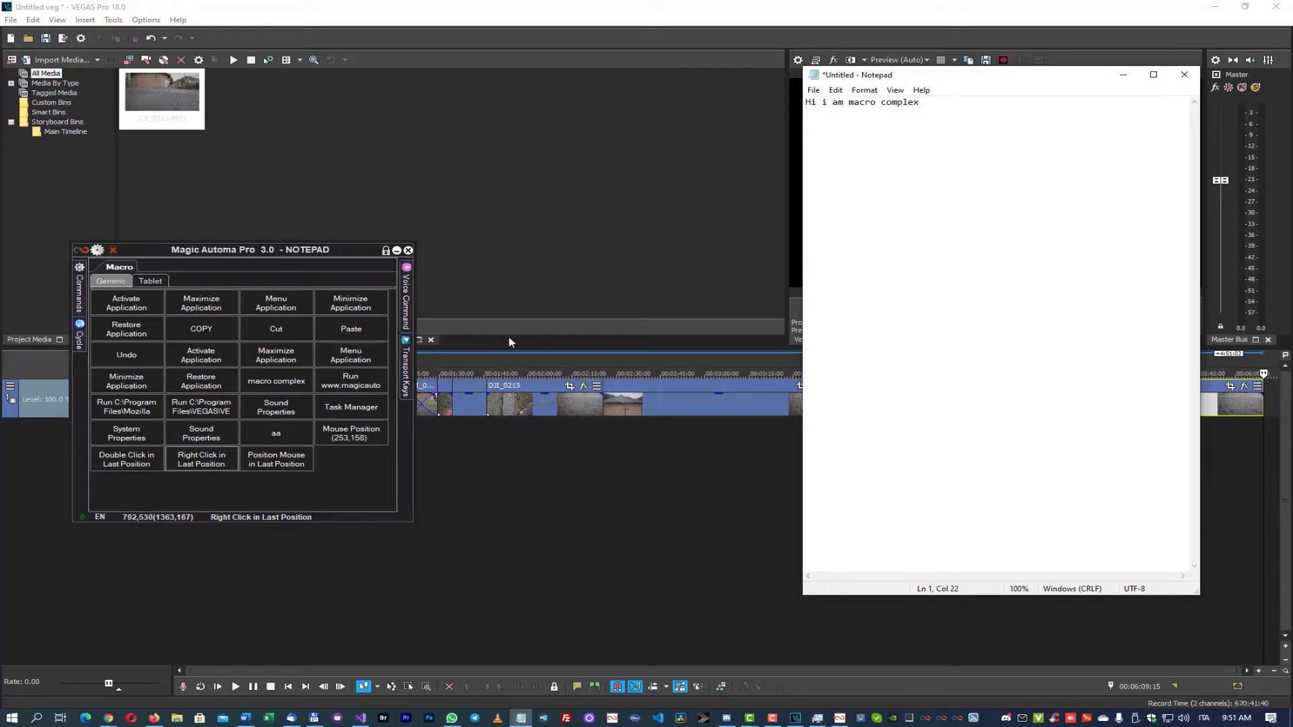
left_click(294, 476)
Configure a wizard MOVE_OBJECT command from starting to ending point, storing the DJI_0213.MOV thumbnail (252,155) as start and timeline position (1545,654) as end.
left_click(421, 310)
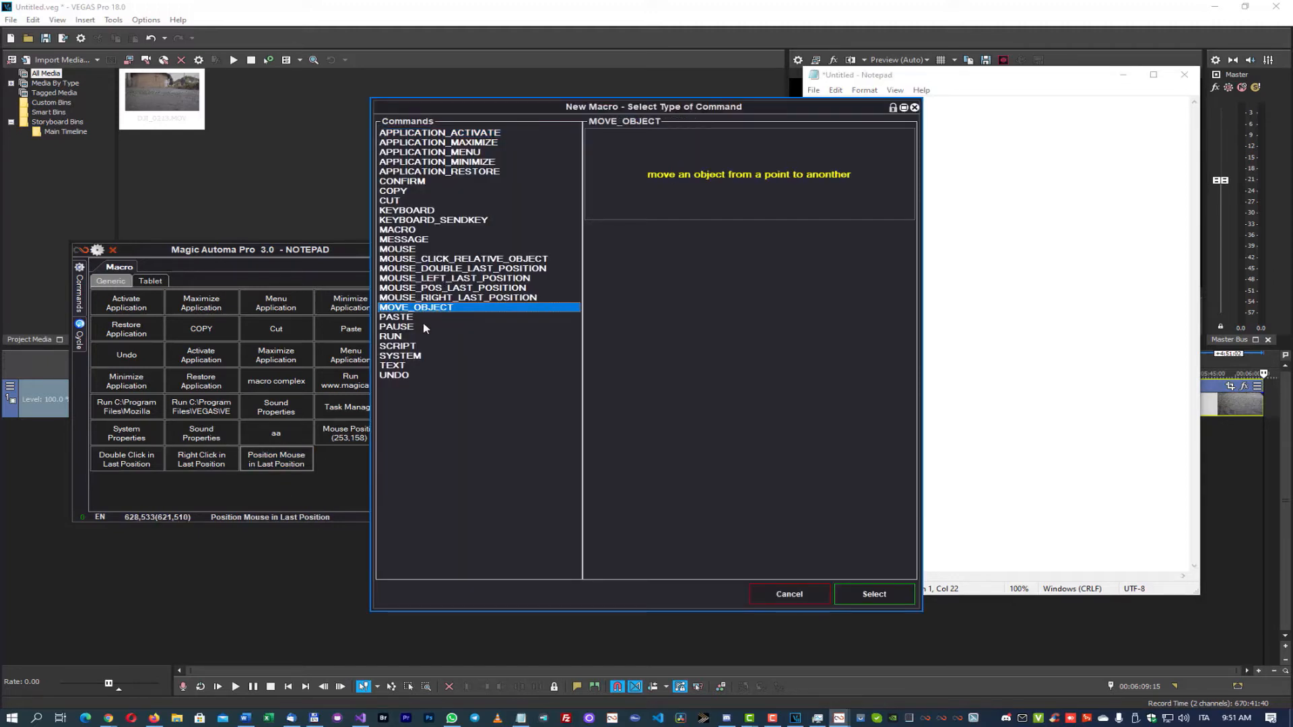
left_click(870, 595)
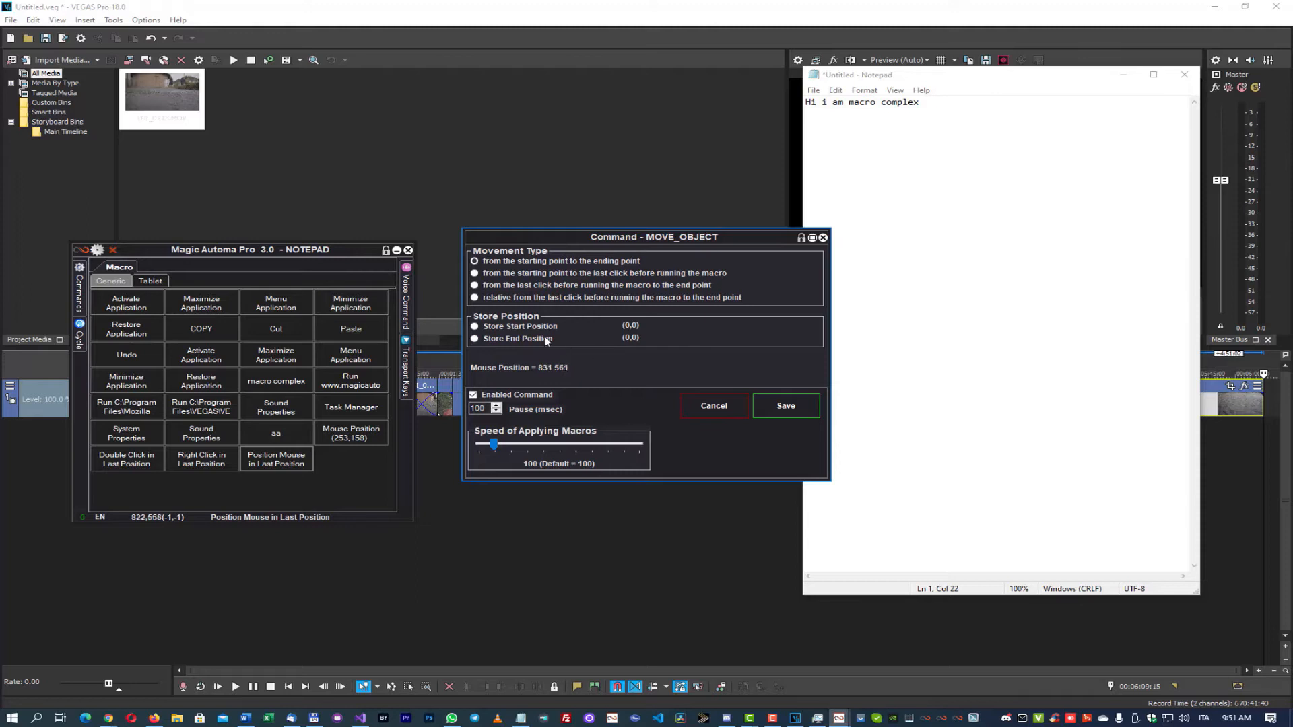
left_click(488, 264)
left_click(171, 98)
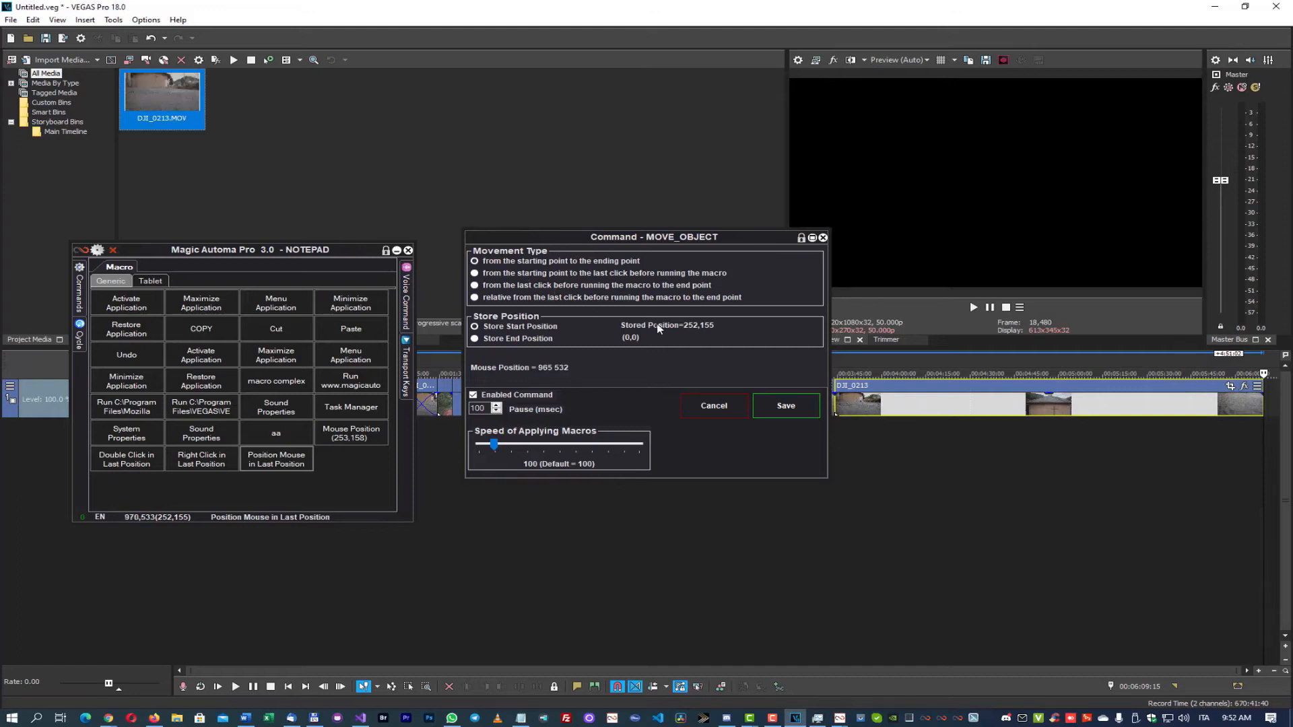
left_click(538, 343)
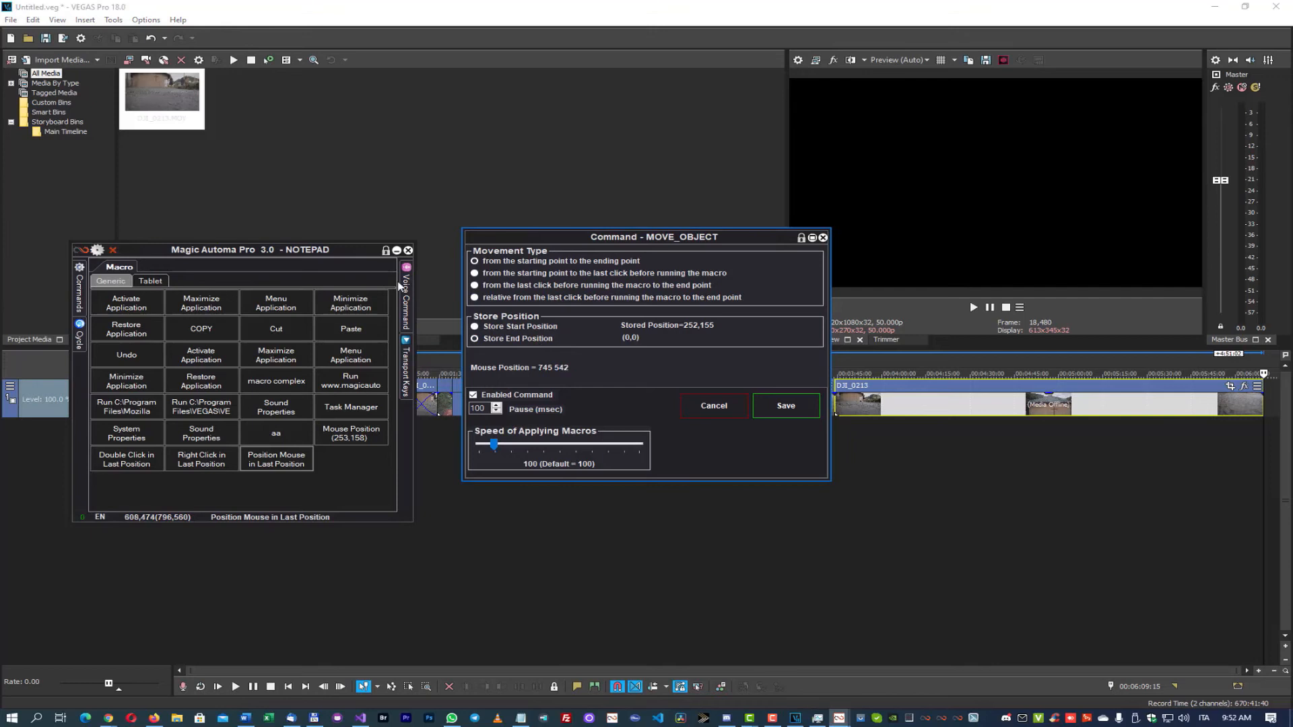
left_click(1100, 399)
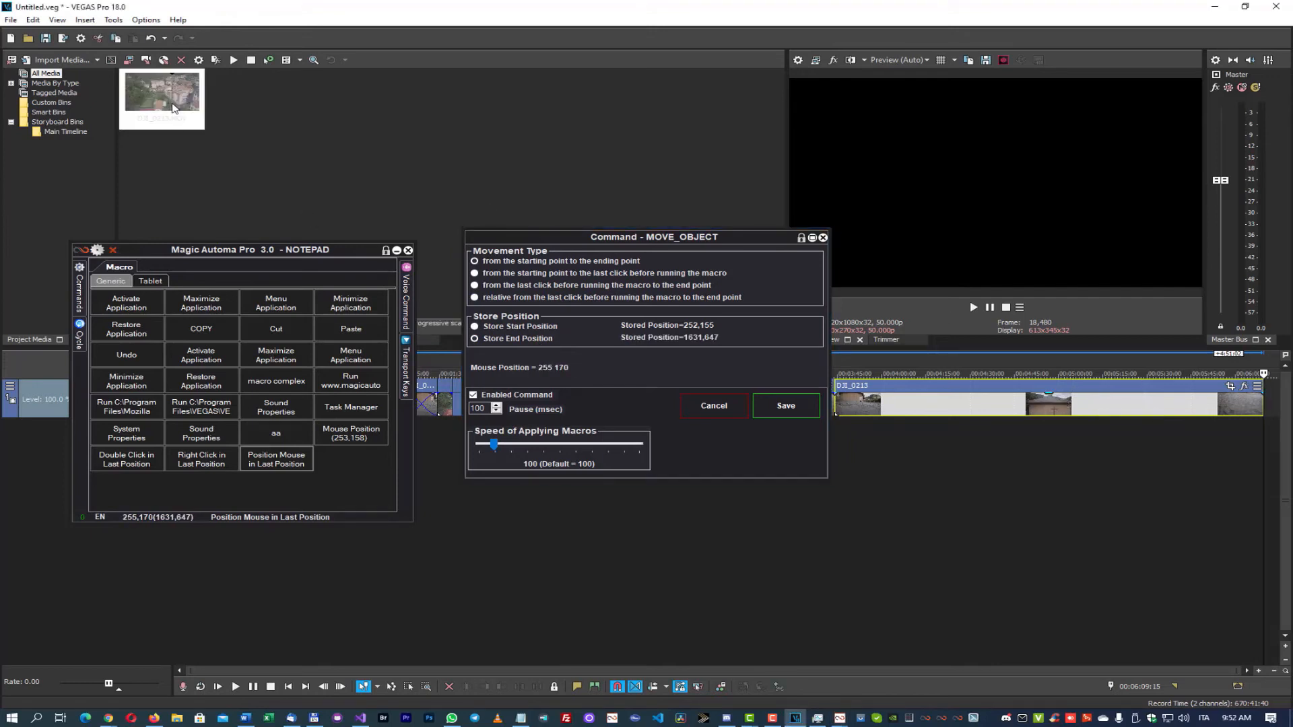
left_click(1043, 402)
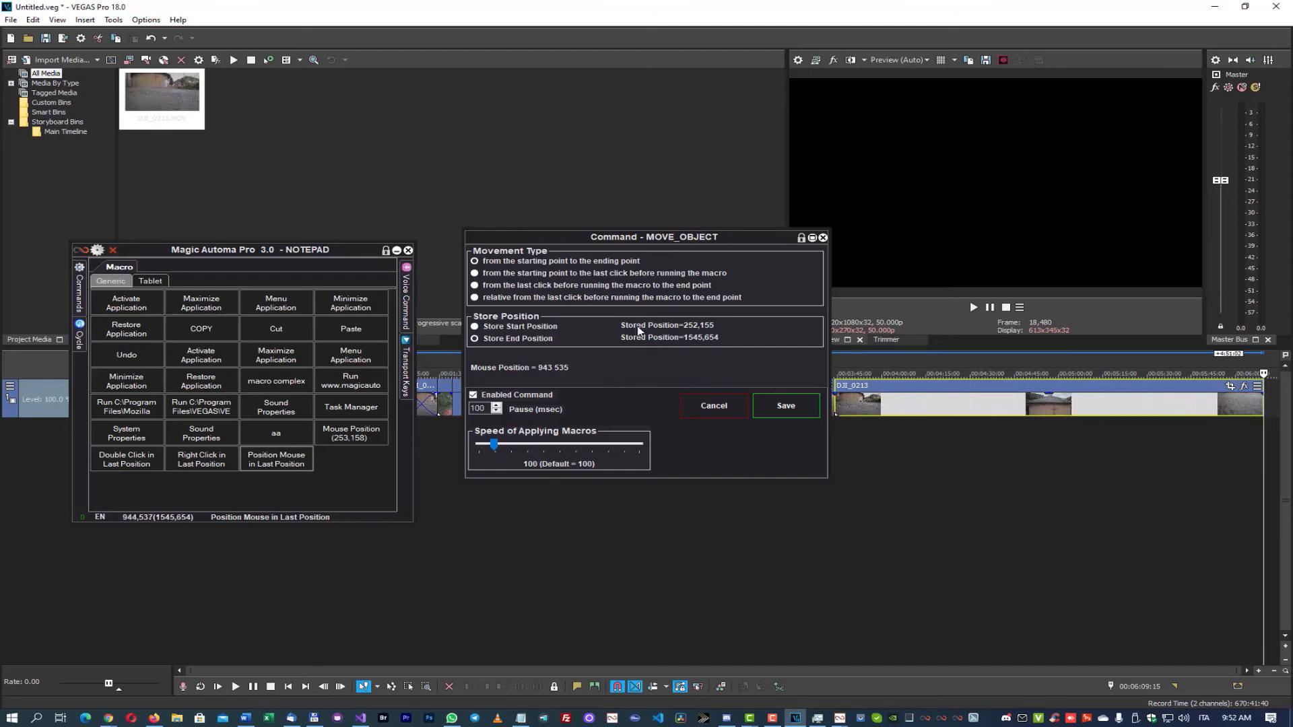
Save the MOVE_OBJECT command, apply its button, and run the Move Object macro.
left_click(786, 406)
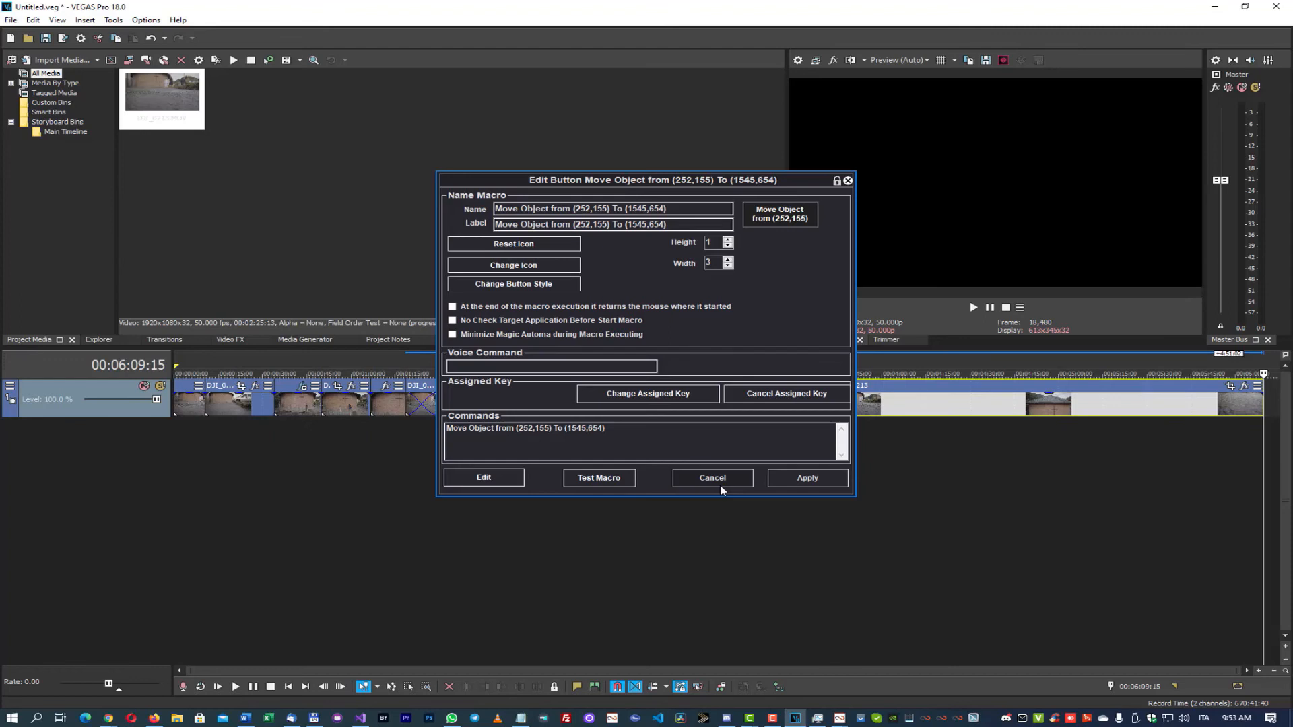
left_click(801, 480)
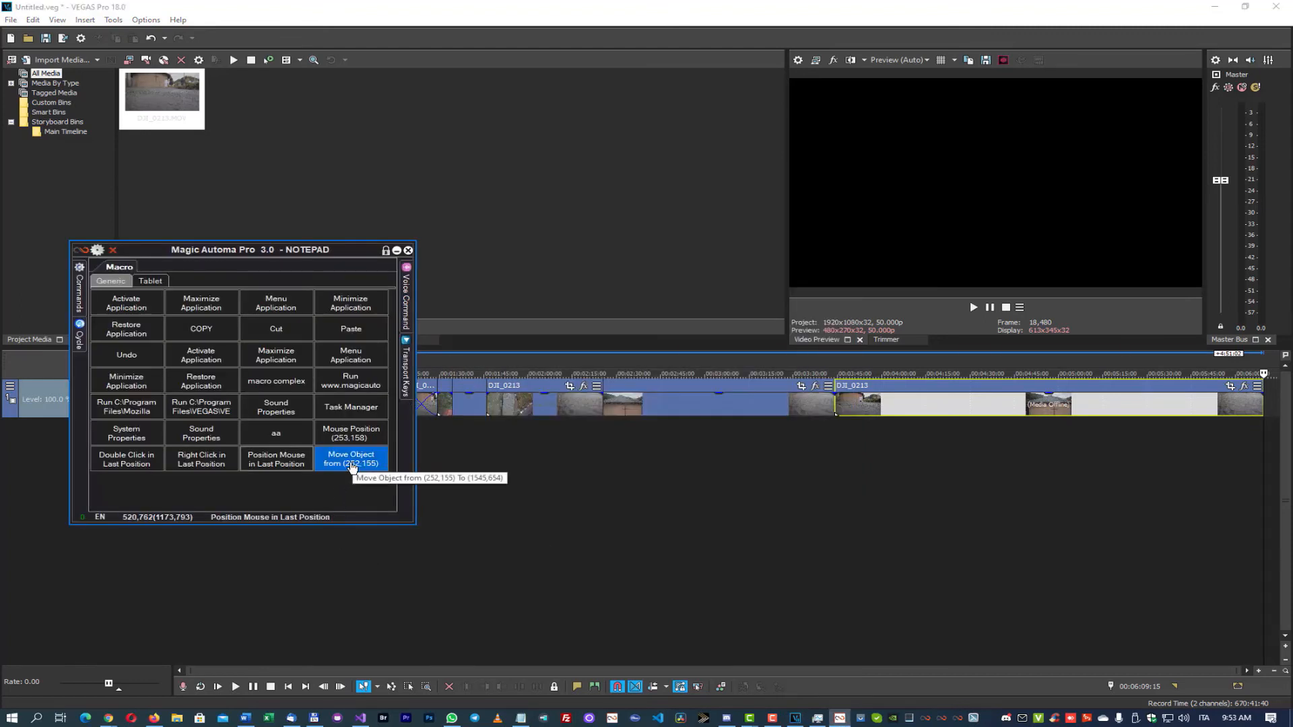
left_click(351, 463)
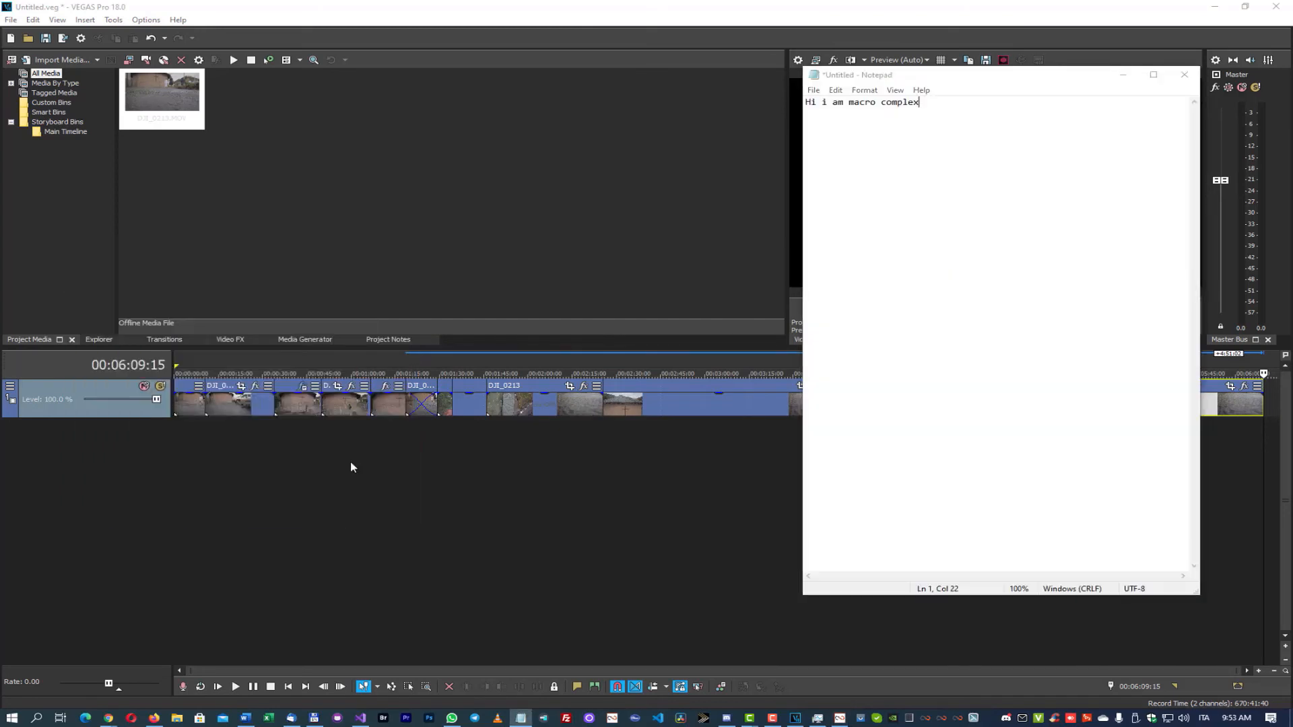